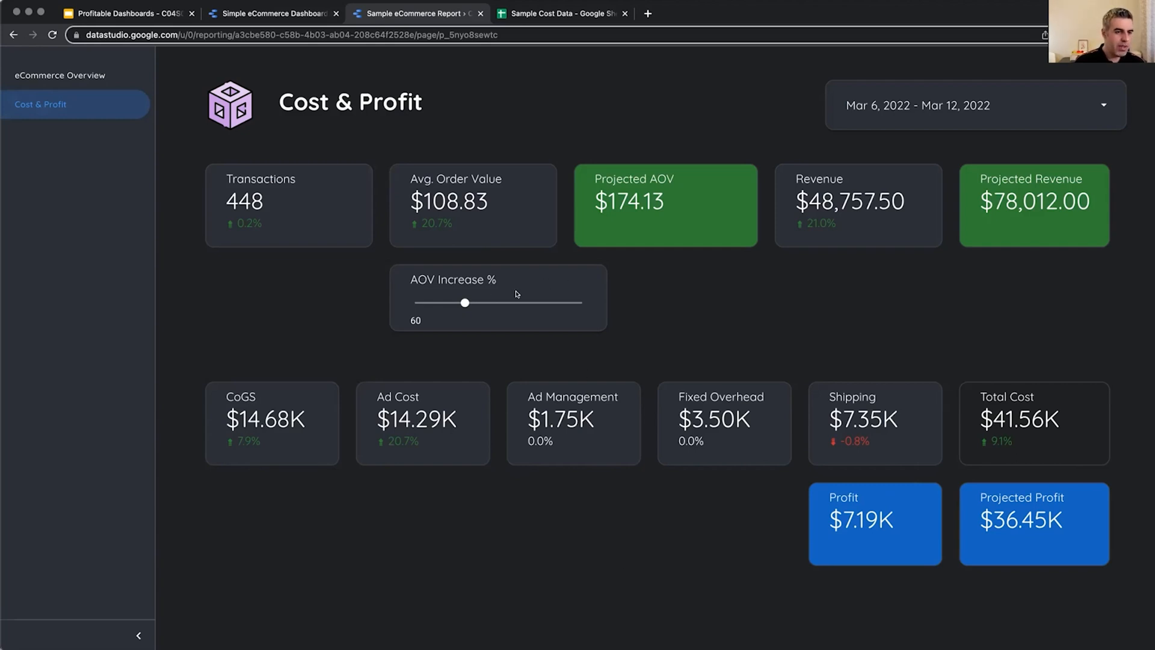
Step: Set the AOV Increase % slider in the sample Cost & Profit report to 40 and to 100
{"action": "left_click_drag", "start_coordinate": [464, 303], "coordinate": [444, 301]}
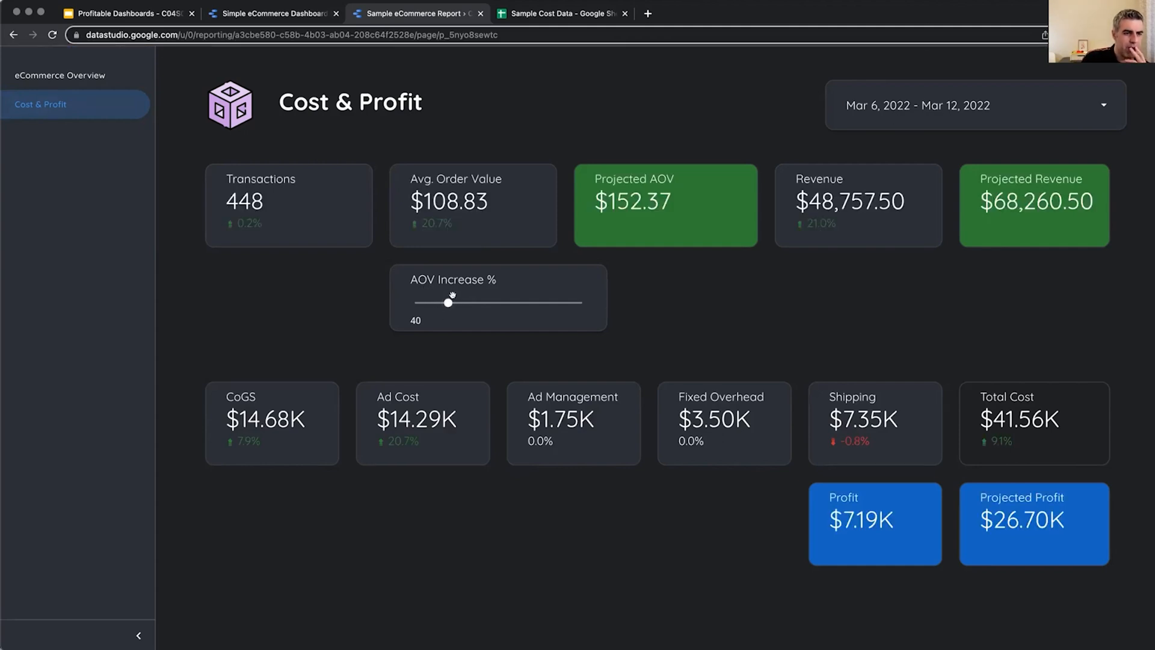
{"action": "left_click_drag", "start_coordinate": [448, 303], "coordinate": [498, 303]}
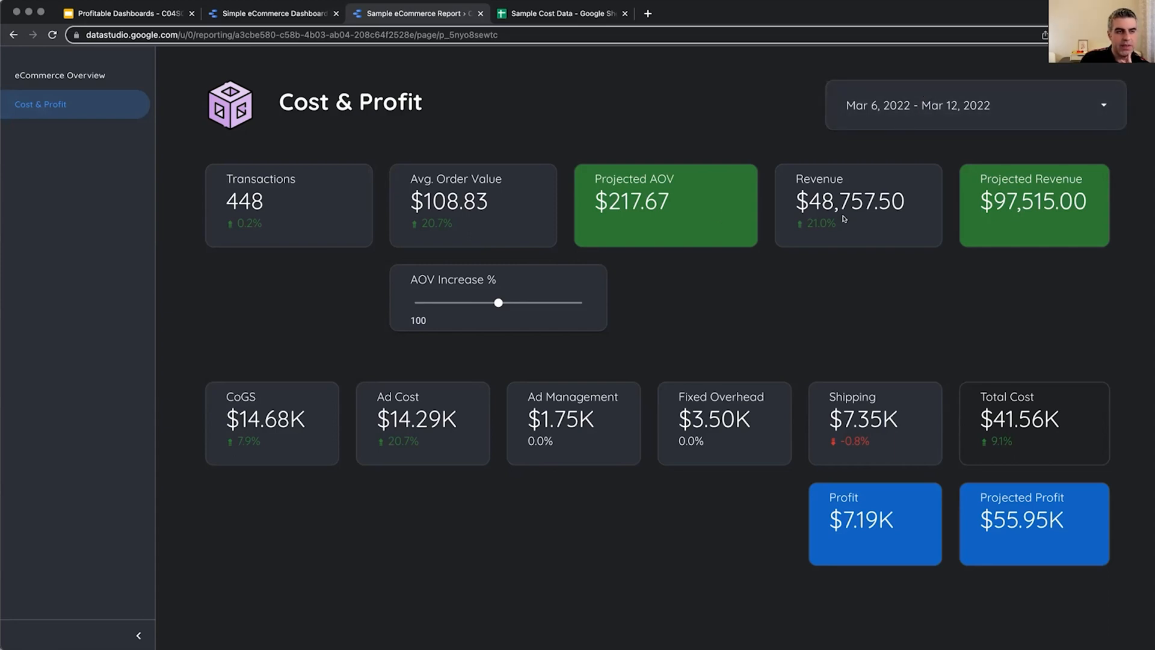
Step: Open the Simple eCommerce Dashboard for editing and copy the Transactions, Avg. Order Value and Revenue scorecards from the eCommerce Overview page
{"action": "left_click", "coordinate": [262, 14]}
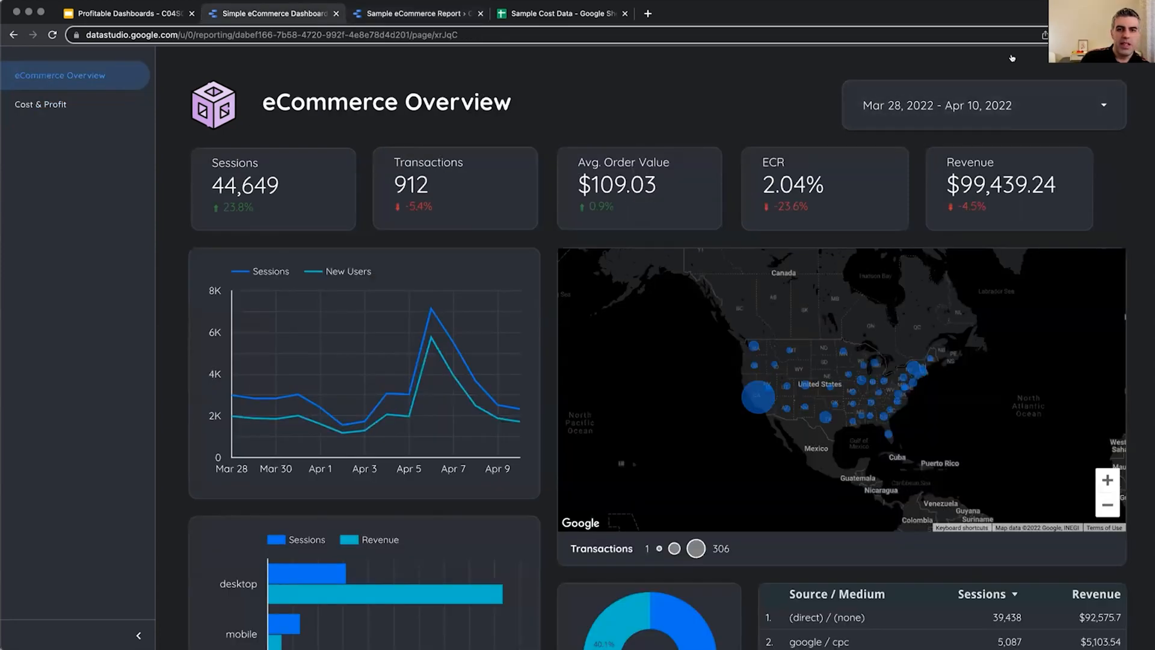
{"action": "left_click", "coordinate": [1023, 64]}
{"action": "left_click", "coordinate": [259, 234]}
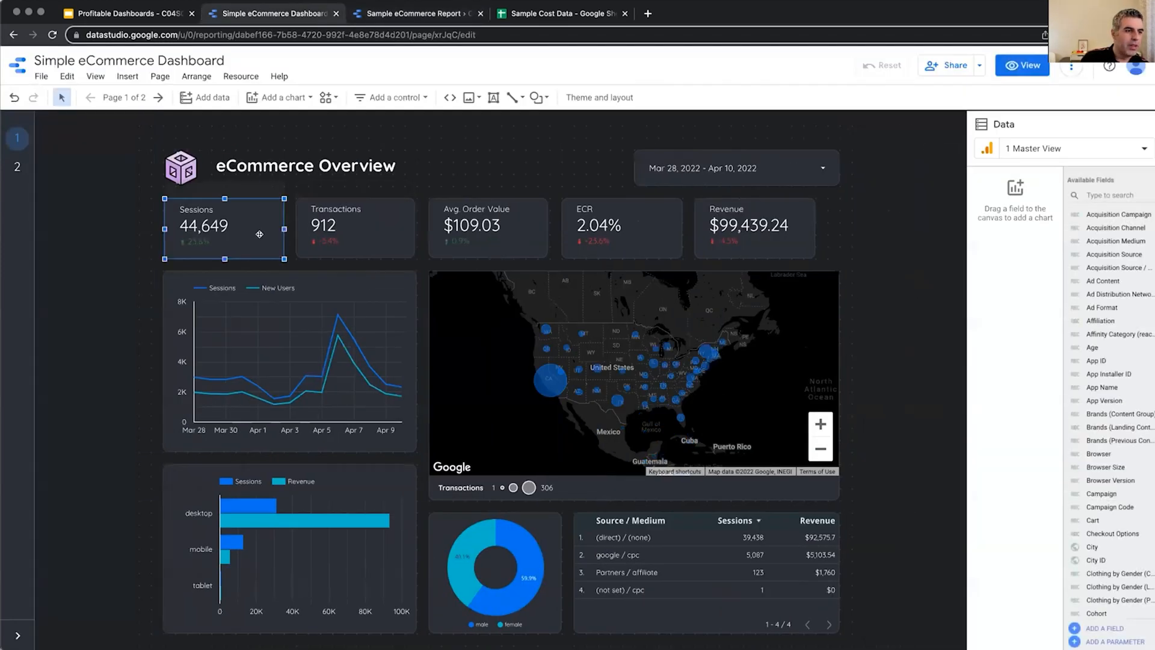
{"action": "left_click", "coordinate": [391, 250]}
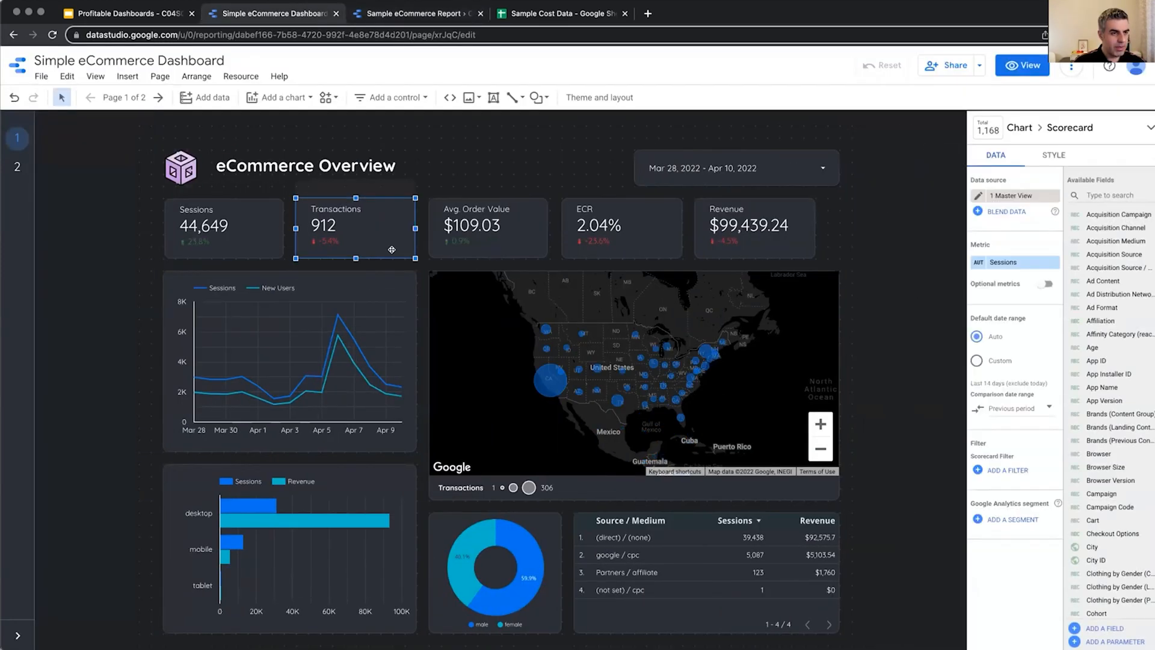
{"action": "left_click", "coordinate": [528, 240], "text": "shift"}
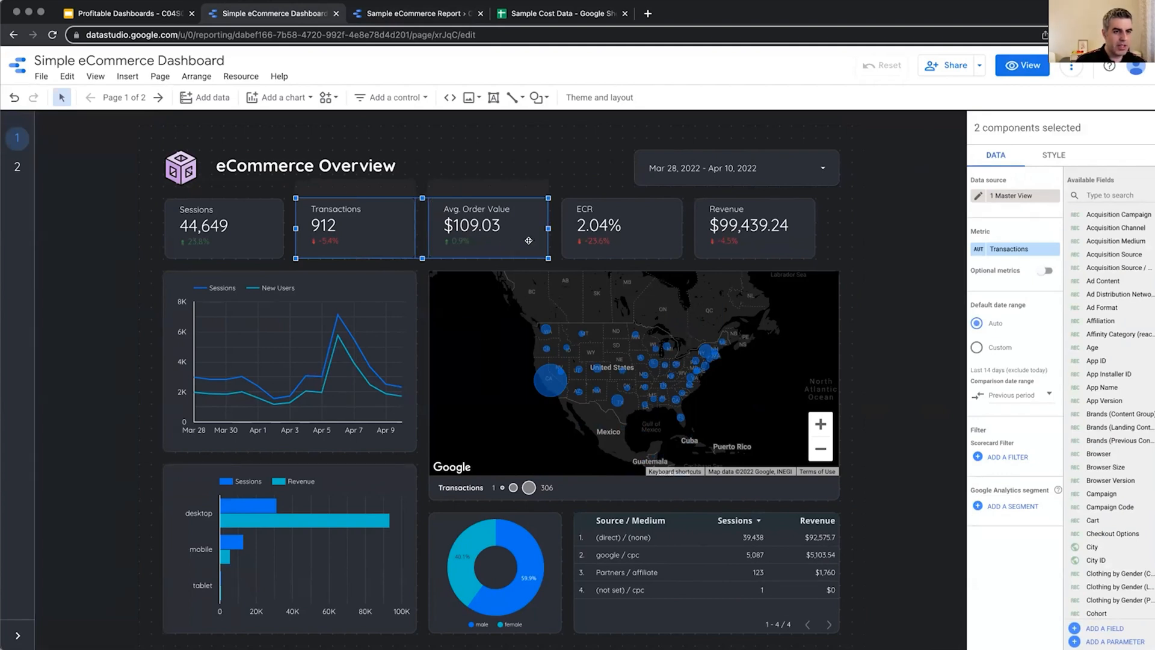
{"action": "left_click", "coordinate": [753, 255], "text": "shift"}
{"action": "right_click", "coordinate": [775, 250]}
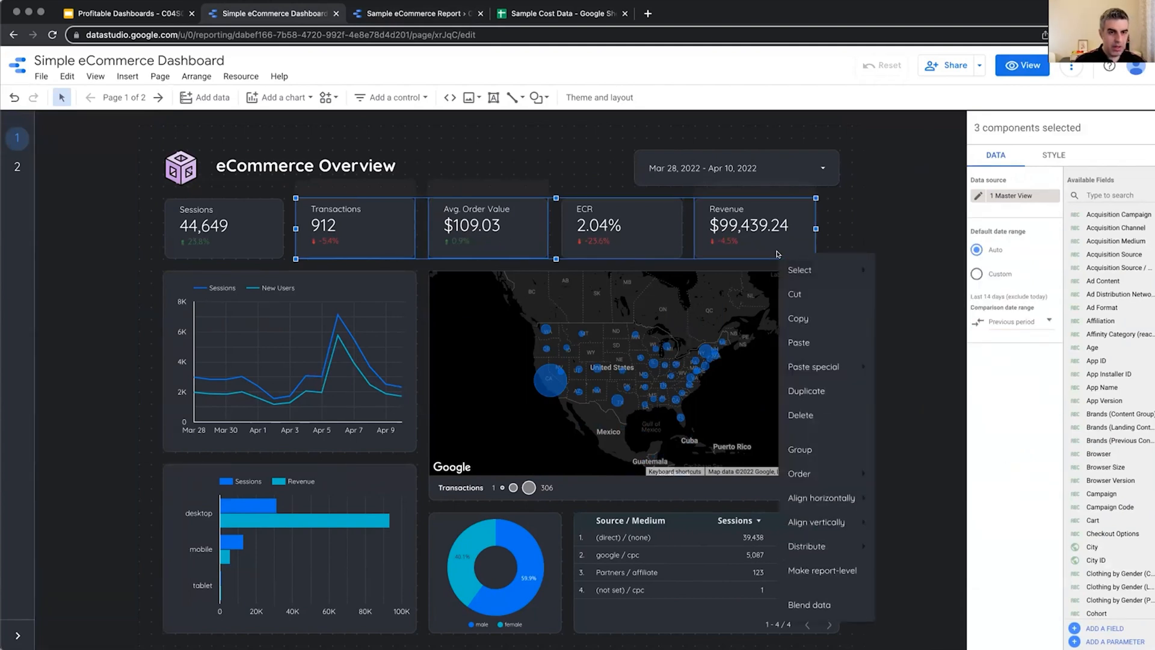
{"action": "left_click", "coordinate": [793, 317]}
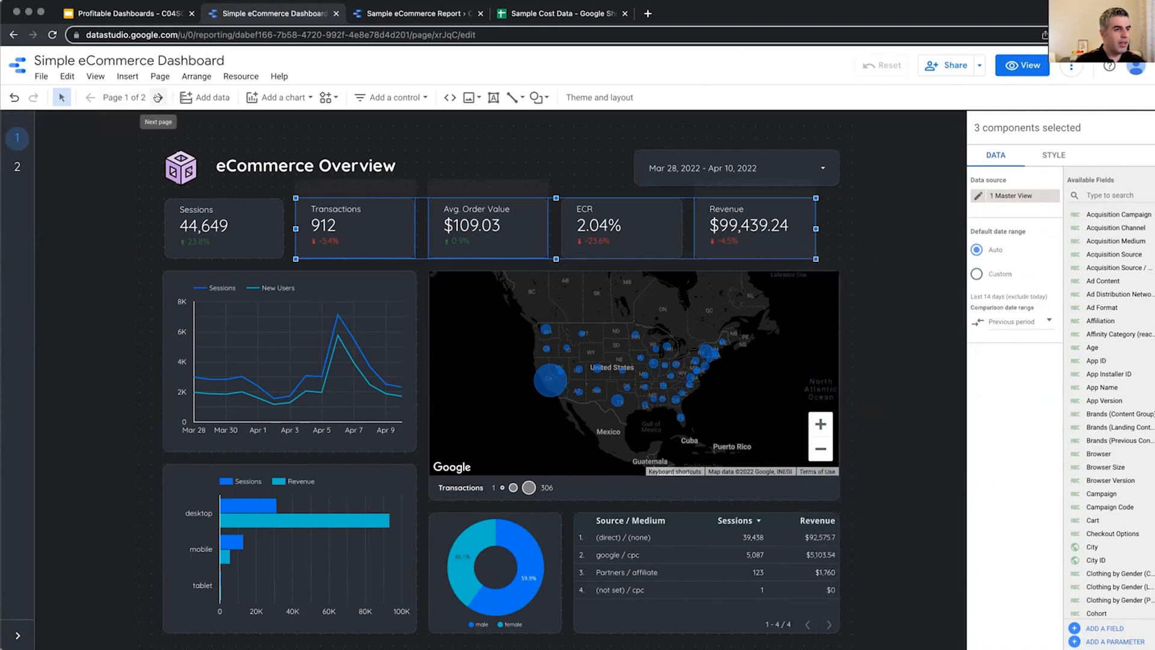
Step: Paste the three scorecards onto the Cost & Profit page and move them together to the canvas's left margin
{"action": "left_click", "coordinate": [158, 98]}
{"action": "right_click", "coordinate": [308, 230]}
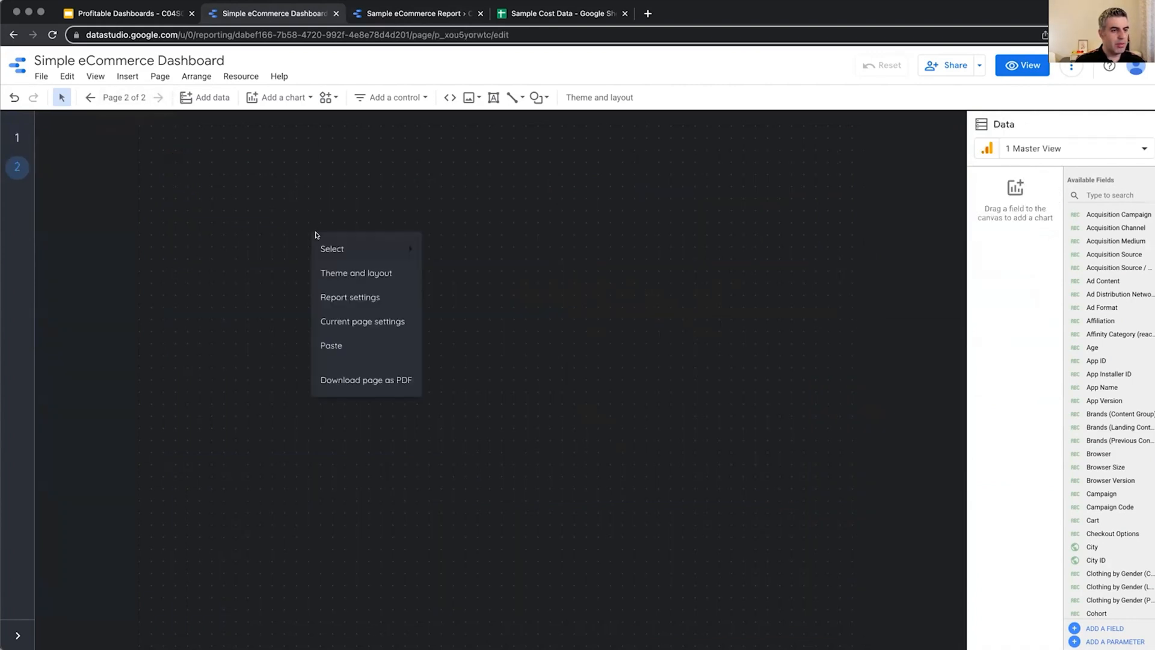
{"action": "left_click", "coordinate": [331, 345]}
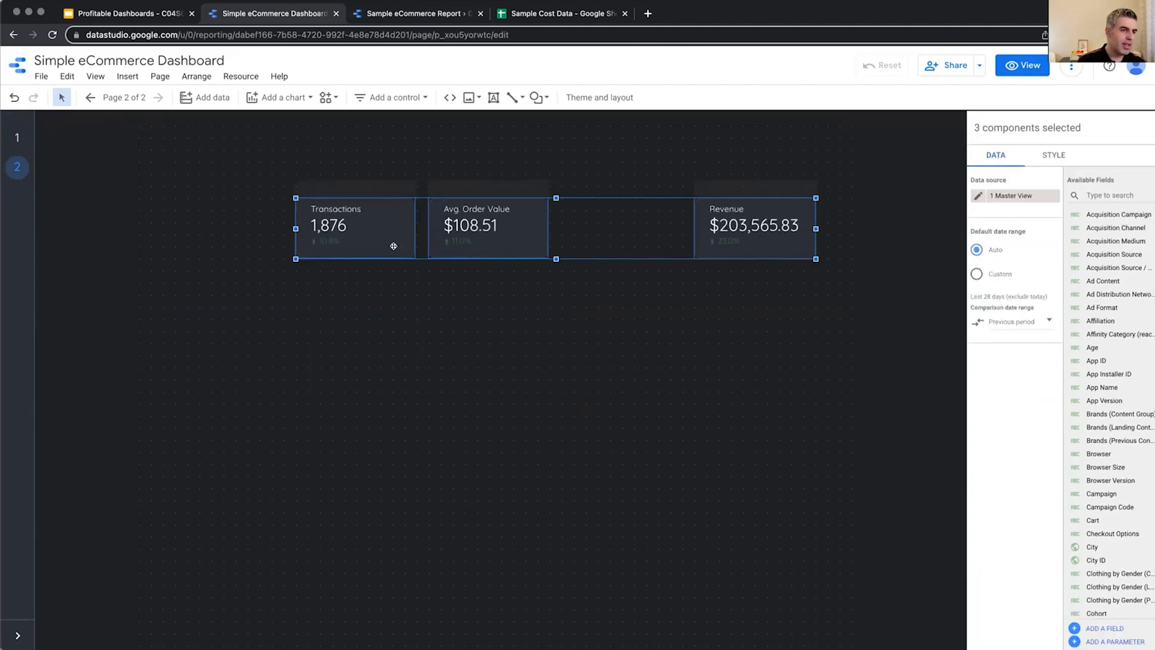
{"action": "left_click_drag", "start_coordinate": [384, 240], "coordinate": [255, 240]}
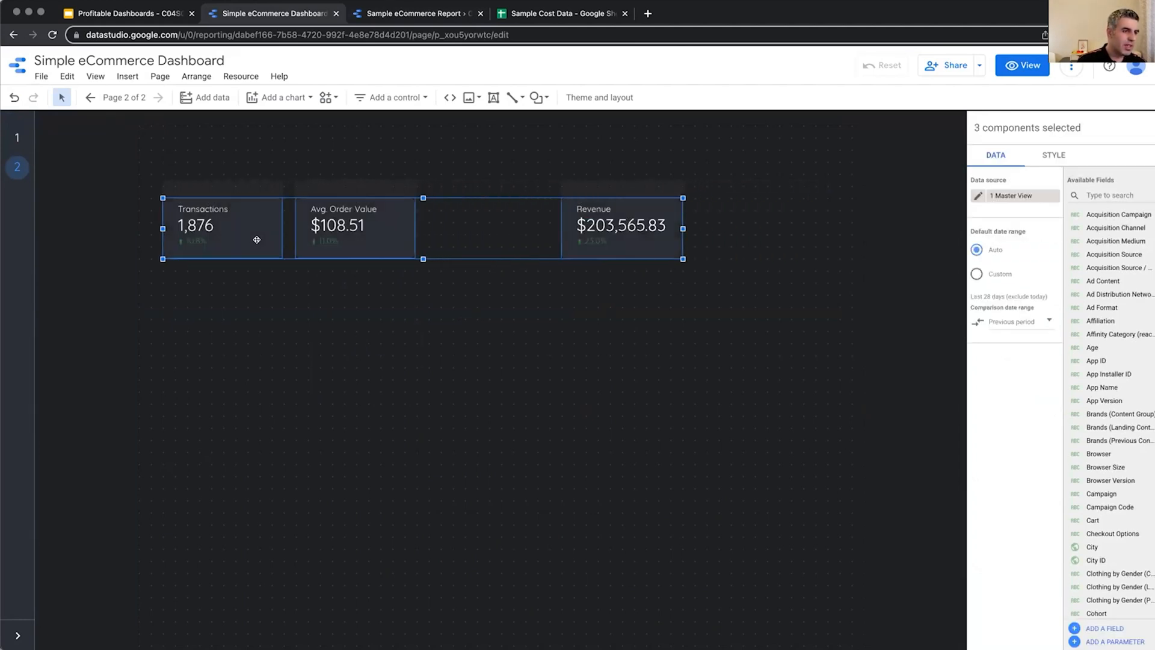
{"action": "left_click", "coordinate": [288, 287]}
{"action": "left_click", "coordinate": [405, 15]}
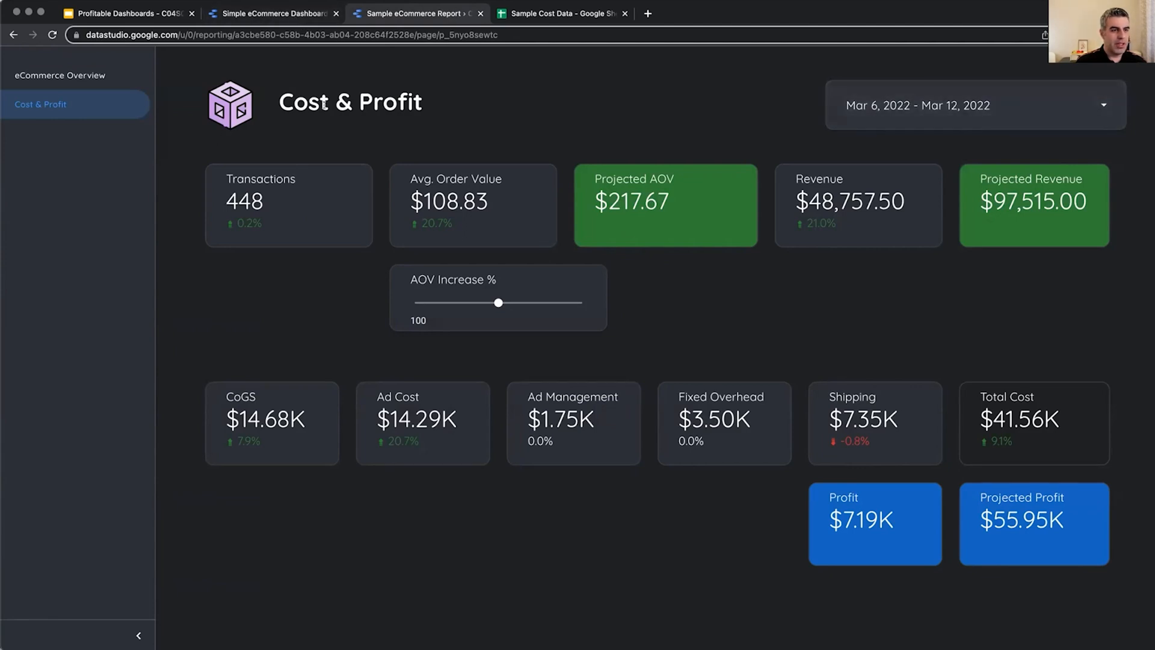
{"action": "left_click", "coordinate": [275, 13]}
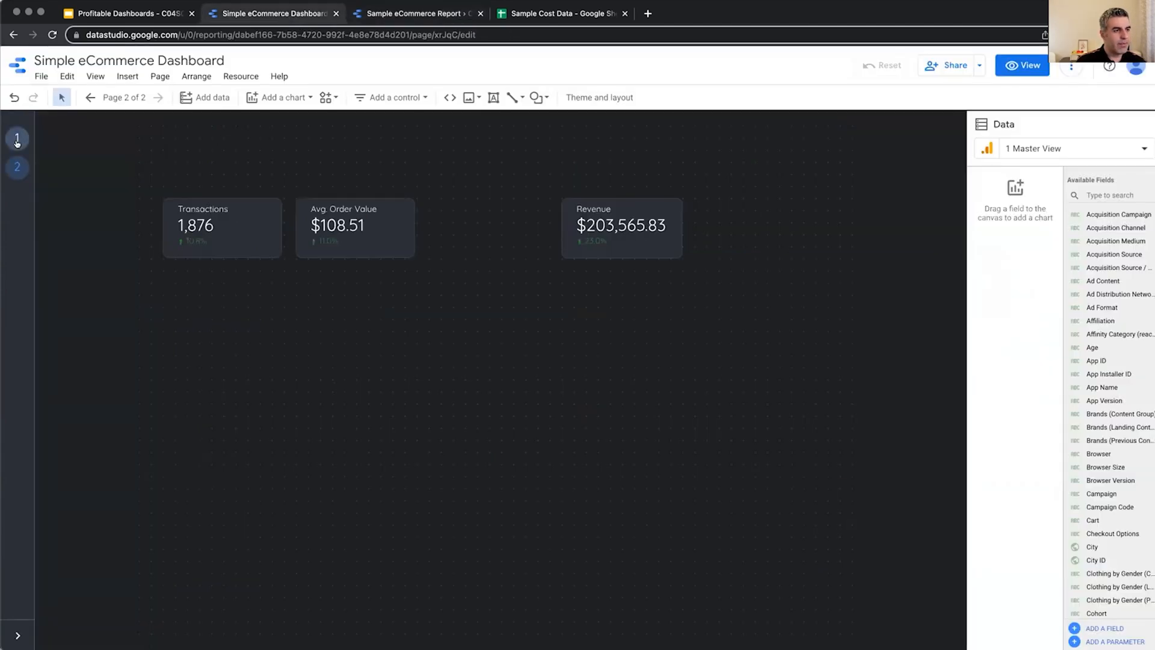
{"action": "left_click", "coordinate": [179, 170]}
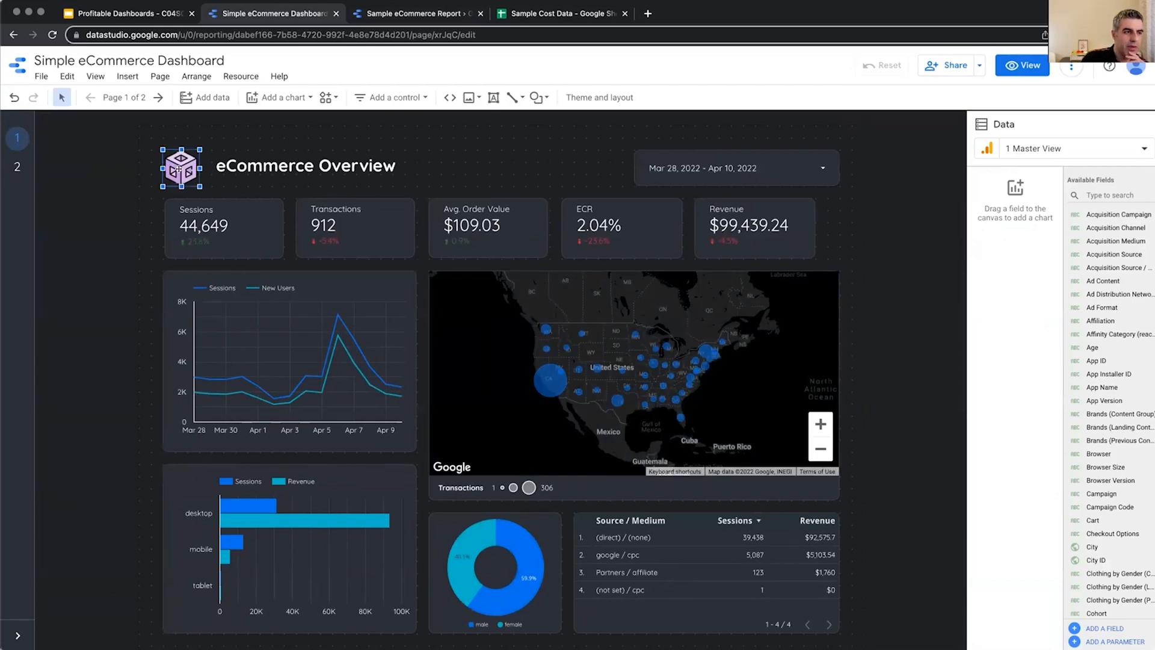
{"action": "left_click", "coordinate": [767, 163], "text": "shift"}
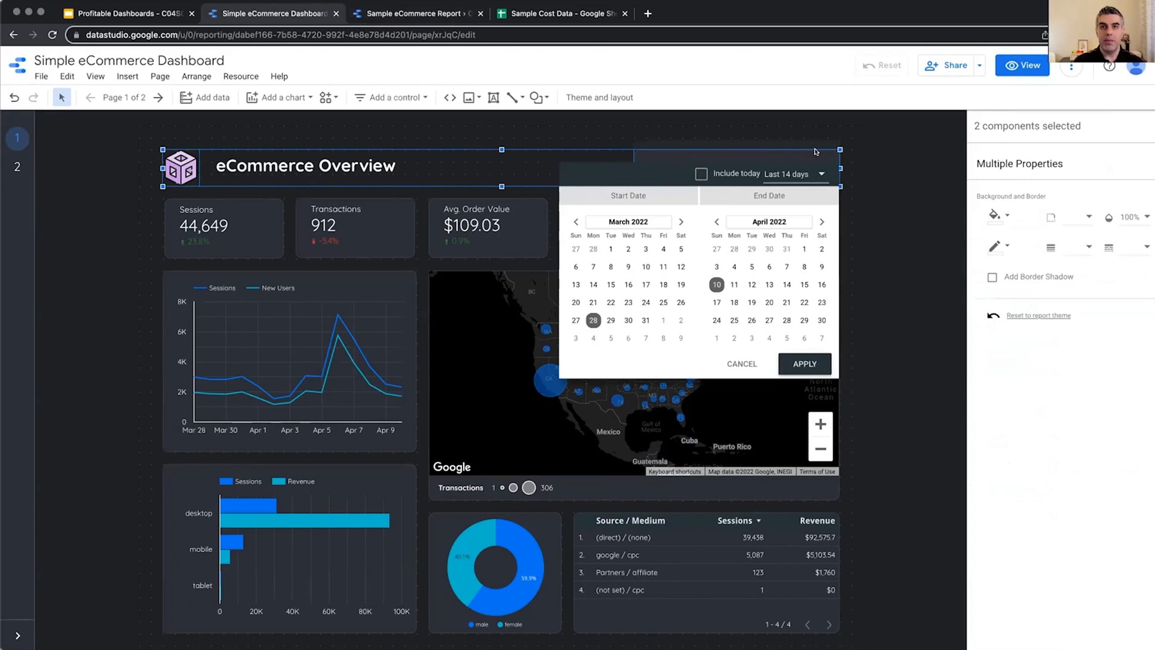
{"action": "left_click", "coordinate": [17, 169]}
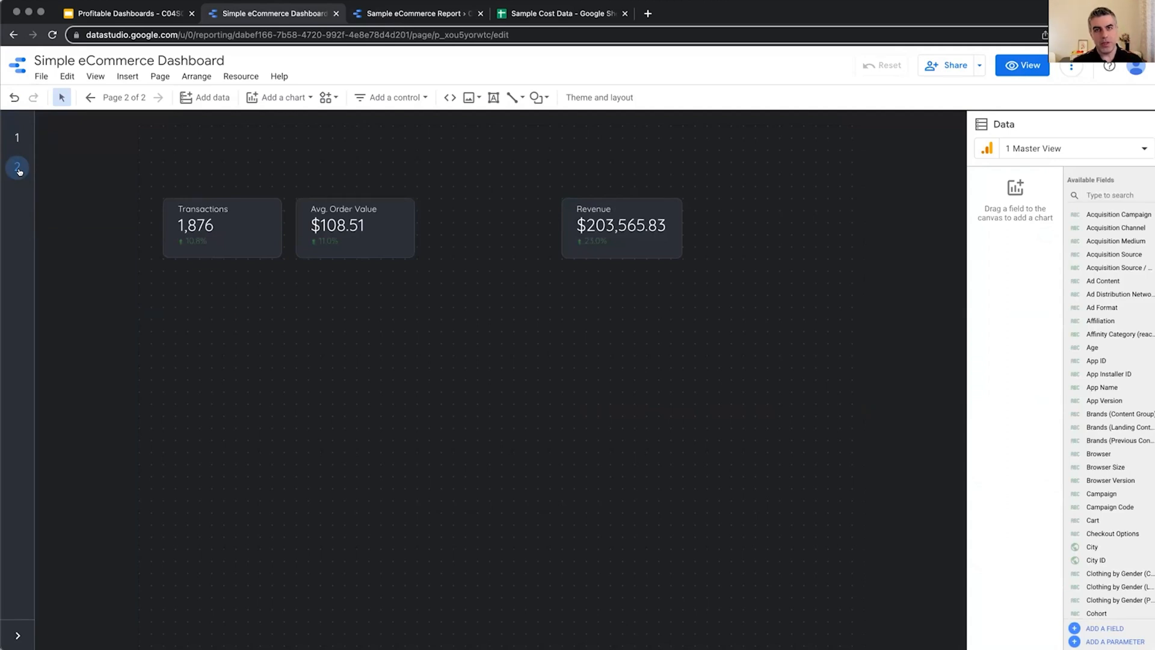
Step: Make the cube logo on the eCommerce Overview page a report-level component
{"action": "left_click", "coordinate": [17, 139]}
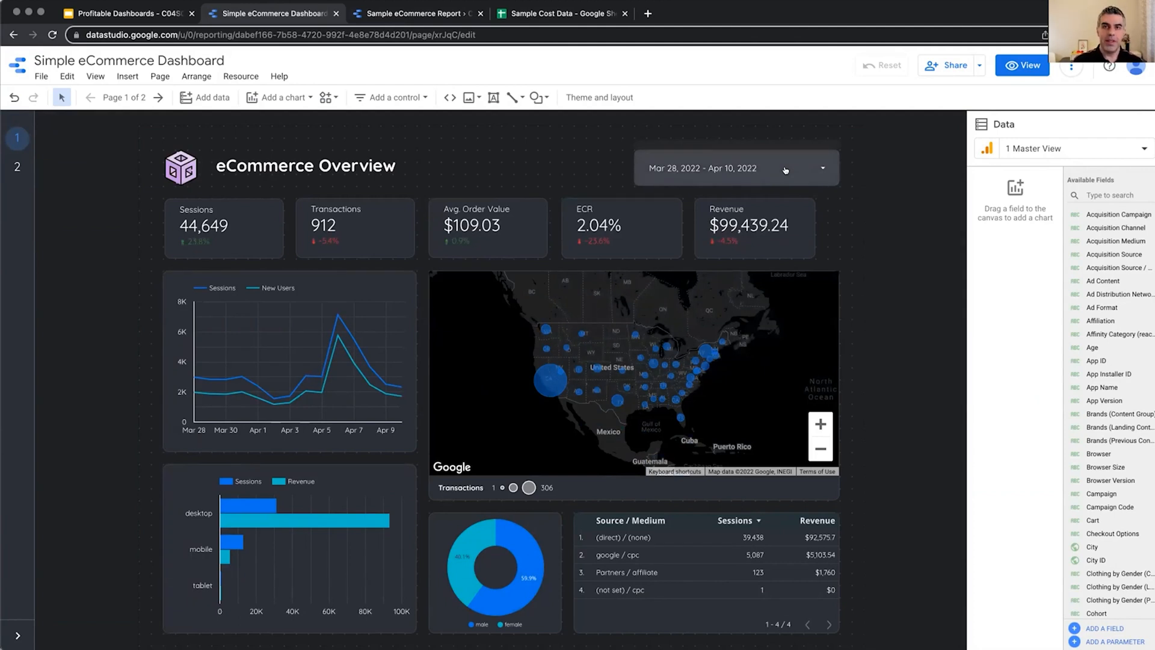
{"action": "left_click", "coordinate": [183, 168]}
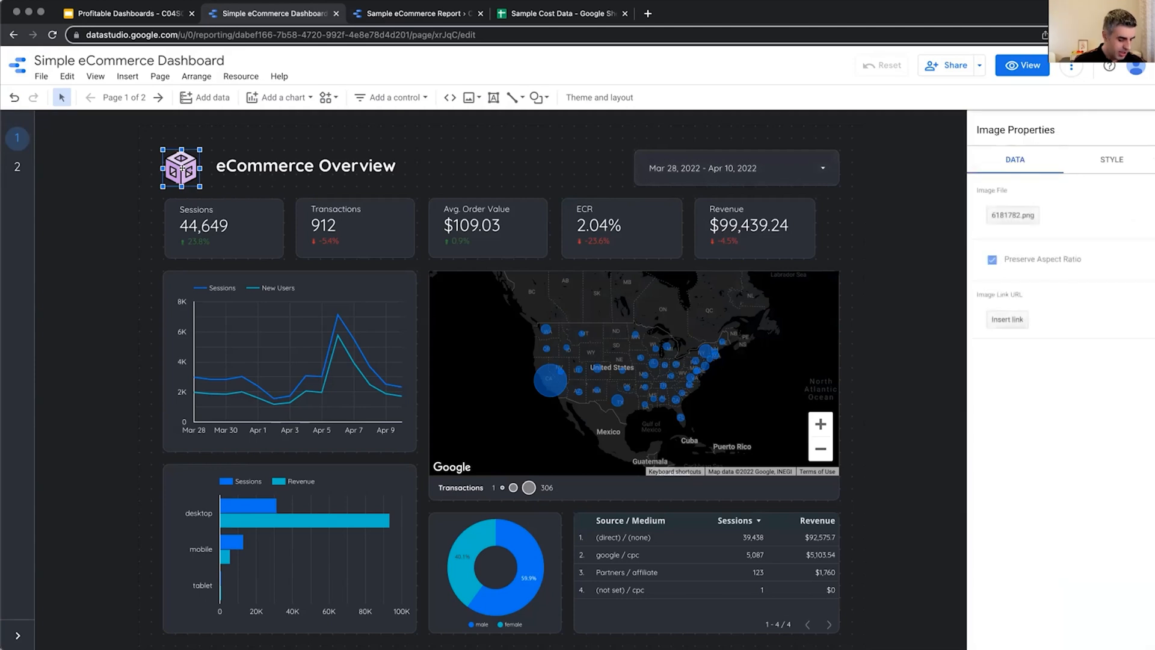
{"action": "right_click", "coordinate": [182, 168]}
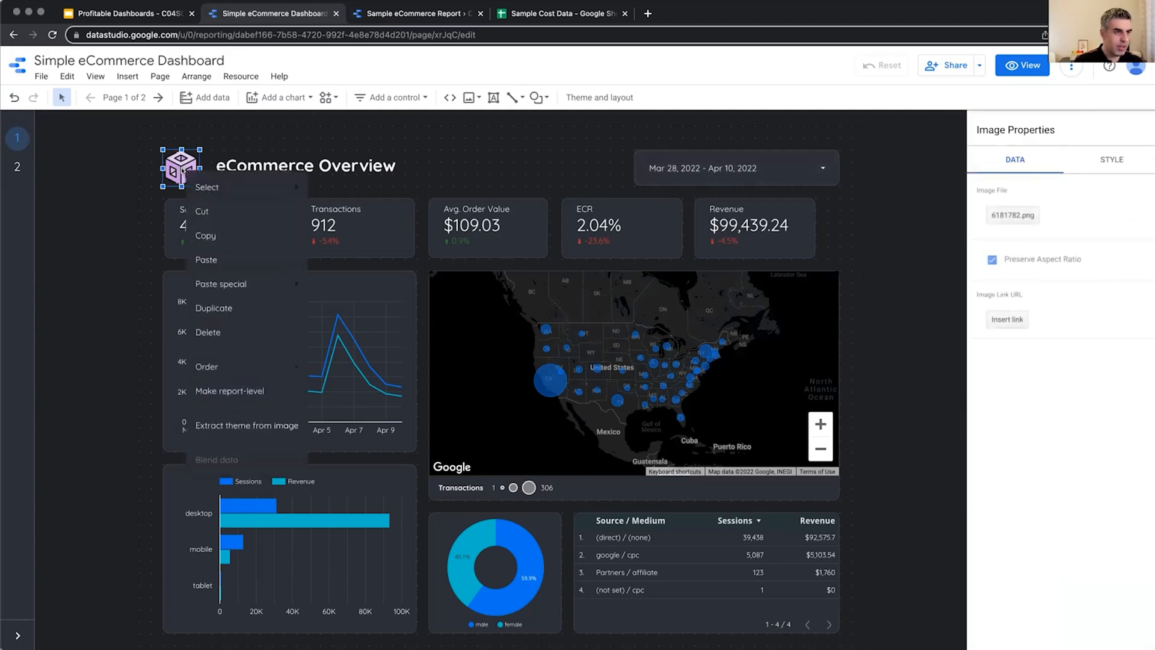
{"action": "left_click", "coordinate": [229, 392]}
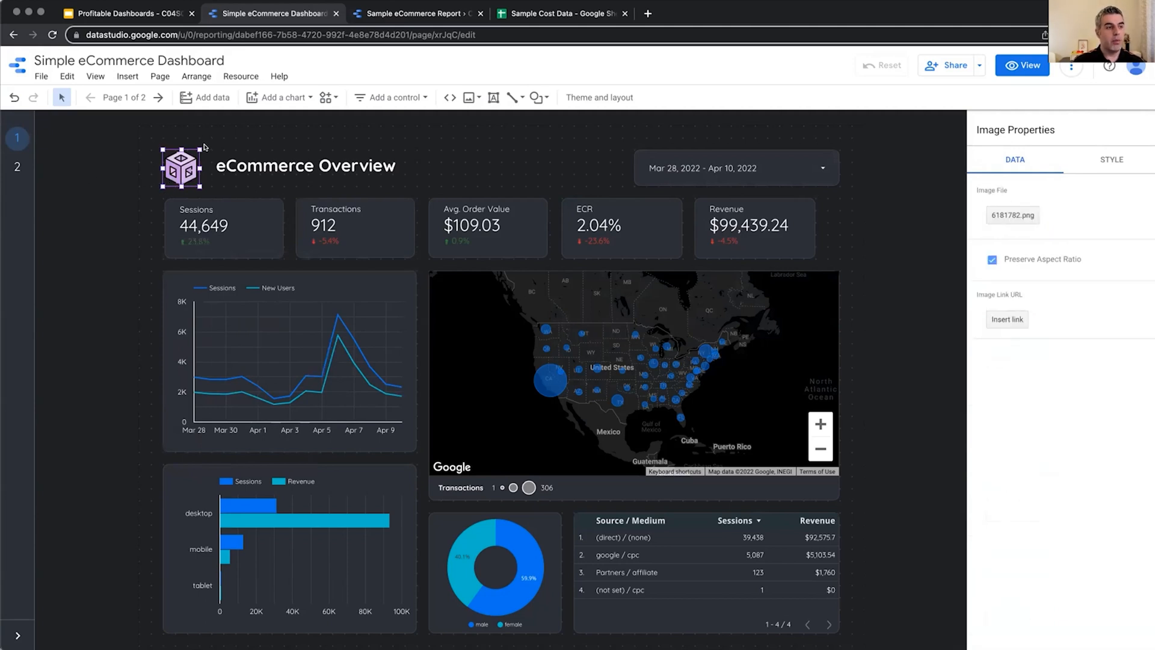
{"action": "left_click", "coordinate": [268, 168]}
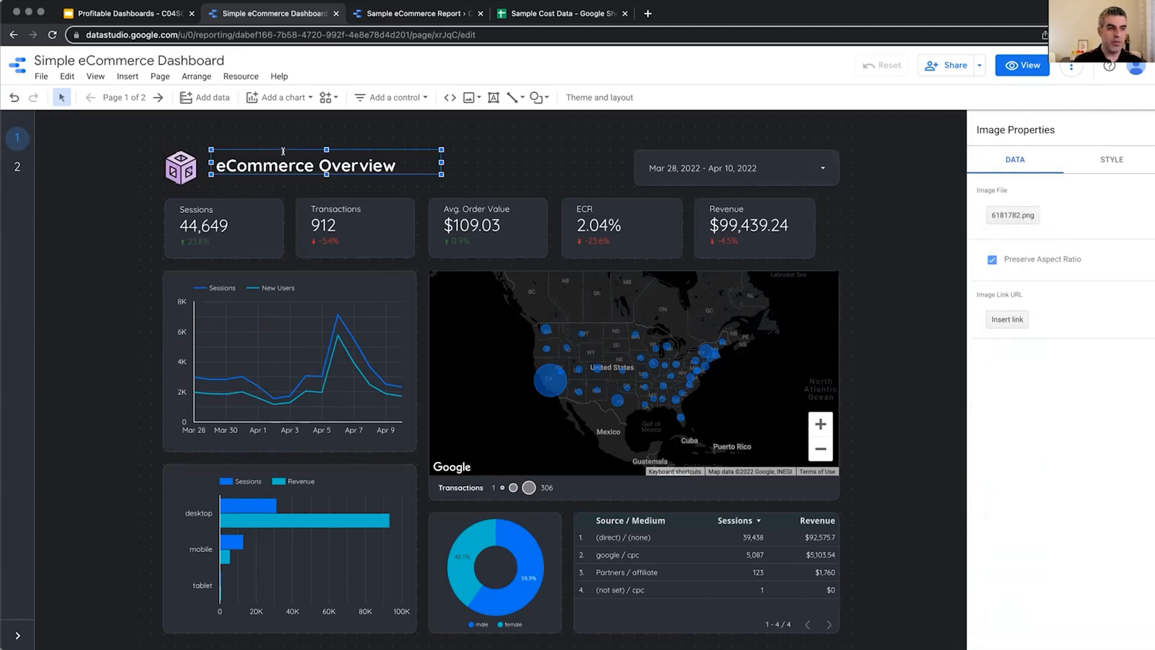
{"action": "left_click", "coordinate": [196, 161]}
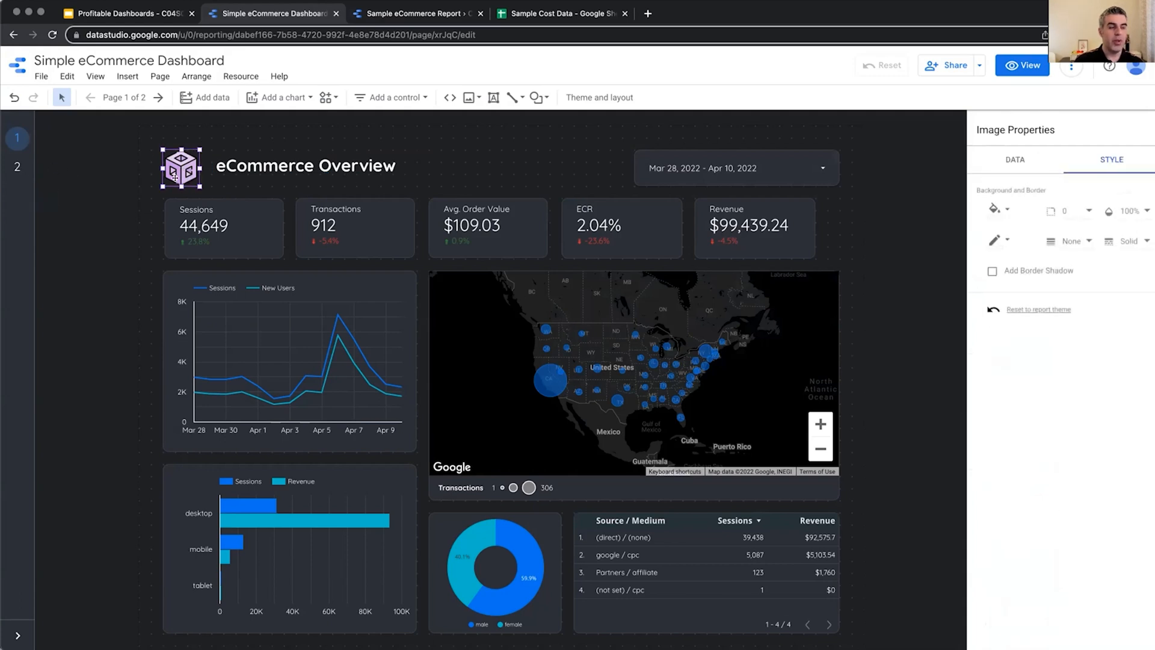
Step: Nudge the report-level logo right on the Cost & Profit page and move it back to its original place from the eCommerce Overview page
{"action": "left_click", "coordinate": [13, 166]}
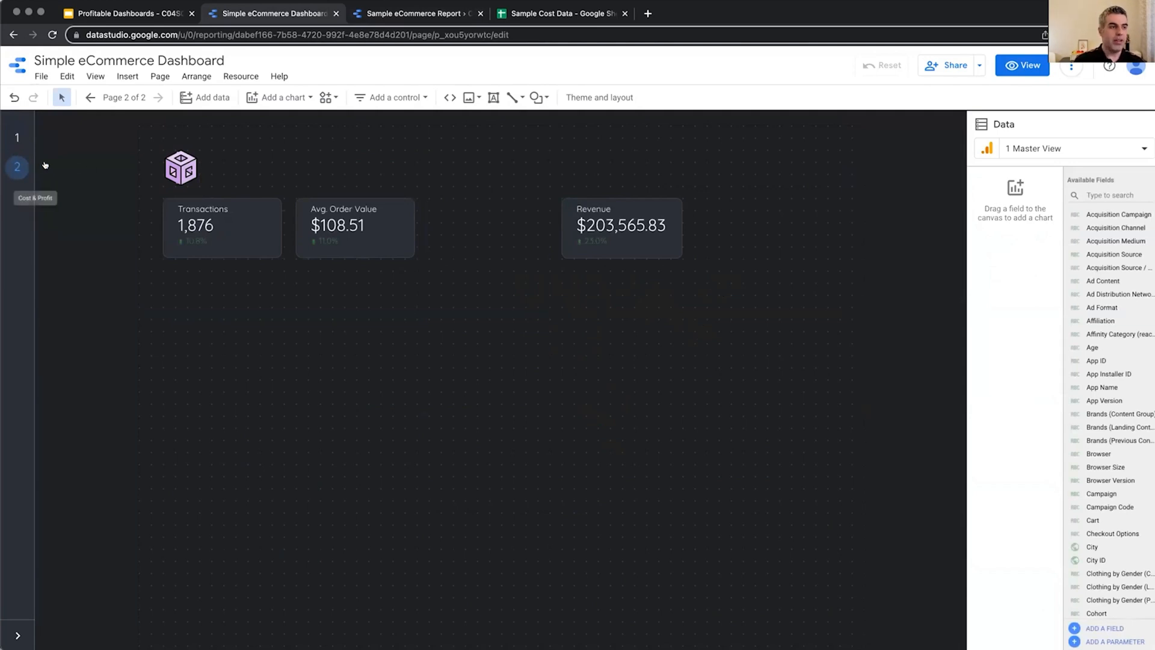
{"action": "left_click", "coordinate": [180, 159]}
{"action": "key", "text": "Right"}
{"action": "key", "text": "Right"}
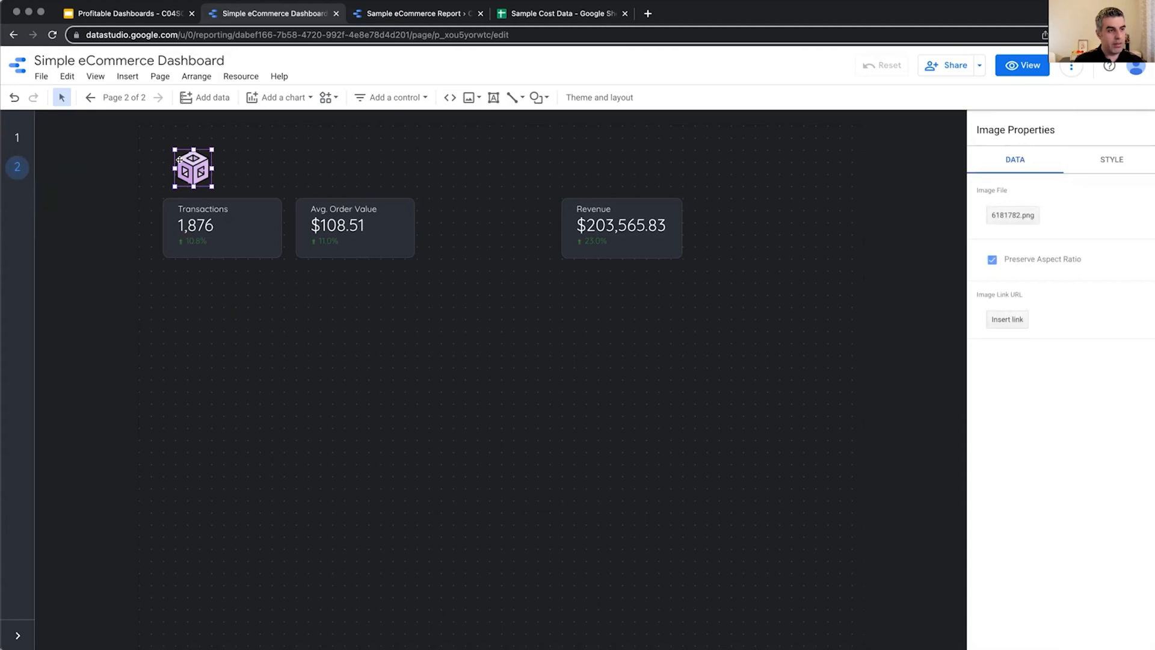
{"action": "left_click", "coordinate": [17, 137]}
{"action": "left_click", "coordinate": [205, 158]}
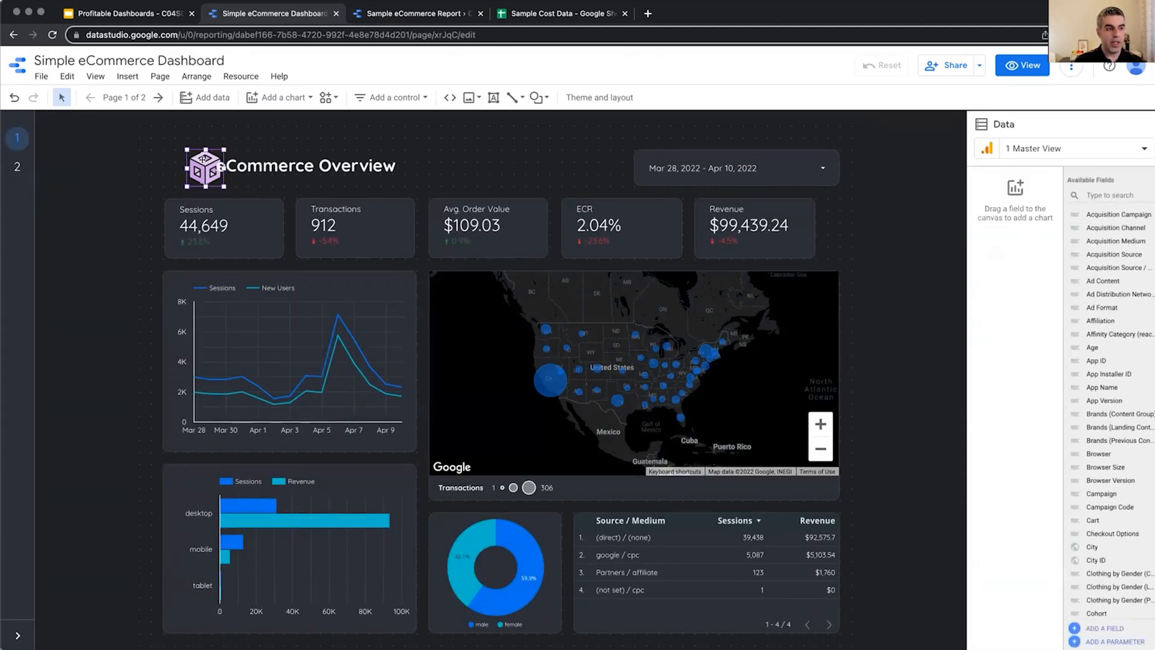
{"action": "key", "text": "Left"}
{"action": "key", "text": "Left"}
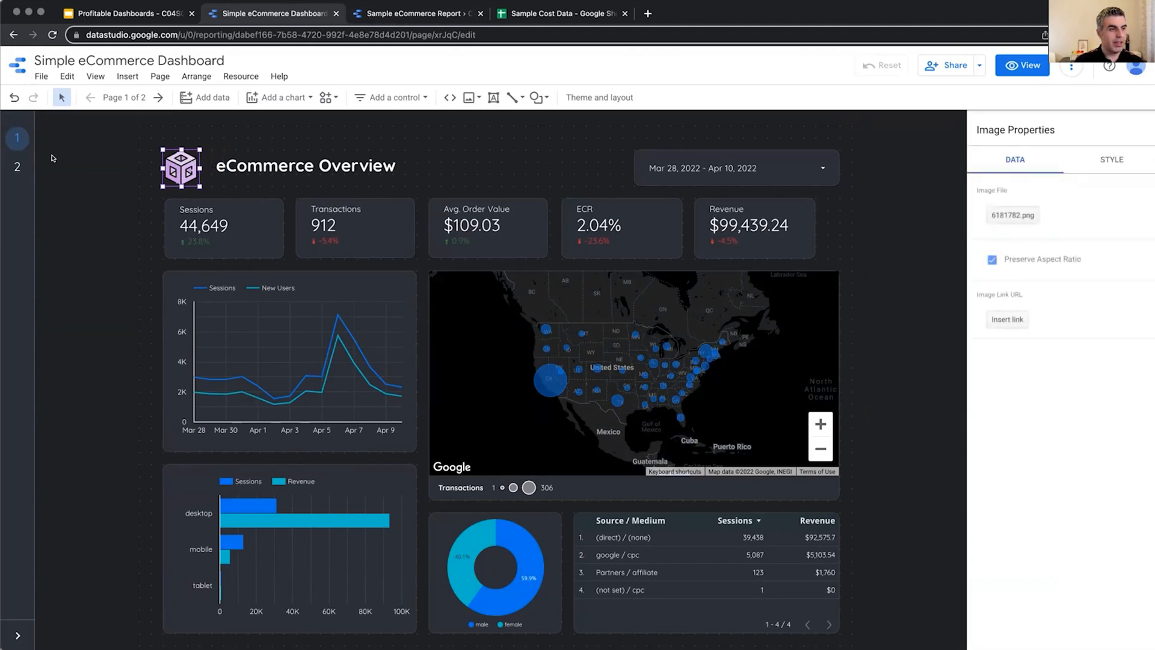
{"action": "left_click", "coordinate": [17, 167]}
Step: Make the date range control on the eCommerce Overview page a report-level component
{"action": "left_click", "coordinate": [17, 137]}
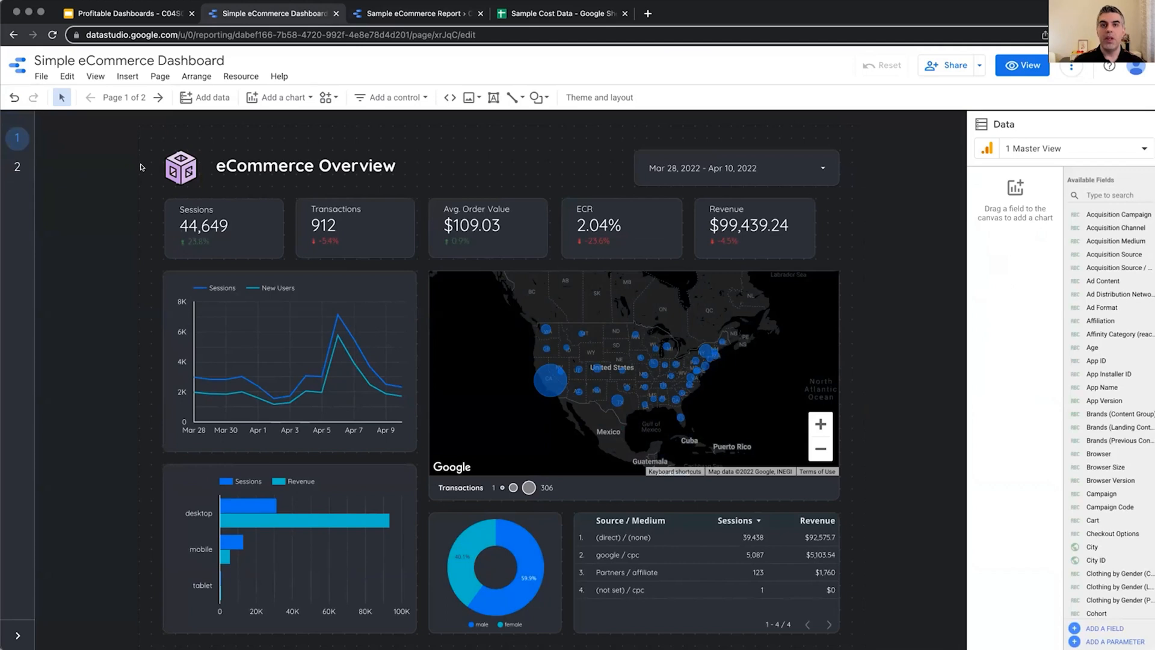
{"action": "right_click", "coordinate": [771, 145]}
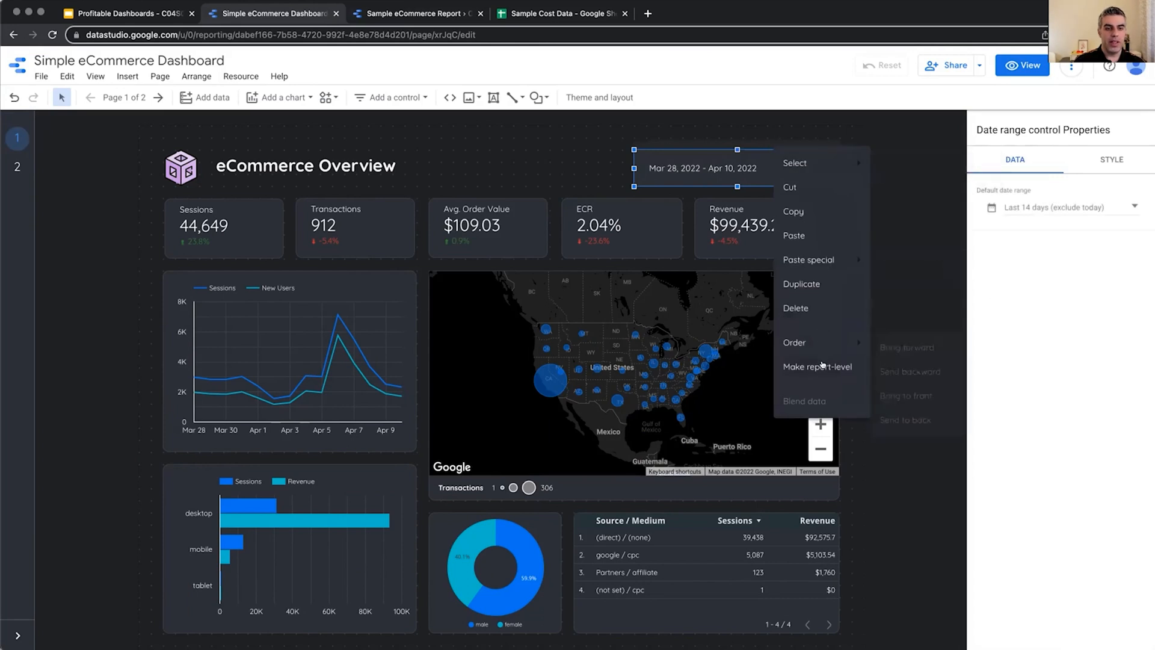
{"action": "left_click", "coordinate": [818, 366]}
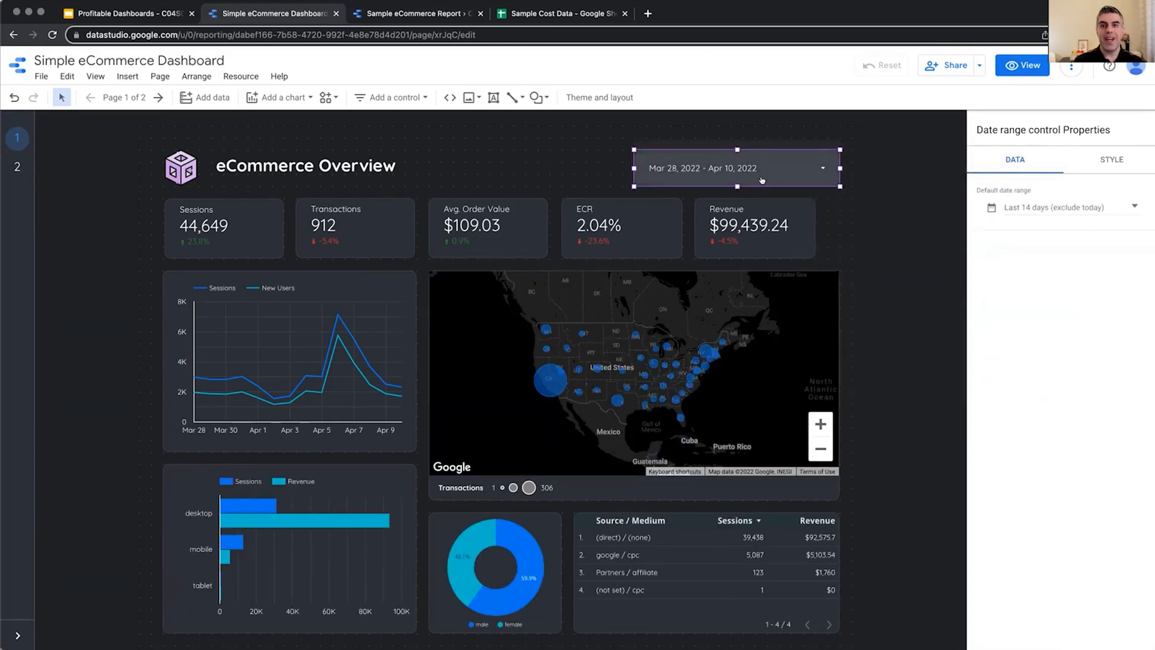
Step: Copy the eCommerce Overview title to the Cost & Profit page and place it directly beside the logo
{"action": "left_click", "coordinate": [397, 167]}
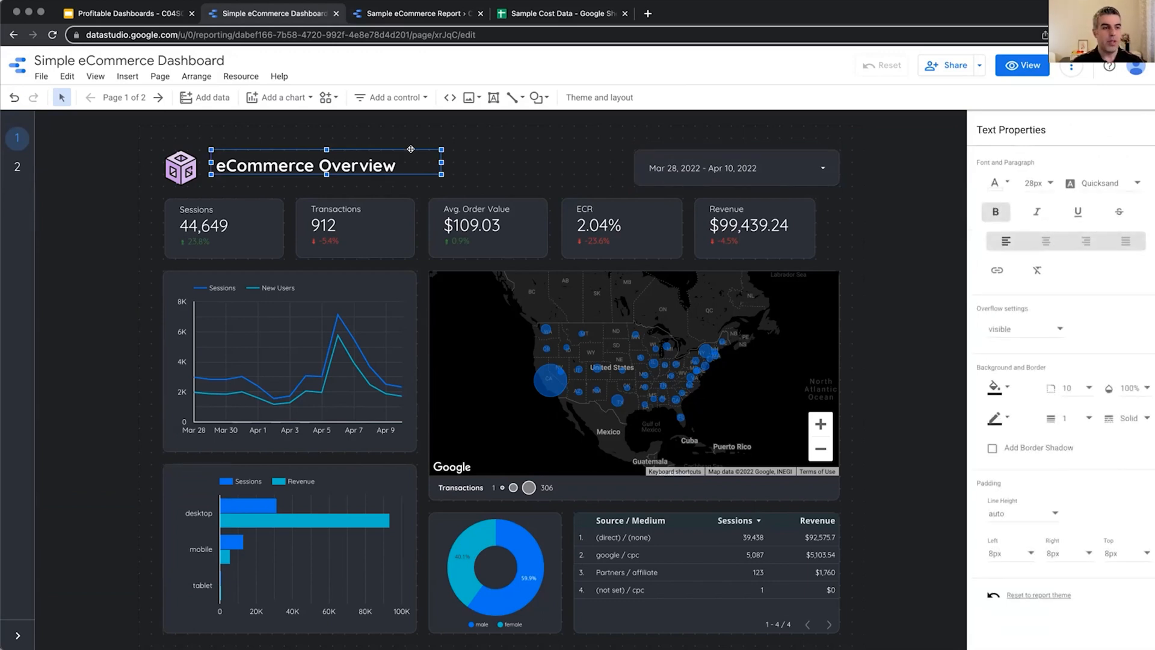
{"action": "right_click", "coordinate": [411, 149]}
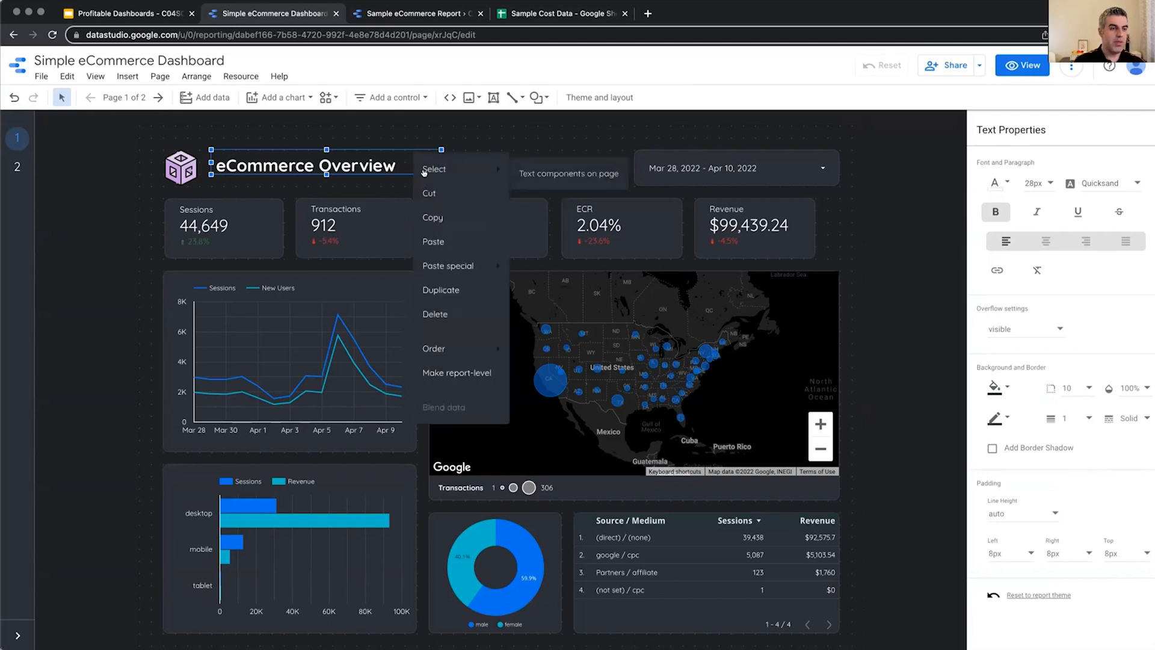
{"action": "left_click", "coordinate": [441, 218]}
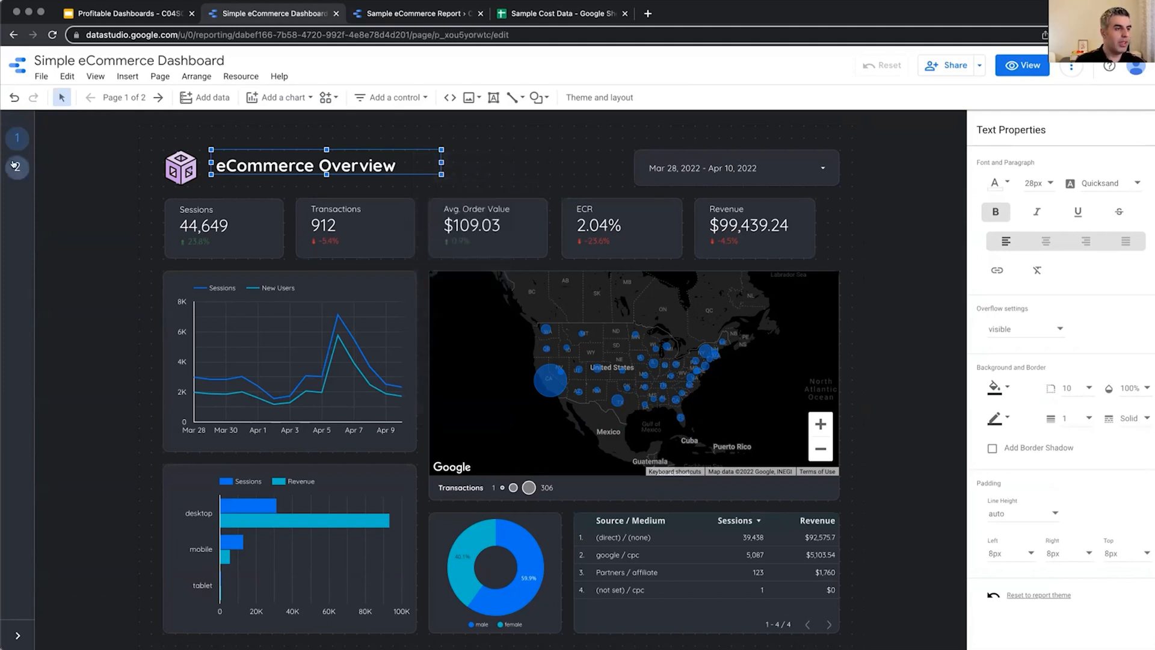
{"action": "left_click", "coordinate": [17, 167]}
{"action": "key", "text": "ctrl+v"}
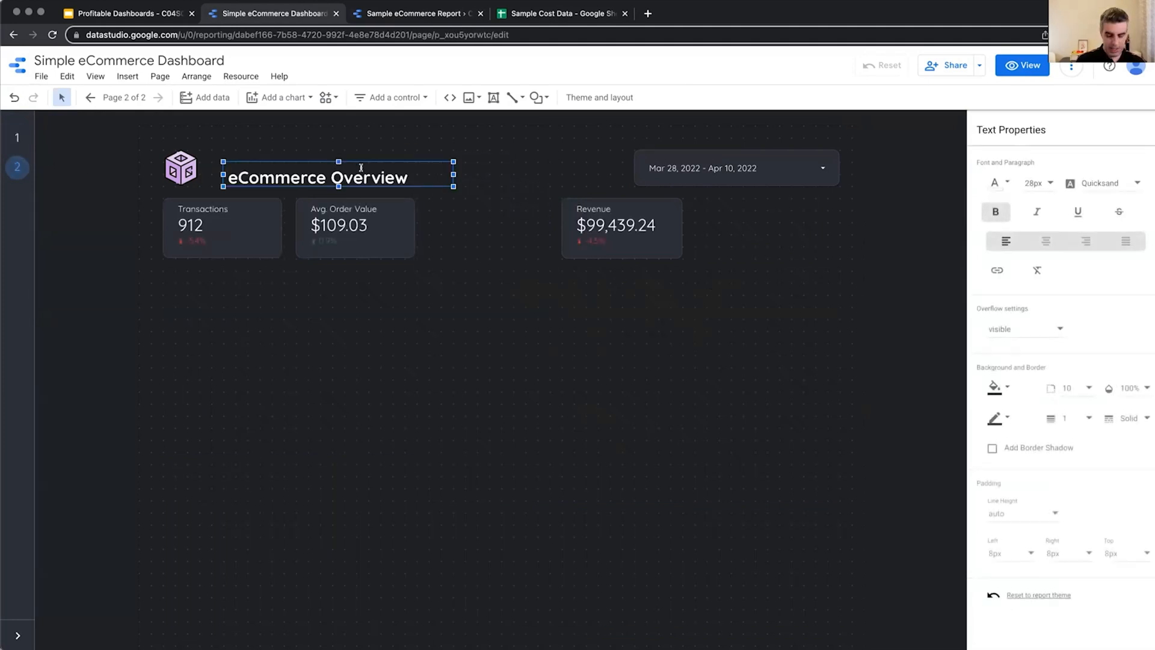
{"action": "left_click_drag", "start_coordinate": [370, 169], "coordinate": [361, 169]}
Step: Change the pasted title's text to "Cost & Profit"
{"action": "triple_click", "coordinate": [317, 156]}
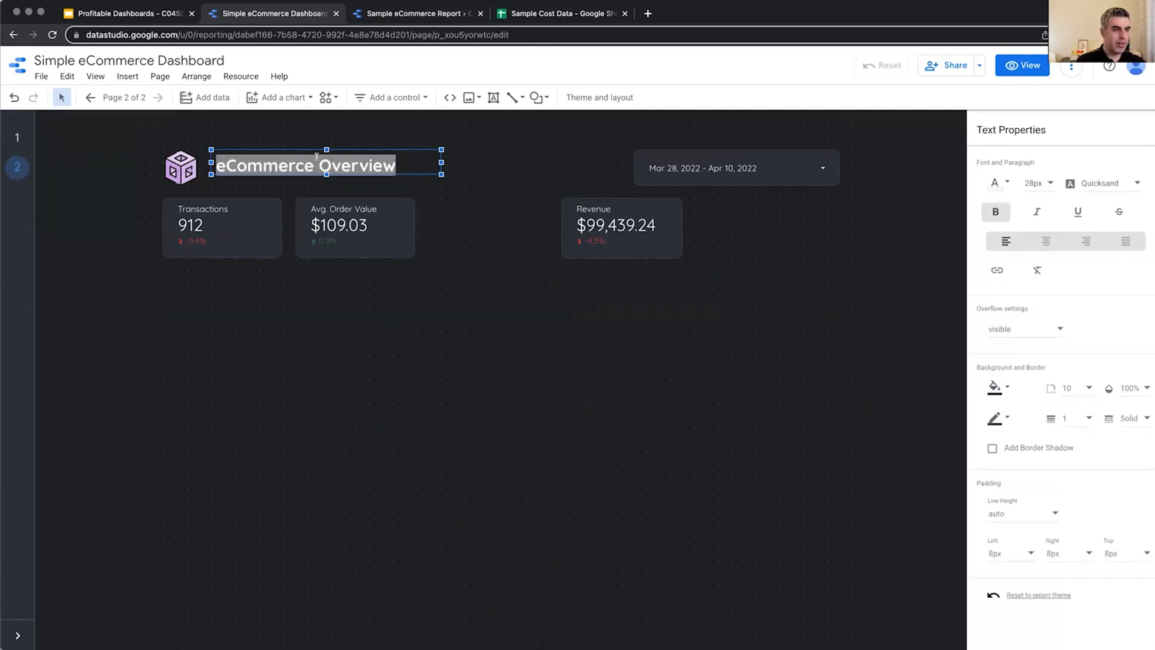
{"action": "type", "text": "Cost & Profit"}
{"action": "left_click", "coordinate": [335, 183]}
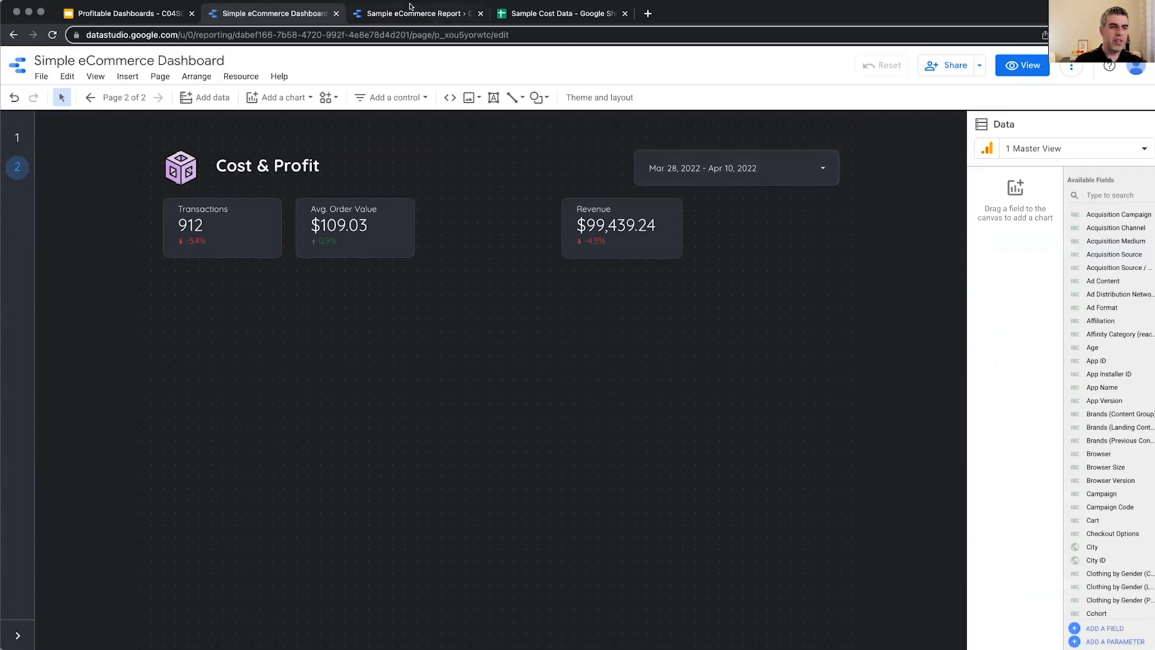
Step: Switch to the Sample eCommerce Report, test its AOV Increase % slider at 50 and 30, and open the report for editing
{"action": "left_click", "coordinate": [458, 13]}
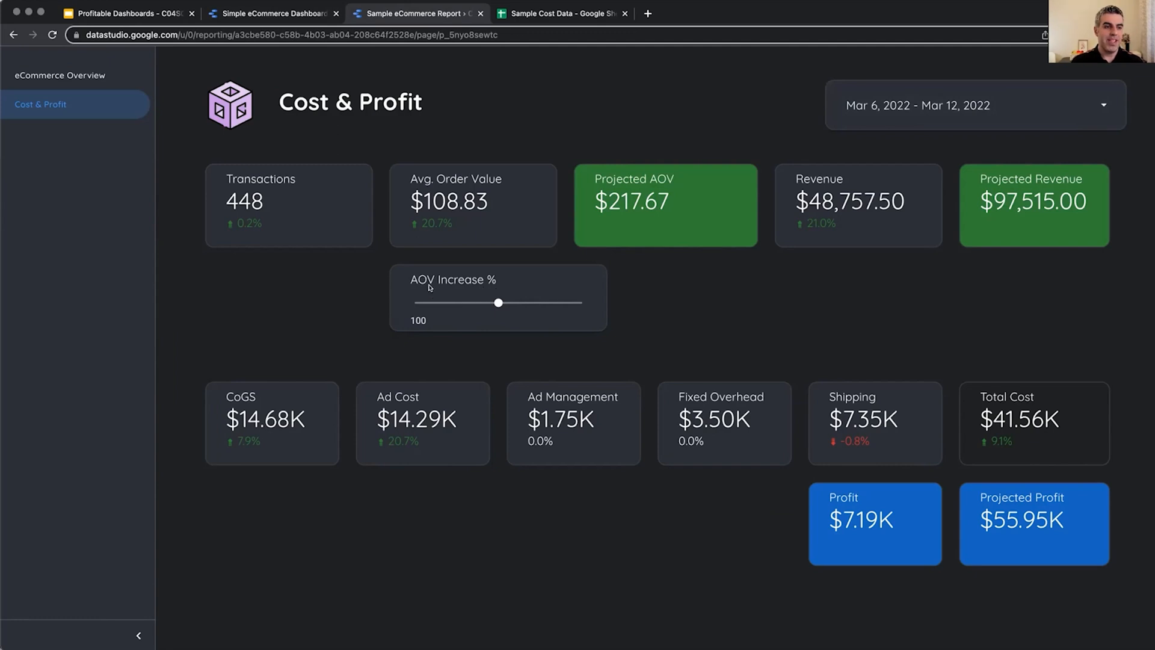
{"action": "left_click_drag", "start_coordinate": [497, 302], "coordinate": [446, 300]}
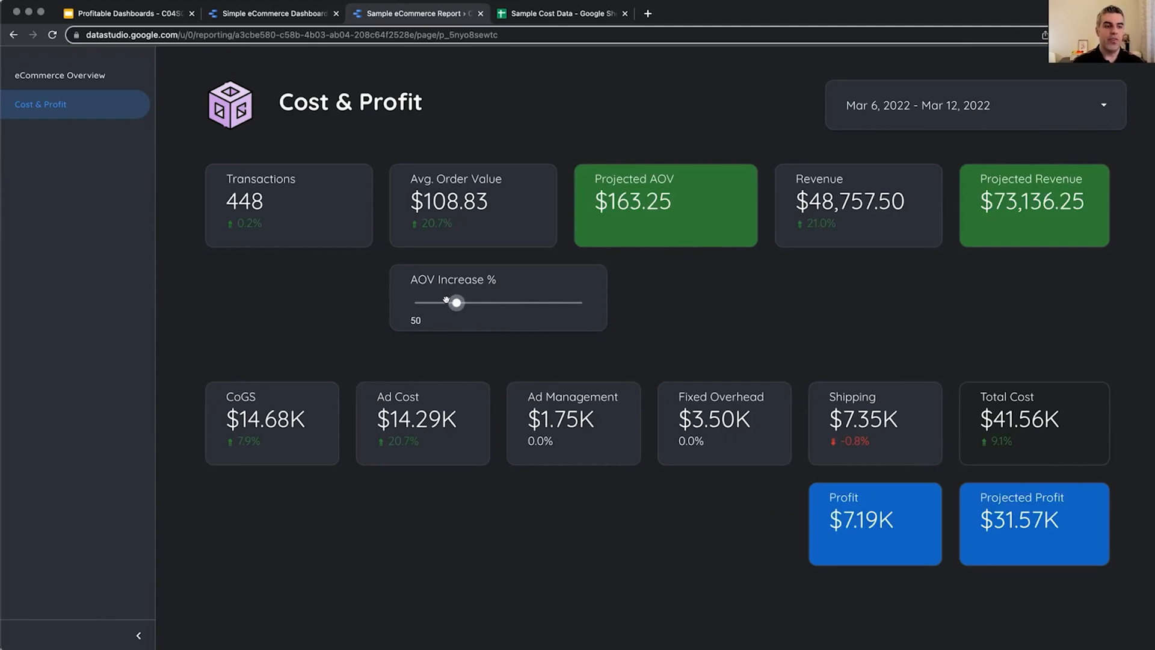
{"action": "left_click_drag", "start_coordinate": [448, 300], "coordinate": [440, 302]}
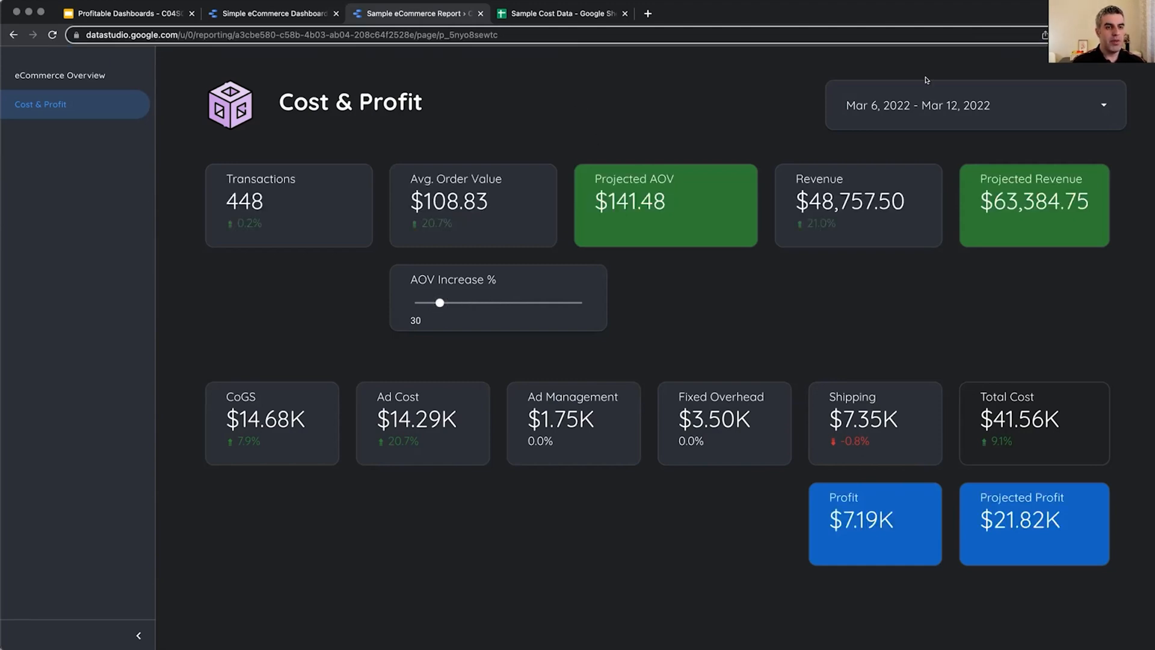
{"action": "left_click", "coordinate": [1023, 65]}
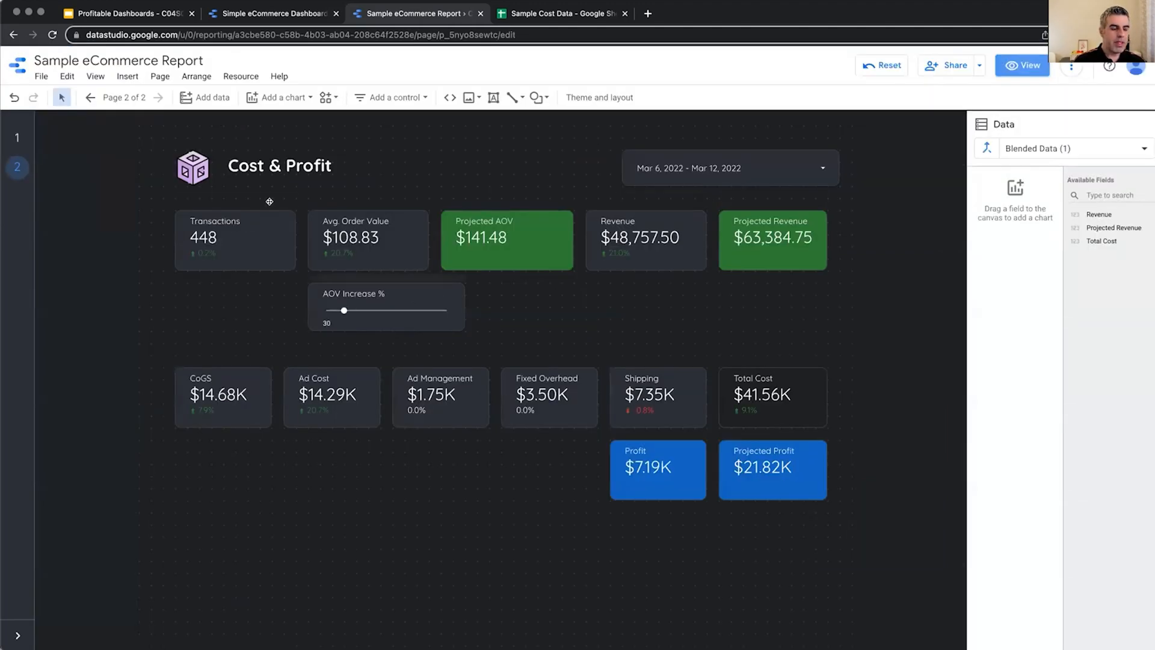
Step: In the Simple eCommerce Dashboard, start a new 1 Master View parameter named "AOV Increase %" with the ID aov_increase_pct
{"action": "left_click", "coordinate": [266, 12]}
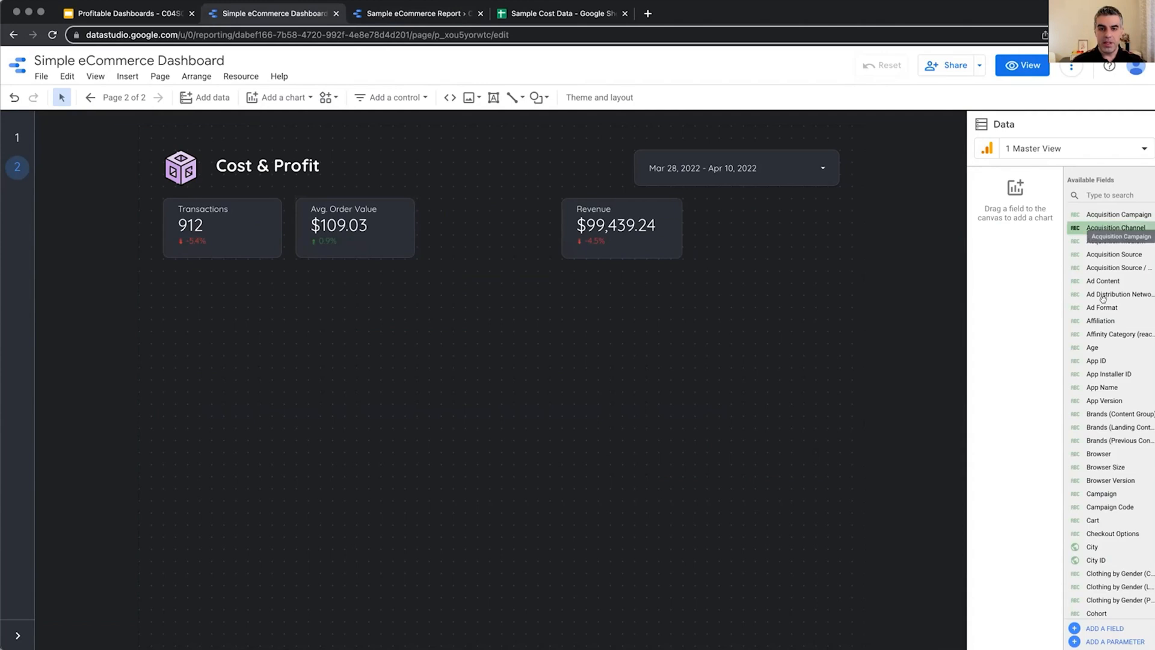
{"action": "scroll", "coordinate": [1103, 319], "scroll_direction": "down", "scroll_amount": 10}
{"action": "scroll", "coordinate": [1103, 319], "scroll_direction": "down", "scroll_amount": 15}
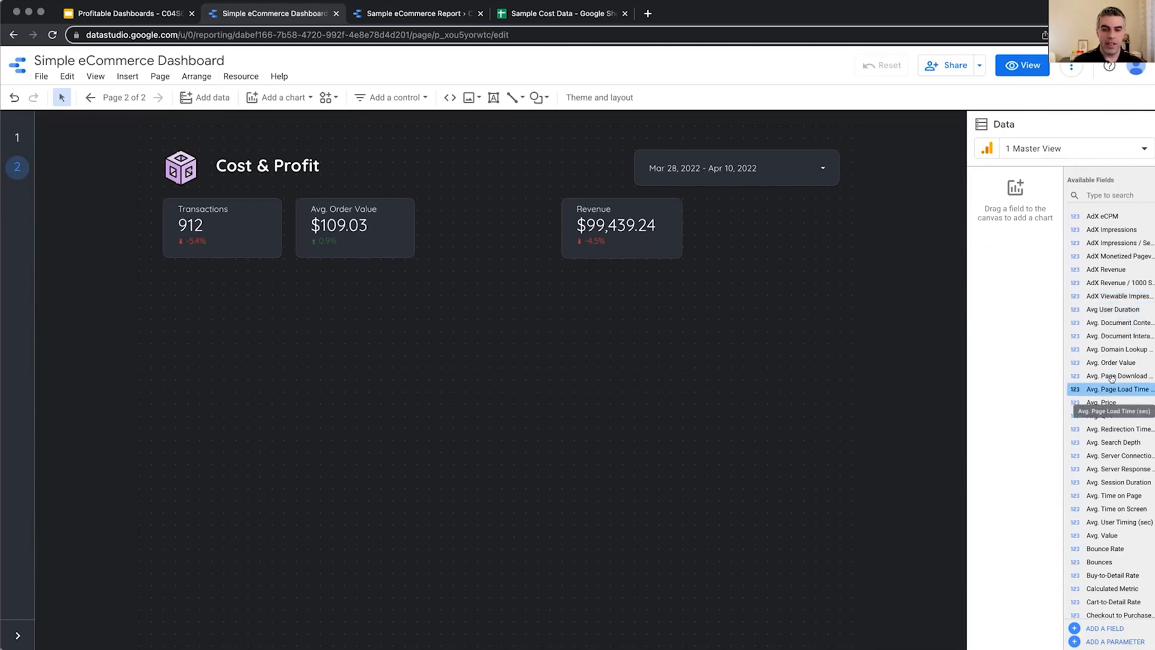
{"action": "left_click", "coordinate": [1105, 642]}
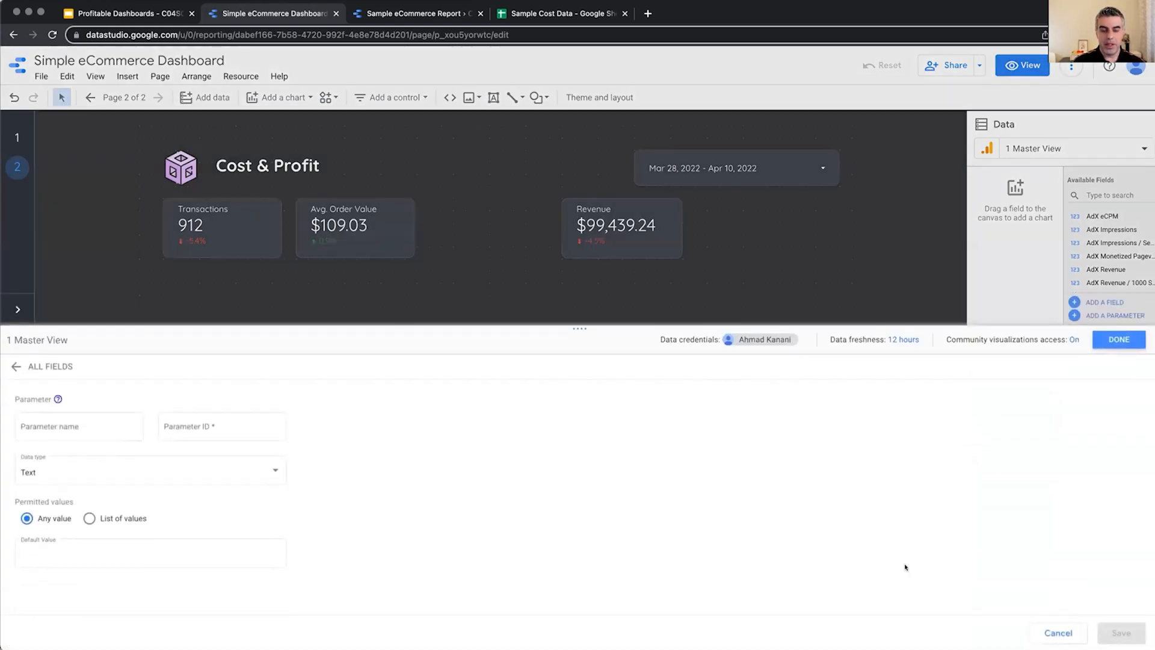
{"action": "left_click", "coordinate": [80, 423]}
{"action": "type", "text": "AOV"}
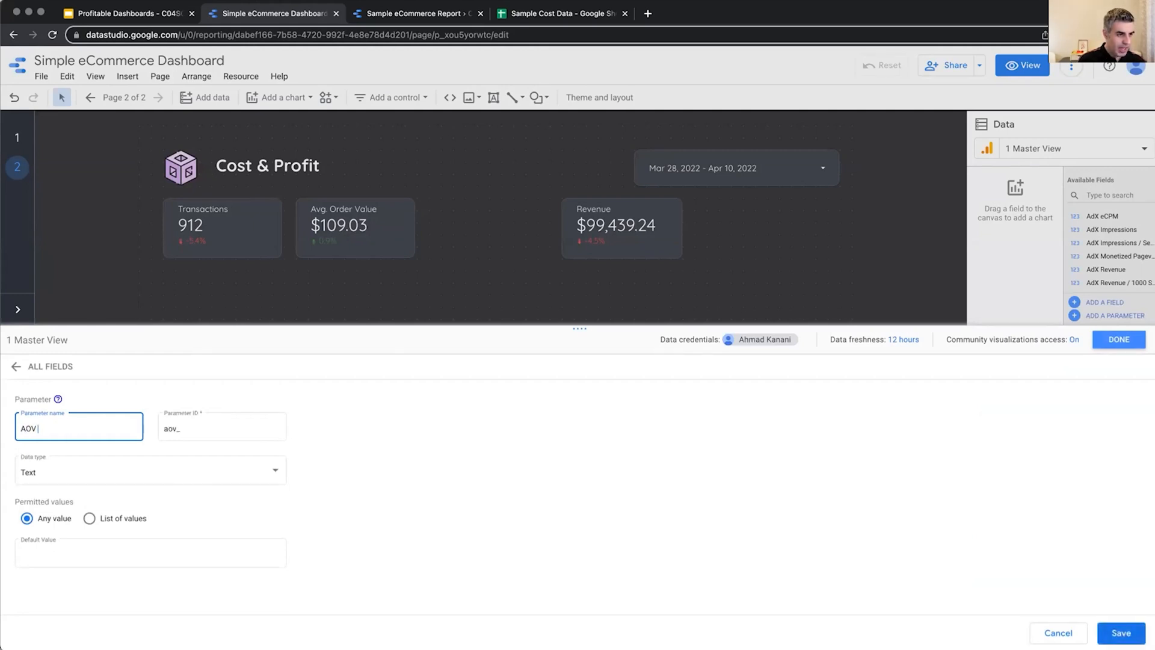
{"action": "type", "text": " Increase "}
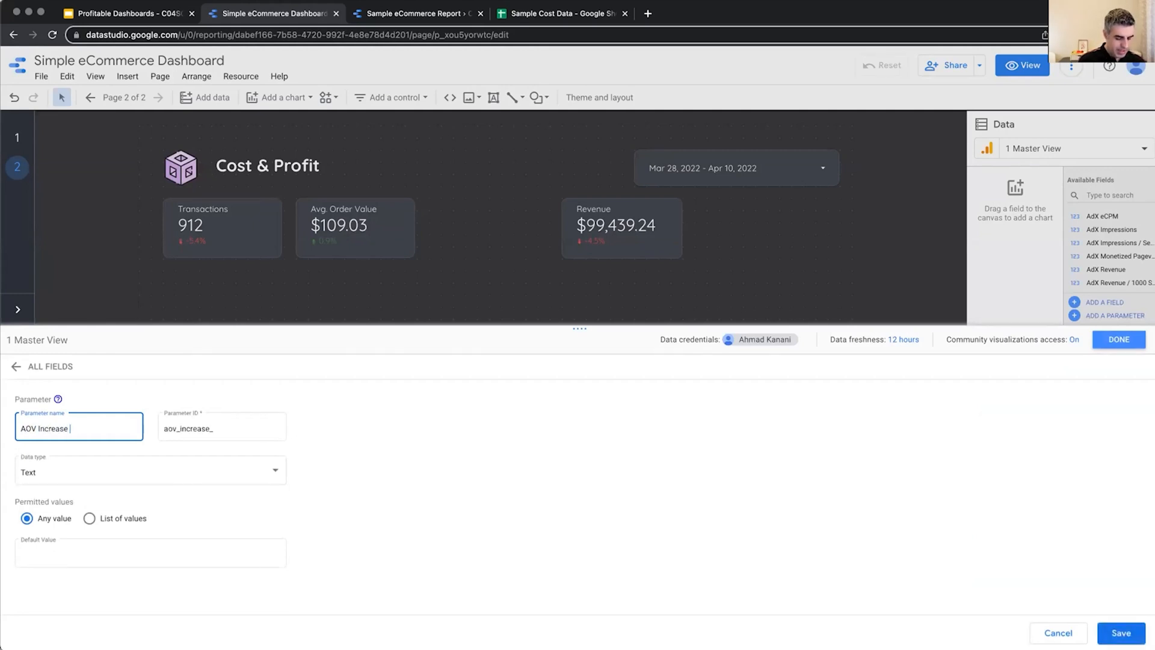
{"action": "type", "text": "%"}
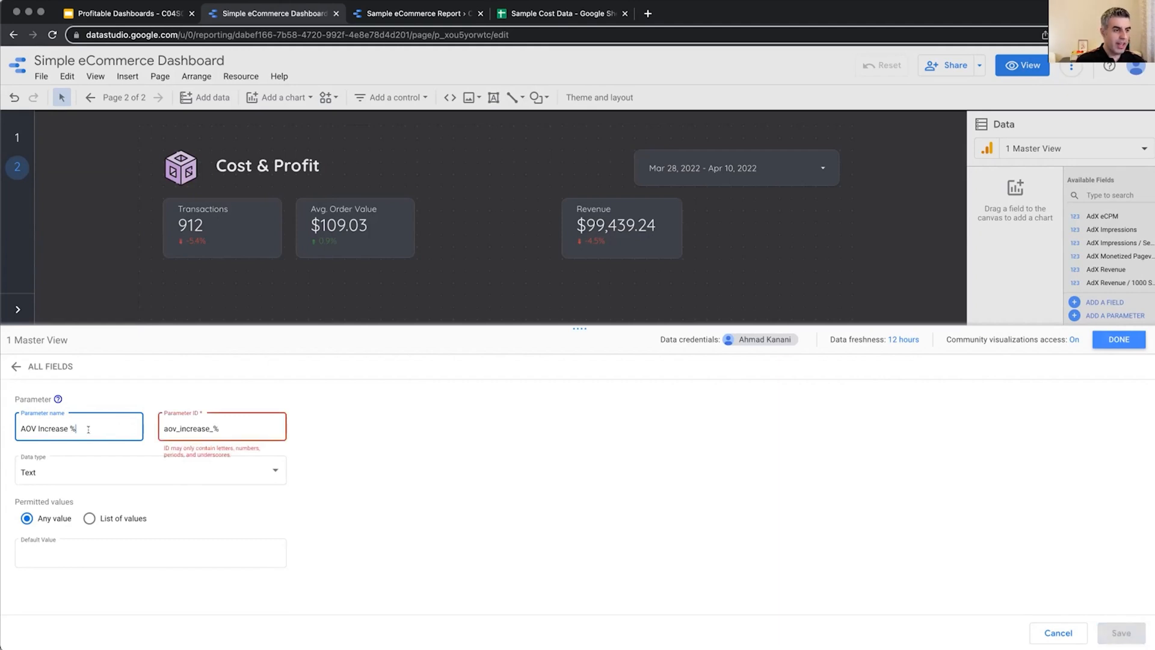
{"action": "left_click", "coordinate": [224, 428]}
{"action": "key", "text": "BackSpace"}
{"action": "type", "text": "pct"}
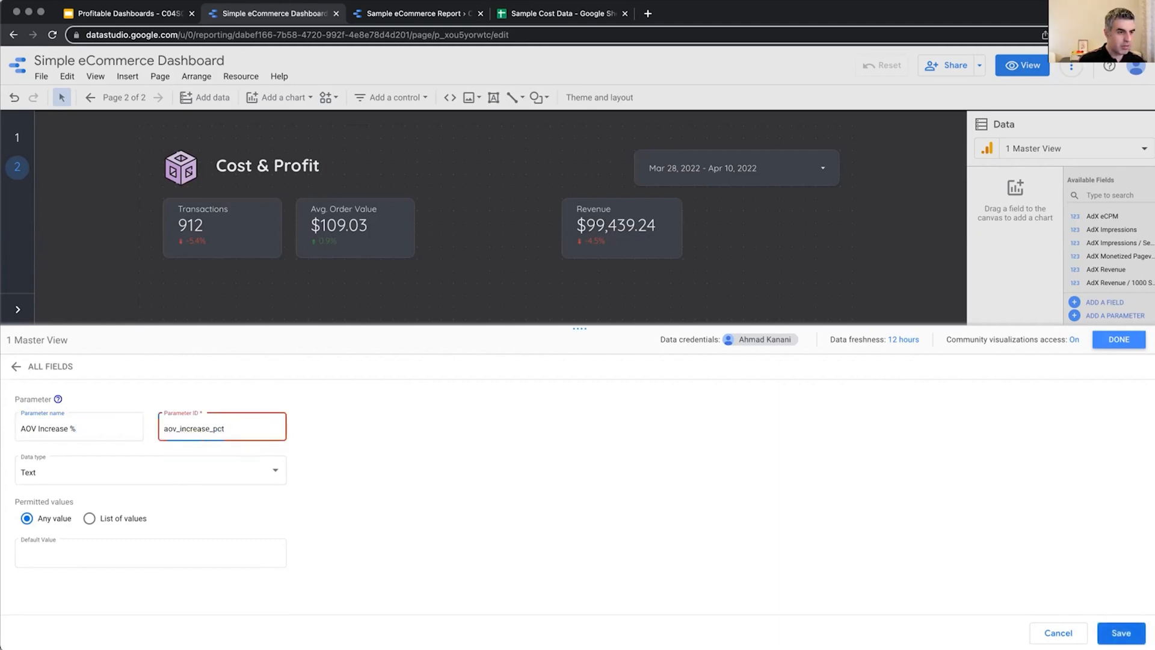
Step: Set the parameter's data type to Number (whole) and its permitted values to a range from 0 to 200
{"action": "left_click", "coordinate": [147, 472]}
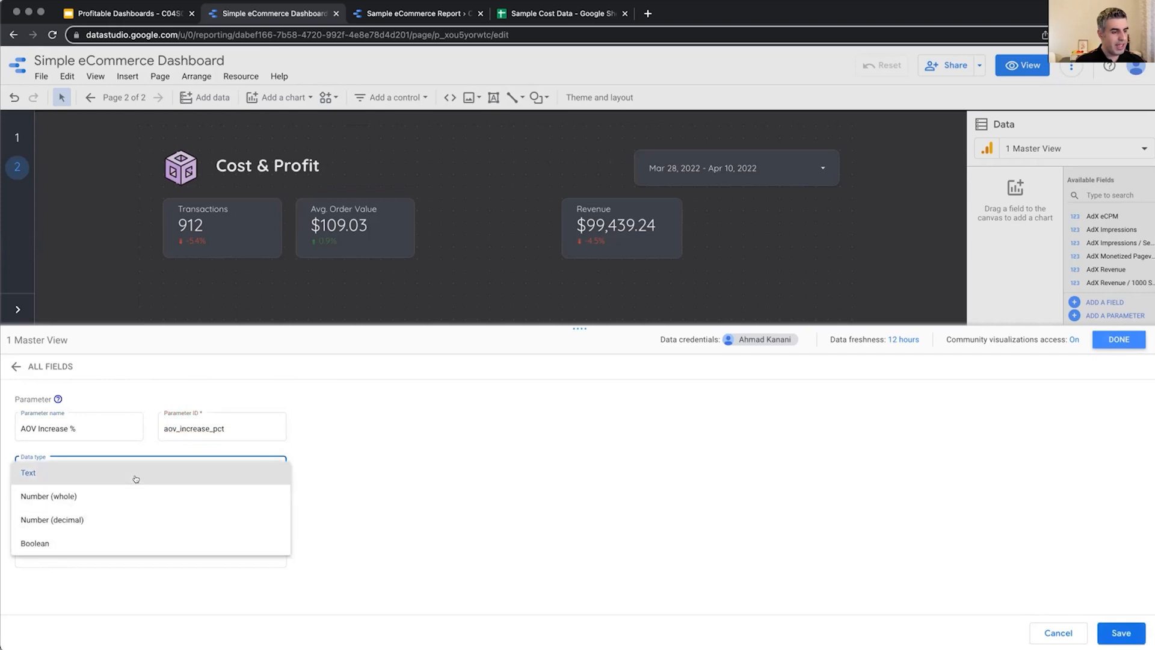
{"action": "left_click", "coordinate": [109, 495]}
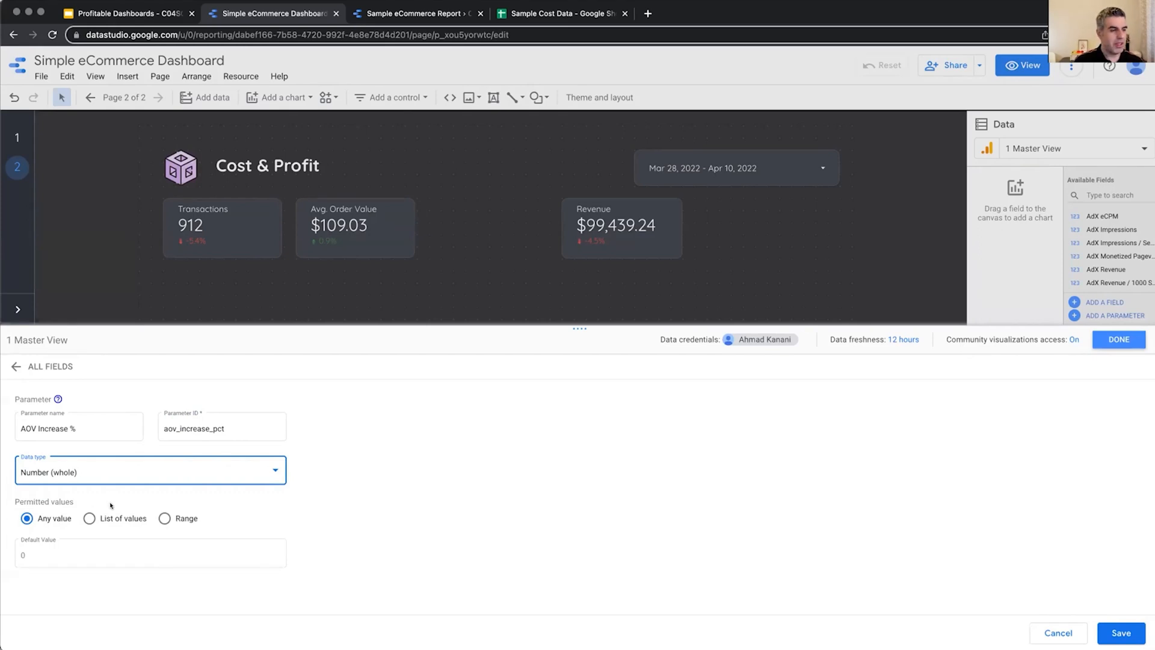
{"action": "left_click", "coordinate": [165, 519]}
{"action": "scroll", "coordinate": [200, 542], "scroll_direction": "down", "scroll_amount": 1}
{"action": "left_click", "coordinate": [55, 515]}
{"action": "type", "text": "0"}
{"action": "left_click", "coordinate": [180, 527]}
{"action": "type", "text": "2"}
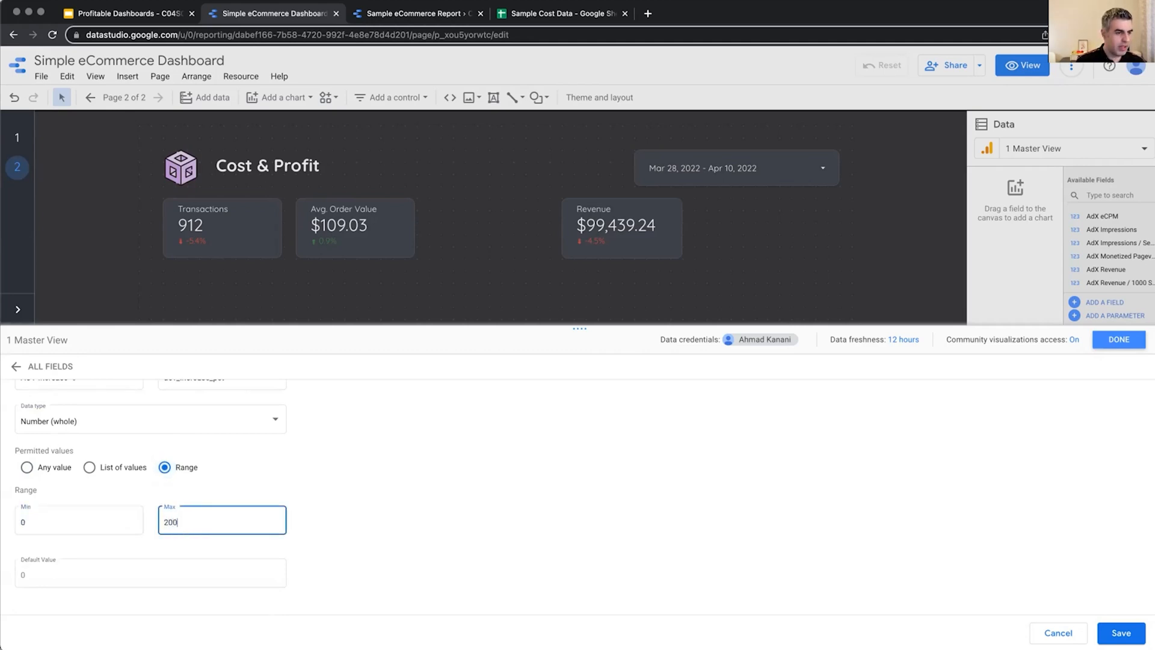
Step: Give the parameter a default value of 10, save it and finish editing the data source
{"action": "left_click", "coordinate": [59, 572]}
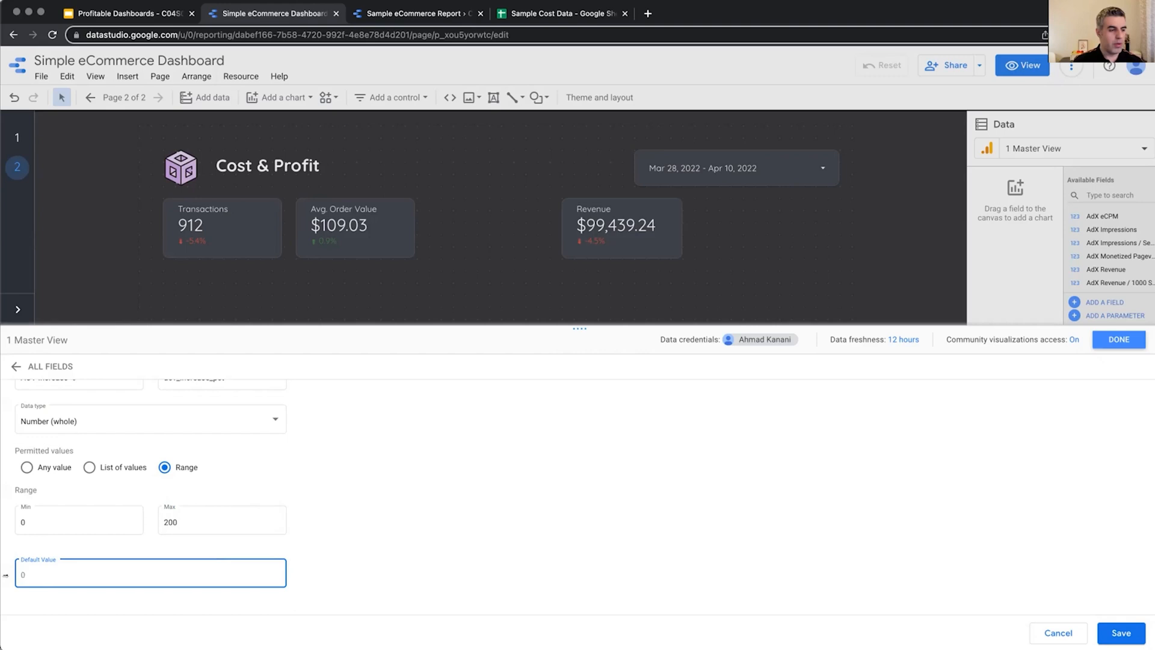
{"action": "type", "text": "10"}
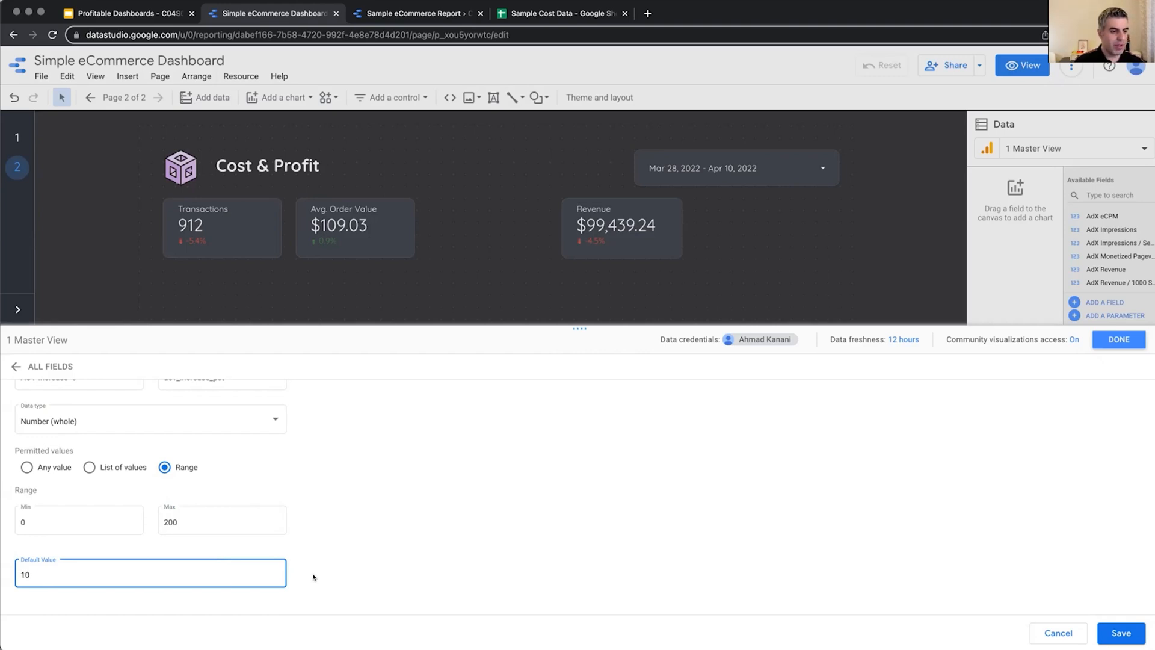
{"action": "left_click", "coordinate": [1121, 635]}
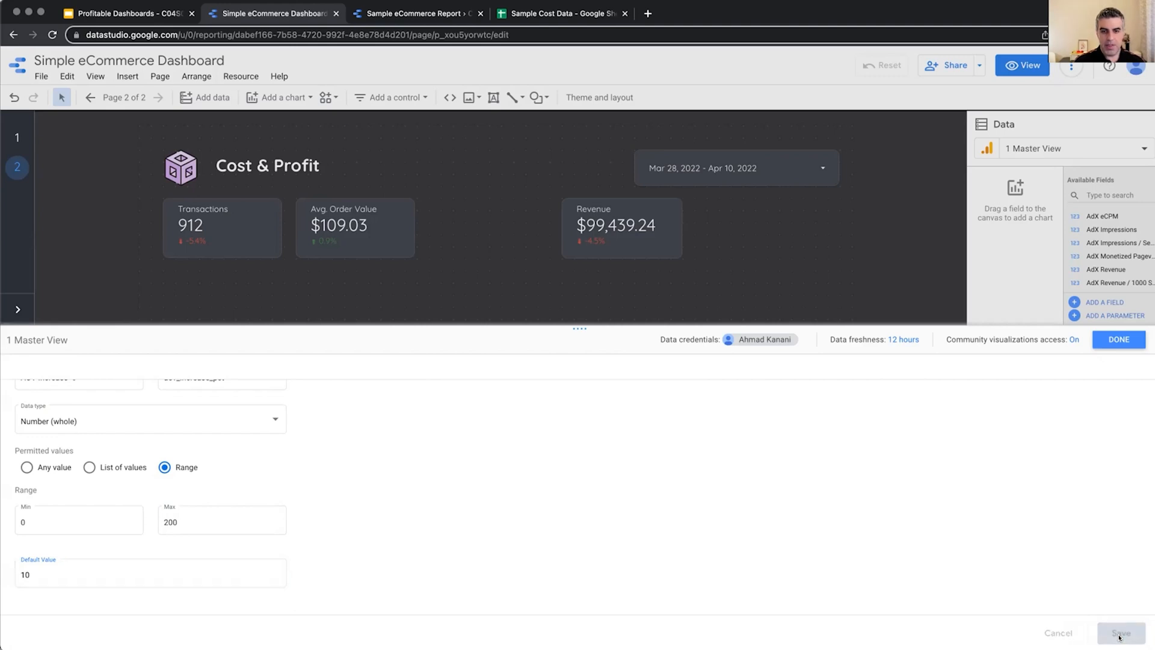
{"action": "left_click", "coordinate": [1121, 340]}
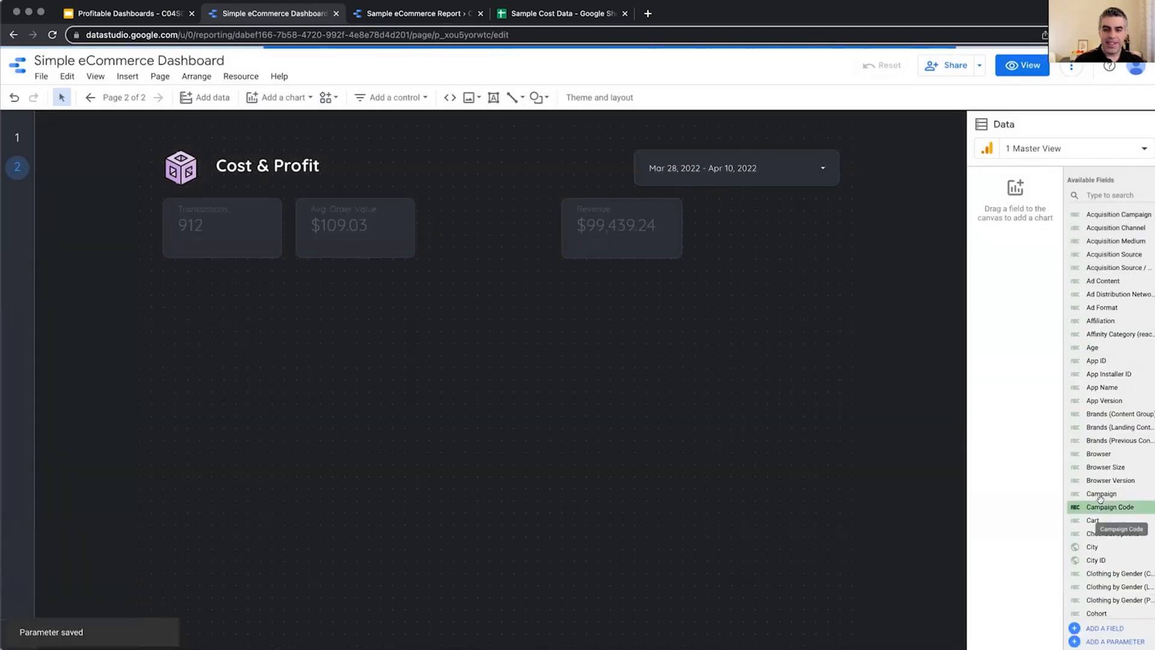
Step: Look for the AOV Increase % parameter in the available fields, also by searching for "AOV", and clear the search
{"action": "scroll", "coordinate": [1104, 500], "scroll_direction": "down", "scroll_amount": 12}
{"action": "scroll", "coordinate": [1112, 501], "scroll_direction": "up", "scroll_amount": 10}
{"action": "scroll", "coordinate": [1117, 506], "scroll_direction": "down", "scroll_amount": 15}
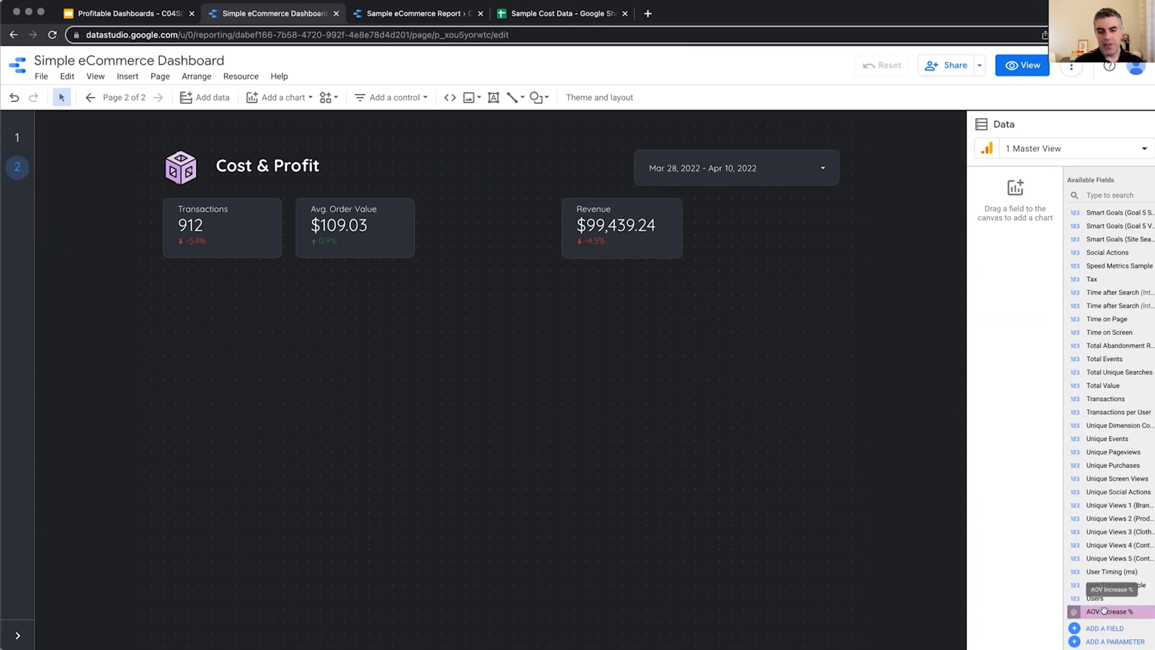
{"action": "left_click", "coordinate": [1124, 193]}
{"action": "type", "text": "AOV"}
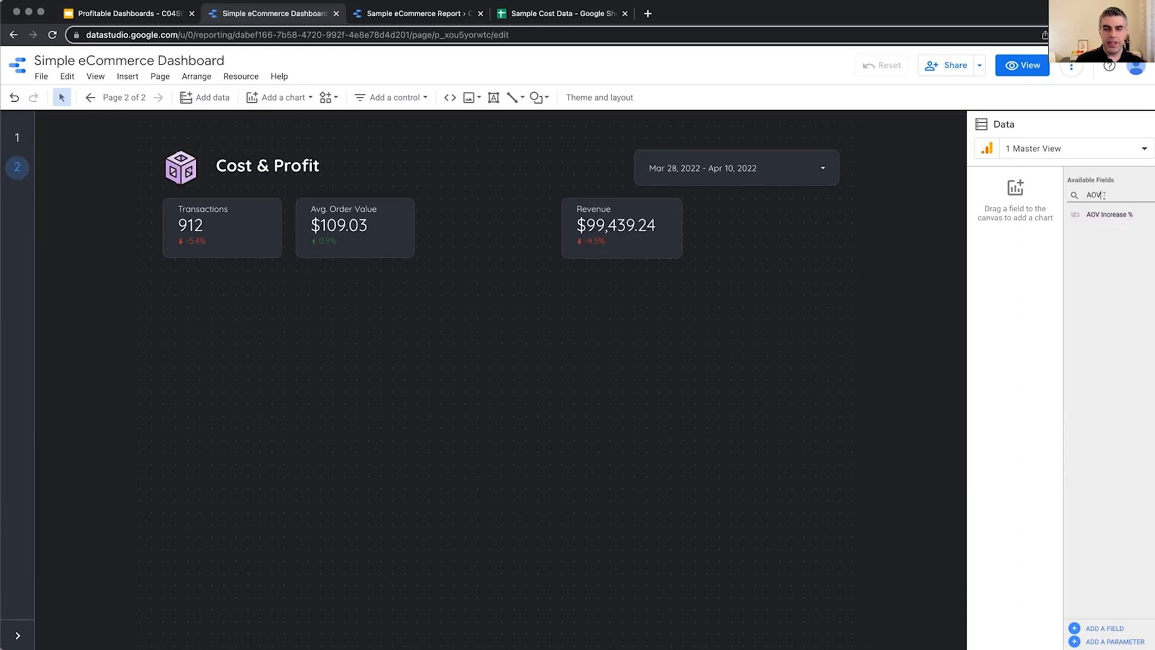
{"action": "key", "text": "BackSpace"}
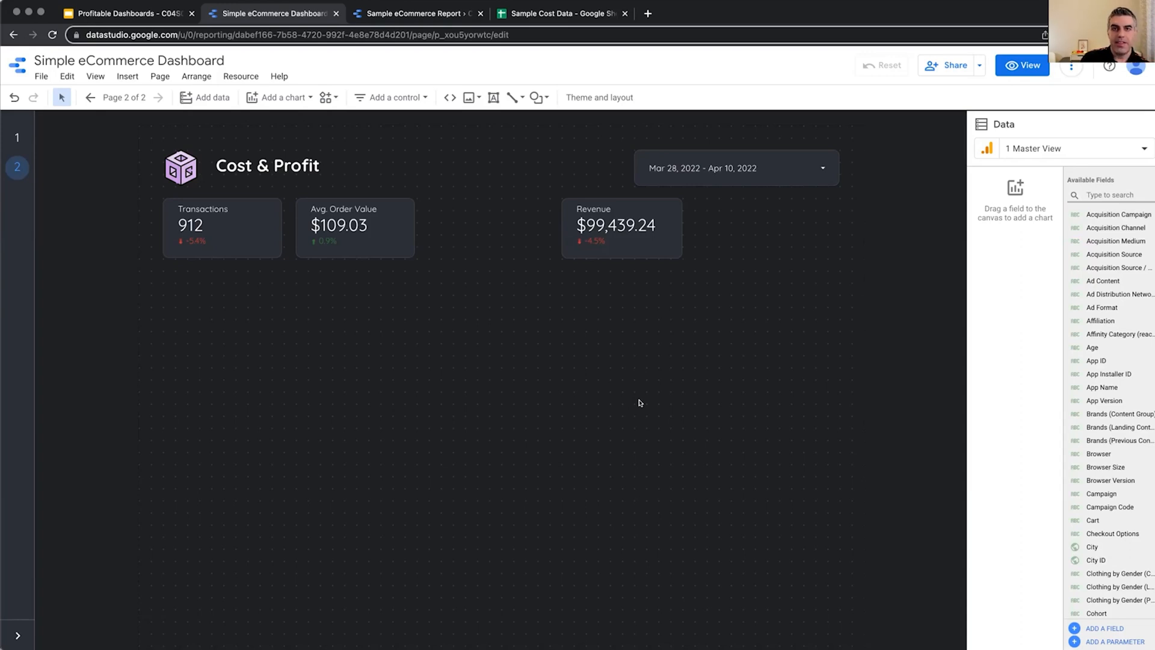
Step: Add an input box control beneath the Avg. Order Value scorecard and a slider control below the input box
{"action": "left_click", "coordinate": [414, 99]}
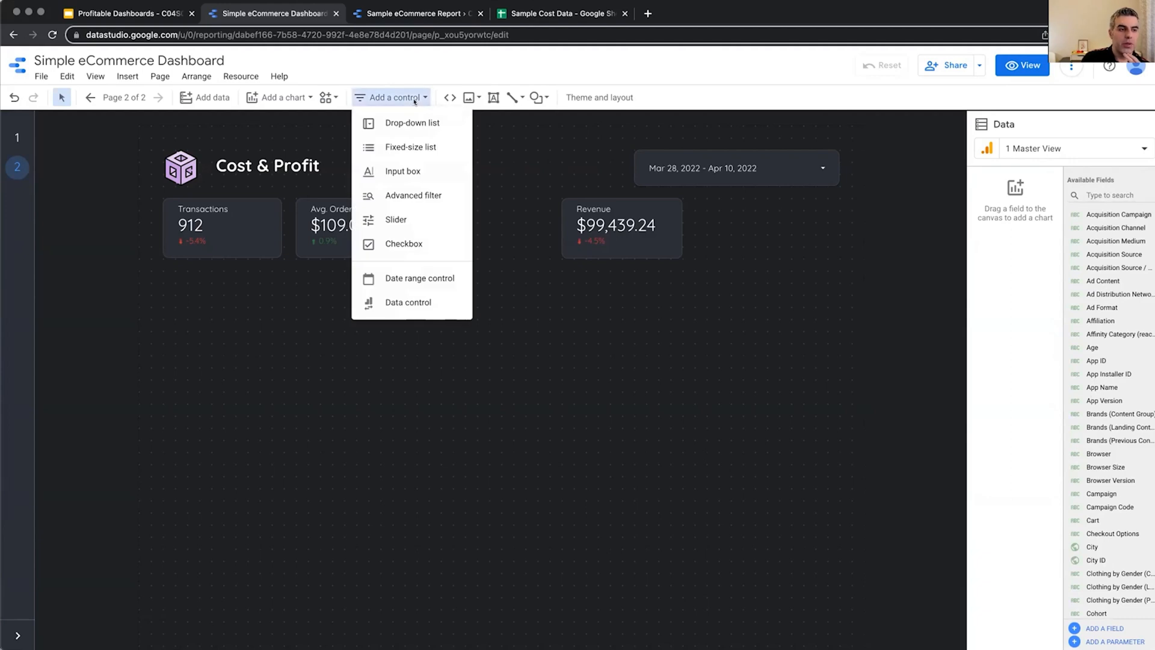
{"action": "left_click", "coordinate": [402, 171]}
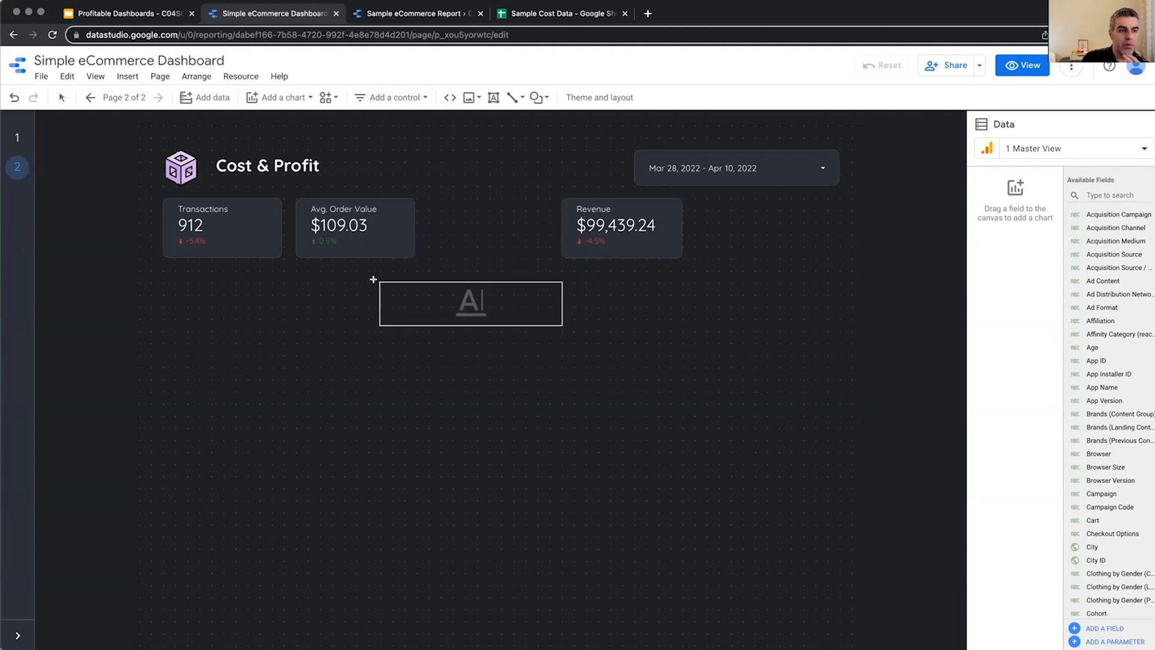
{"action": "left_click", "coordinate": [303, 275]}
{"action": "left_click", "coordinate": [370, 97]}
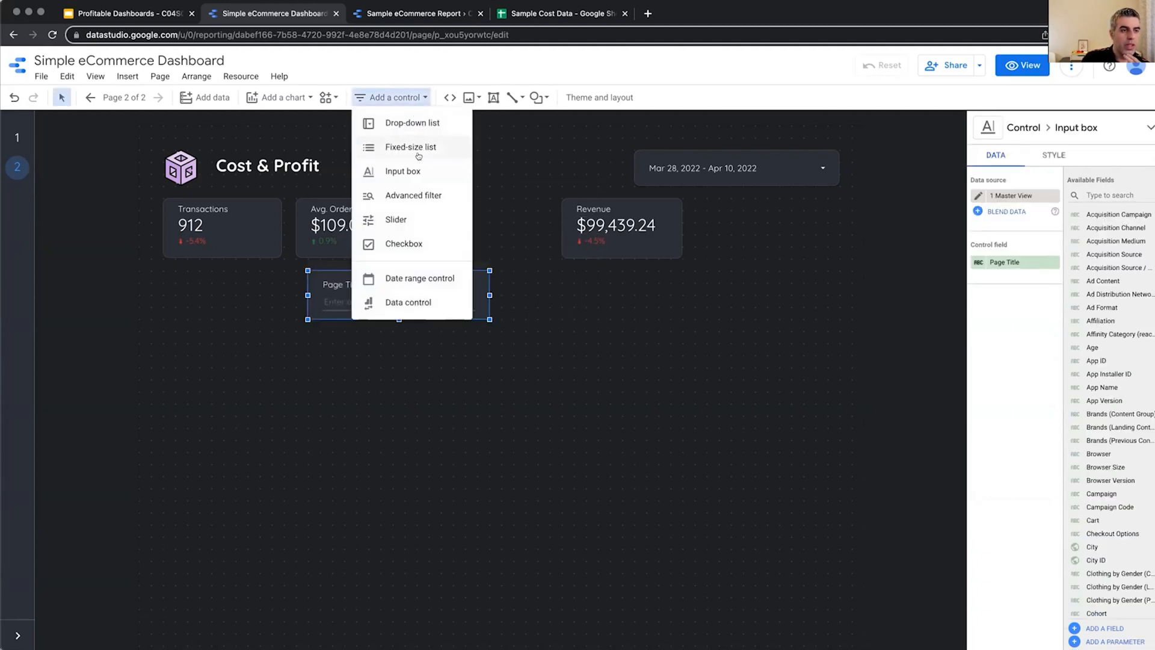
{"action": "left_click", "coordinate": [399, 219]}
{"action": "left_click", "coordinate": [377, 366]}
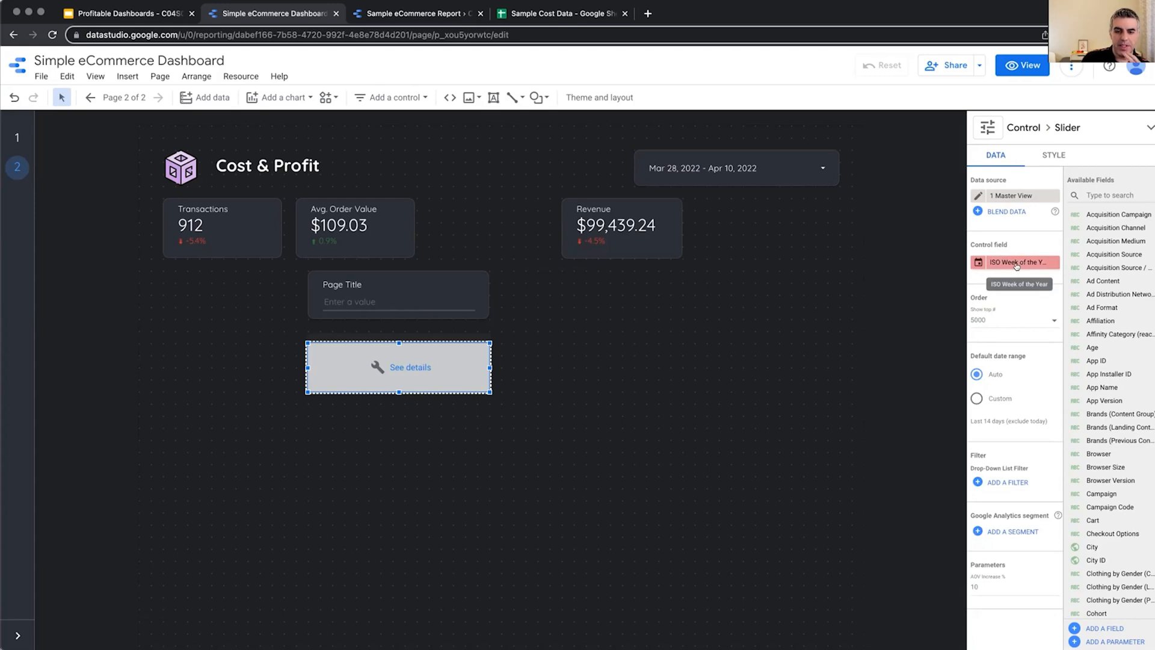
Step: Make AOV Increase % the slider's control field and set the slider's value to 25
{"action": "left_click", "coordinate": [1101, 192]}
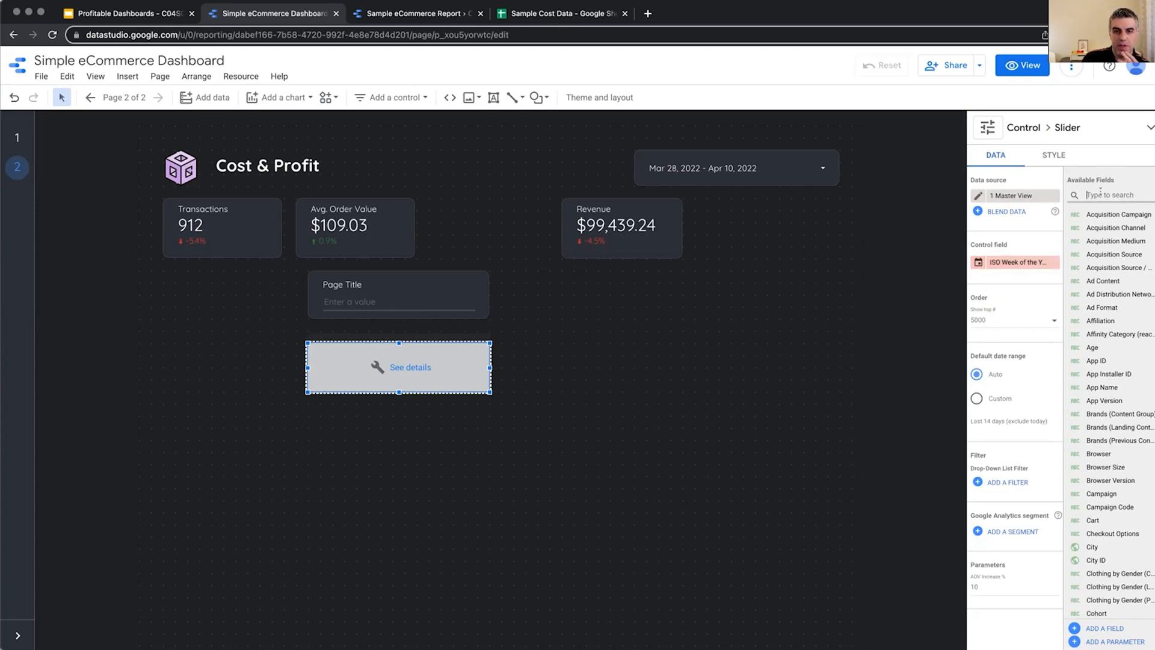
{"action": "type", "text": "AOV"}
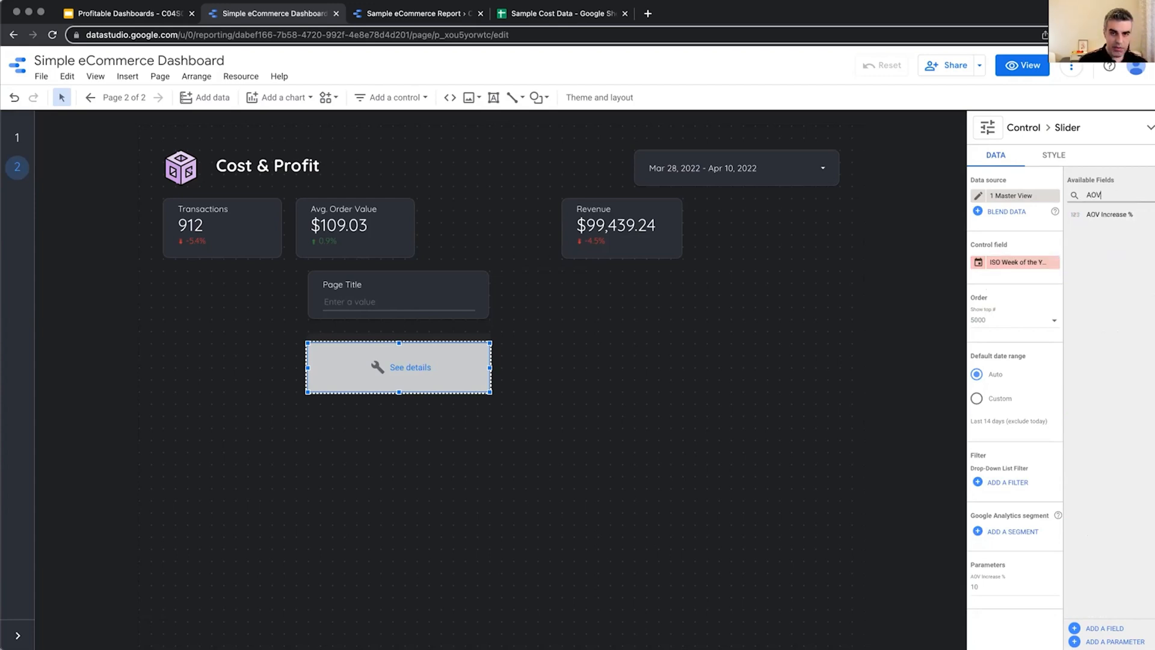
{"action": "left_click_drag", "start_coordinate": [1111, 213], "coordinate": [1022, 264]}
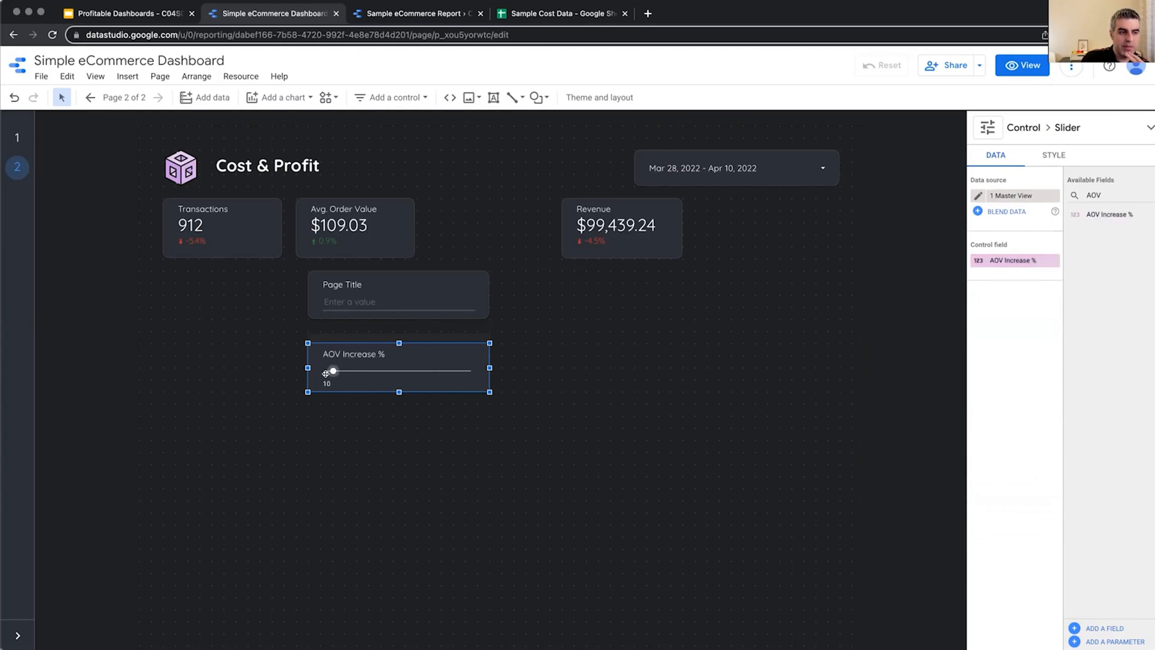
{"action": "mouse_move", "coordinate": [327, 367]}
{"action": "left_mouse_down"}
{"action": "mouse_move", "coordinate": [472, 369]}
{"action": "mouse_move", "coordinate": [329, 374]}
{"action": "left_mouse_up"}
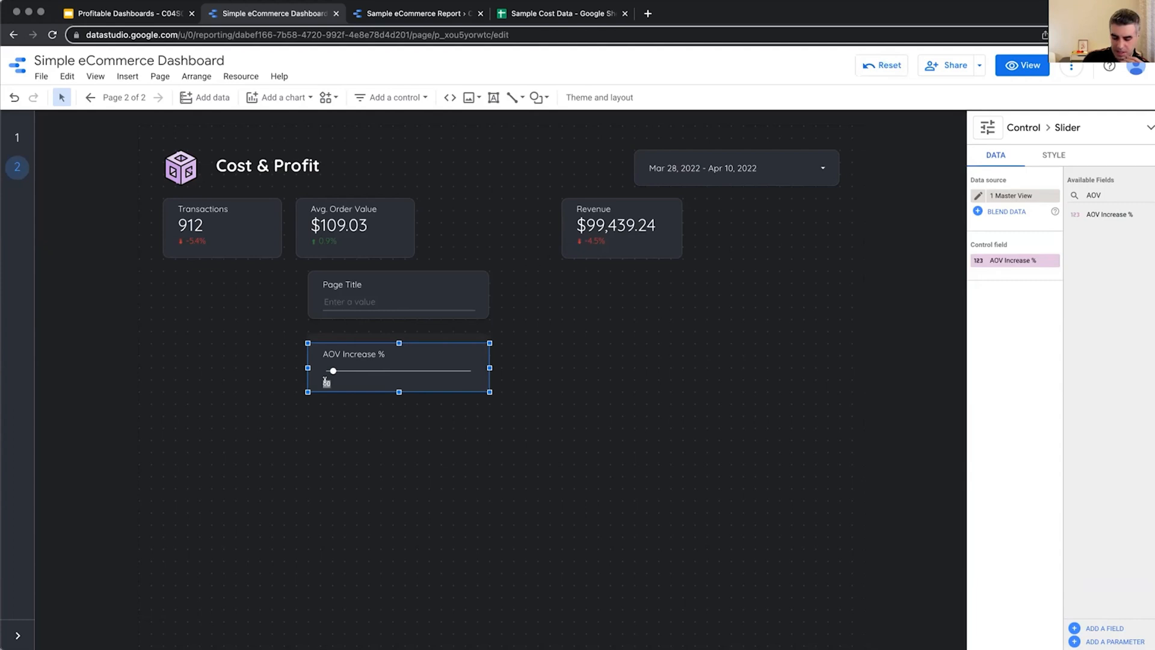
{"action": "left_click_drag", "start_coordinate": [328, 381], "coordinate": [349, 381]}
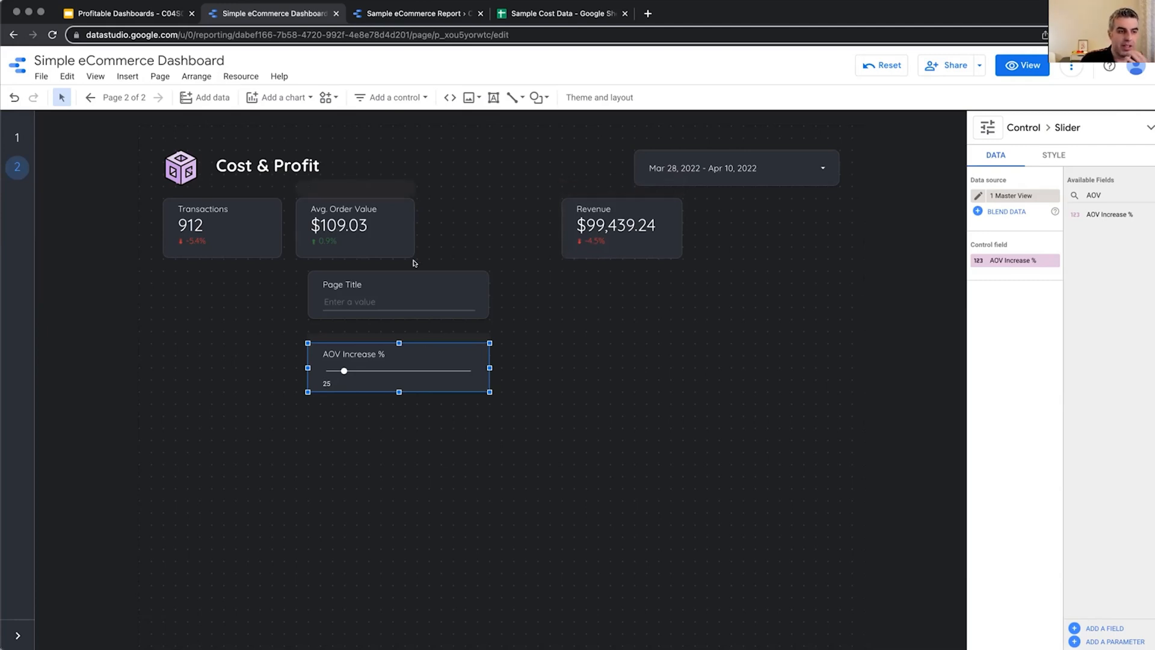
Step: Make AOV Increase % the input box's control field as well and enter 180 as its value
{"action": "left_click", "coordinate": [380, 303]}
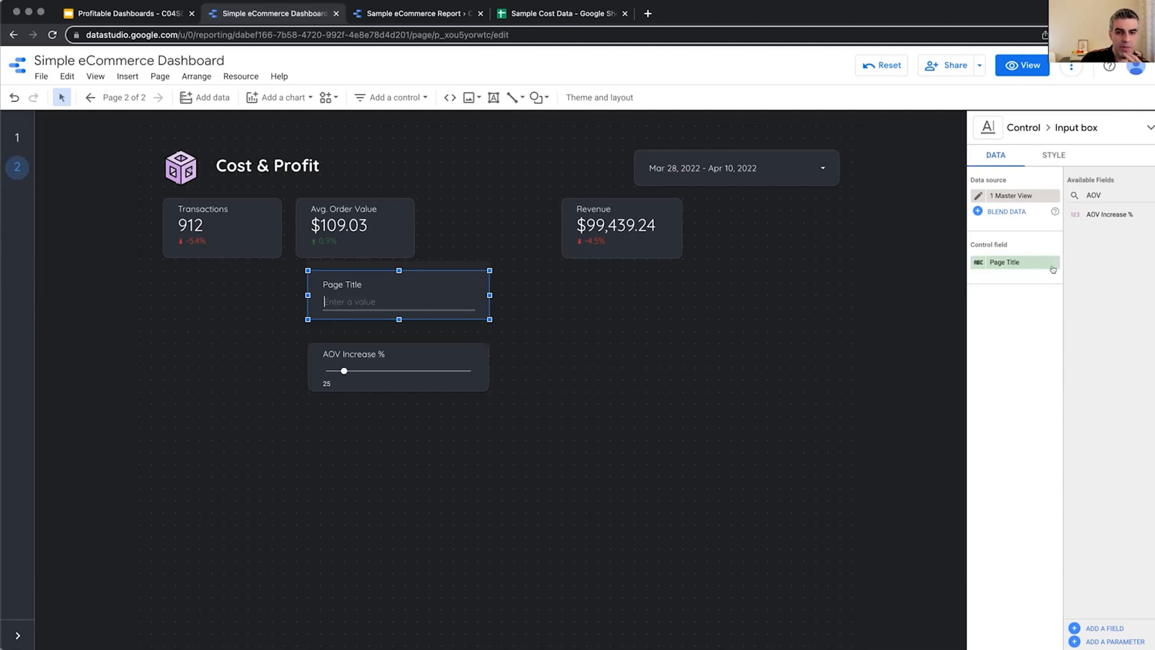
{"action": "left_click_drag", "start_coordinate": [1106, 214], "coordinate": [1014, 265]}
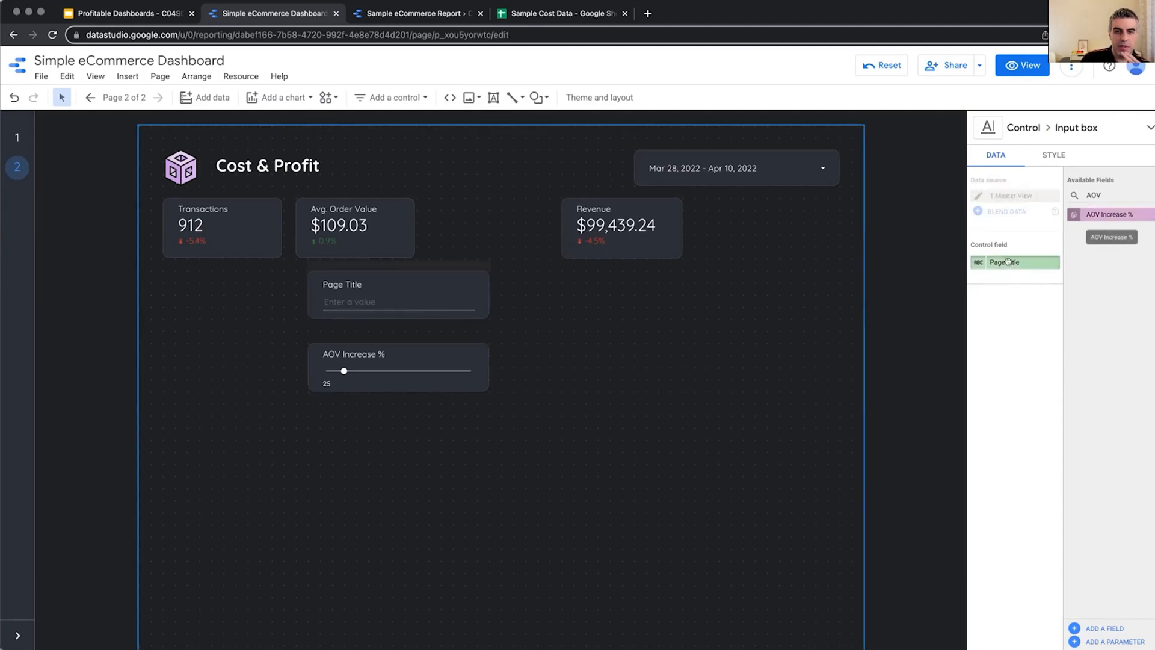
{"action": "left_click", "coordinate": [349, 302]}
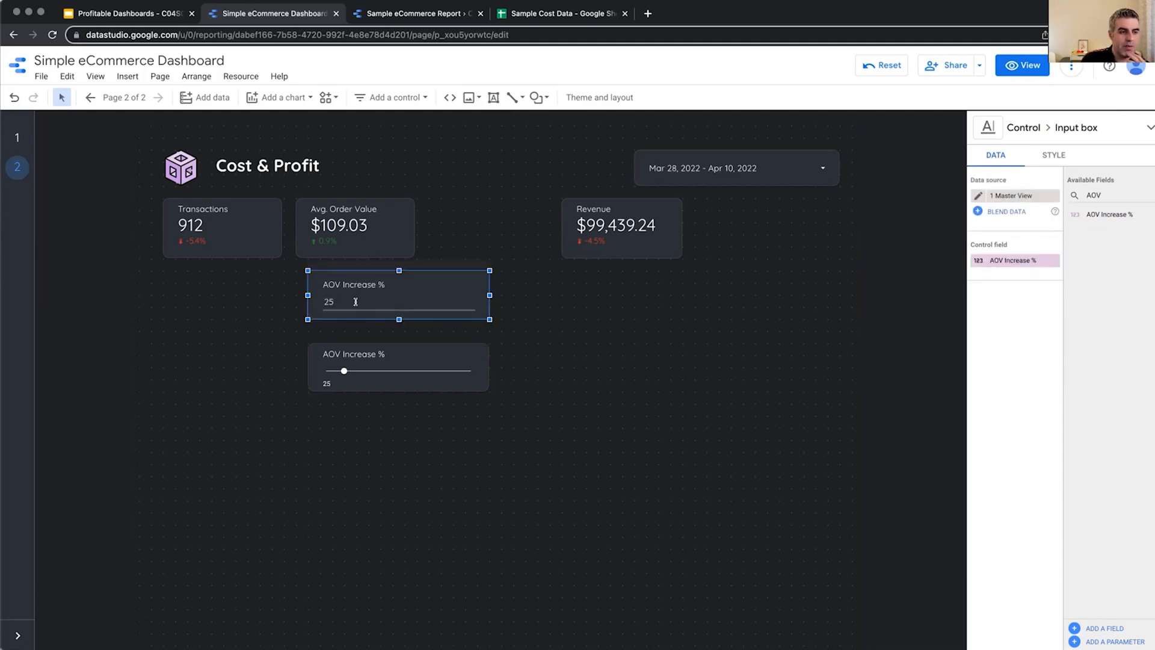
{"action": "key", "text": "BackSpace"}
{"action": "key", "text": "BackSpace"}
{"action": "type", "text": "180"}
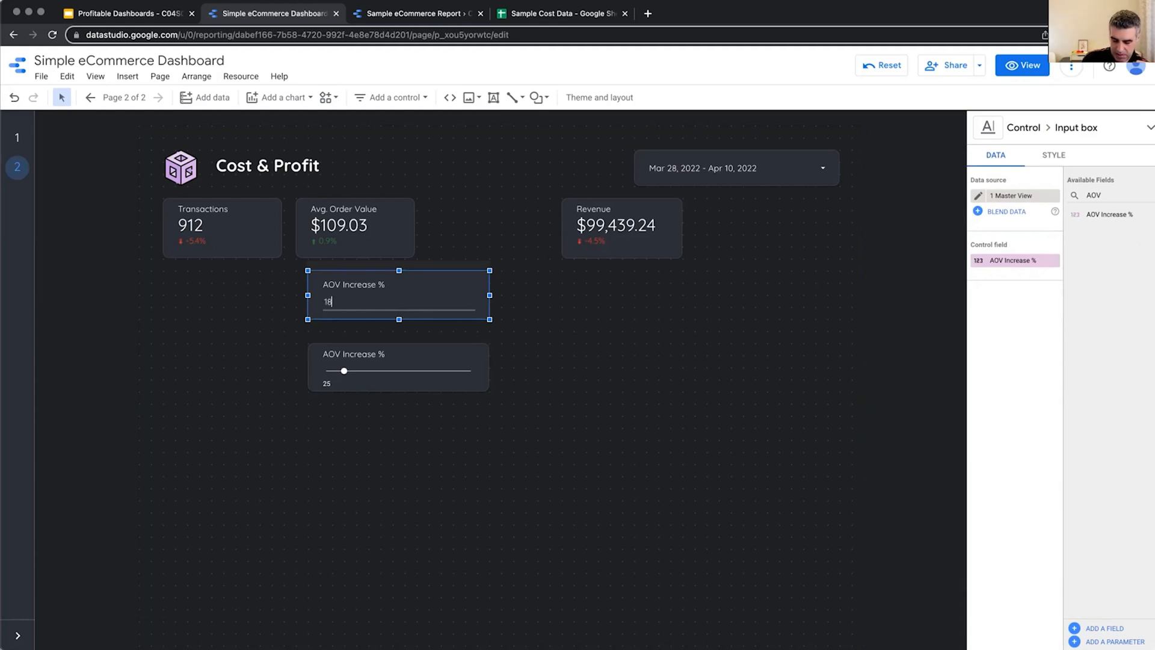
{"action": "left_click", "coordinate": [521, 338]}
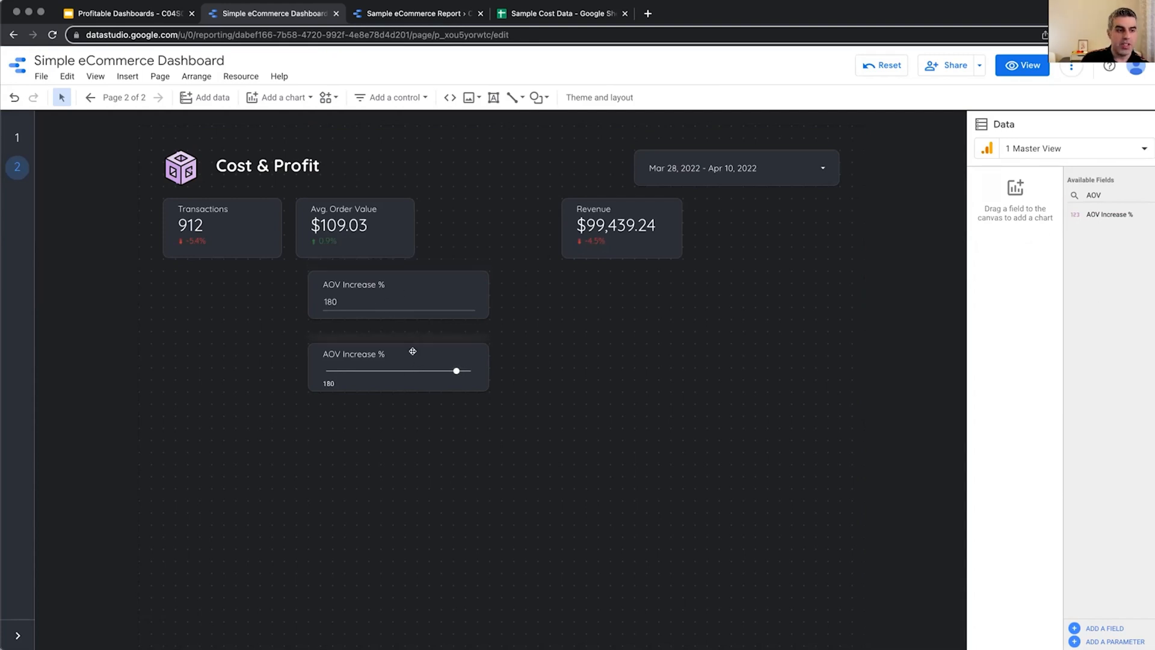
Step: Delete the AOV Increase % input box and move the slider up directly beneath the Avg. Order Value scorecard
{"action": "left_click", "coordinate": [432, 269]}
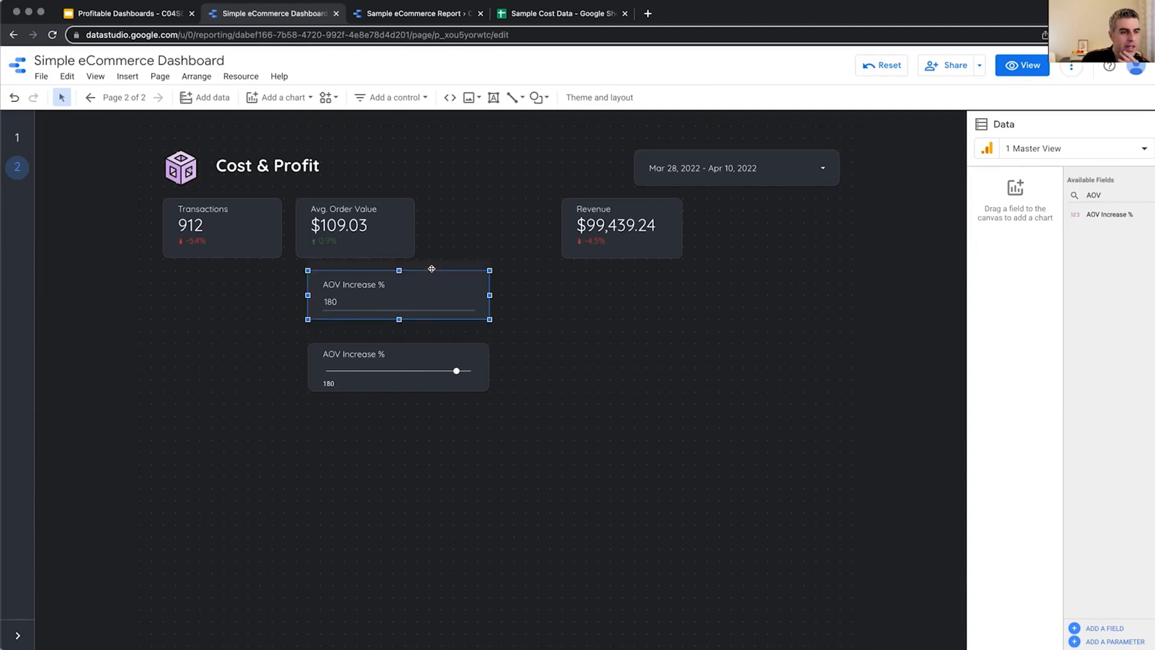
{"action": "left_click", "coordinate": [461, 304]}
{"action": "key", "text": "Delete"}
{"action": "left_click_drag", "start_coordinate": [420, 340], "coordinate": [408, 266]}
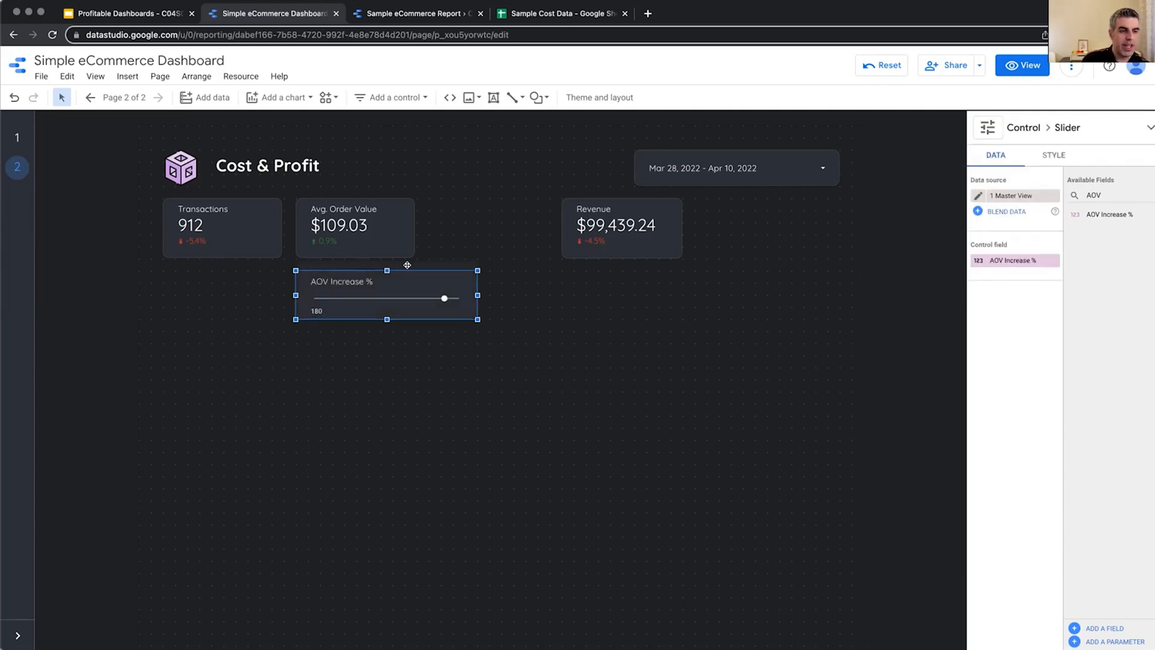
Step: Set the AOV Increase % slider to 20, check the page in view mode and return to editing
{"action": "left_click_drag", "start_coordinate": [444, 293], "coordinate": [324, 293]}
{"action": "left_click", "coordinate": [1023, 65]}
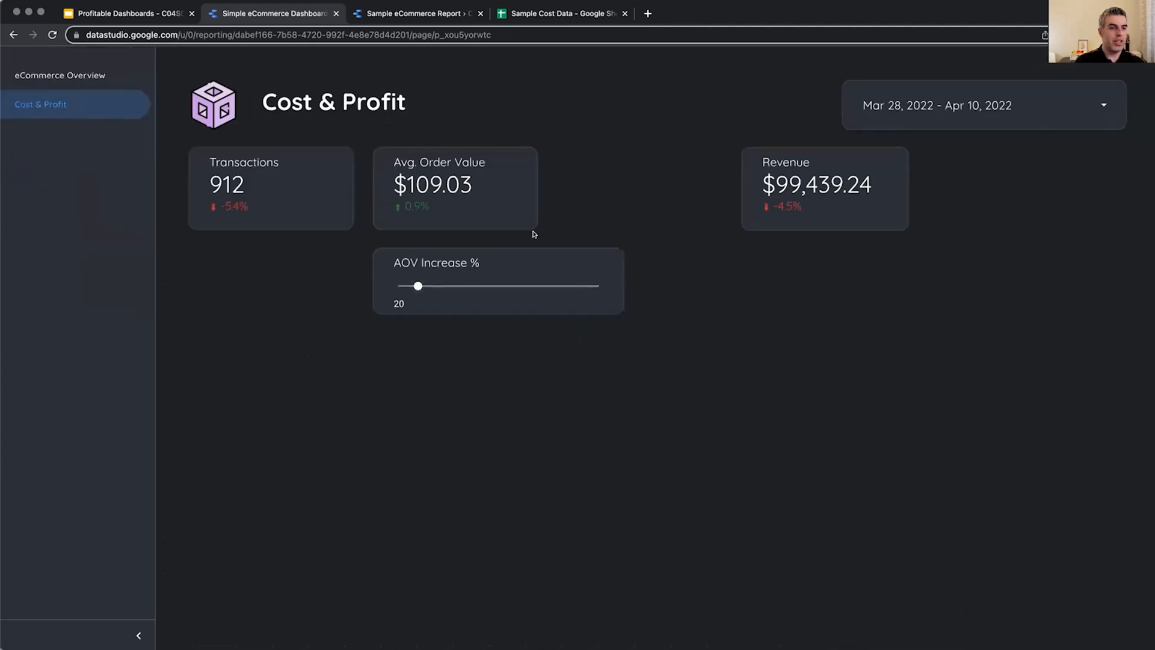
{"action": "left_click", "coordinate": [1029, 65]}
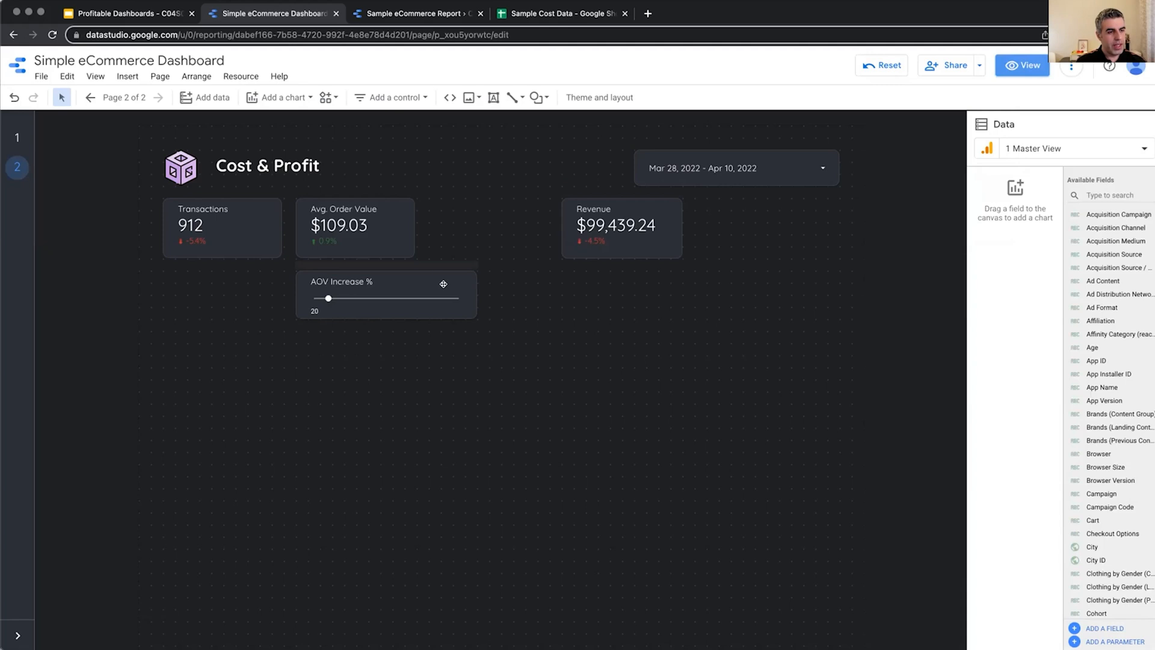
Step: Duplicate the Avg. Order Value scorecard and place the copy in the gap before the Revenue scorecard
{"action": "left_click", "coordinate": [395, 238]}
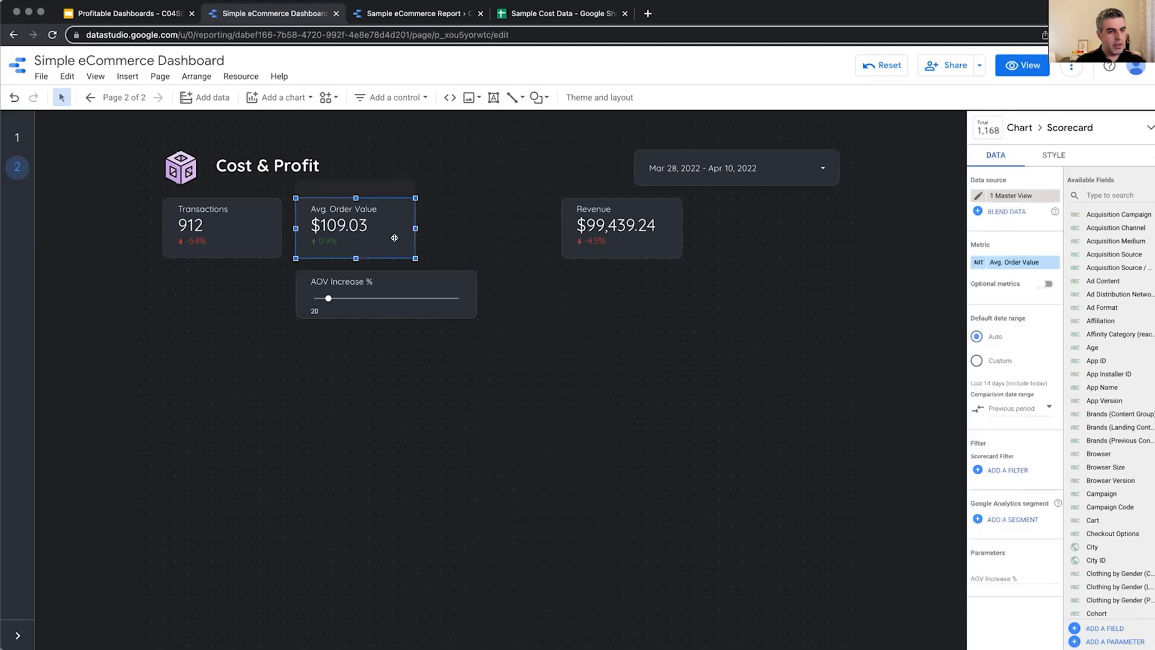
{"action": "key", "text": "super+v"}
{"action": "left_click_drag", "start_coordinate": [394, 238], "coordinate": [511, 231]}
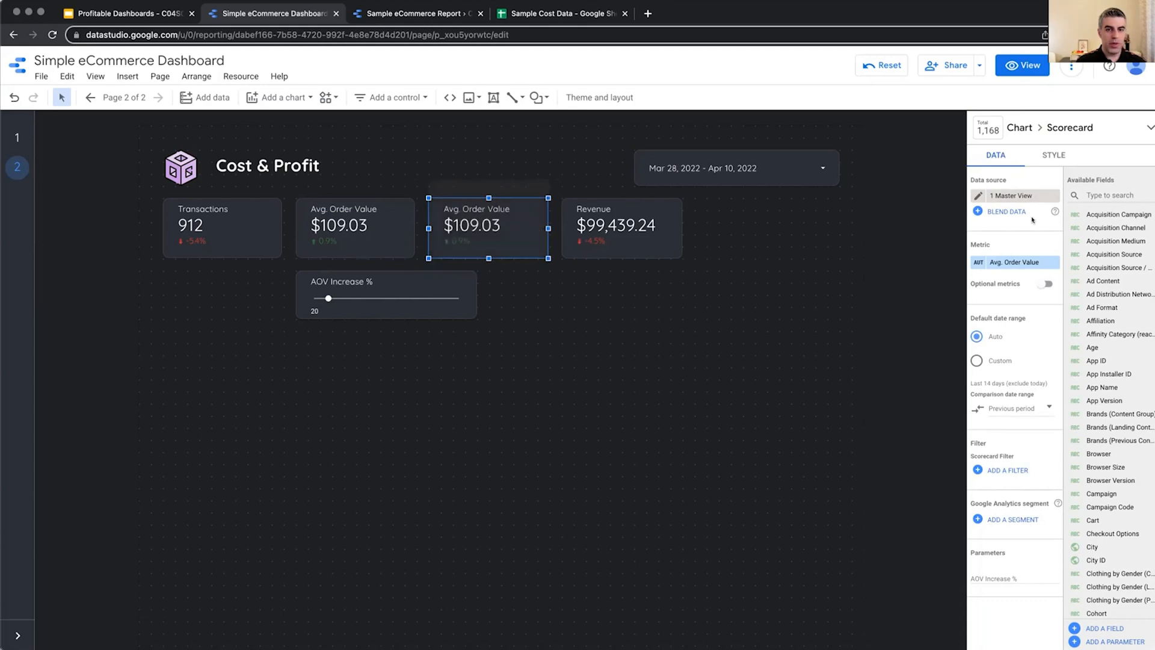
Step: Give the copied Avg. Order Value scorecard a green background
{"action": "left_click", "coordinate": [1053, 155]}
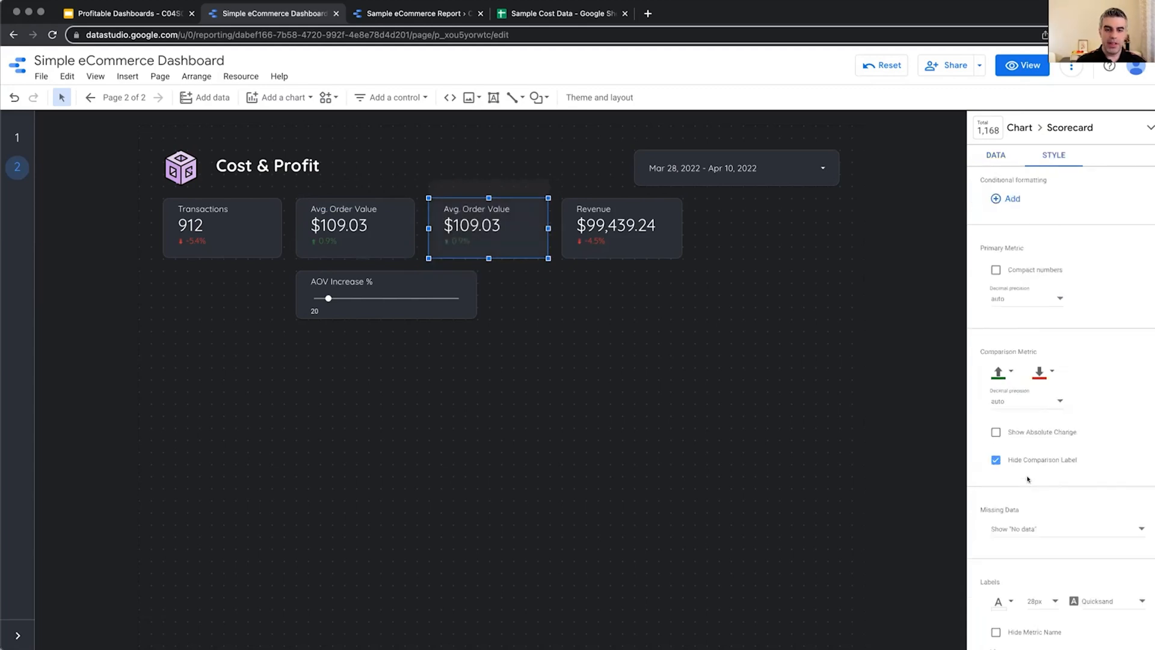
{"action": "scroll", "coordinate": [1028, 477], "scroll_direction": "down", "scroll_amount": 10}
{"action": "left_click", "coordinate": [1014, 246]}
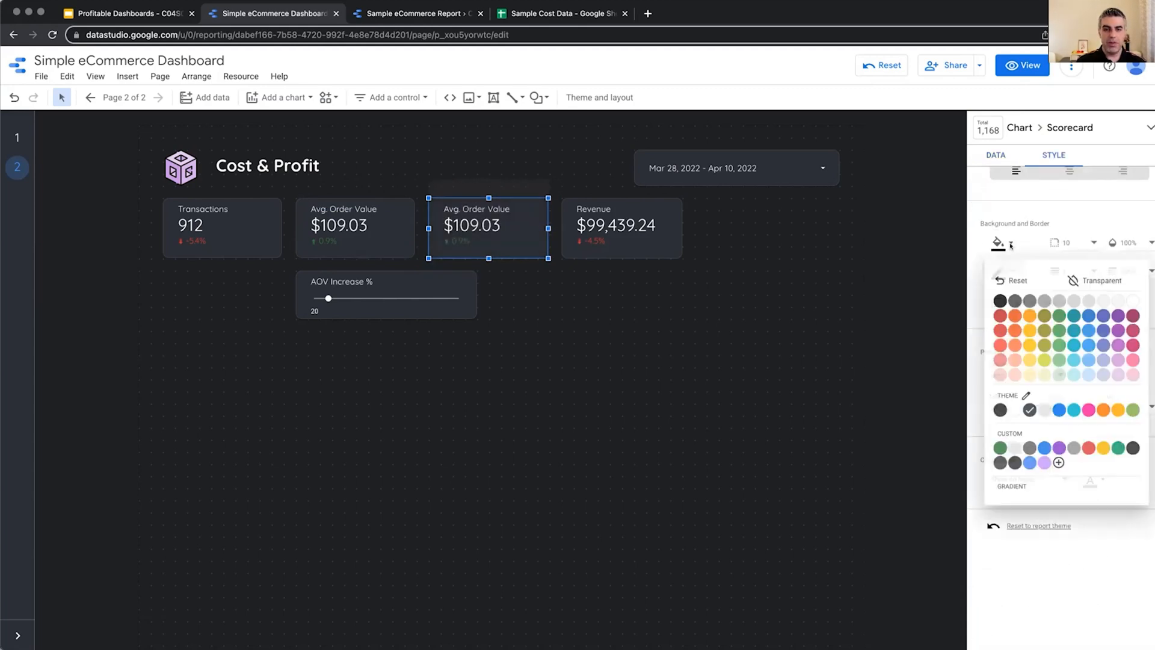
{"action": "left_click", "coordinate": [1057, 311]}
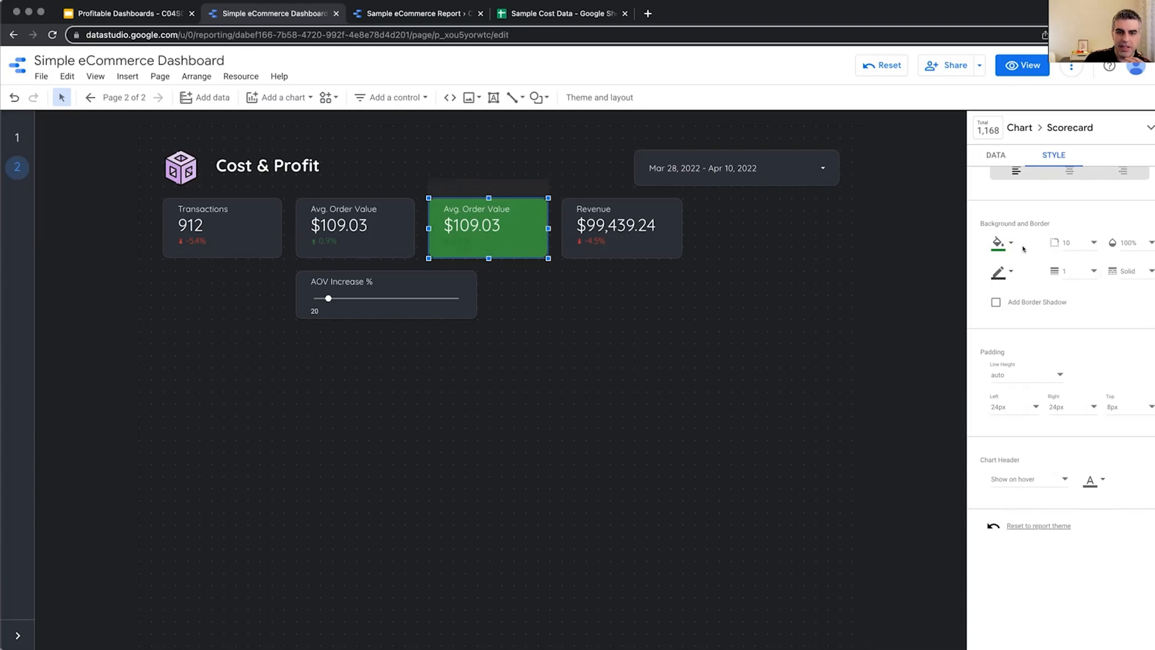
Step: Set the green scorecard's comparison date range to None
{"action": "scroll", "coordinate": [1023, 249], "scroll_direction": "up", "scroll_amount": 3}
{"action": "scroll", "coordinate": [1023, 249], "scroll_direction": "up", "scroll_amount": 3}
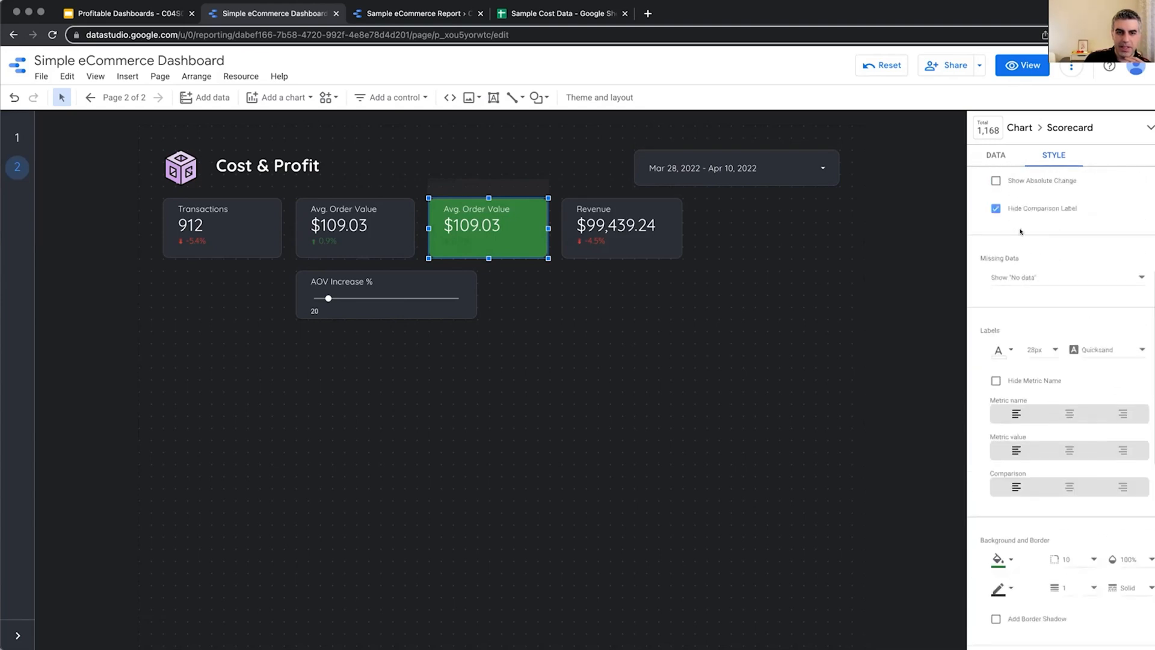
{"action": "left_click", "coordinate": [993, 154]}
{"action": "scroll", "coordinate": [1038, 290], "scroll_direction": "up", "scroll_amount": 3}
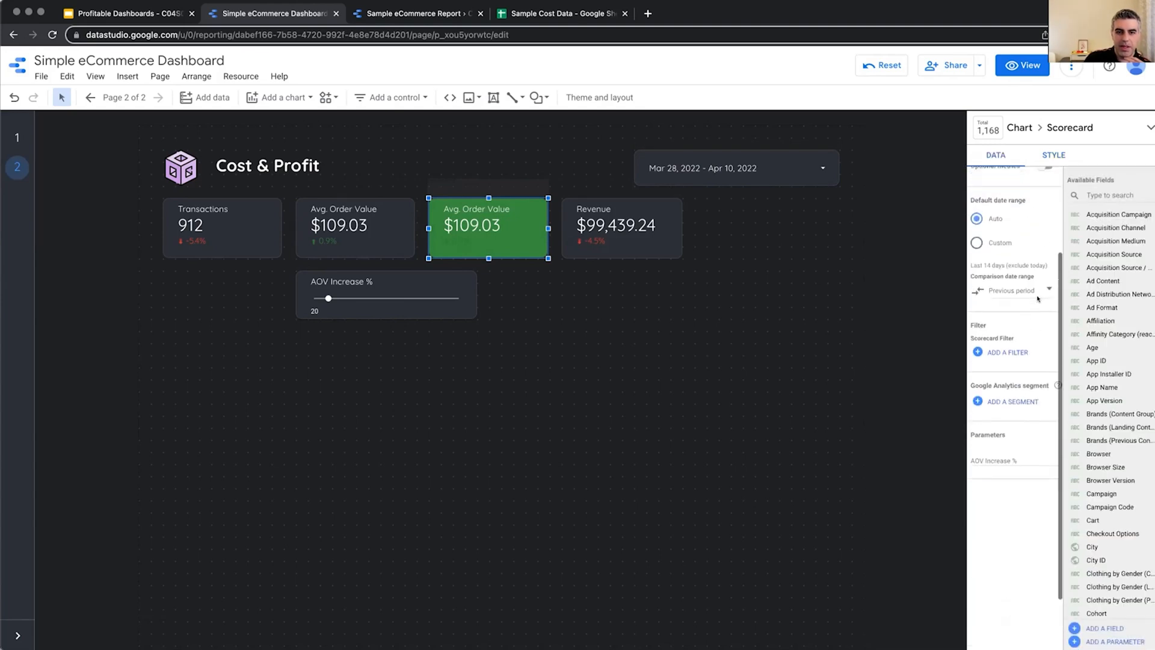
{"action": "left_click", "coordinate": [1039, 291]}
{"action": "left_click", "coordinate": [1029, 295]}
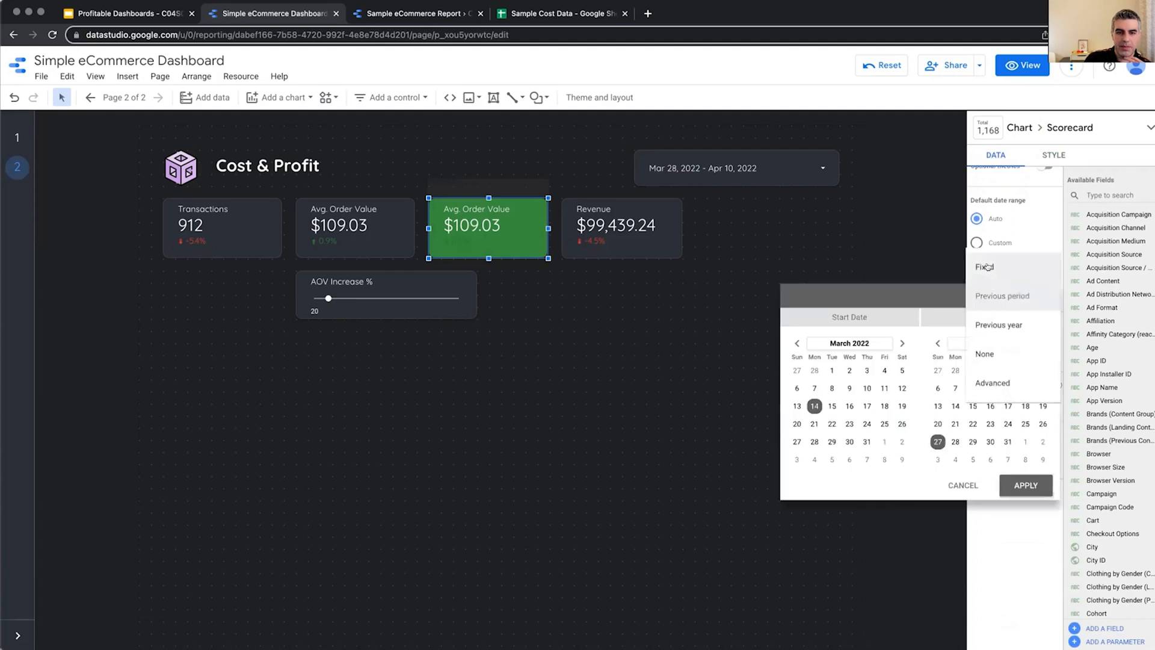
{"action": "left_click", "coordinate": [1002, 296]}
{"action": "left_click", "coordinate": [1035, 293]}
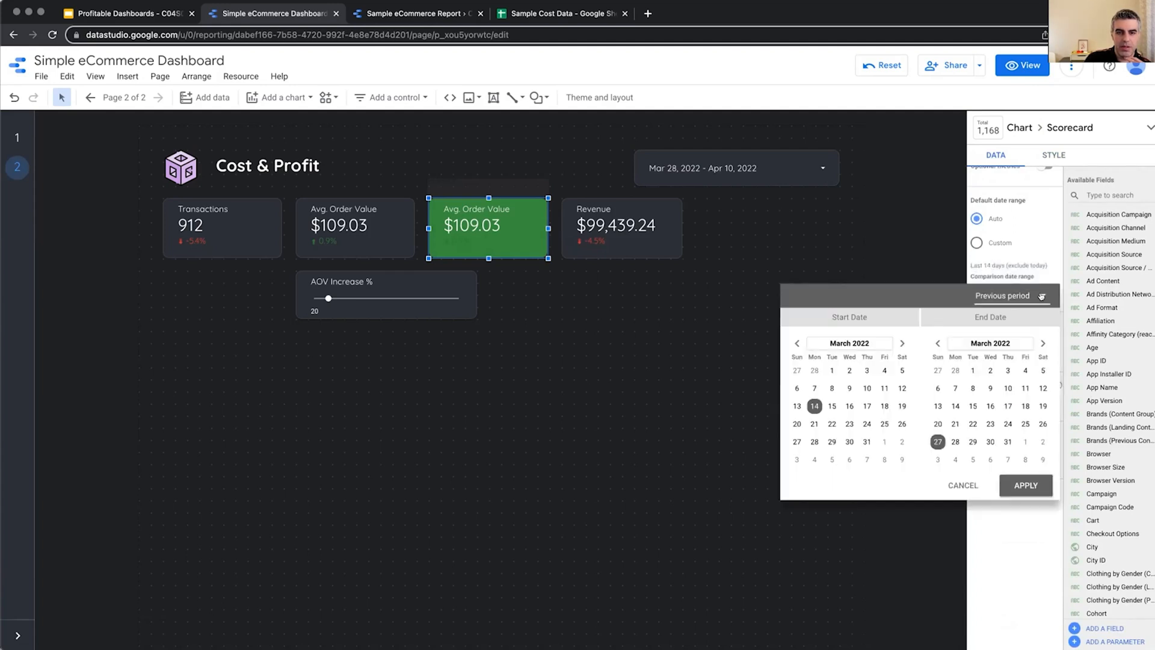
{"action": "left_click", "coordinate": [1043, 242]}
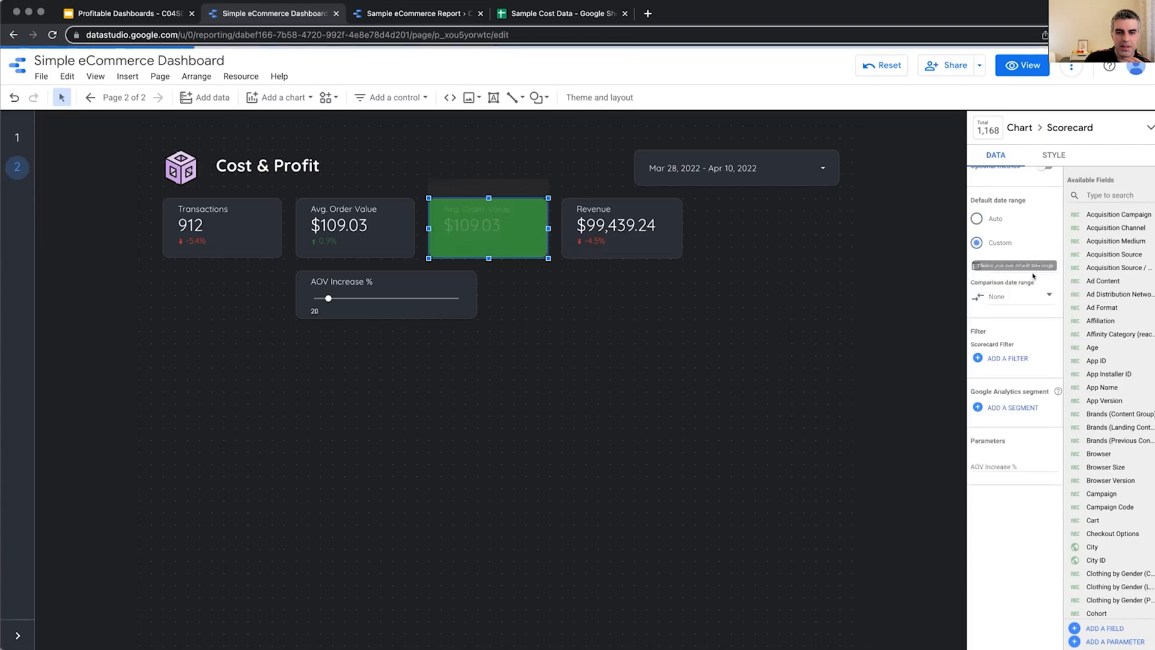
{"action": "left_click", "coordinate": [977, 218]}
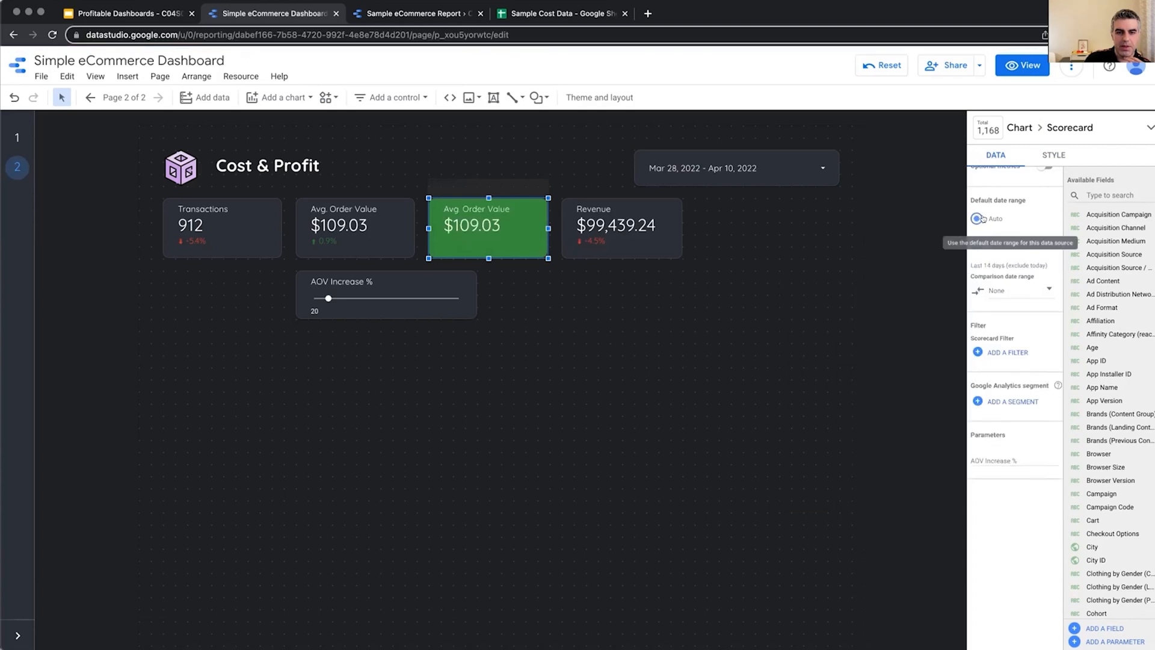
{"action": "left_click", "coordinate": [1046, 294]}
{"action": "left_click", "coordinate": [1045, 248]}
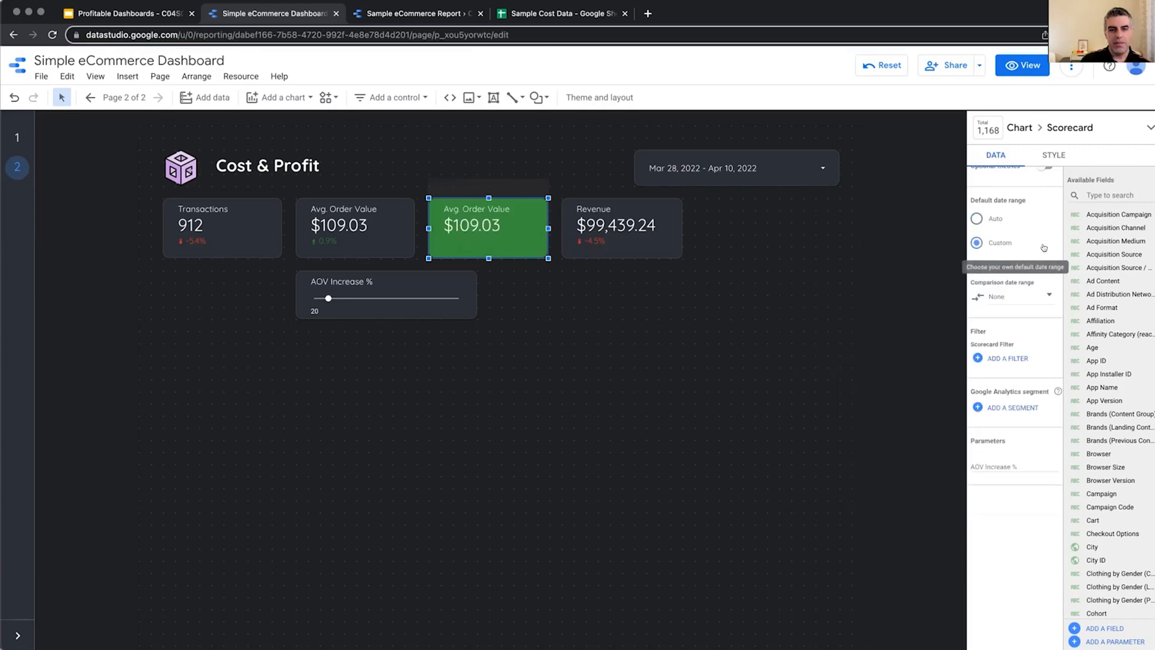
{"action": "left_click", "coordinate": [1004, 219]}
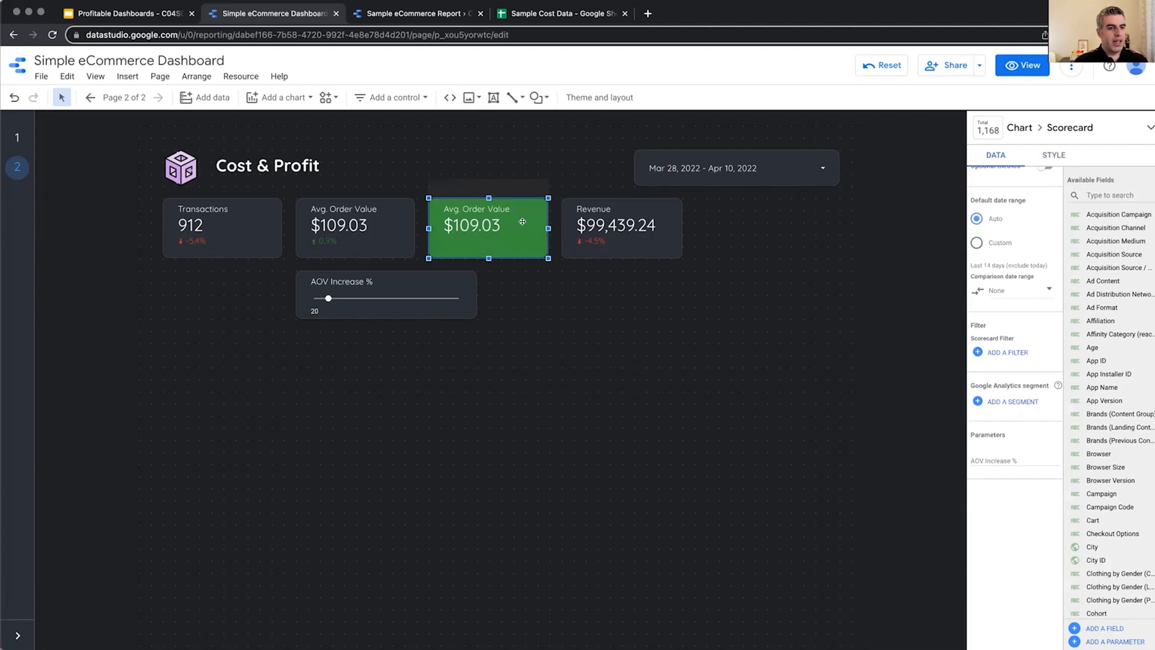
Step: Search the green scorecard's metric choices for "Proje" and for "AOV", and clear the search
{"action": "scroll", "coordinate": [999, 264], "scroll_direction": "up", "scroll_amount": 2}
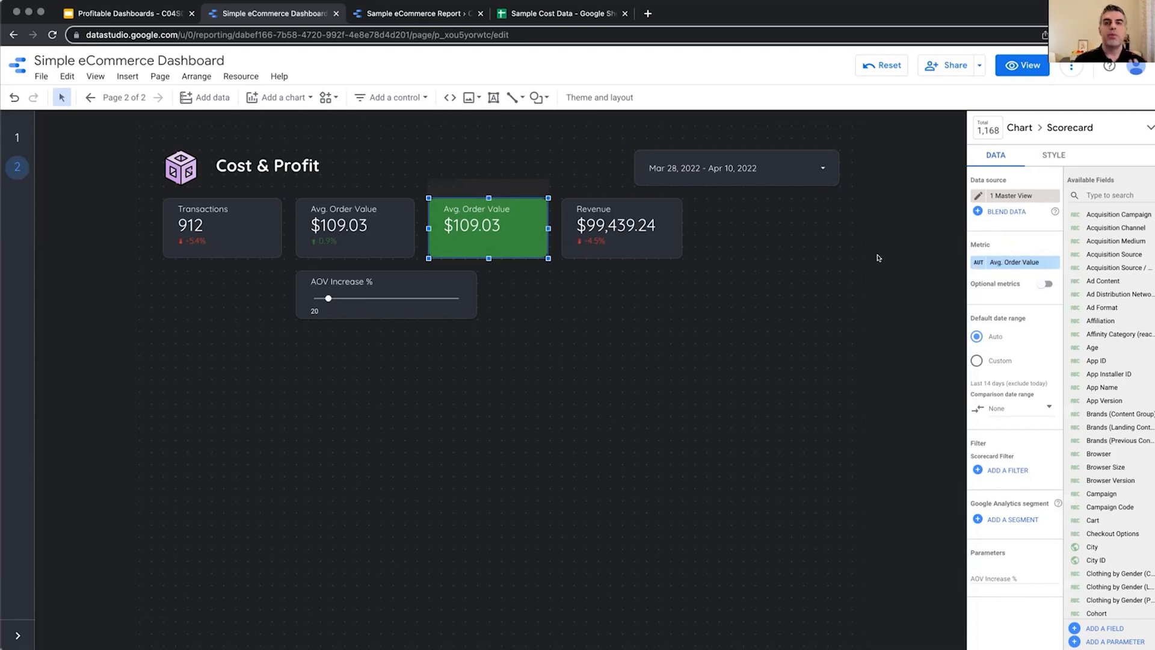
{"action": "left_click", "coordinate": [1008, 262]}
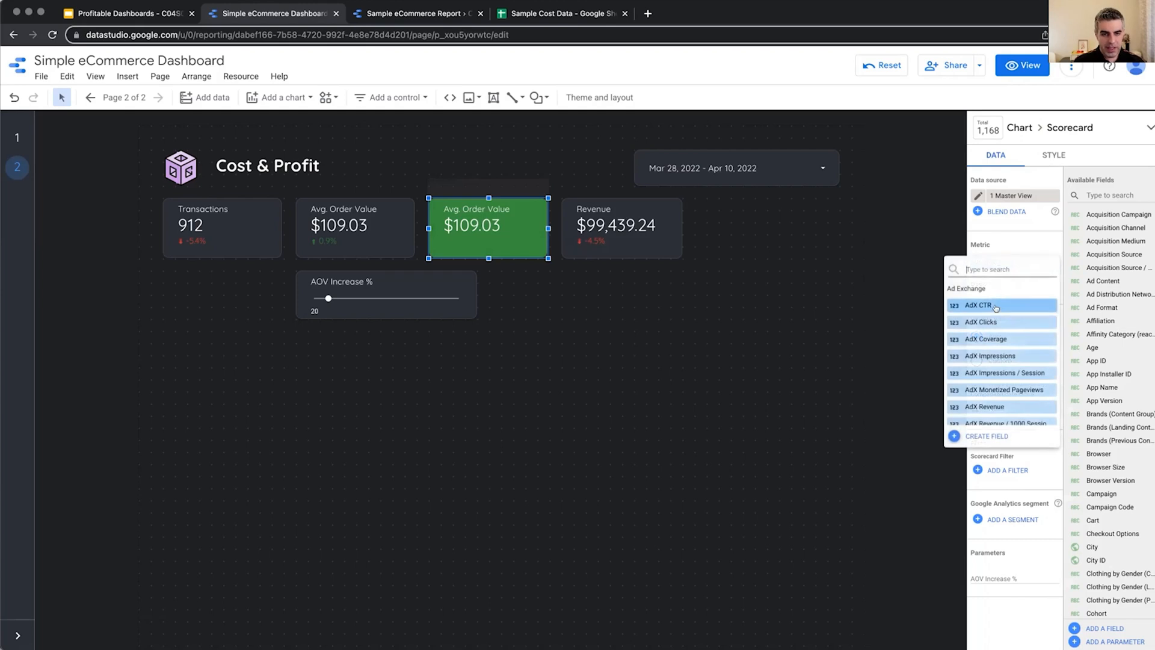
{"action": "type", "text": "Proje"}
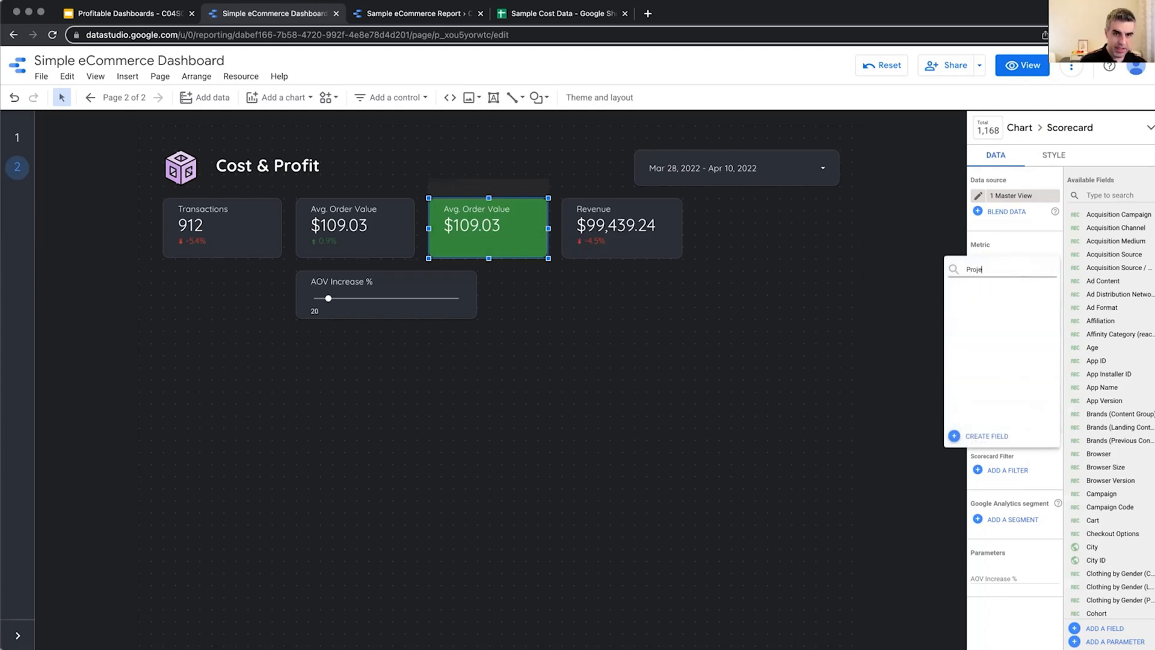
{"action": "key", "text": "BackSpace"}
{"action": "key", "text": "BackSpace"}
{"action": "key", "text": "BackSpace"}
{"action": "key", "text": "BackSpace"}
{"action": "key", "text": "BackSpace"}
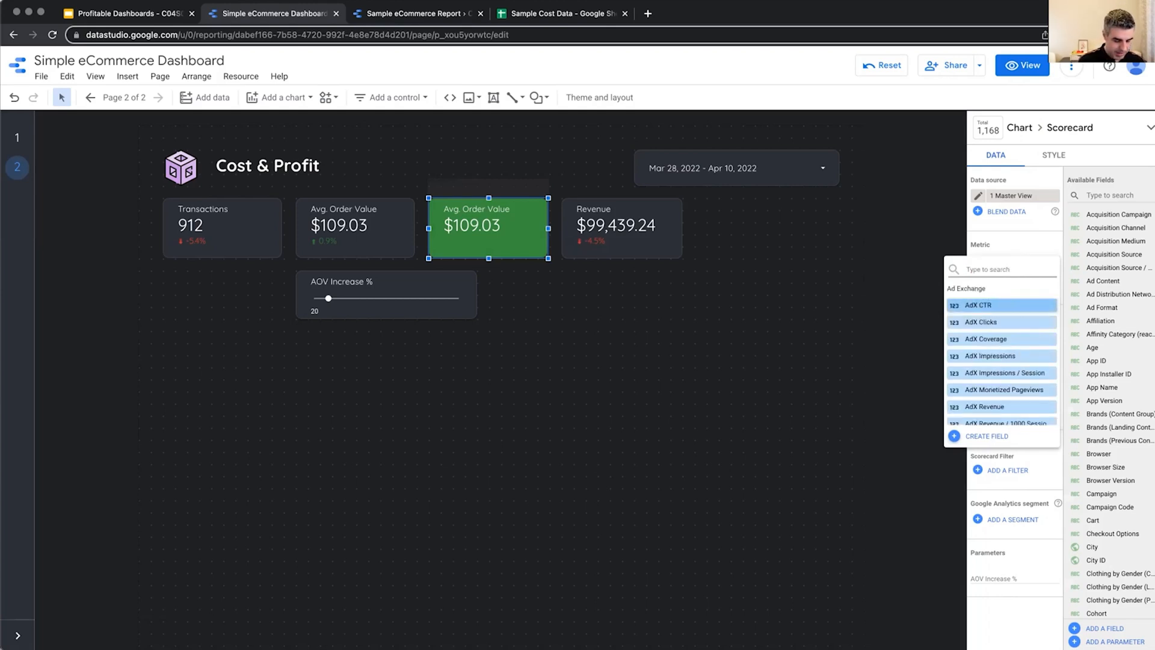
{"action": "type", "text": "AOV"}
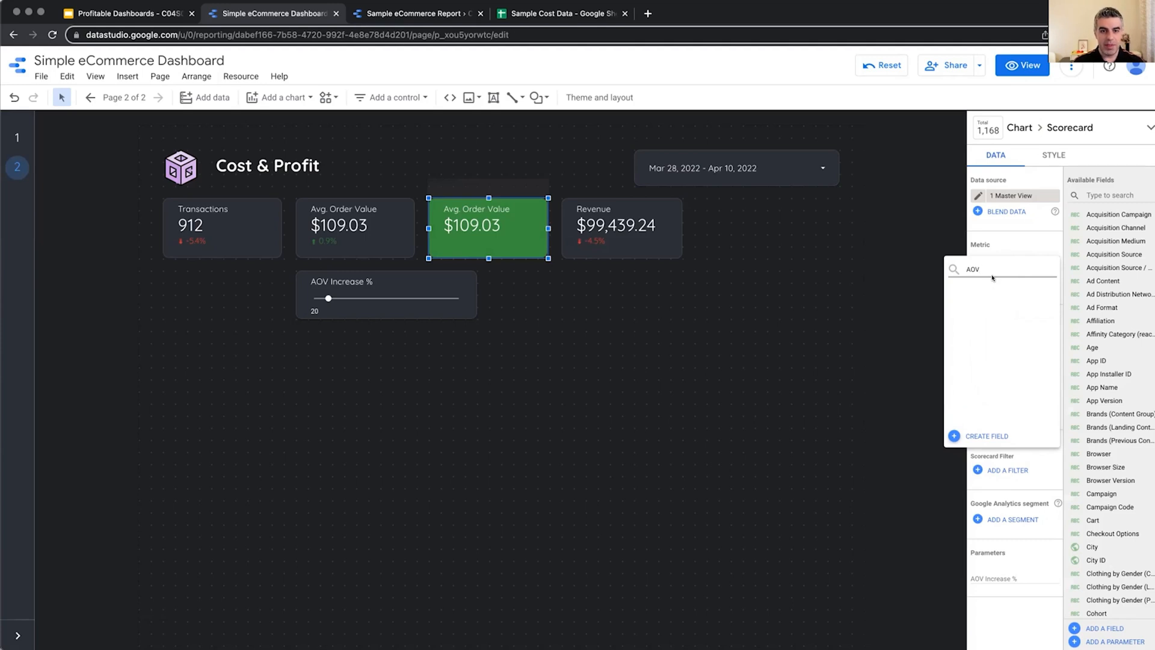
{"action": "key", "text": "BackSpace"}
{"action": "key", "text": "BackSpace"}
{"action": "key", "text": "BackSpace"}
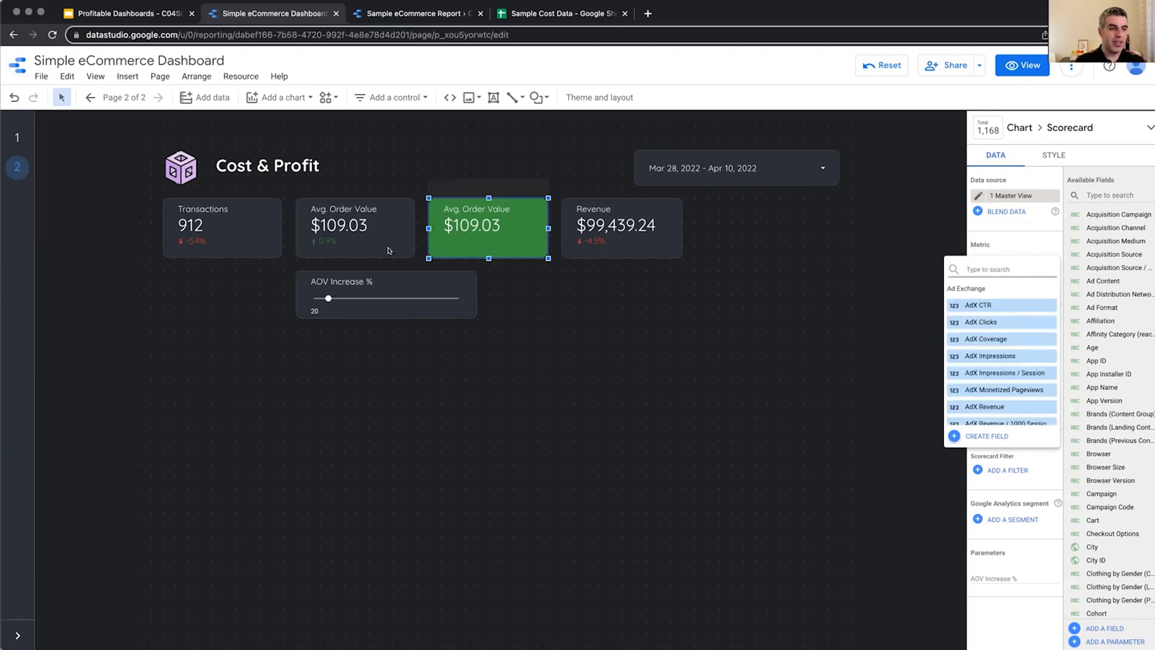
Step: Create a new calculated field as the green scorecard's metric and name it Projected AOV
{"action": "left_click", "coordinate": [986, 435]}
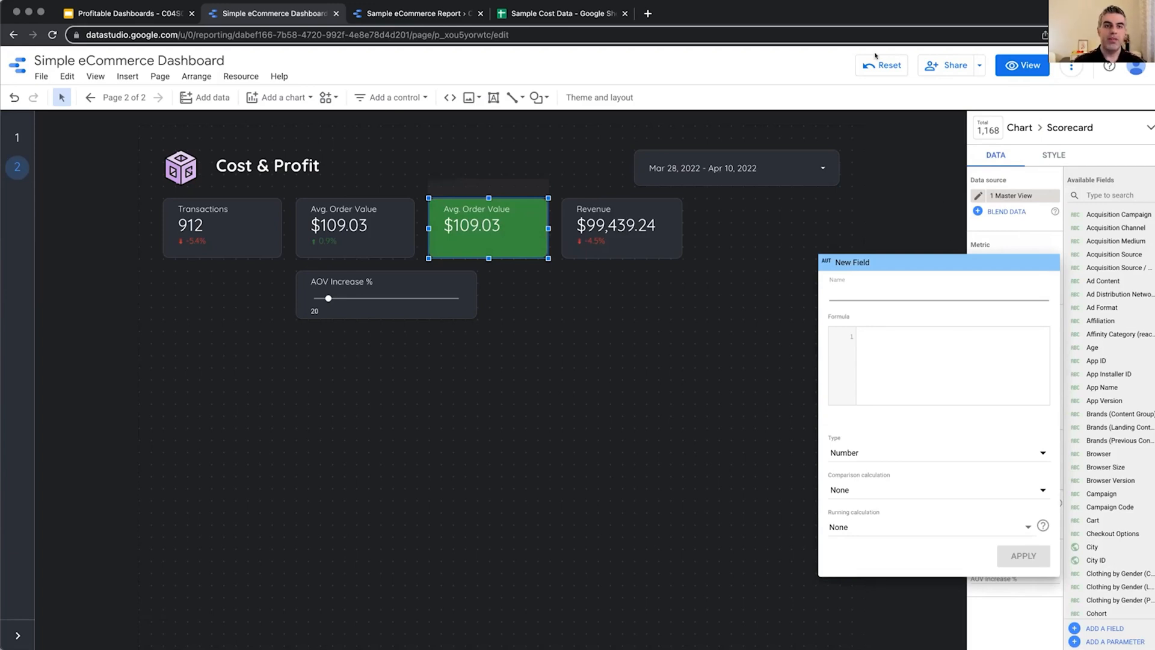
{"action": "left_click", "coordinate": [866, 293]}
{"action": "type", "text": "Pro"}
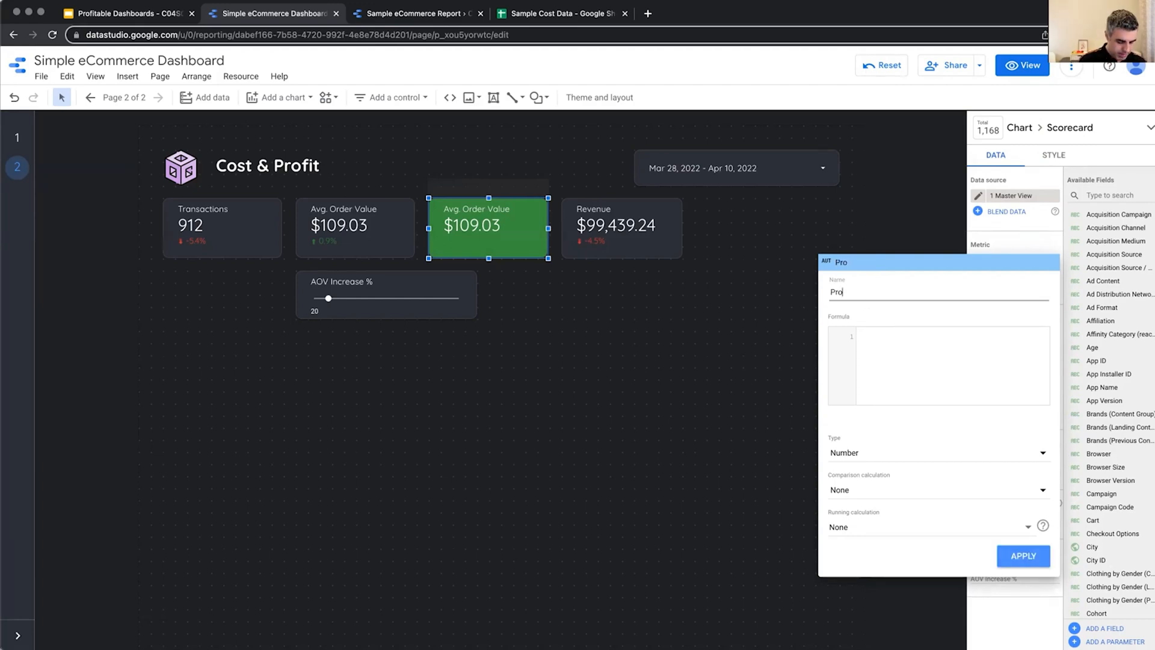
{"action": "type", "text": "jected AOV"}
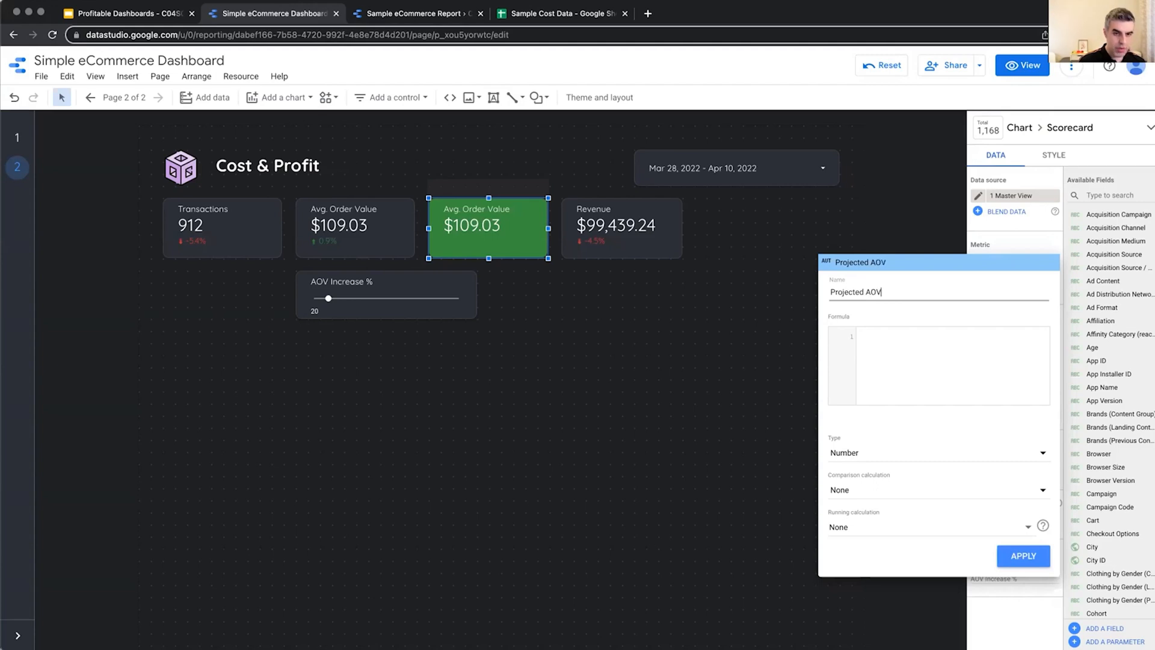
Step: Enter the Projected AOV formula as Avg. Order Value * 1.2, with the multiplication on a second line
{"action": "left_click", "coordinate": [885, 348]}
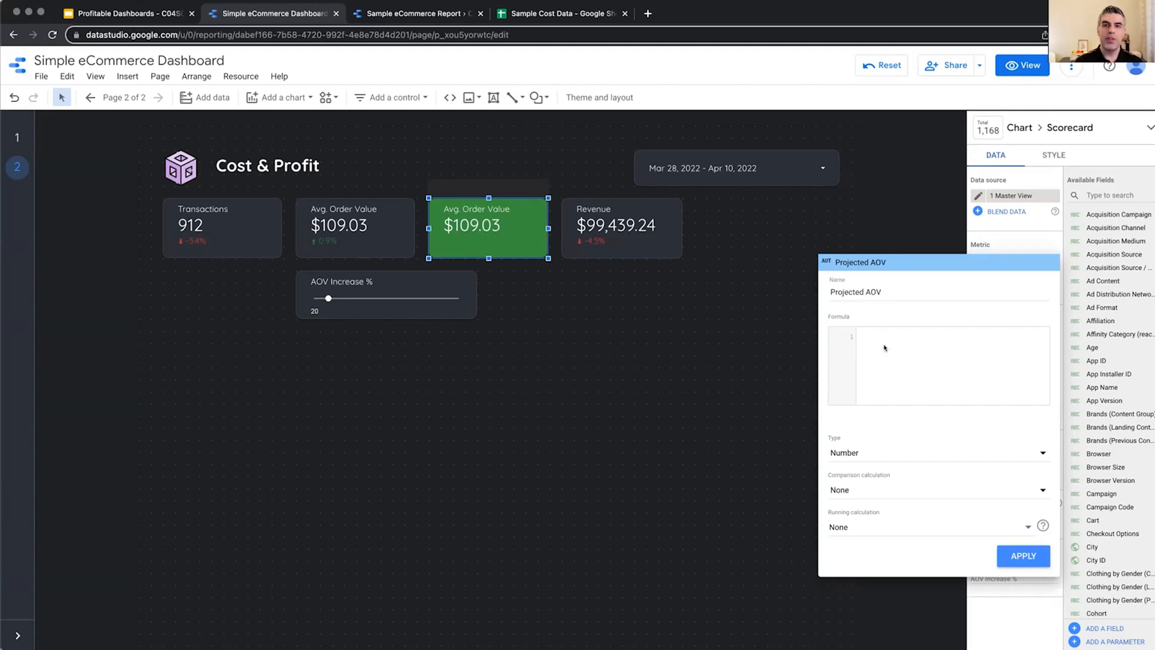
{"action": "type", "text": "Av"}
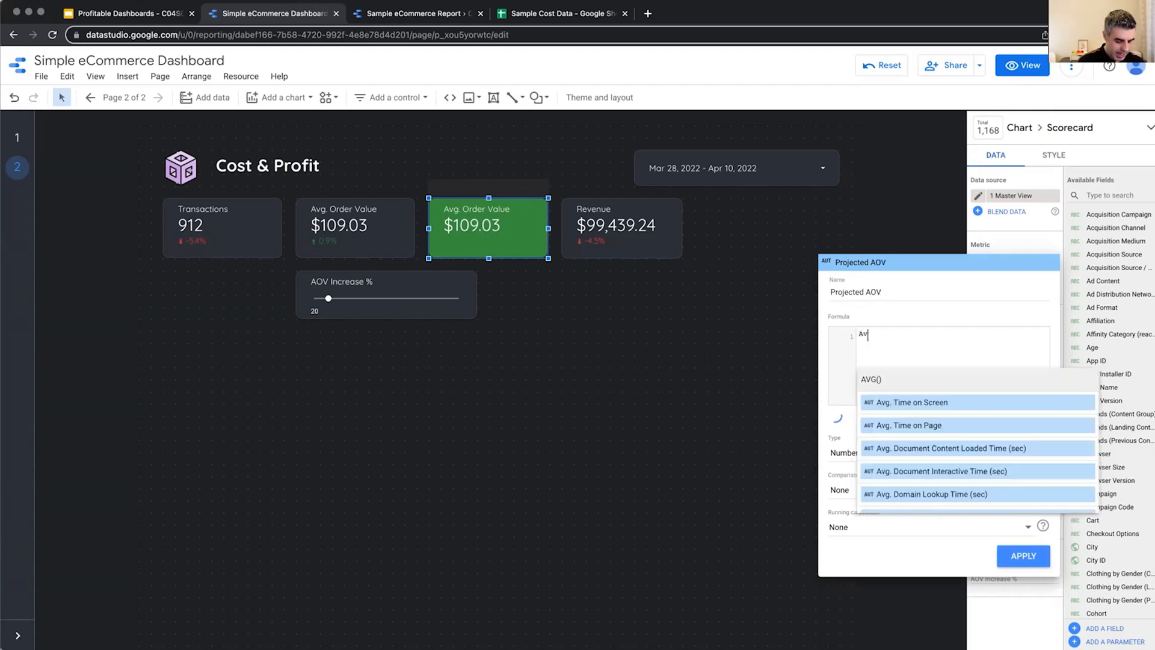
{"action": "type", "text": "g. Order Value"}
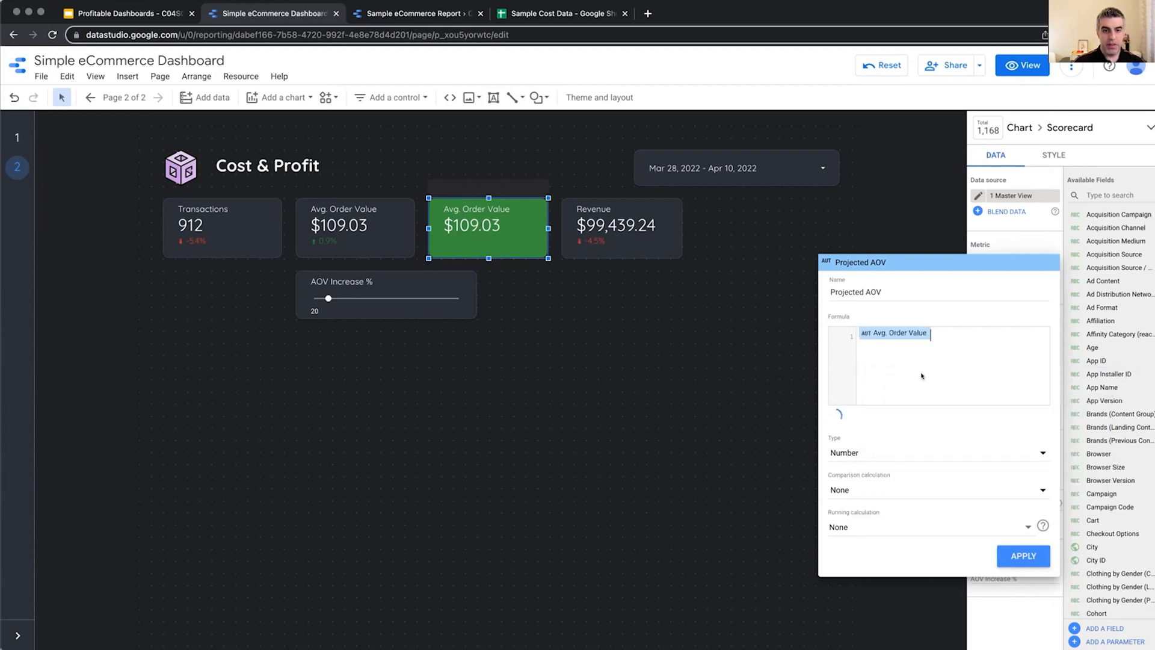
{"action": "left_click", "coordinate": [921, 378]}
{"action": "key", "text": "Return"}
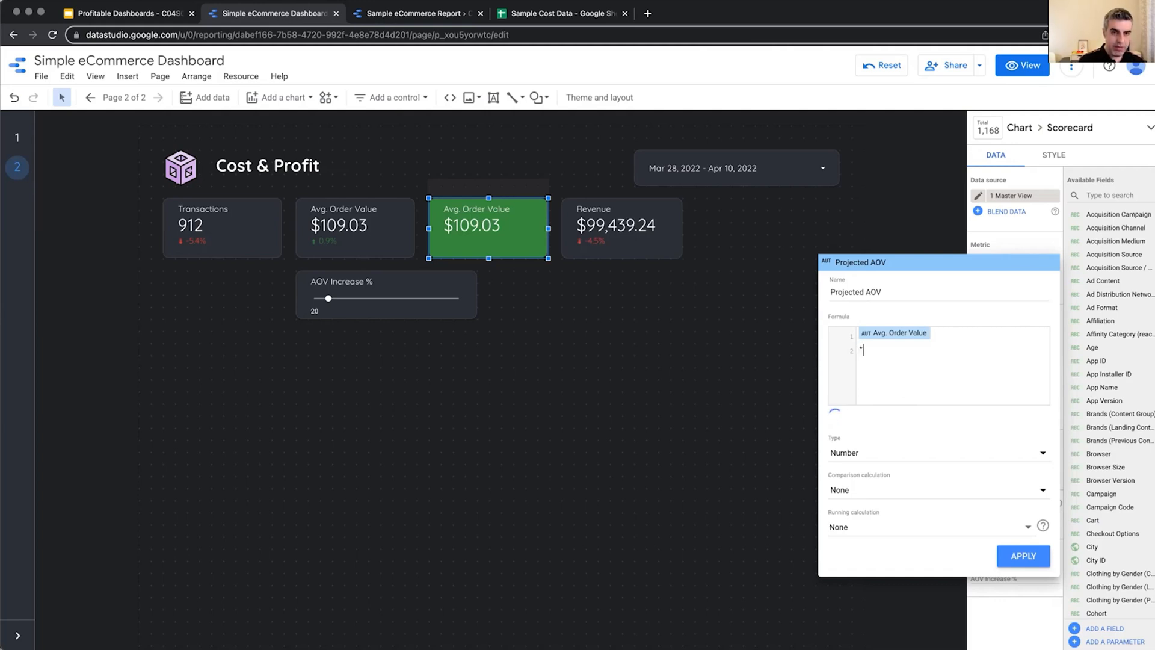
{"action": "type", "text": "* "}
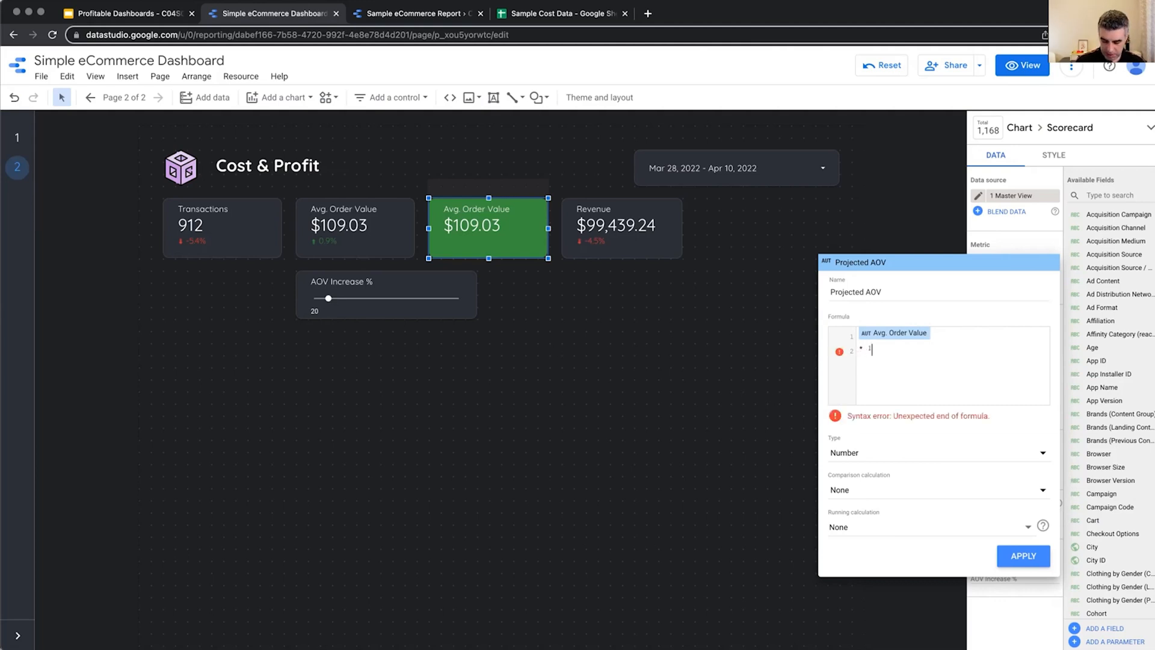
{"action": "type", "text": "1.2"}
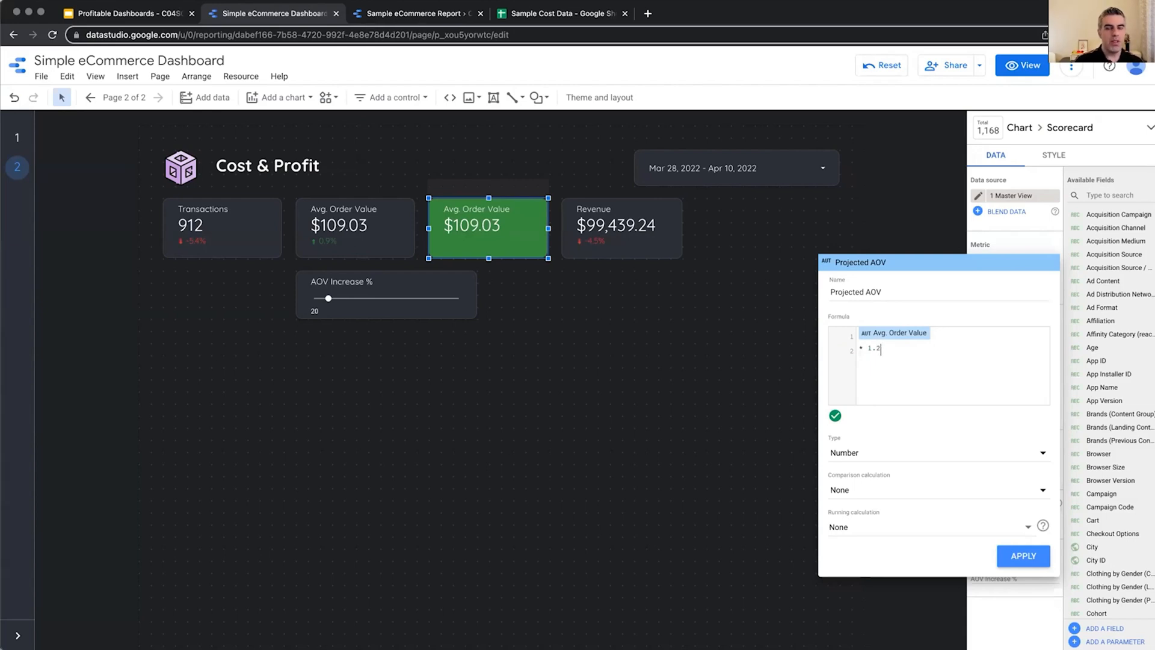
Step: Replace the fixed 1.2 multiplier in the Projected AOV formula with (1 + AOV Increase % / 100)
{"action": "key", "text": "BackSpace"}
{"action": "key", "text": "BackSpace"}
{"action": "key", "text": "BackSpace"}
{"action": "type", "text": "()"}
{"action": "key", "text": "Left"}
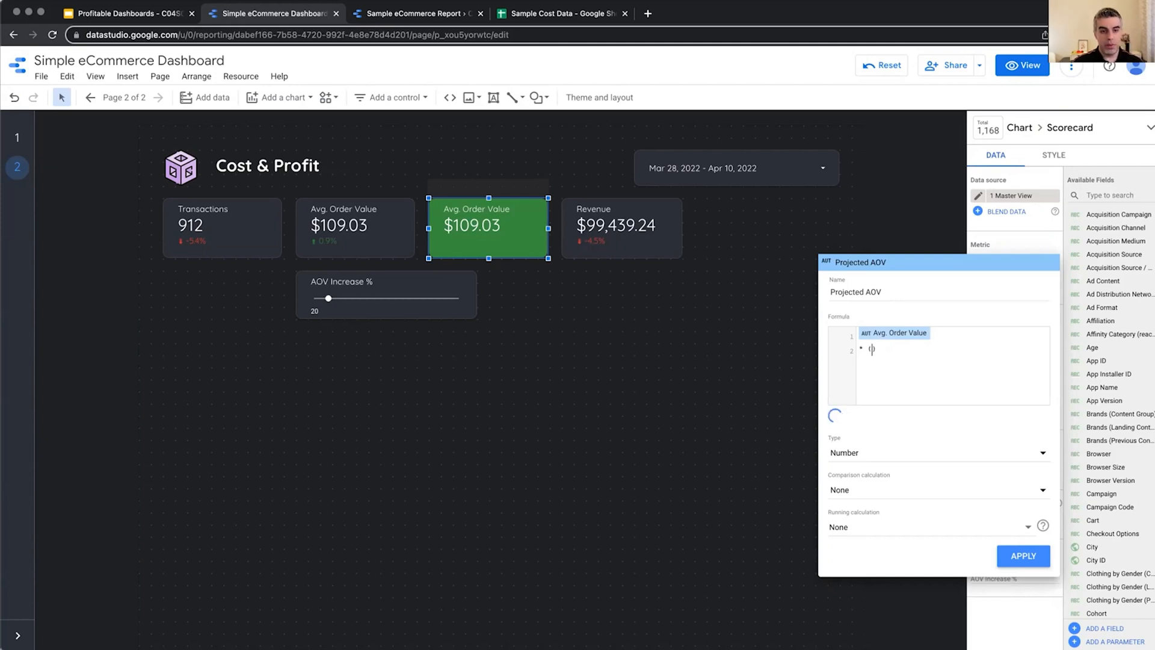
{"action": "type", "text": "1+"}
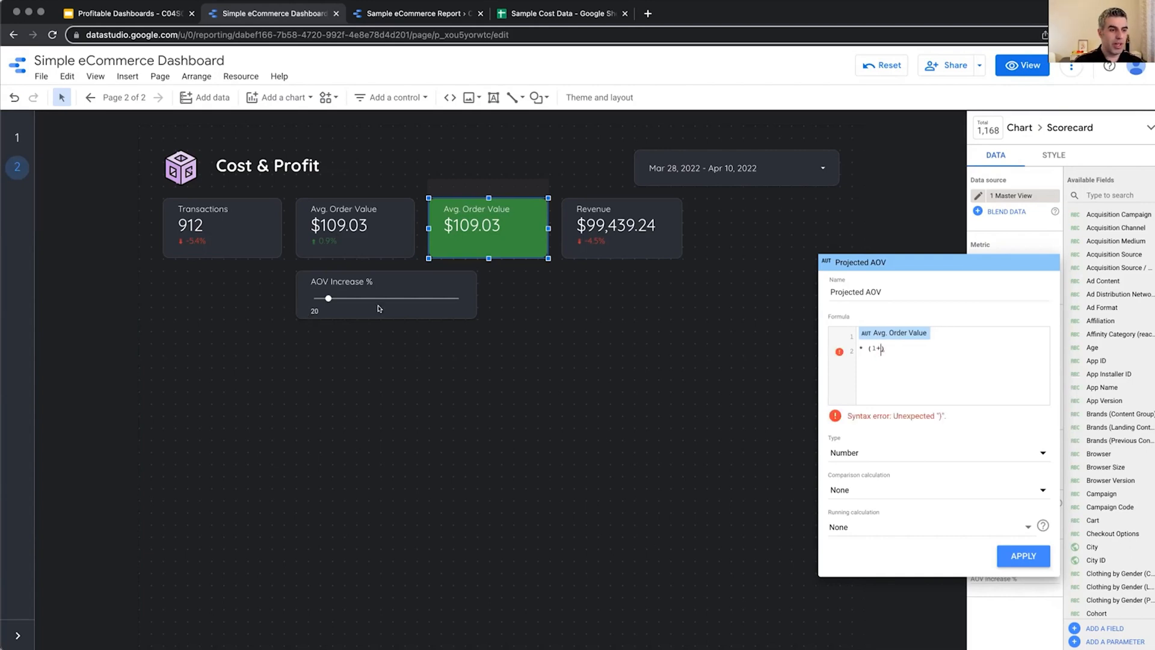
{"action": "type", "text": "AOV"}
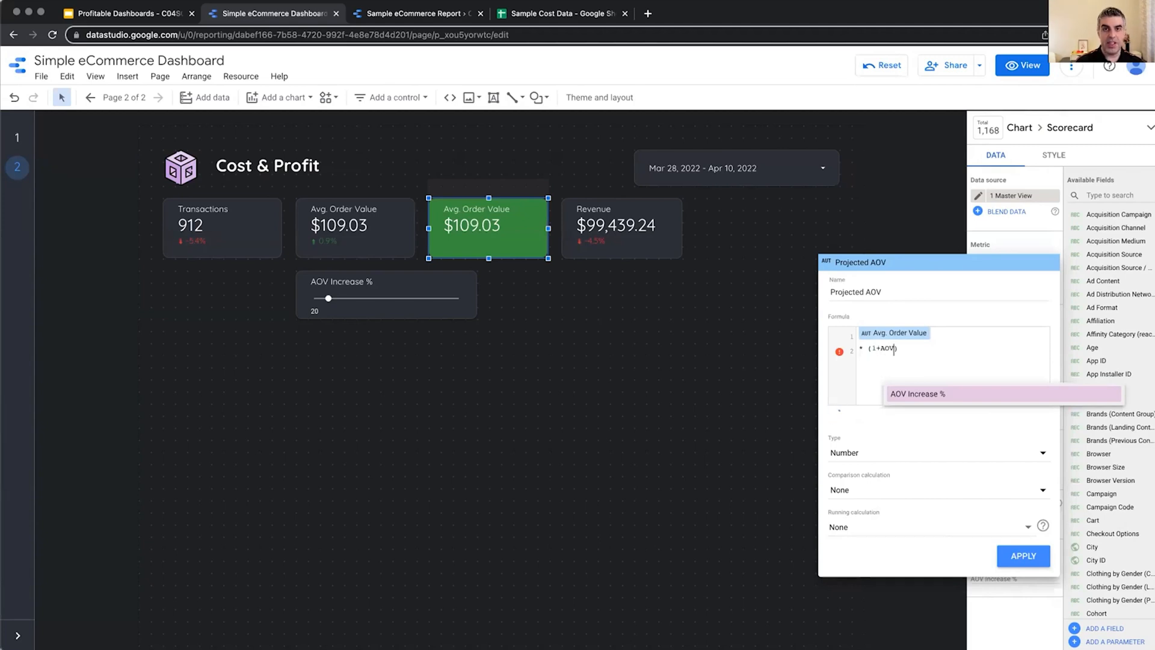
{"action": "key", "text": "Return"}
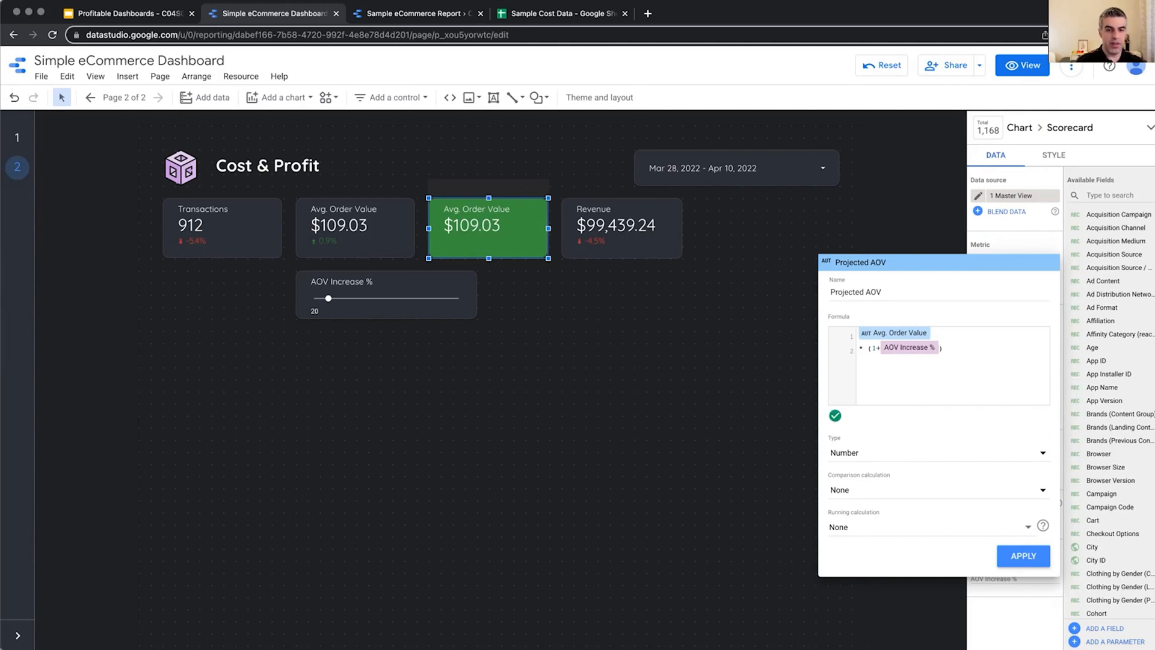
{"action": "type", "text": "/100"}
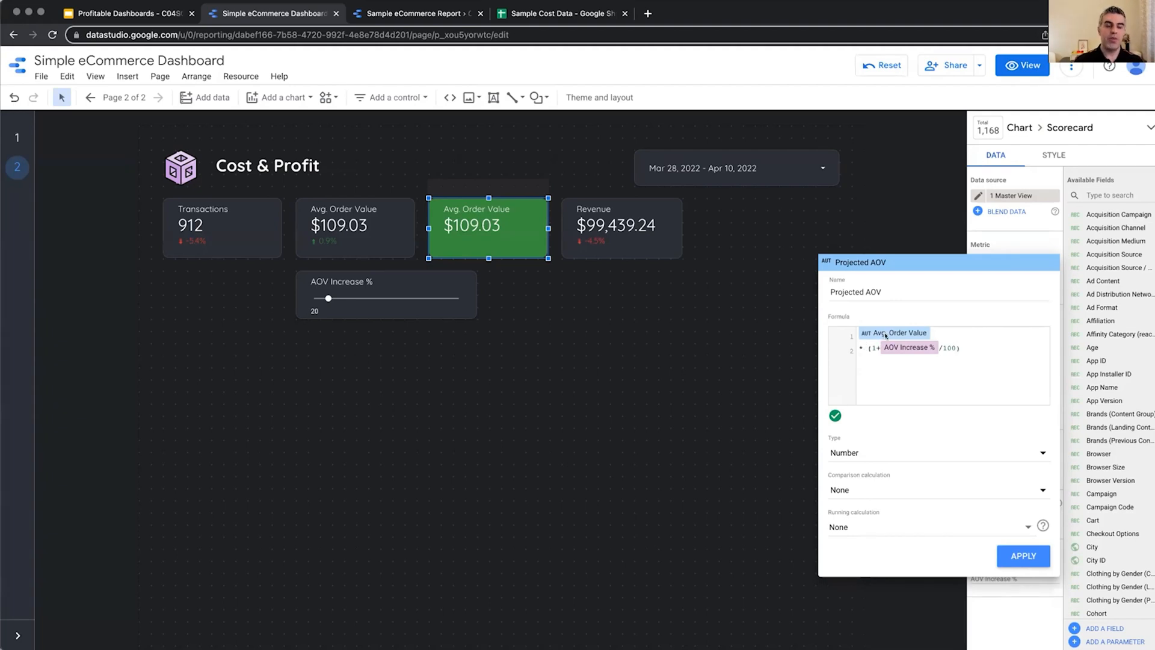
Step: Set the Projected AOV field's type to Currency (USD - US Dollar) and apply the calculated field to the scorecard
{"action": "left_click", "coordinate": [889, 453]}
{"action": "mouse_move", "coordinate": [889, 483]}
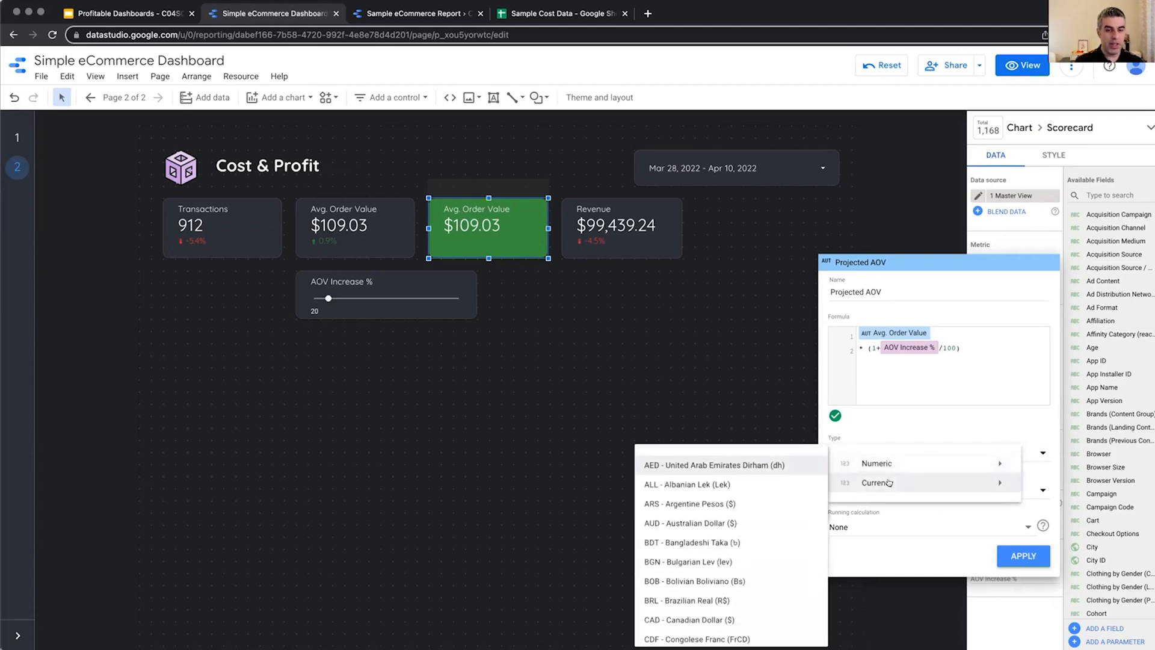
{"action": "left_click", "coordinate": [894, 430]}
{"action": "left_click", "coordinate": [878, 452]}
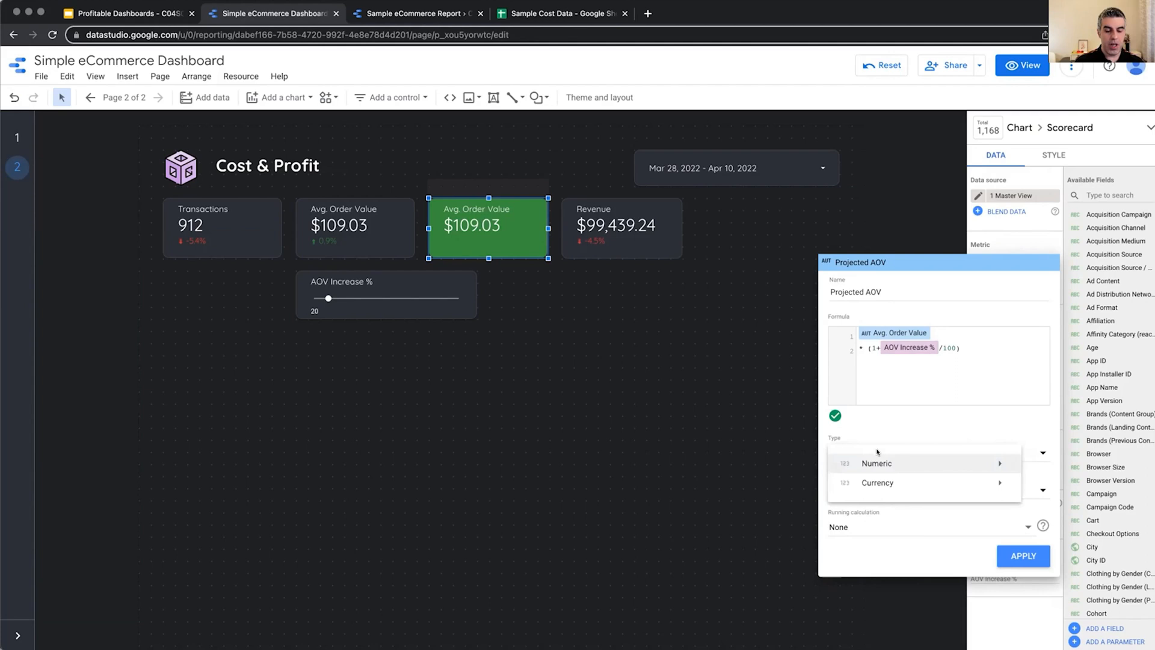
{"action": "mouse_move", "coordinate": [889, 483]}
{"action": "scroll", "coordinate": [692, 542], "scroll_direction": "down", "scroll_amount": 15}
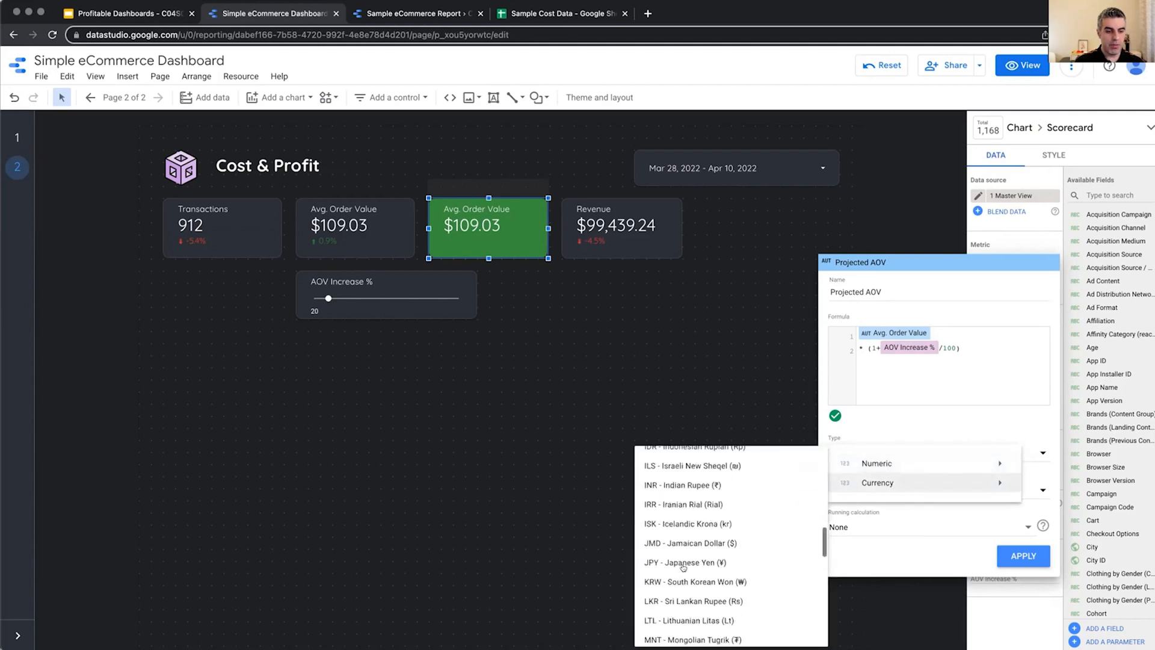
{"action": "left_click", "coordinate": [677, 530]}
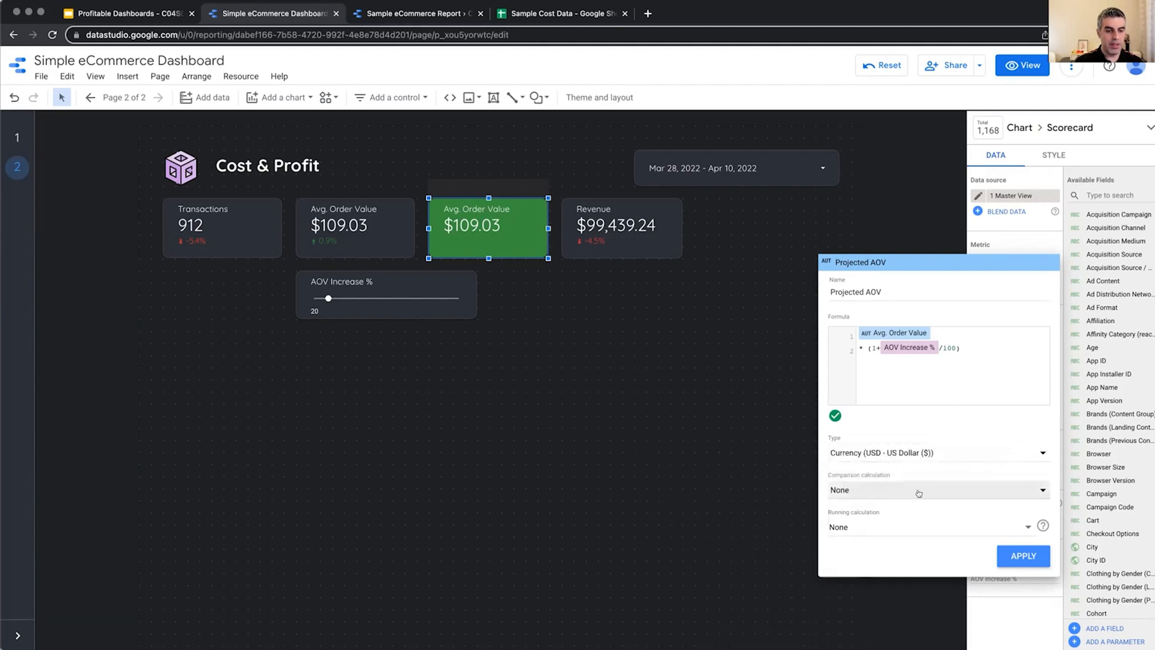
{"action": "left_click", "coordinate": [1024, 555]}
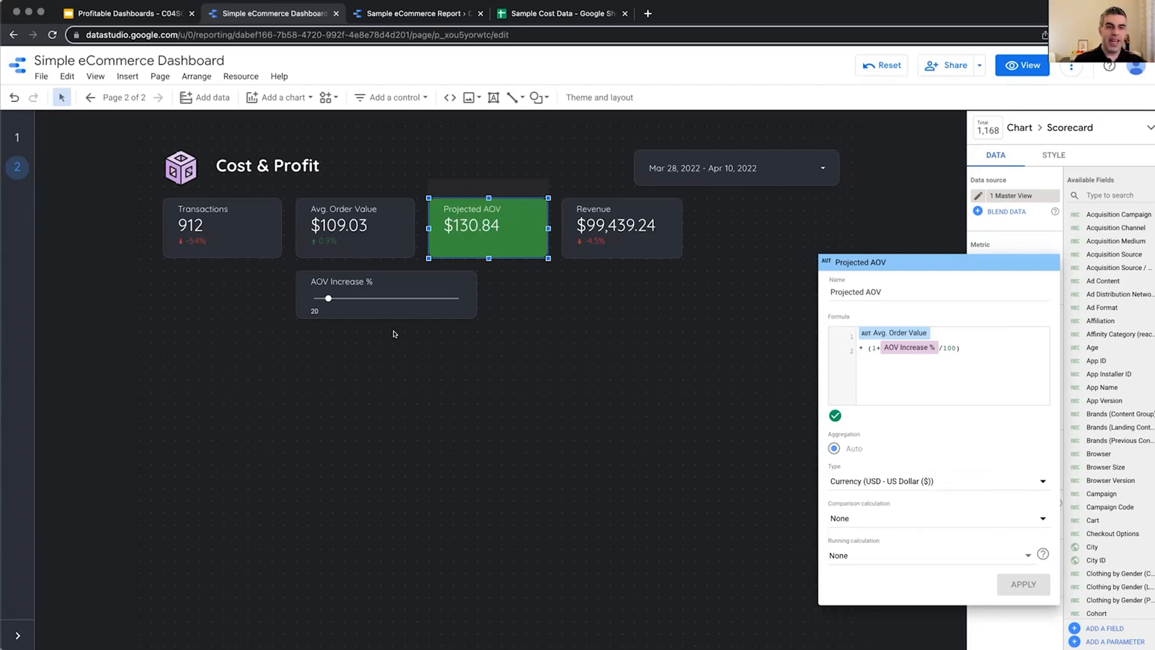
{"action": "left_click", "coordinate": [438, 392]}
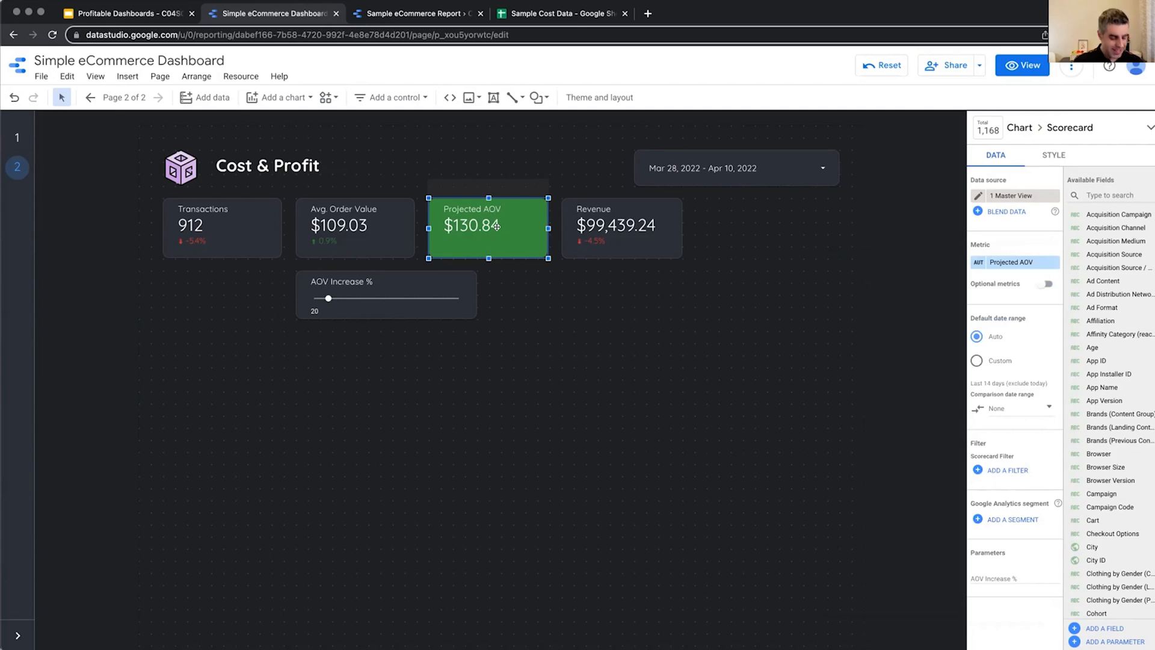
Step: Duplicate the Projected AOV scorecard to the space beside Revenue and rename the copy's metric Projected Revenue
{"action": "left_click_drag", "start_coordinate": [497, 226], "coordinate": [781, 229]}
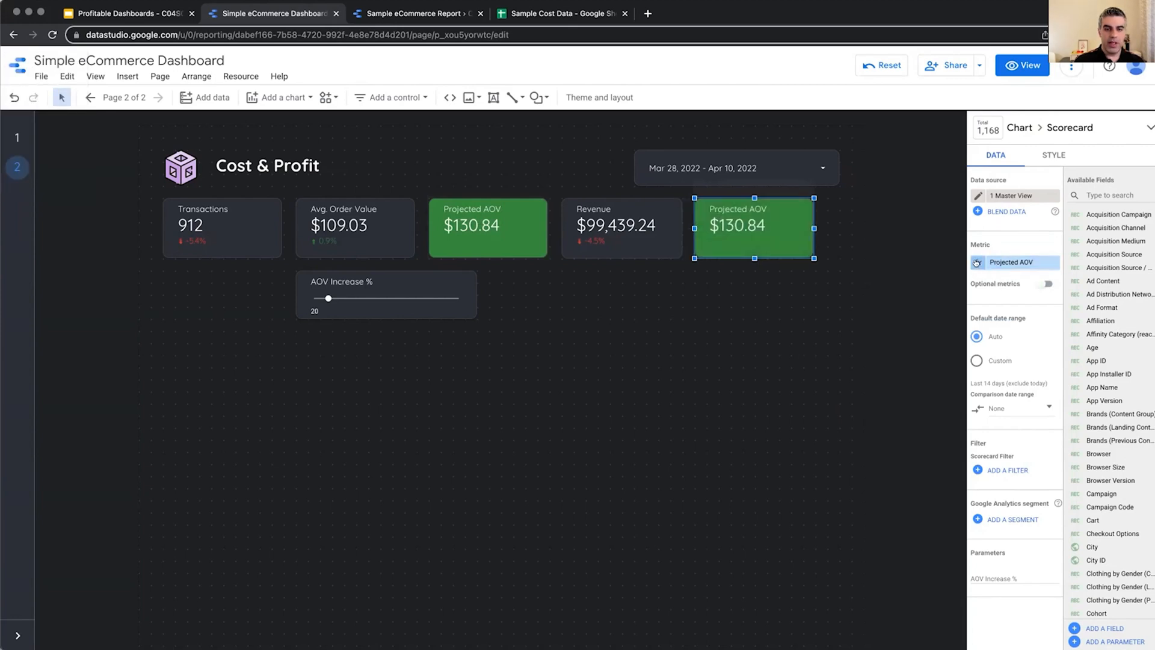
{"action": "left_click", "coordinate": [977, 263]}
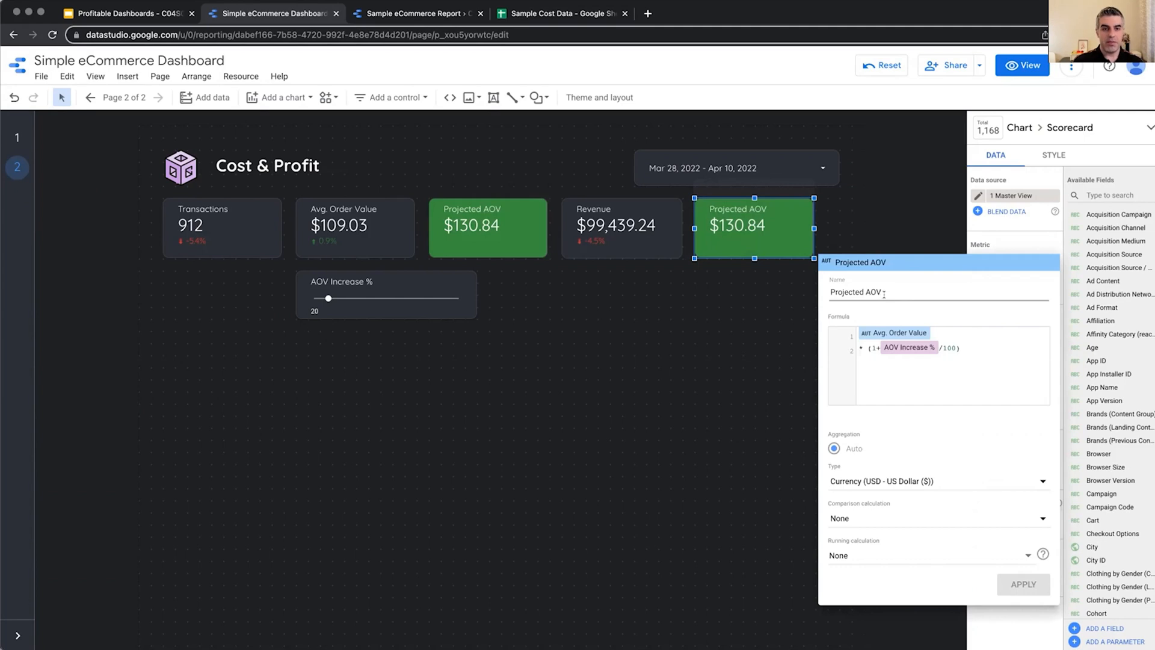
{"action": "left_click_drag", "start_coordinate": [865, 290], "coordinate": [905, 288]}
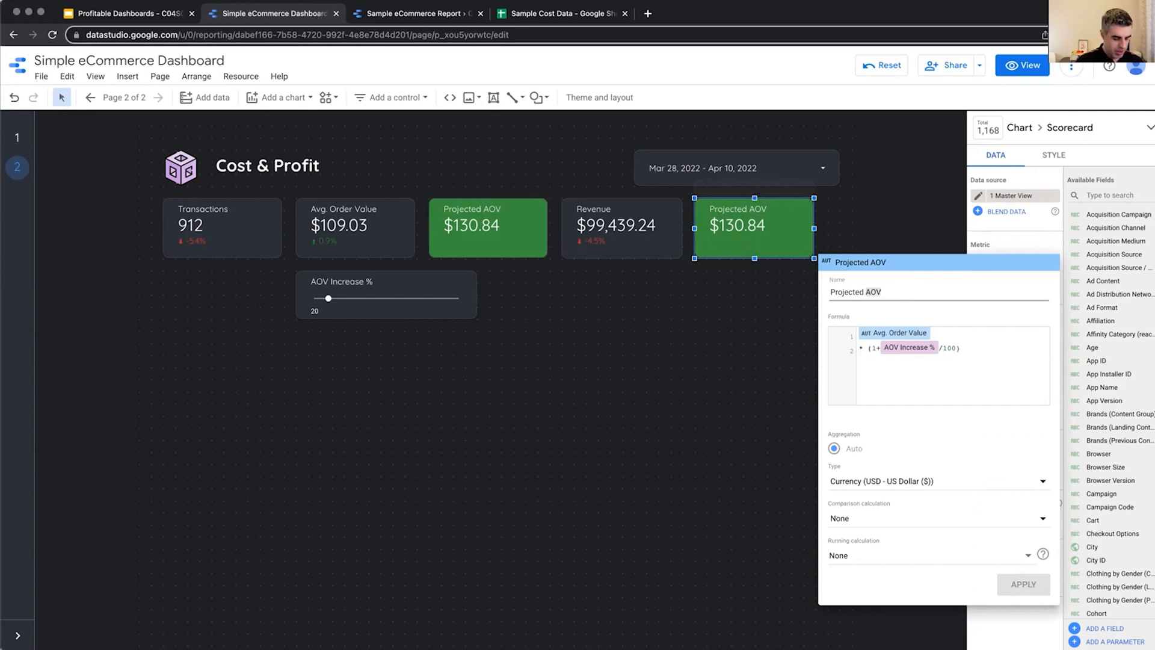
{"action": "type", "text": "Revenue"}
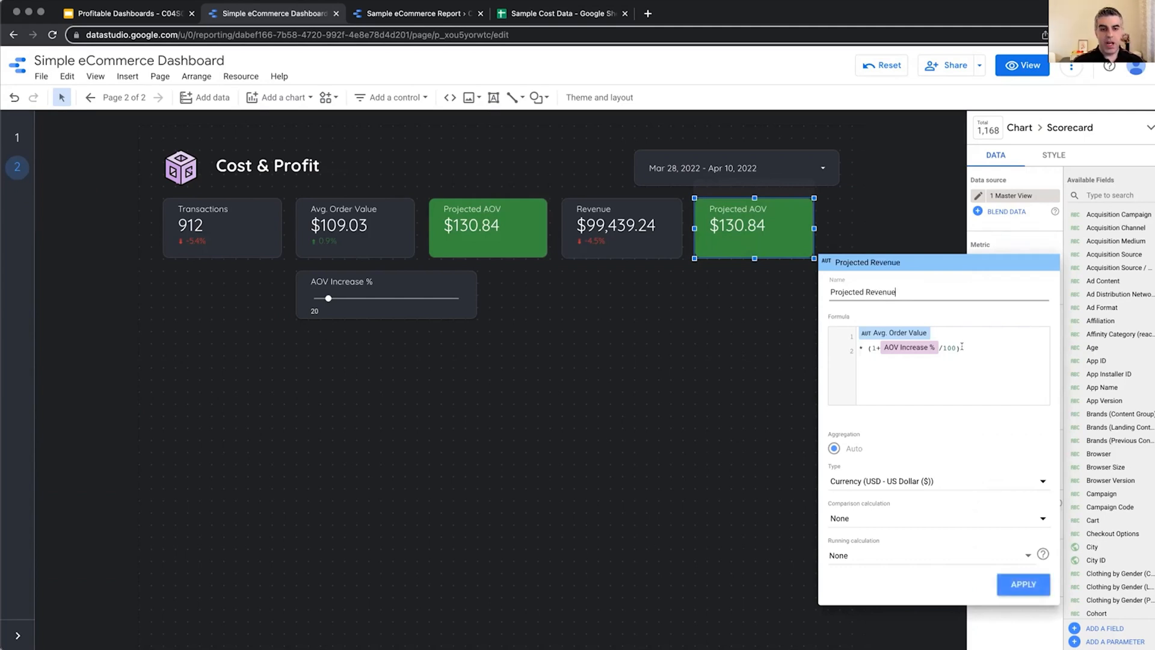
Step: Change the Projected Revenue formula to Transactions * Avg. Order Value * (1 + AOV Increase % / 100) and apply it
{"action": "left_click_drag", "start_coordinate": [962, 346], "coordinate": [836, 336]}
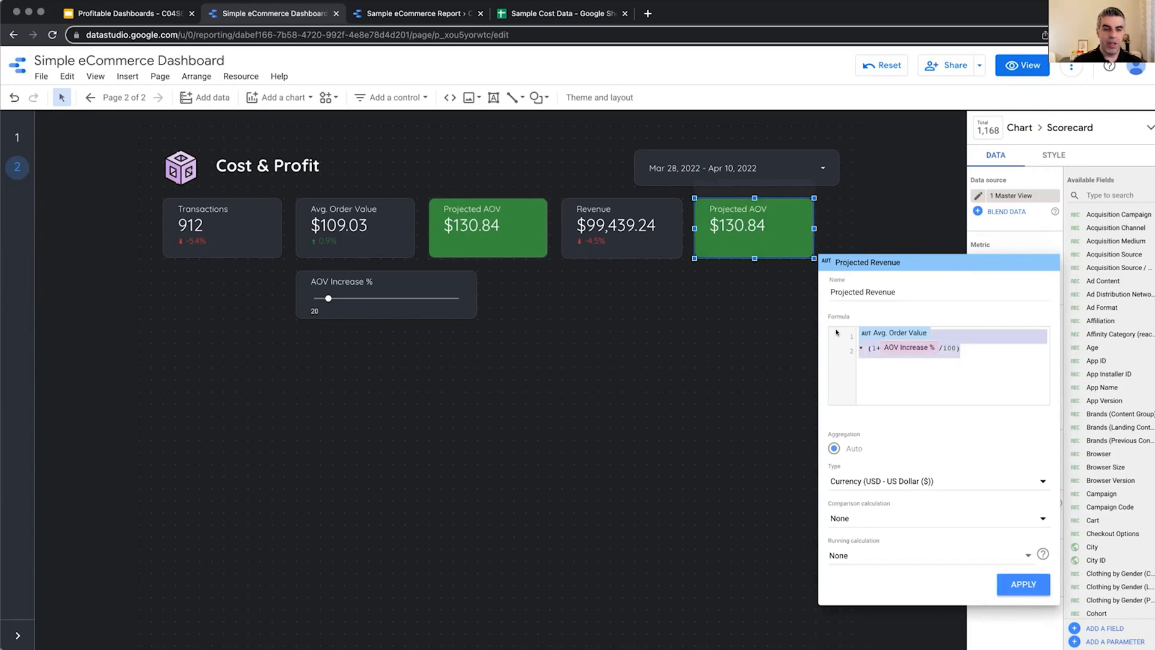
{"action": "left_click", "coordinate": [970, 354]}
{"action": "left_click", "coordinate": [867, 348]}
{"action": "key", "text": "BackSpace"}
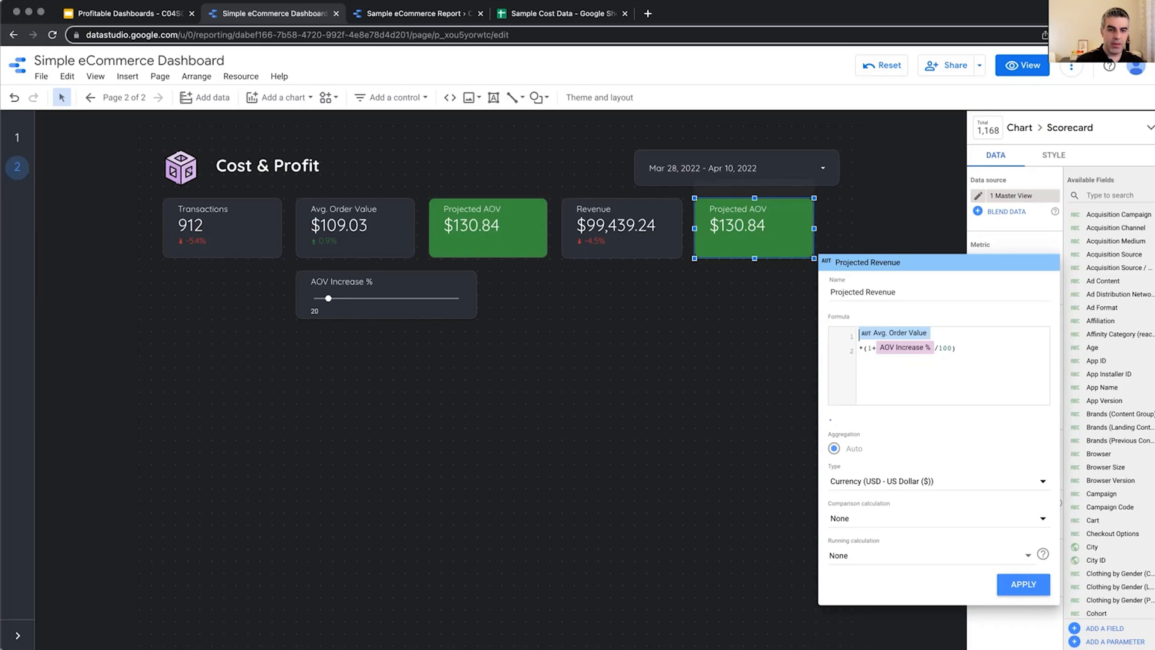
{"action": "key", "text": "Return"}
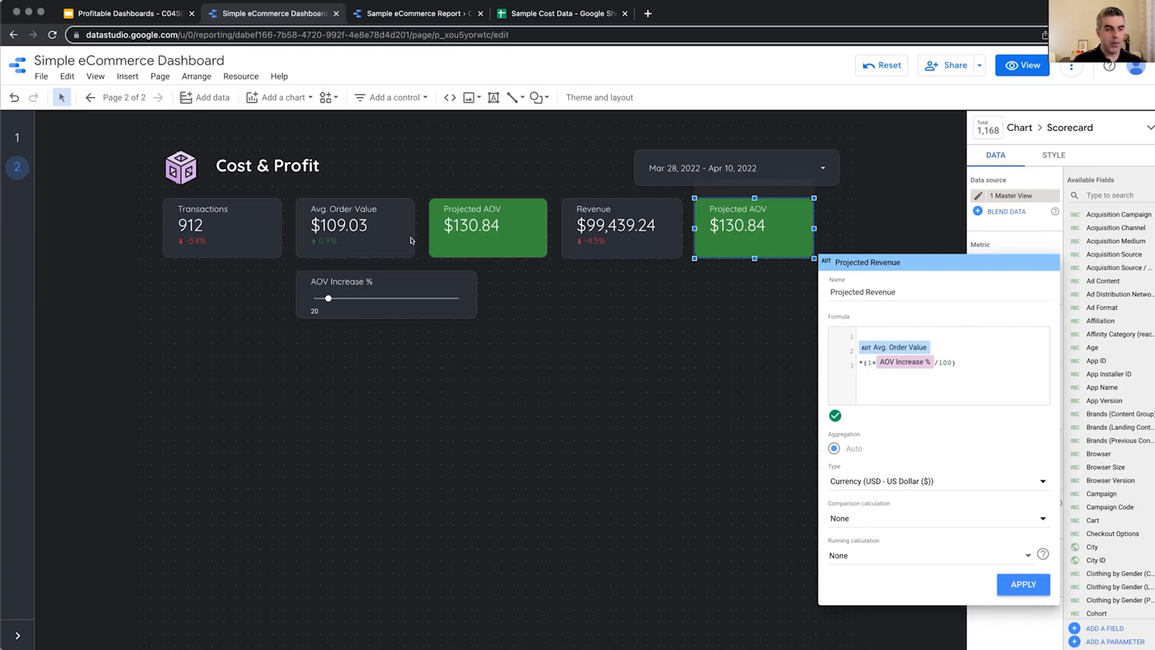
{"action": "type", "text": "Trans"}
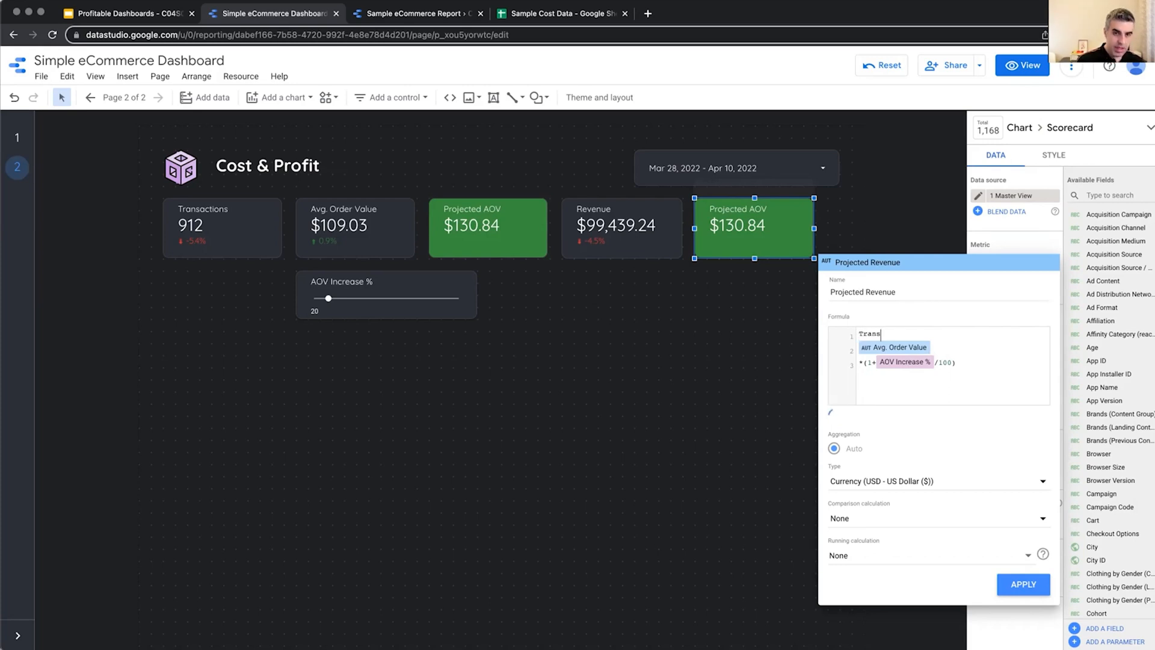
{"action": "type", "text": "actions *"}
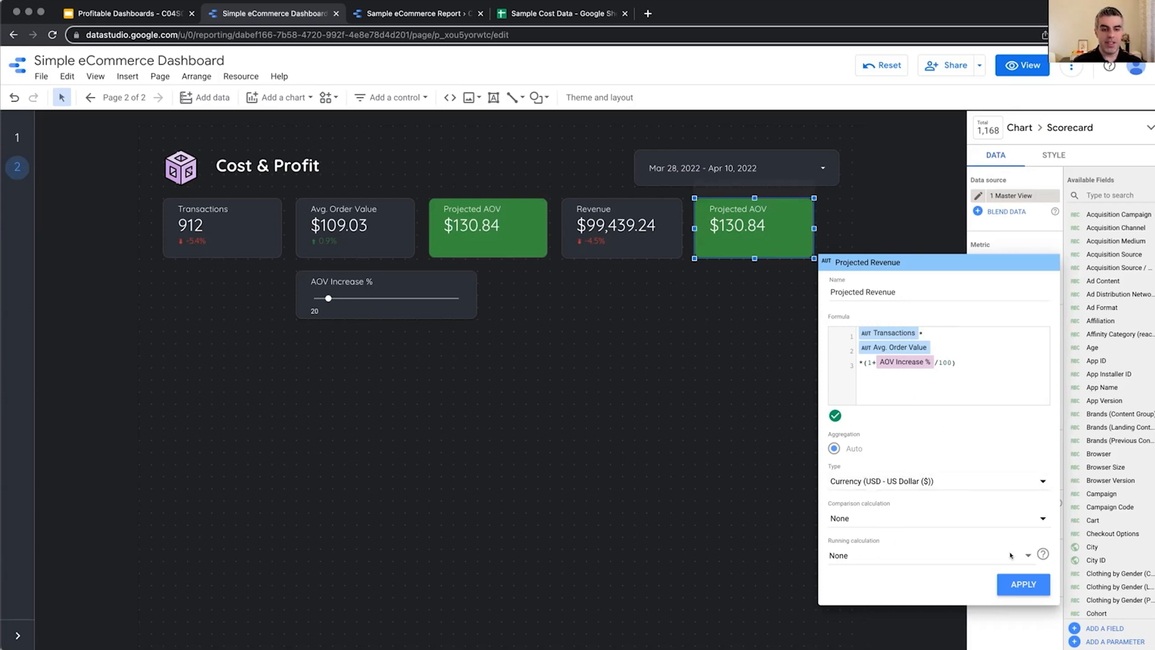
{"action": "left_click", "coordinate": [1019, 585]}
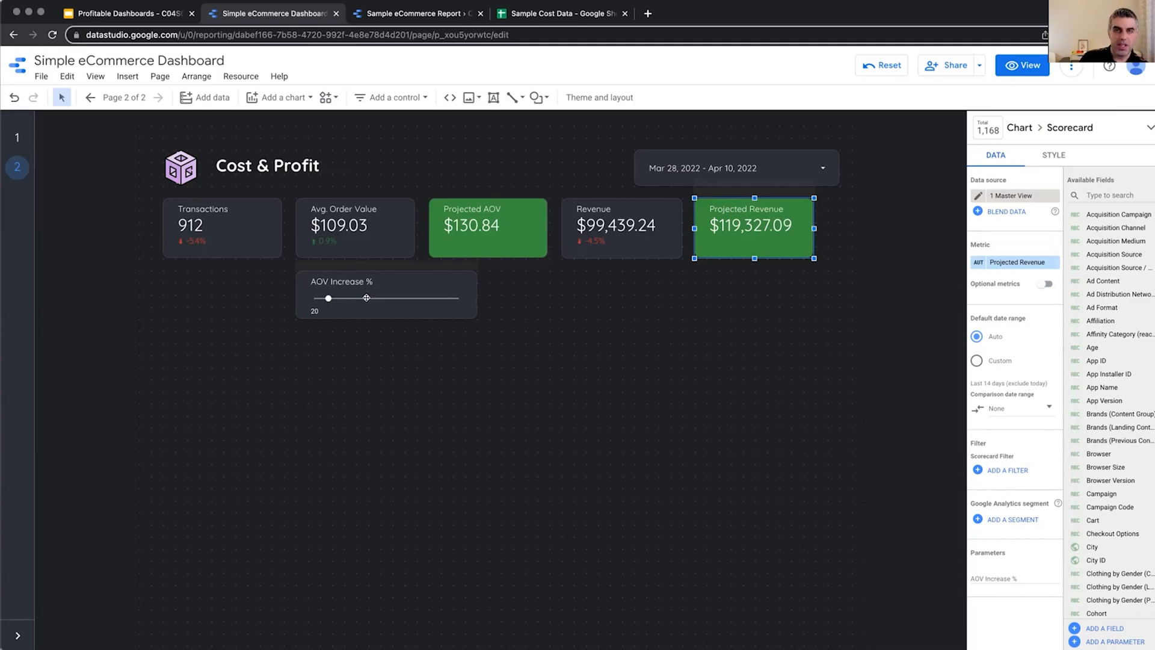
Step: Move the AOV Increase % slider to 51 and deselect it
{"action": "left_click_drag", "start_coordinate": [324, 297], "coordinate": [350, 298]}
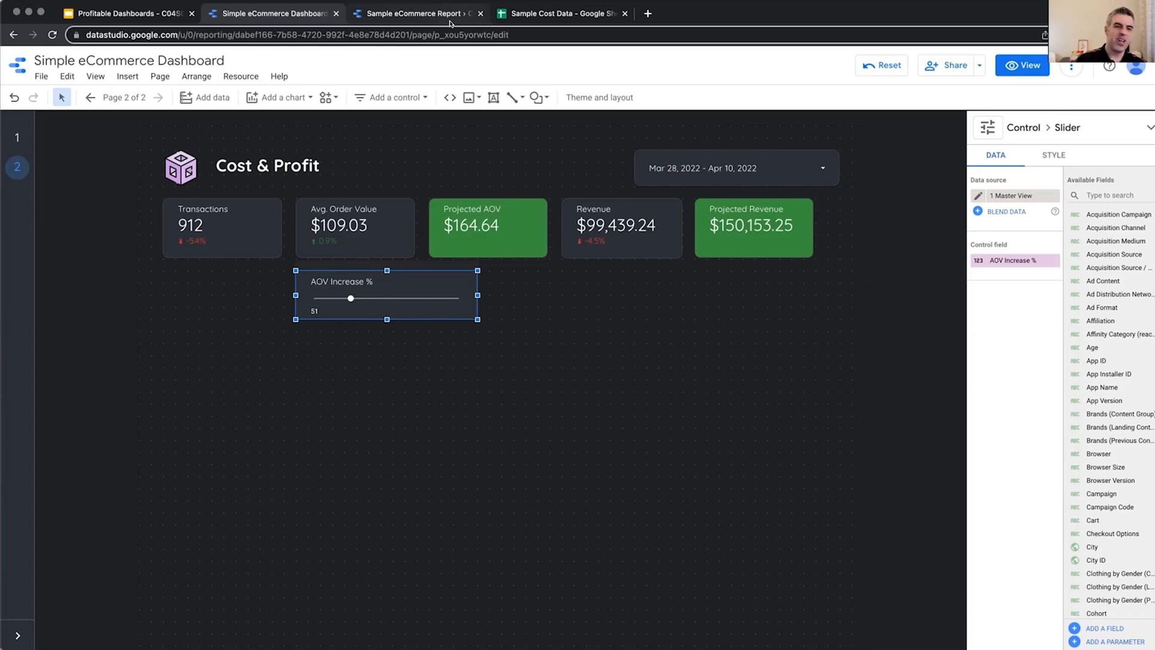
{"action": "left_click", "coordinate": [590, 324]}
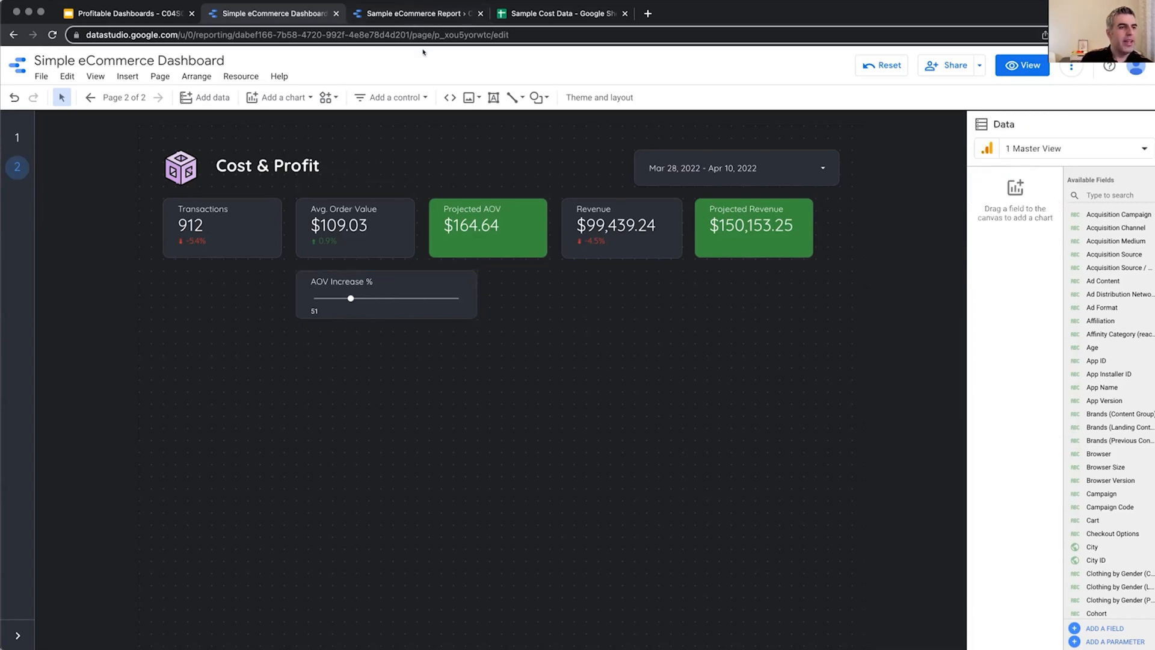
Step: Review the cost and profit scorecards in the Sample eCommerce Report and the daily cost columns in the Sample Cost Data sheet
{"action": "left_click", "coordinate": [431, 14]}
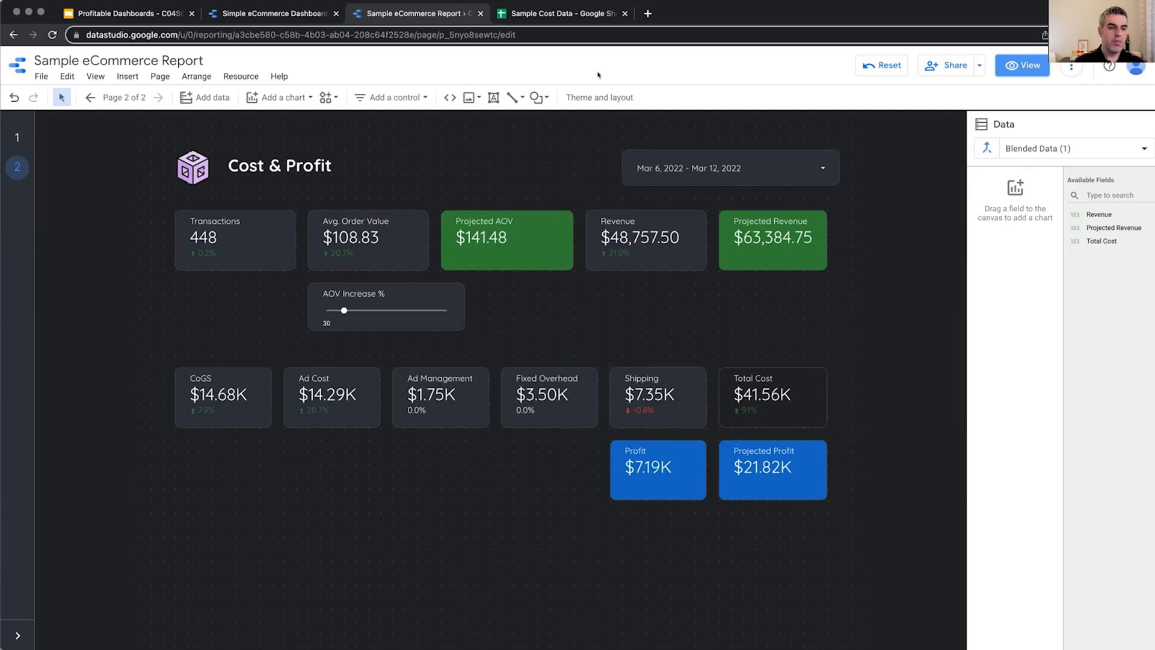
{"action": "left_click", "coordinate": [569, 15]}
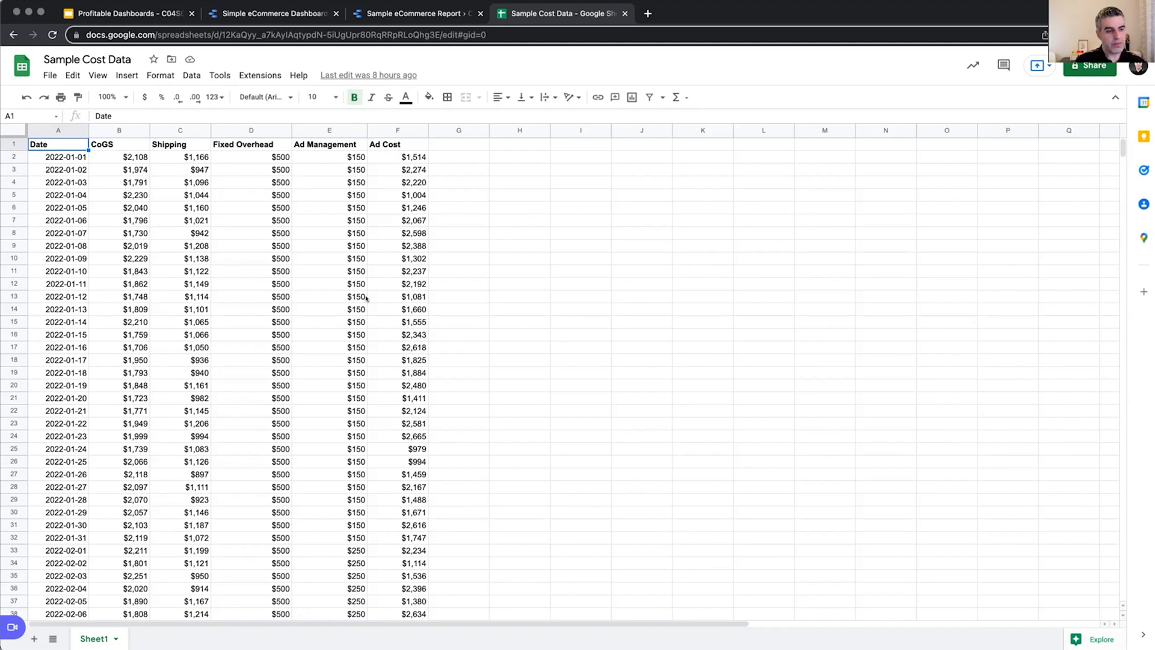
{"action": "scroll", "coordinate": [366, 298], "scroll_direction": "down", "scroll_amount": 20}
{"action": "scroll", "coordinate": [366, 297], "scroll_direction": "down", "scroll_amount": 1}
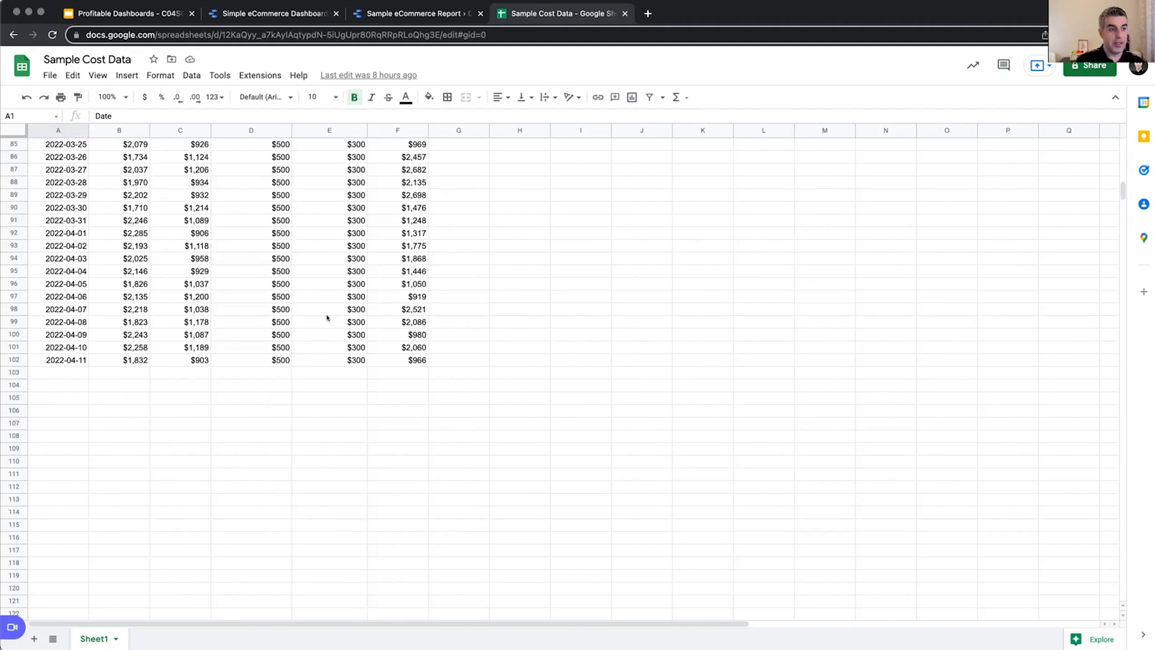
{"action": "scroll", "coordinate": [327, 317], "scroll_direction": "up", "scroll_amount": 20}
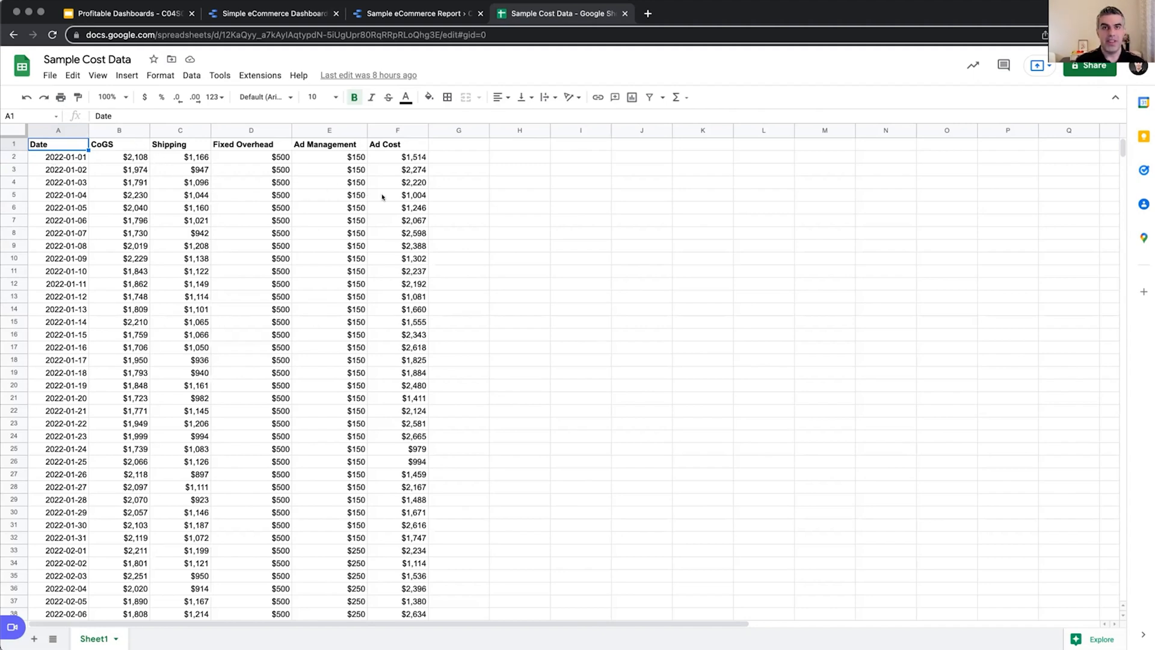
{"action": "left_click", "coordinate": [275, 13]}
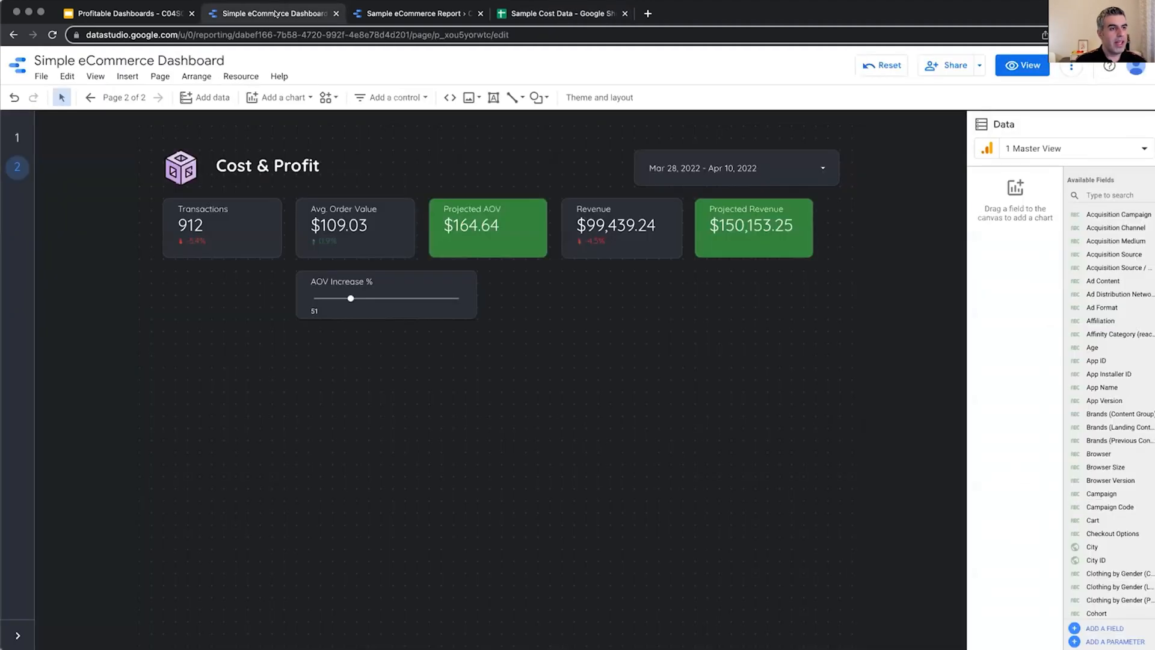
{"action": "left_click", "coordinate": [397, 13]}
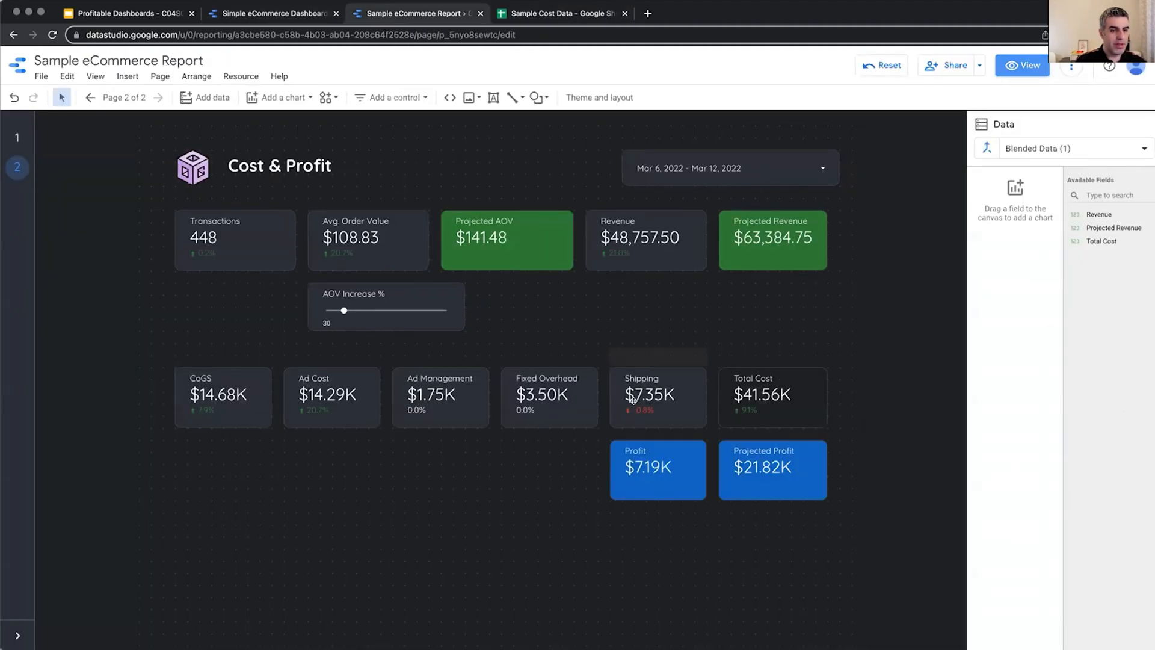
{"action": "left_click", "coordinate": [304, 13]}
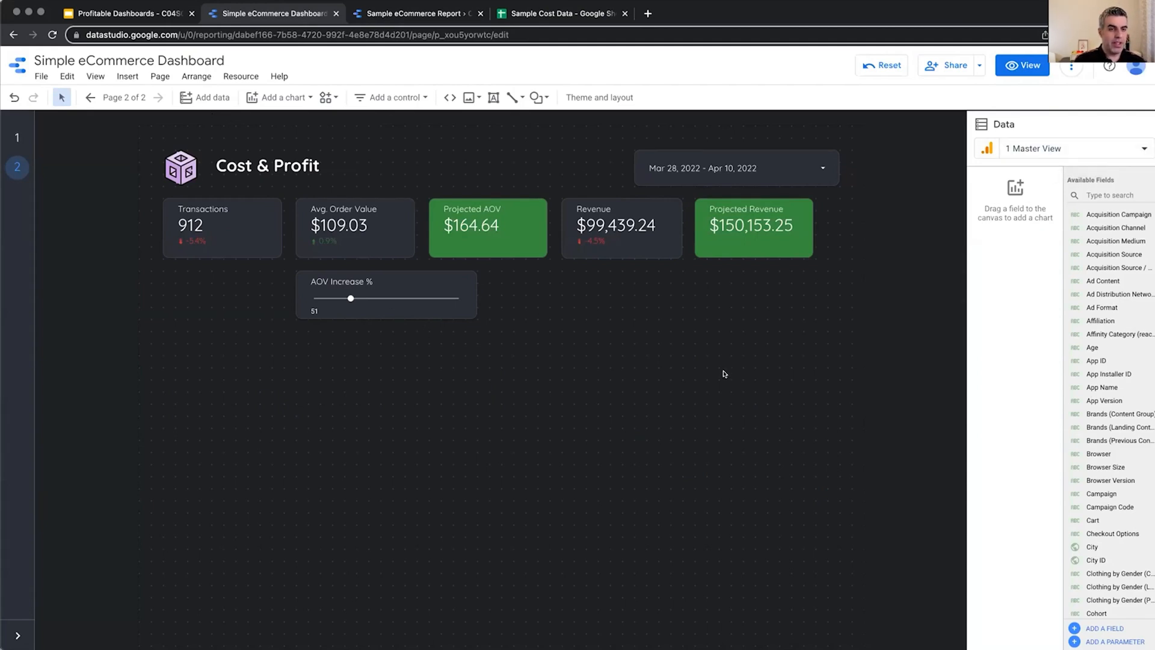
Step: Add Sheet1 of the Sample Cost Data spreadsheet to the report through the Google Sheets connector and check the added data sources
{"action": "left_click", "coordinate": [1073, 152]}
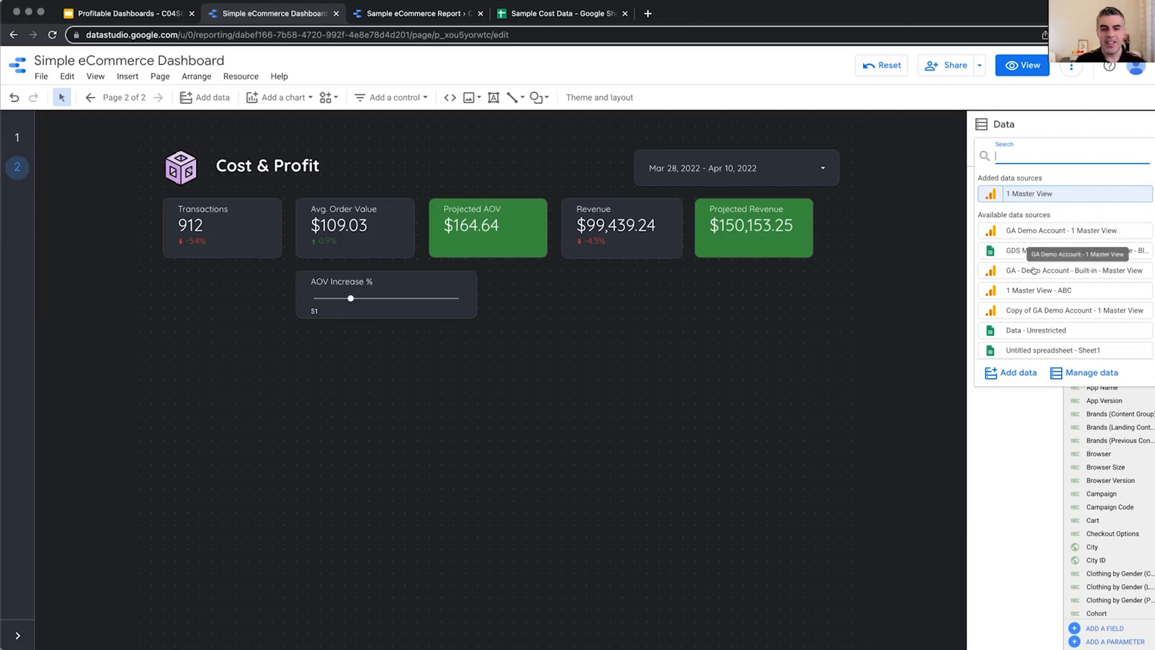
{"action": "left_click", "coordinate": [1026, 372]}
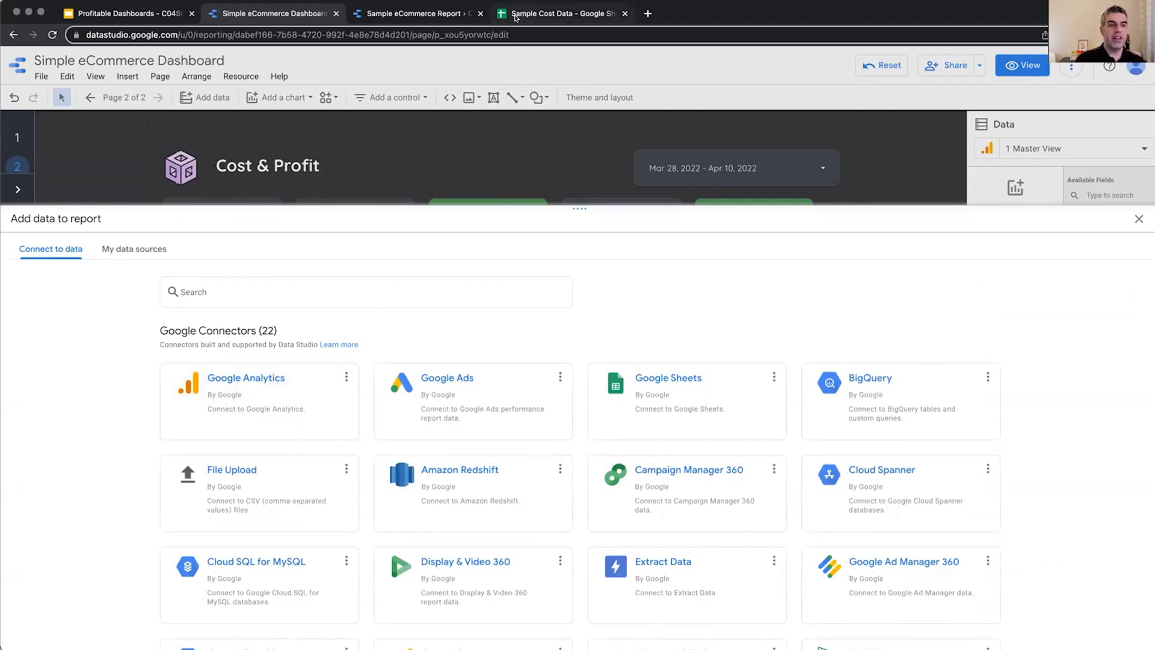
{"action": "left_click", "coordinate": [687, 412]}
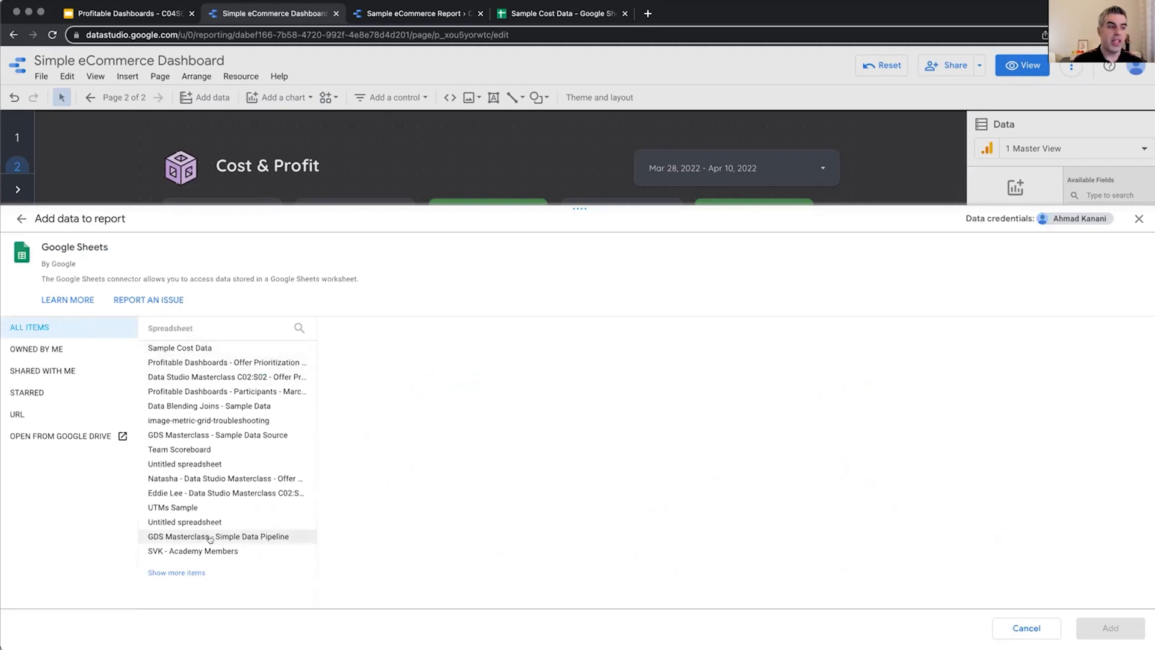
{"action": "left_click", "coordinate": [193, 348]}
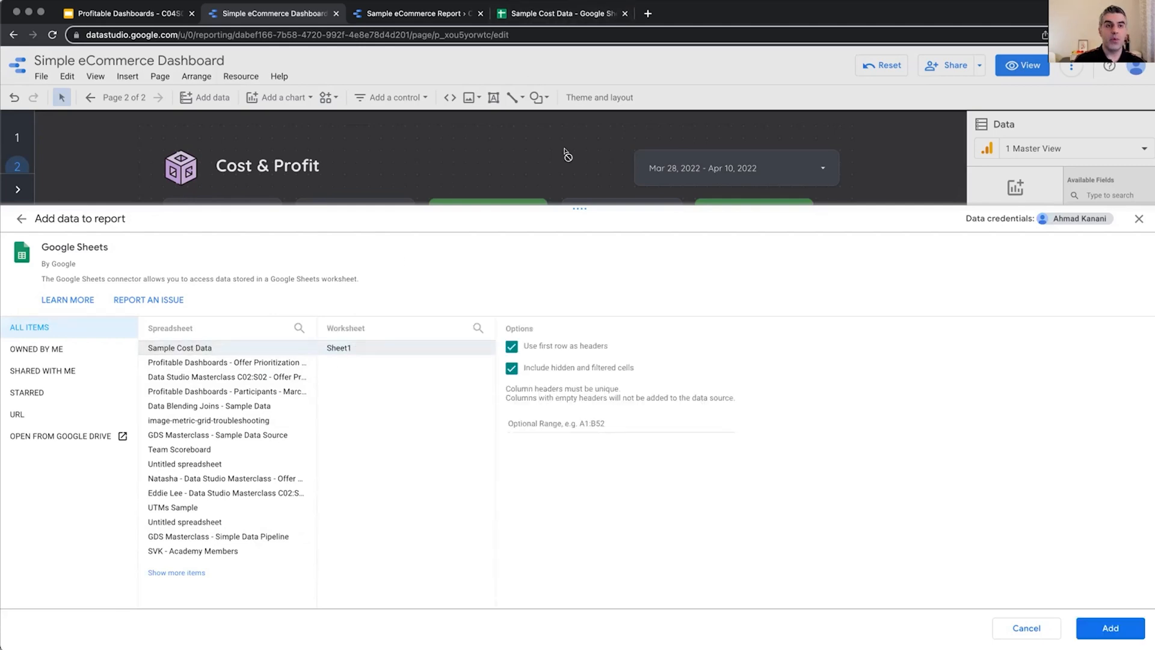
{"action": "left_click", "coordinate": [545, 13]}
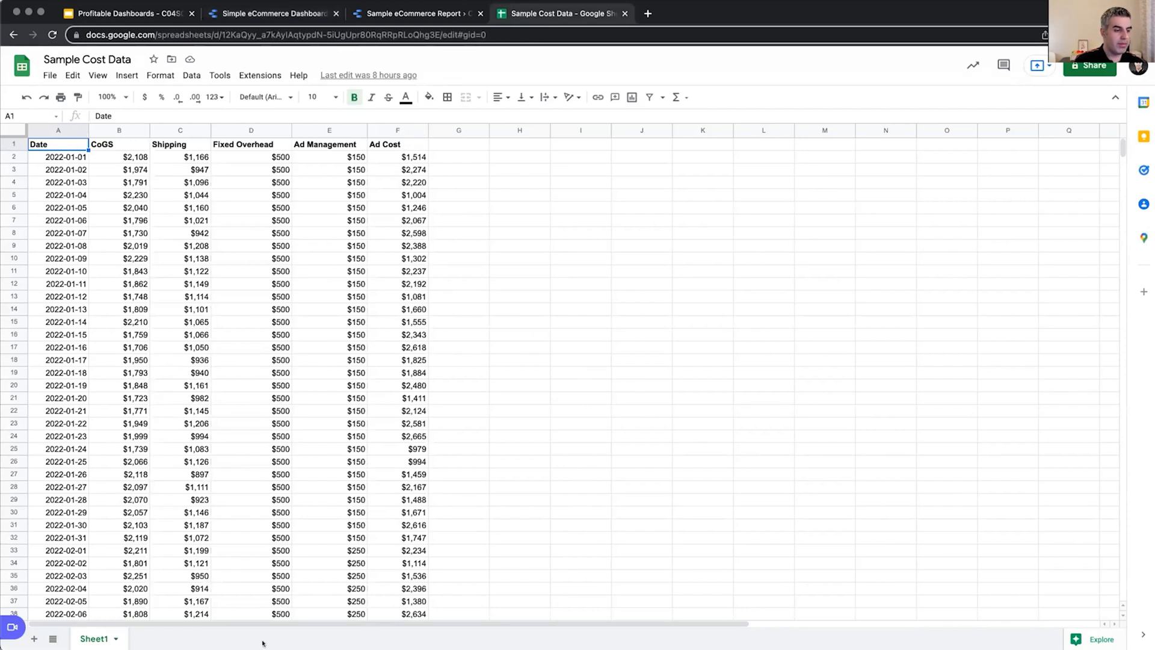
{"action": "left_click", "coordinate": [305, 14]}
{"action": "left_click", "coordinate": [336, 349]}
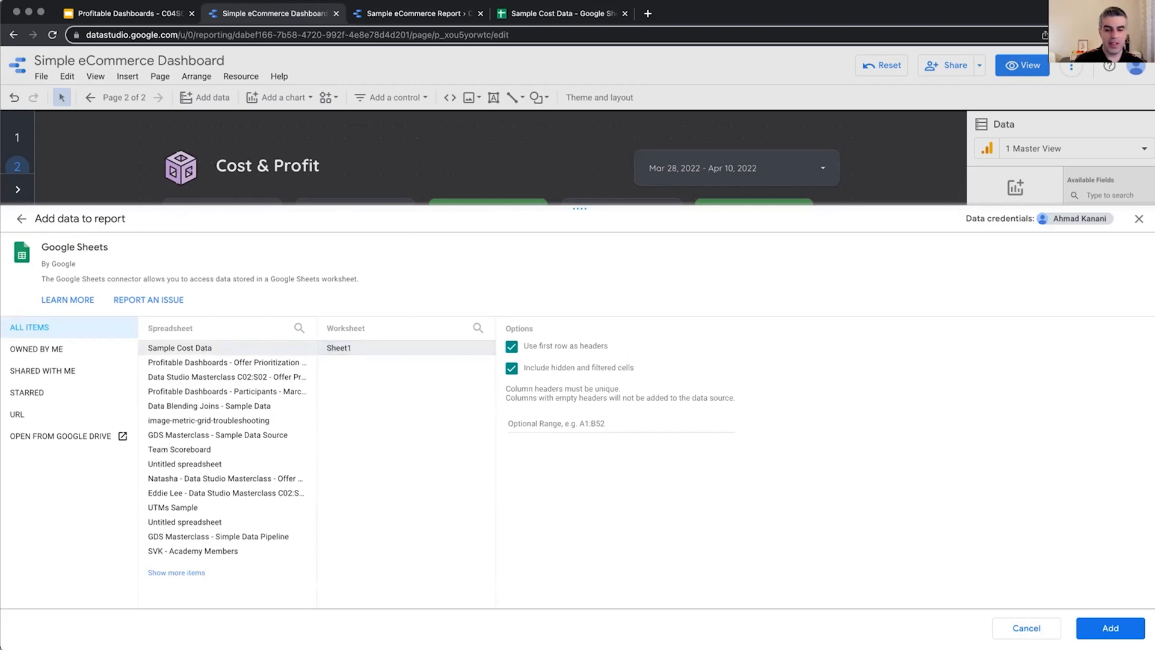
{"action": "left_click", "coordinate": [1111, 627]}
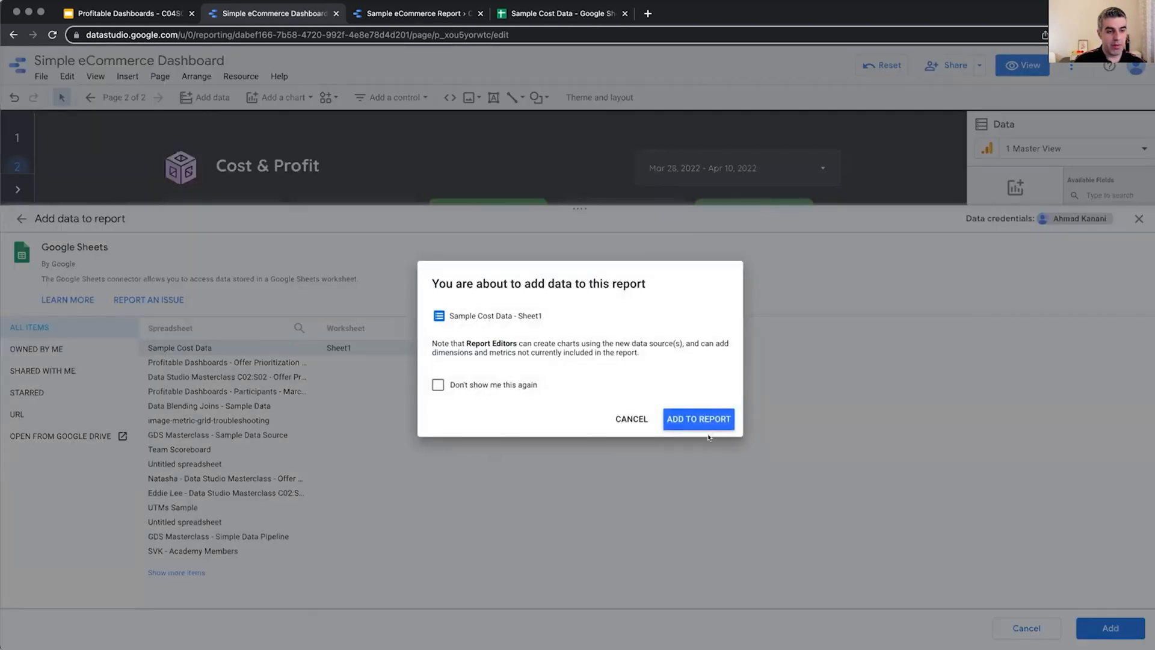
{"action": "left_click", "coordinate": [705, 411]}
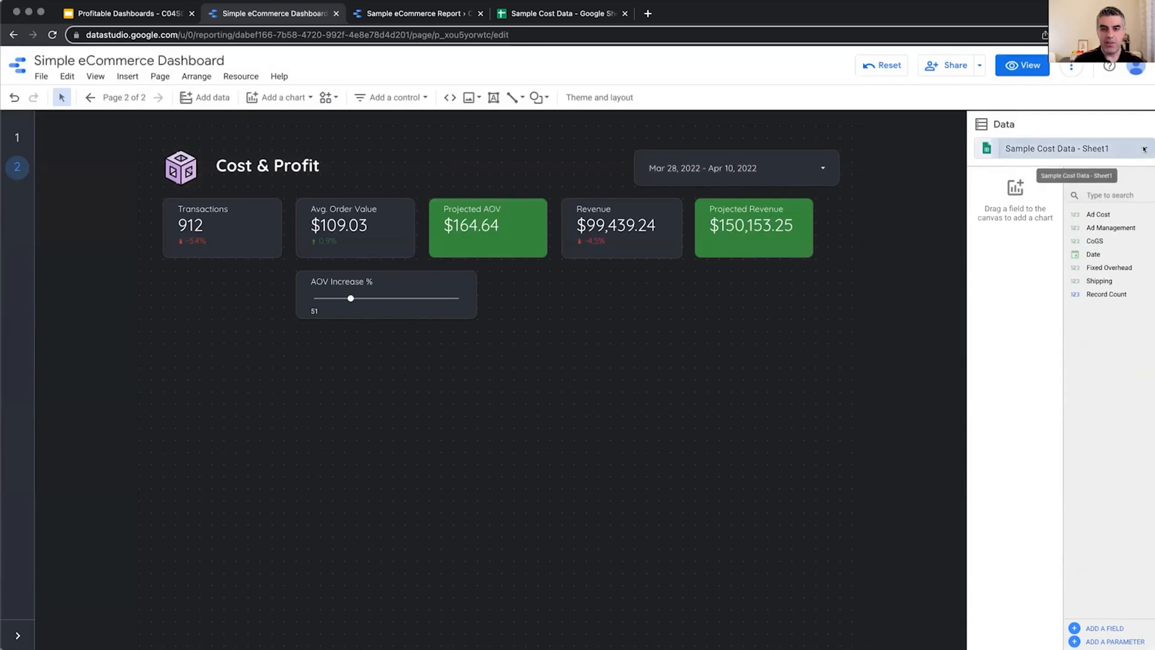
{"action": "left_click", "coordinate": [1052, 151]}
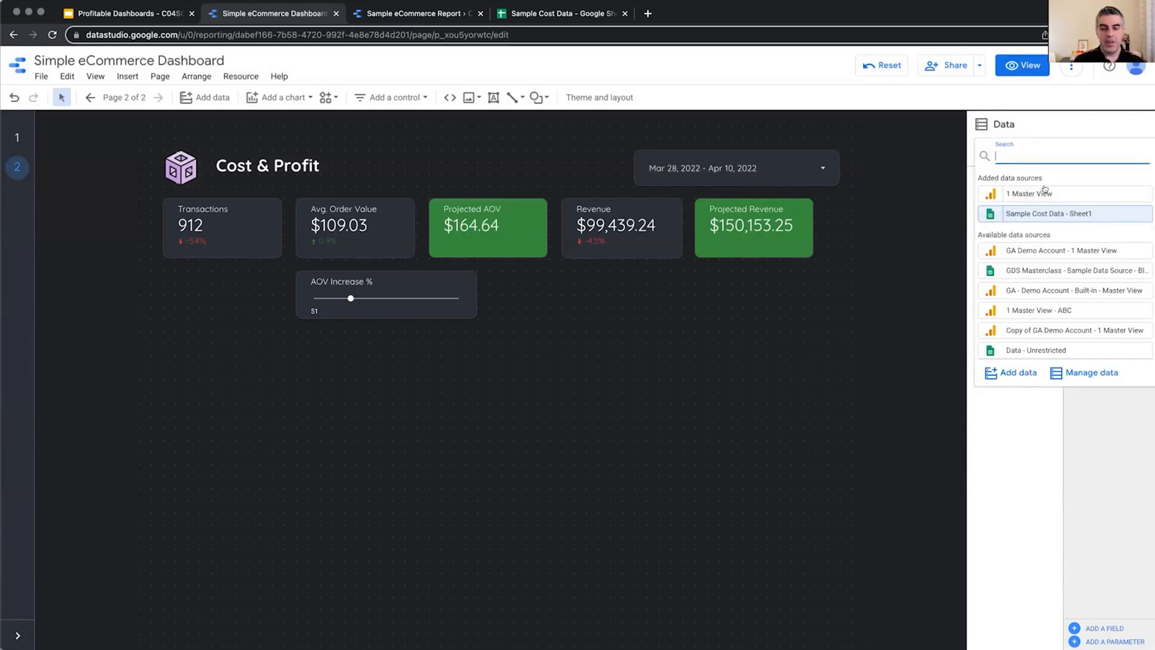
{"action": "left_click", "coordinate": [1014, 463]}
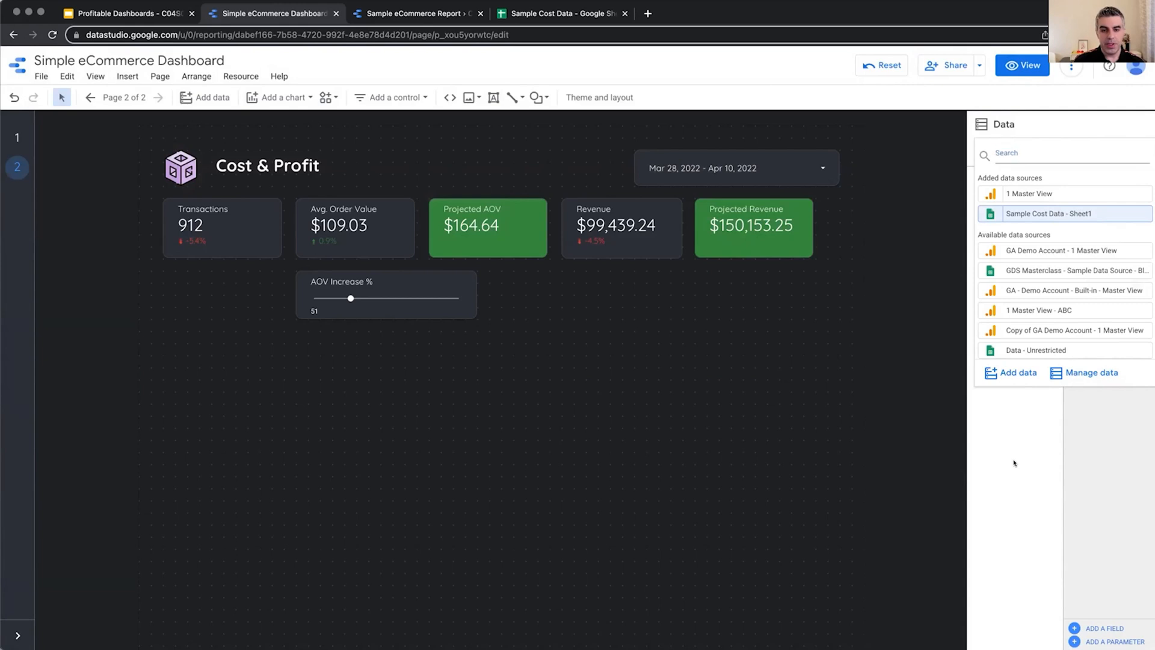
{"action": "left_click", "coordinate": [1015, 463]}
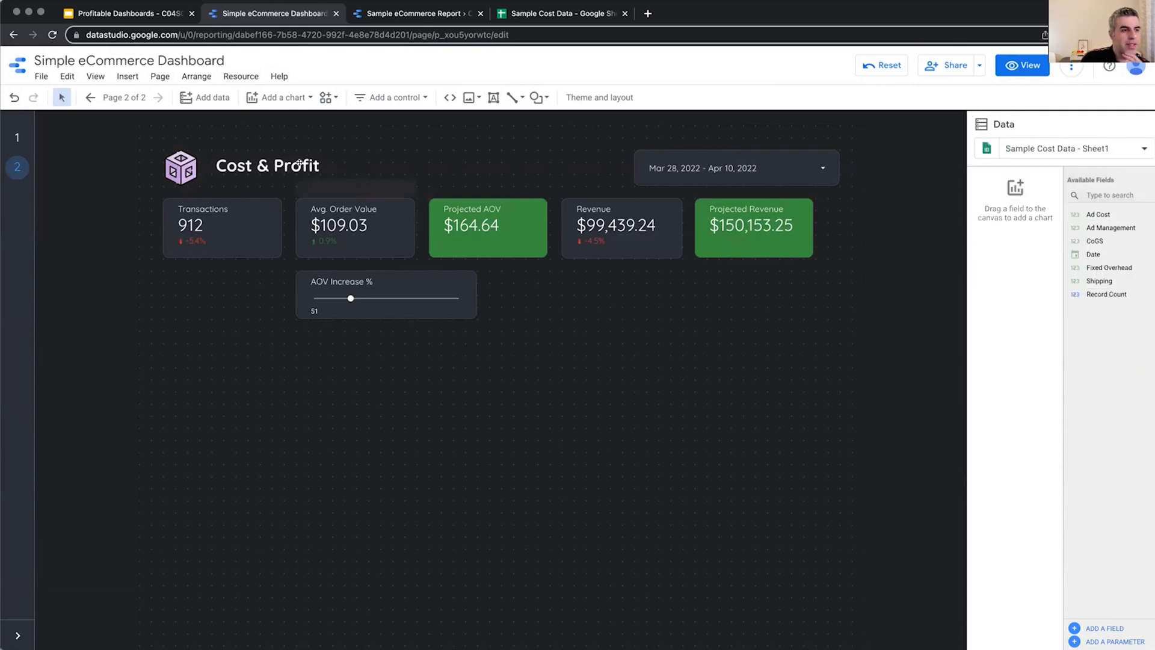
{"action": "left_click", "coordinate": [278, 97]}
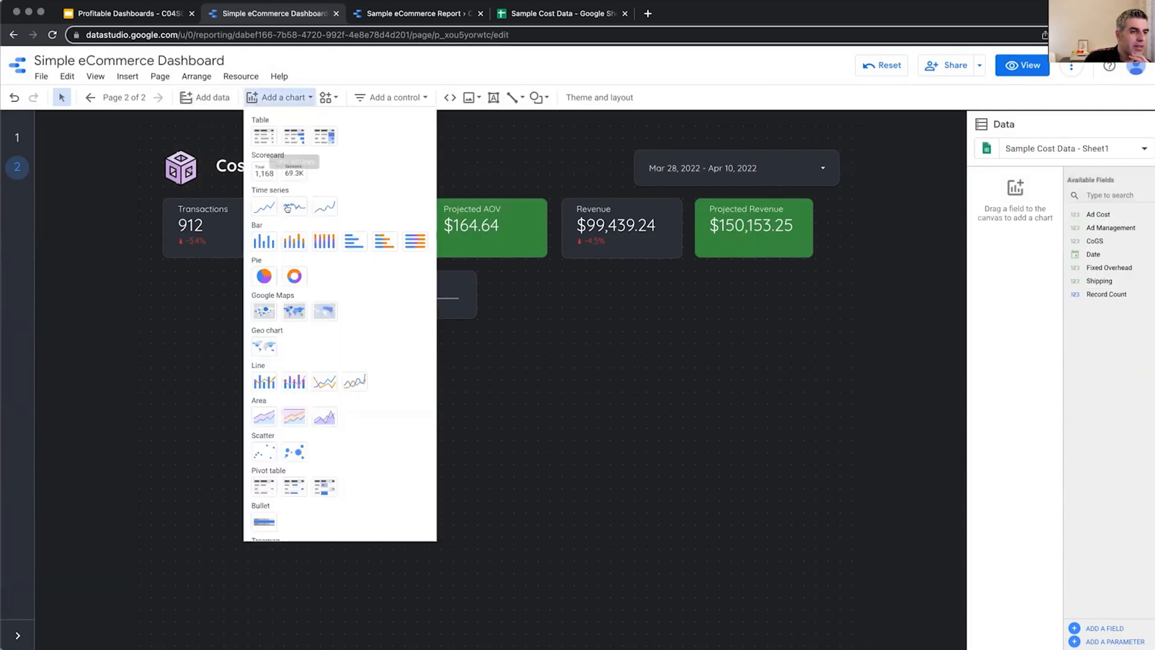
{"action": "left_click", "coordinate": [265, 196]}
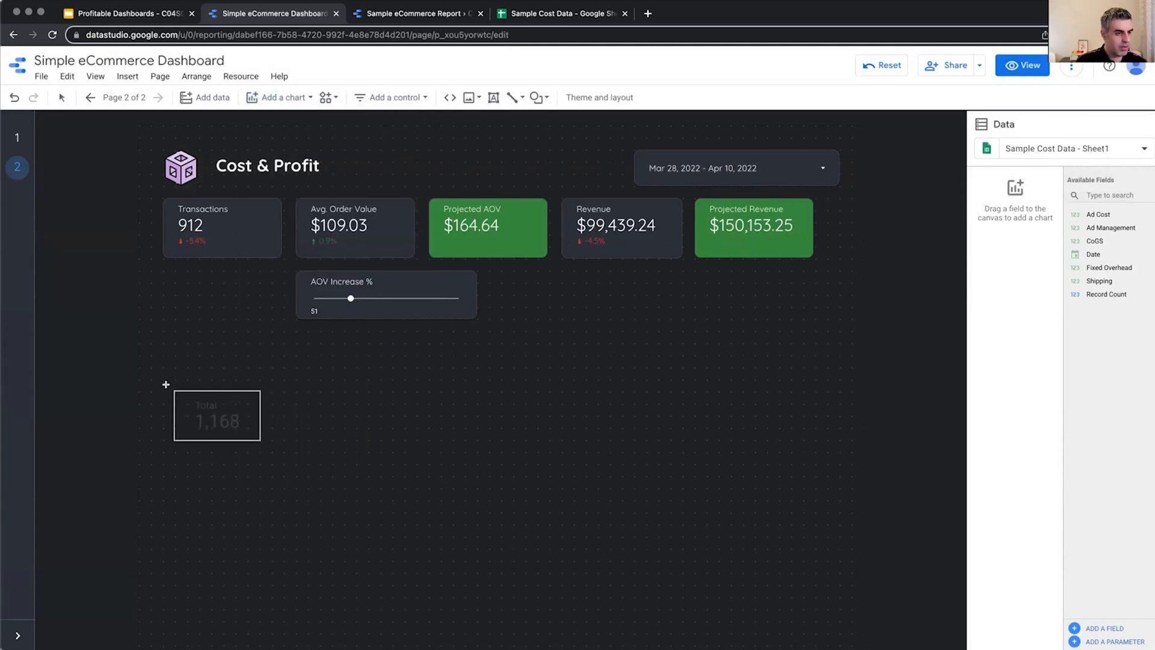
{"action": "key", "text": "Escape"}
Step: Duplicate the Transactions scorecard below the AOV Increase % slider and change the copy's data source to Sample Cost Data - Sheet1
{"action": "left_click", "coordinate": [230, 237]}
{"action": "left_click_drag", "start_coordinate": [230, 236], "coordinate": [235, 405]}
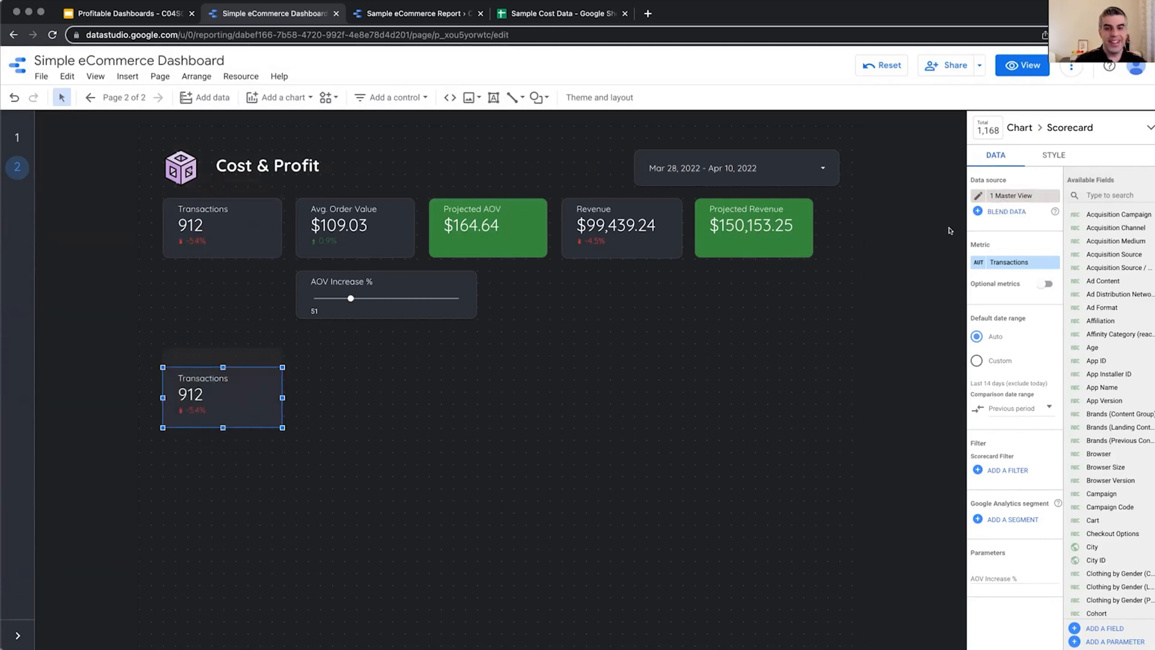
{"action": "left_click", "coordinate": [1021, 199]}
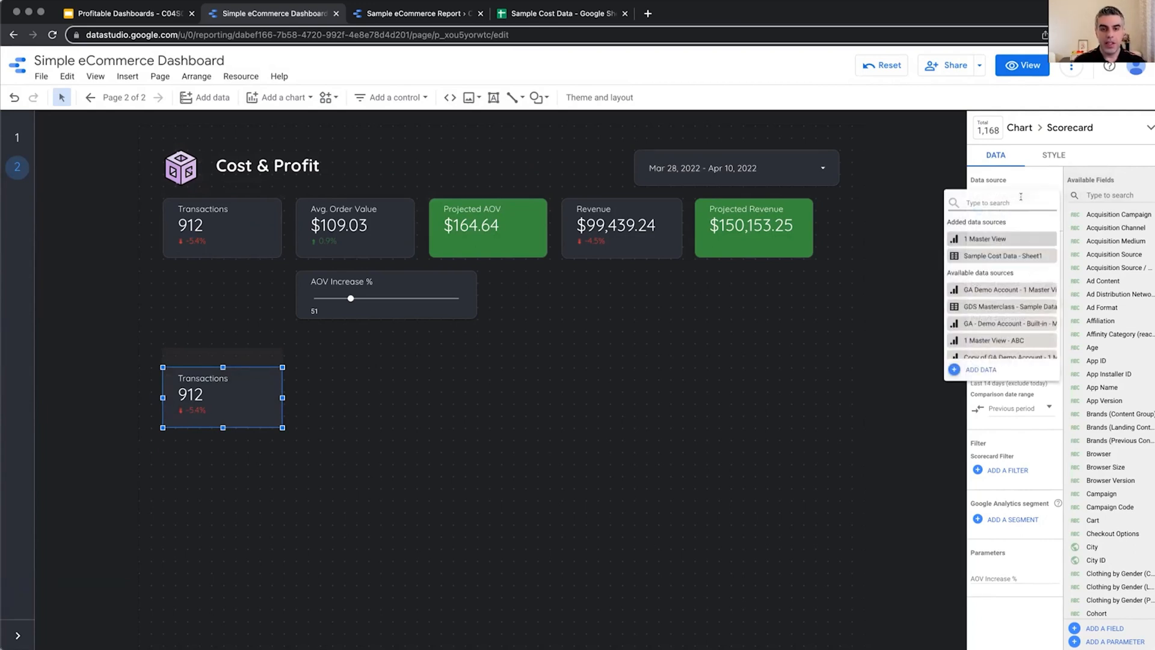
{"action": "left_click", "coordinate": [986, 257]}
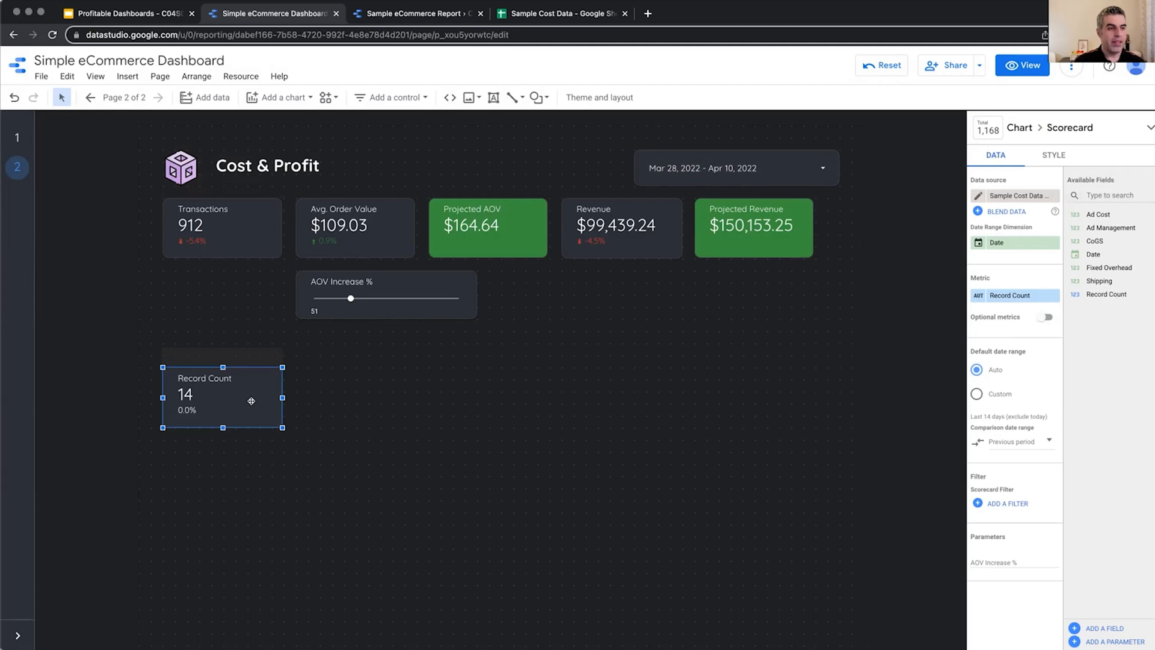
Step: Check the date coverage in the Sample Cost Data sheet and set the duplicated scorecard's metric to CoGS
{"action": "left_click", "coordinate": [546, 14]}
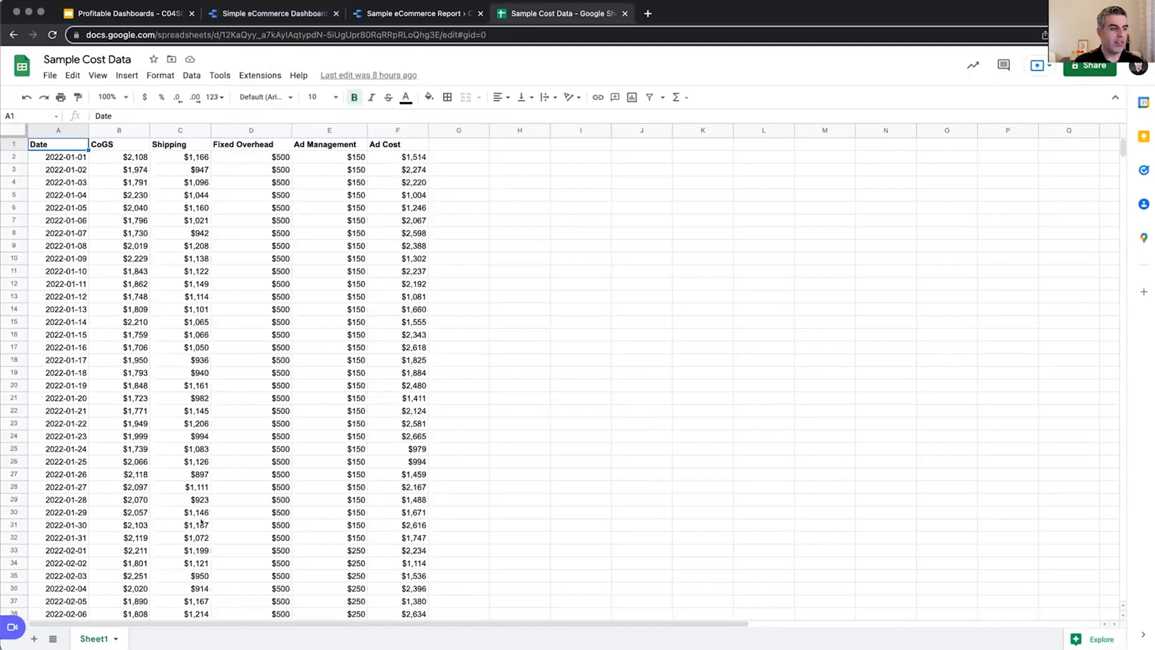
{"action": "scroll", "coordinate": [202, 523], "scroll_direction": "down", "scroll_amount": 20}
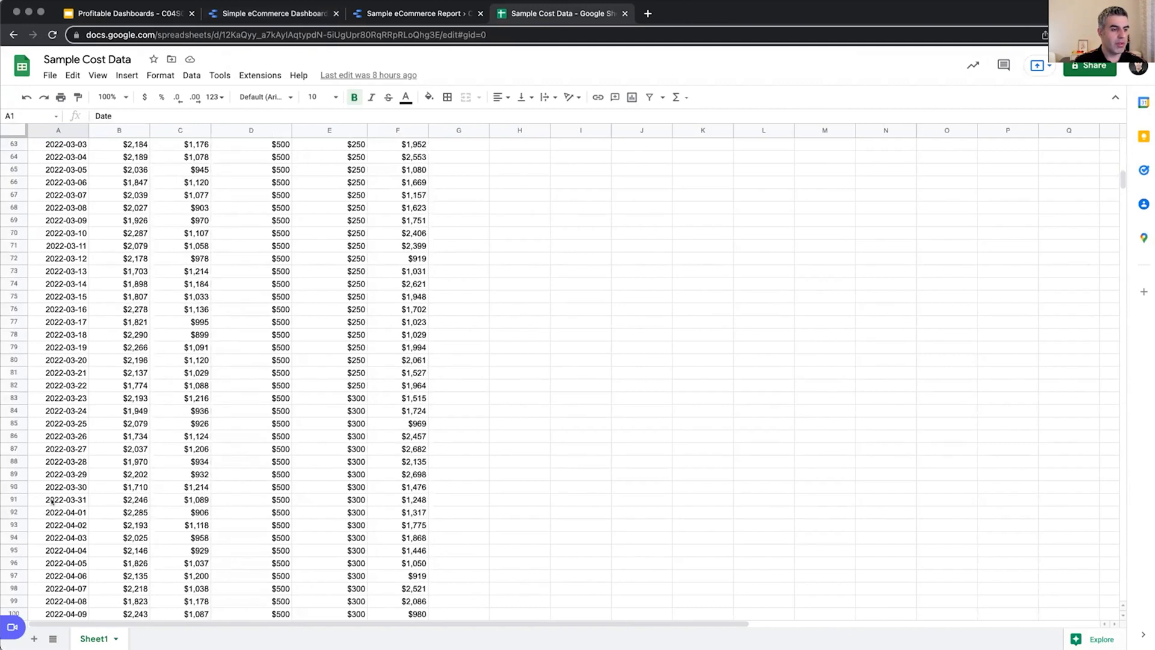
{"action": "scroll", "coordinate": [191, 576], "scroll_direction": "down", "scroll_amount": 5}
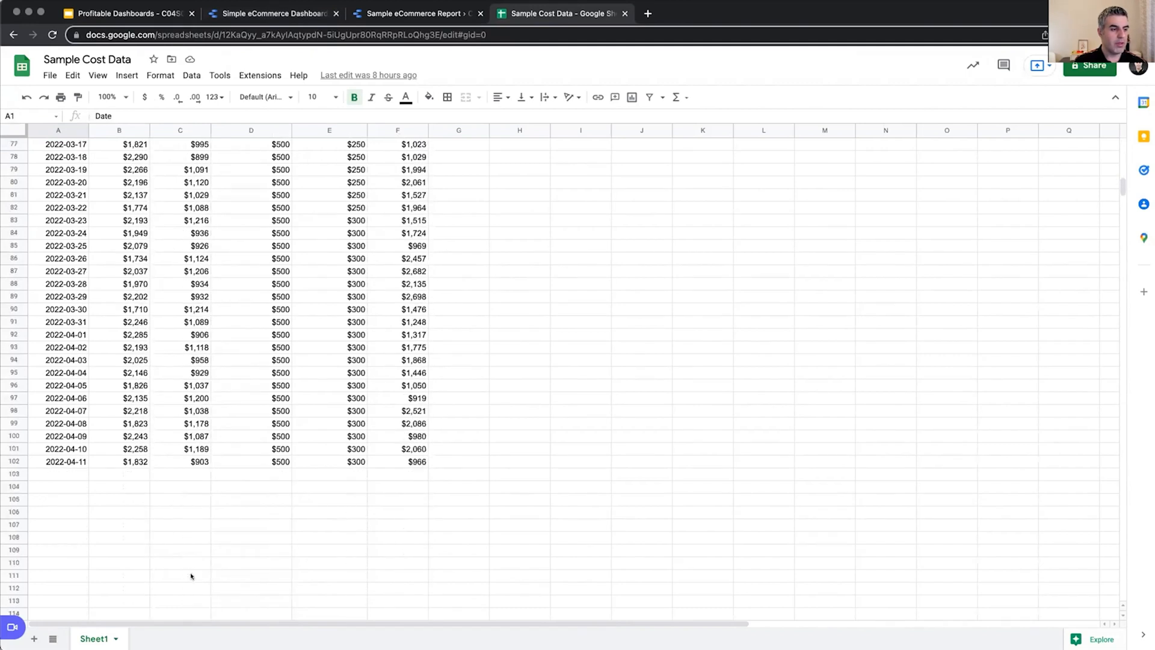
{"action": "left_click", "coordinate": [298, 17]}
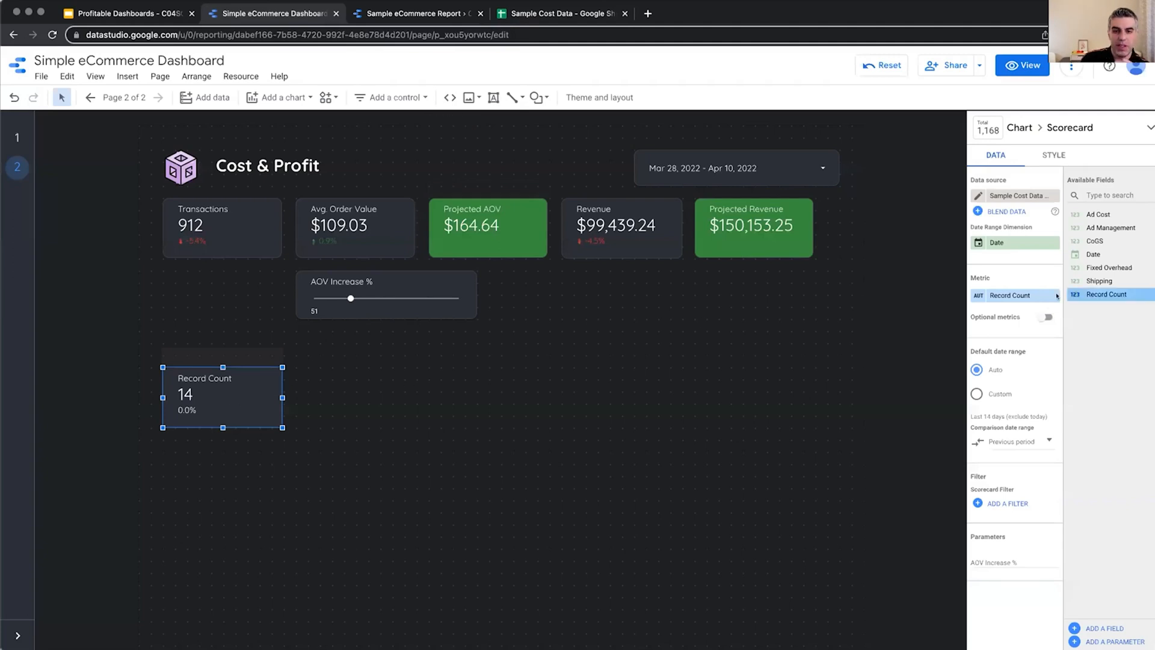
{"action": "left_click_drag", "start_coordinate": [1095, 241], "coordinate": [1014, 294]}
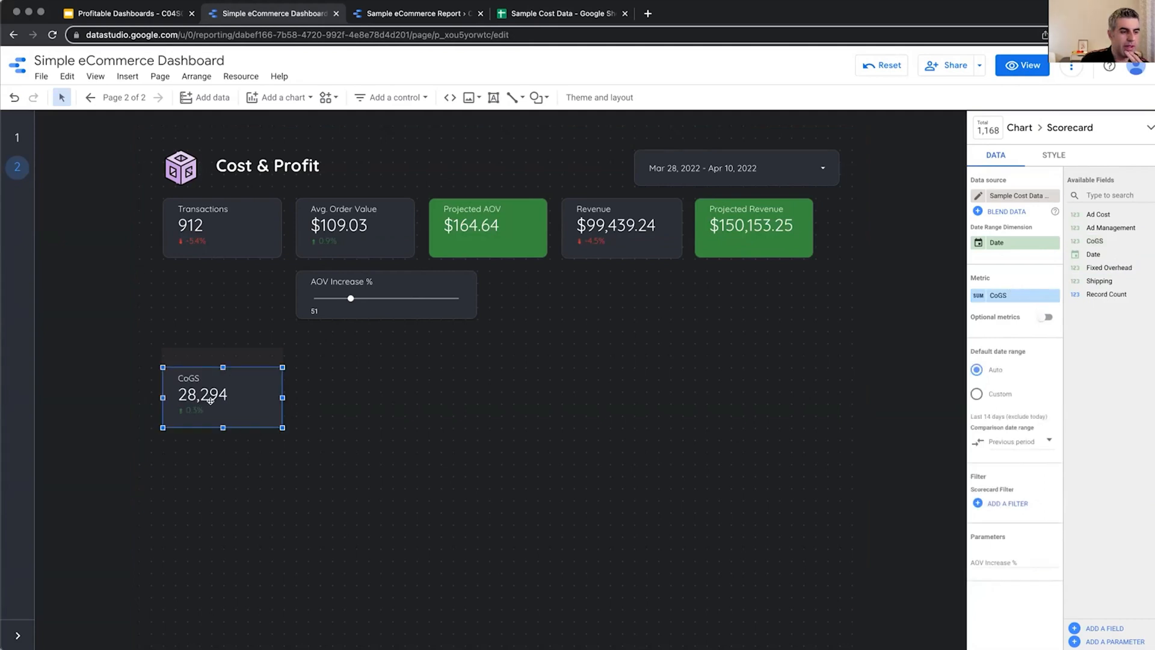
Step: Compare with the CoGS scorecard in the Sample eCommerce Report and enable compact numbers on the dashboard's CoGS scorecard
{"action": "left_click", "coordinate": [383, 15]}
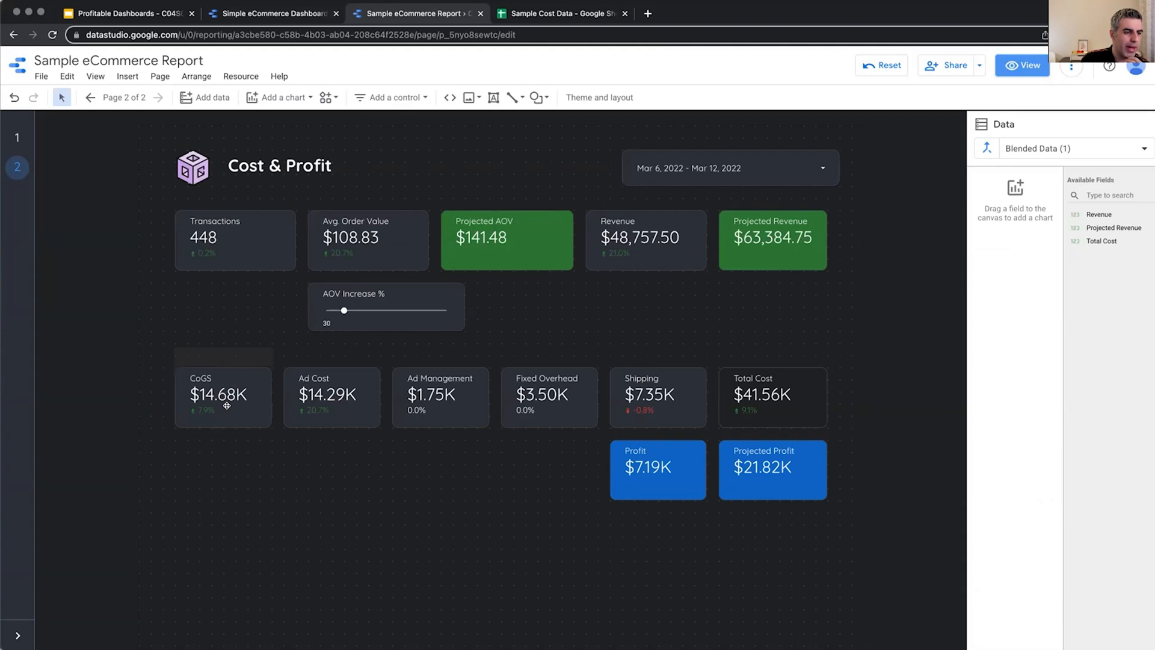
{"action": "left_click", "coordinate": [280, 15]}
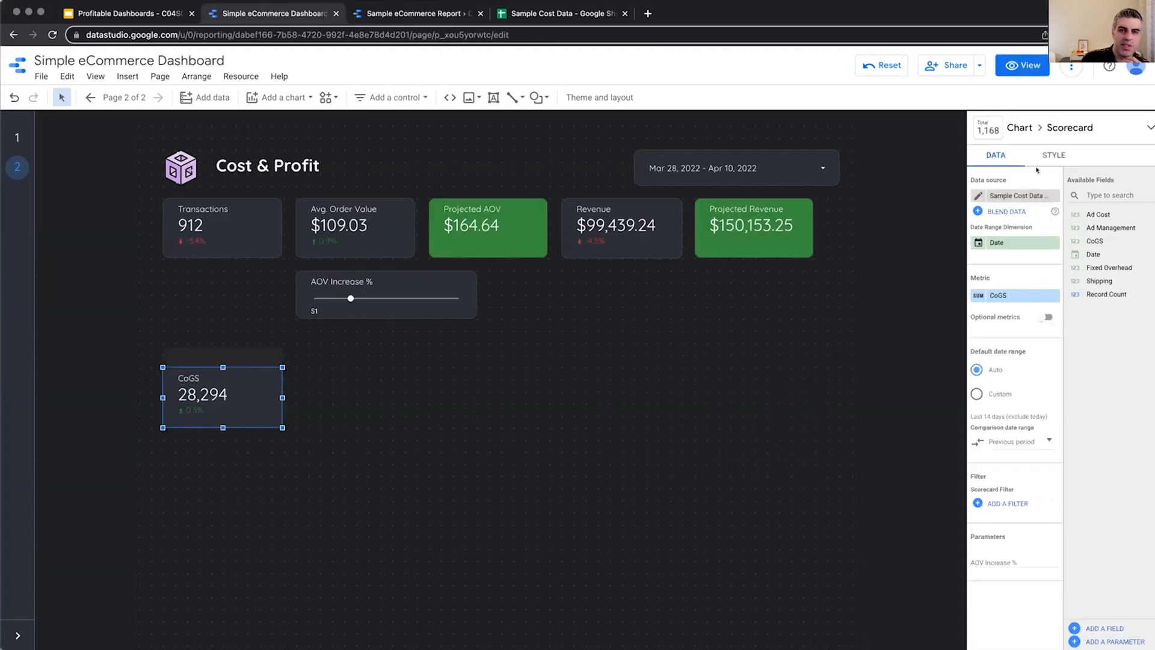
{"action": "left_click", "coordinate": [1055, 154]}
{"action": "left_click", "coordinate": [996, 270]}
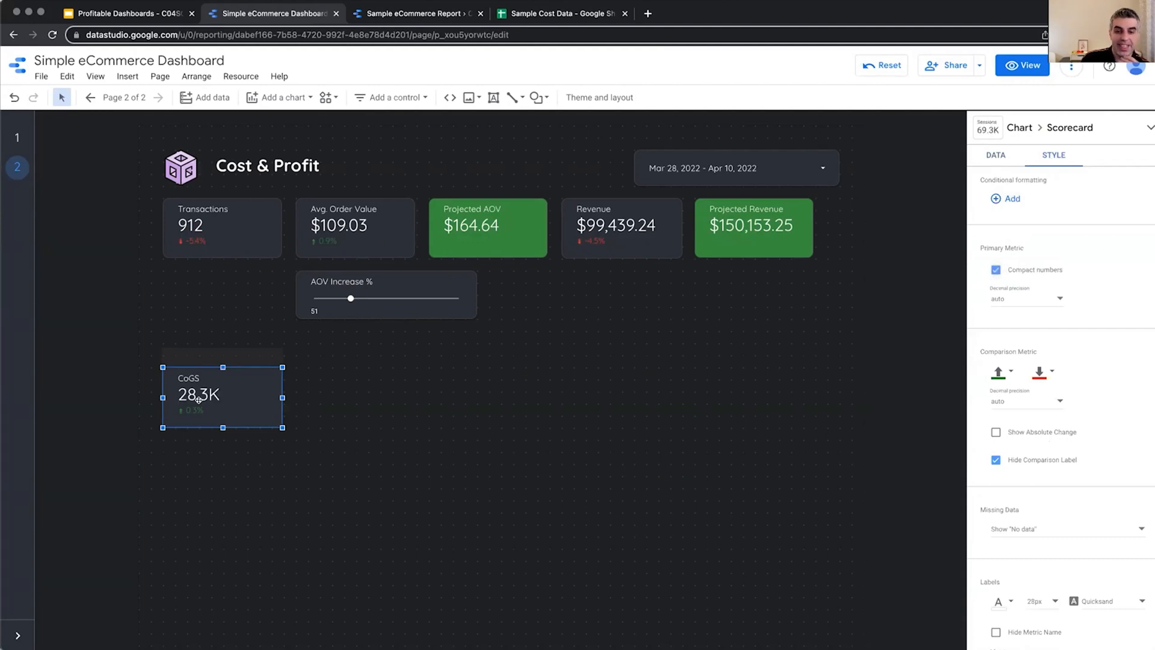
Step: Set the CoGS metric's type to Currency (USD - US Dollar ($))
{"action": "left_click", "coordinate": [995, 157]}
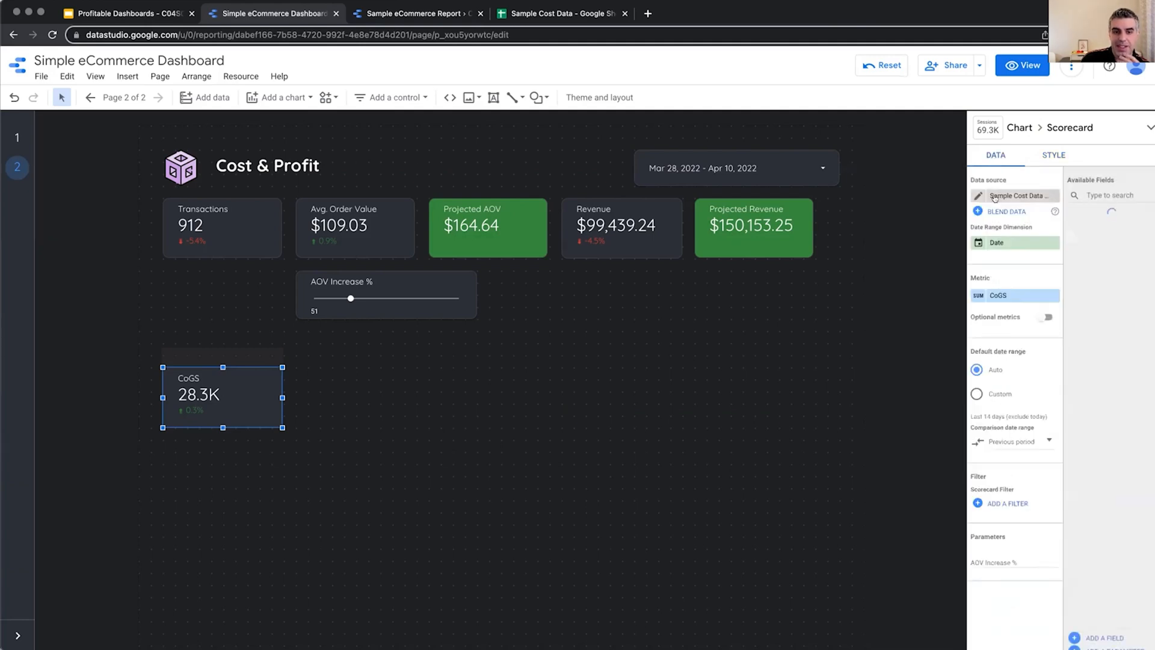
{"action": "left_click", "coordinate": [977, 296]}
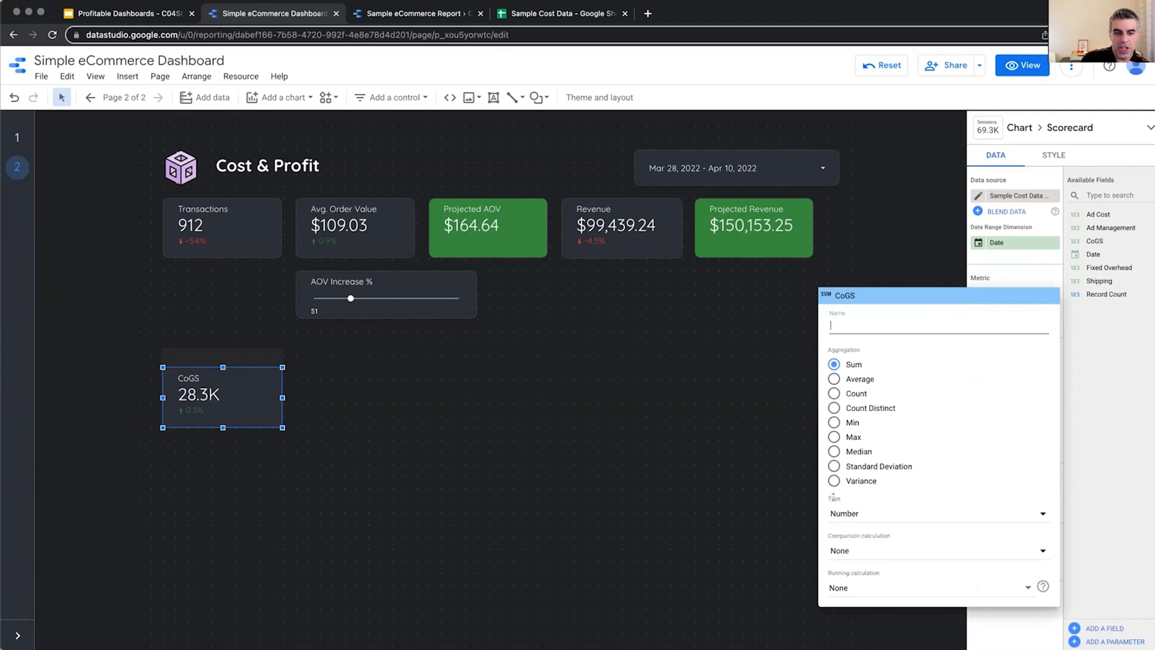
{"action": "left_click", "coordinate": [876, 513]}
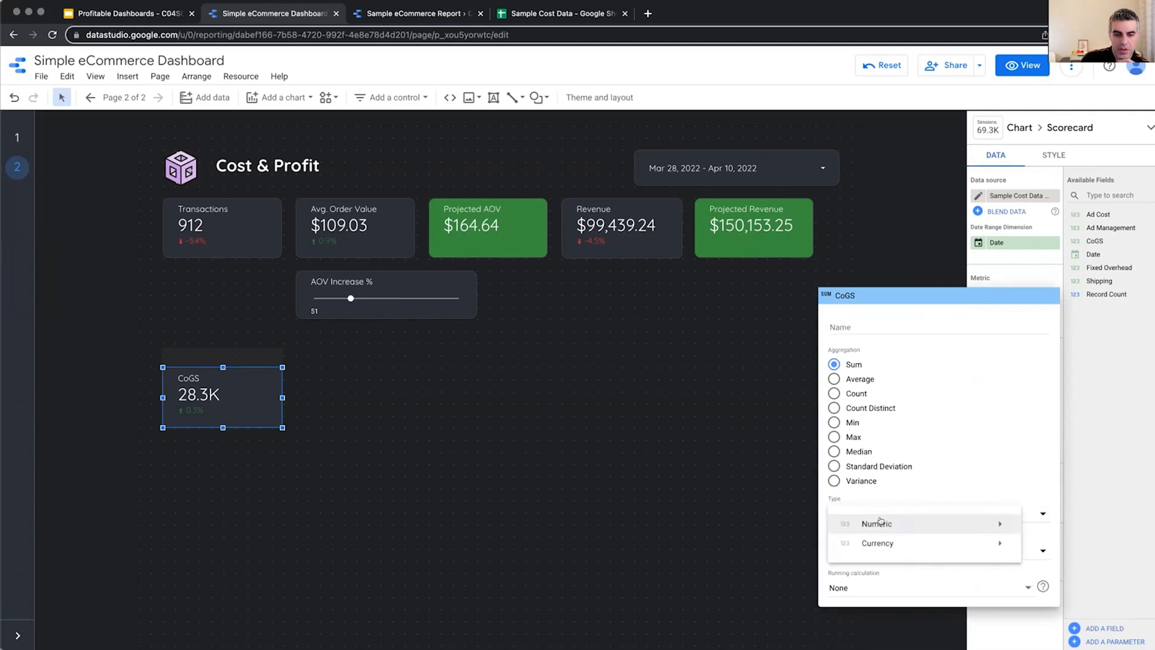
{"action": "mouse_move", "coordinate": [869, 542]}
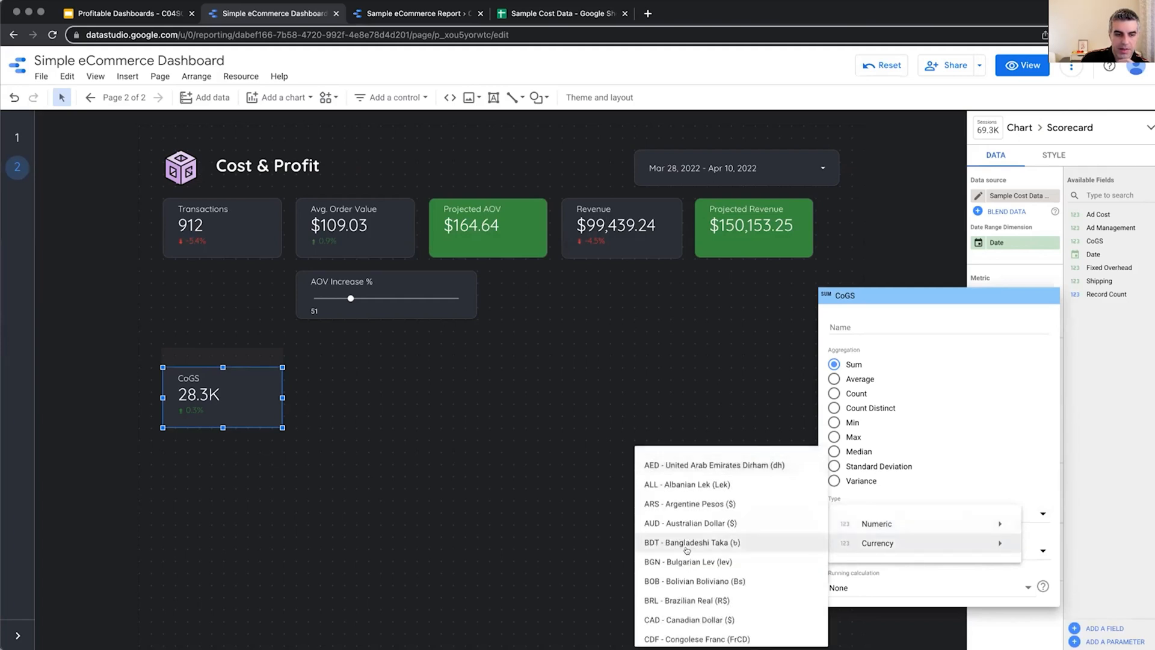
{"action": "scroll", "coordinate": [686, 551], "scroll_direction": "down", "scroll_amount": 15}
{"action": "left_click", "coordinate": [667, 531]}
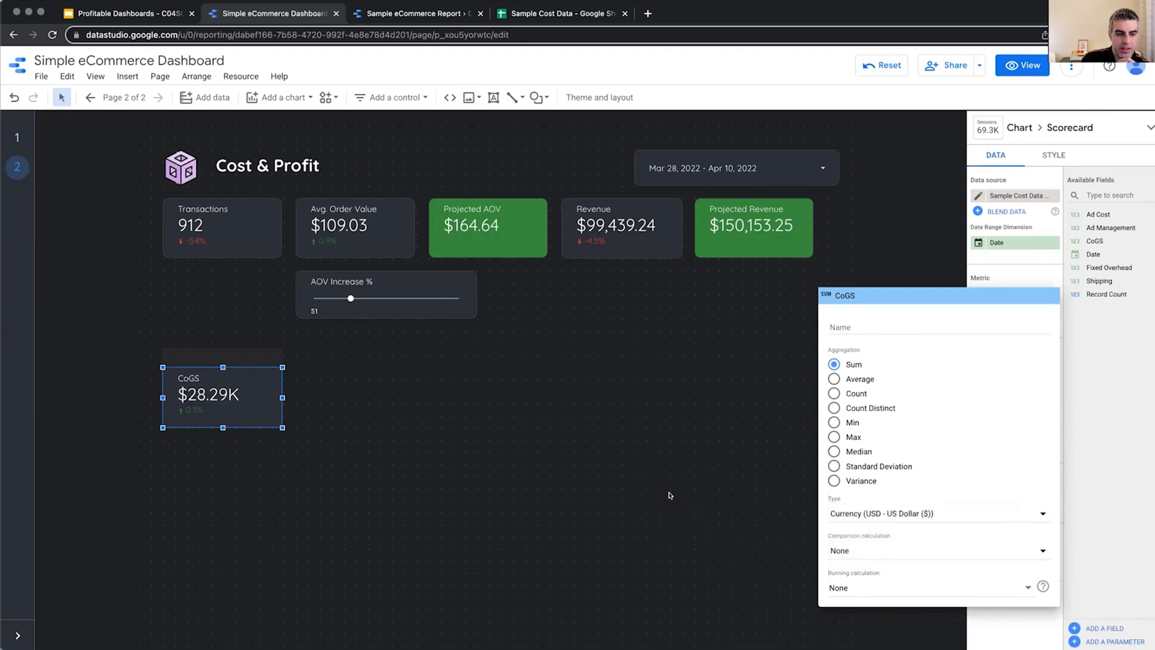
{"action": "left_click", "coordinate": [674, 468]}
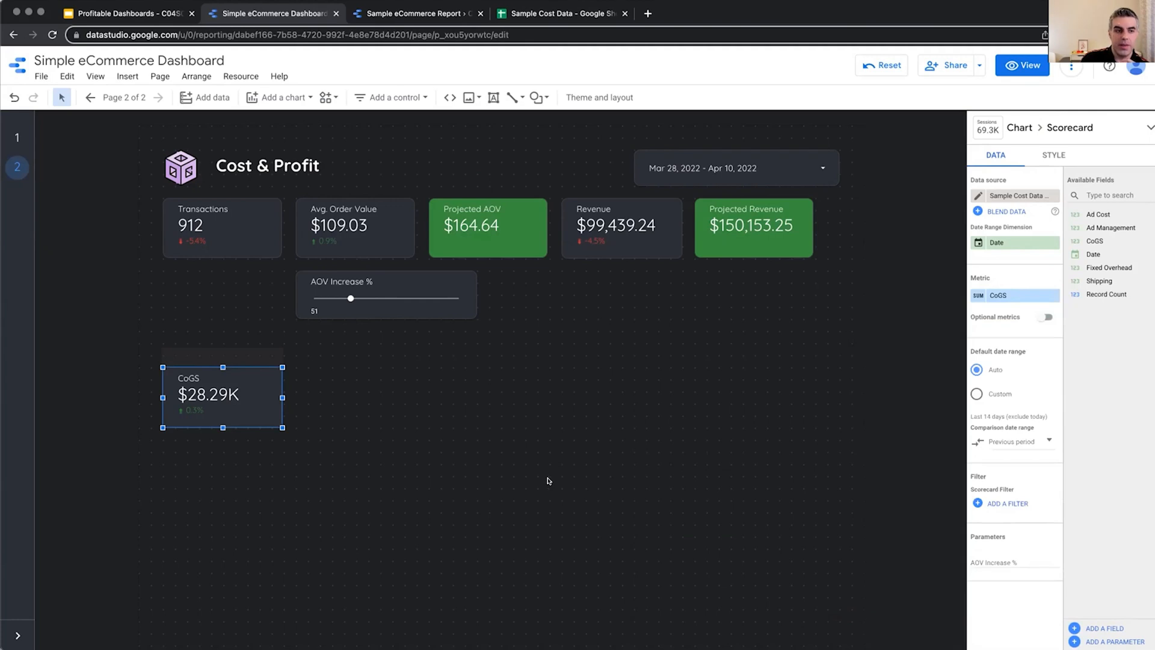
Step: Duplicate the CoGS scorecard to the space beside it and narrow both cards to the same width with a small gap
{"action": "left_click_drag", "start_coordinate": [236, 420], "coordinate": [356, 392]}
{"action": "left_click", "coordinate": [276, 396]}
{"action": "left_click_drag", "start_coordinate": [283, 397], "coordinate": [260, 396]}
{"action": "left_click", "coordinate": [373, 409]}
{"action": "left_click_drag", "start_coordinate": [414, 398], "coordinate": [352, 377]}
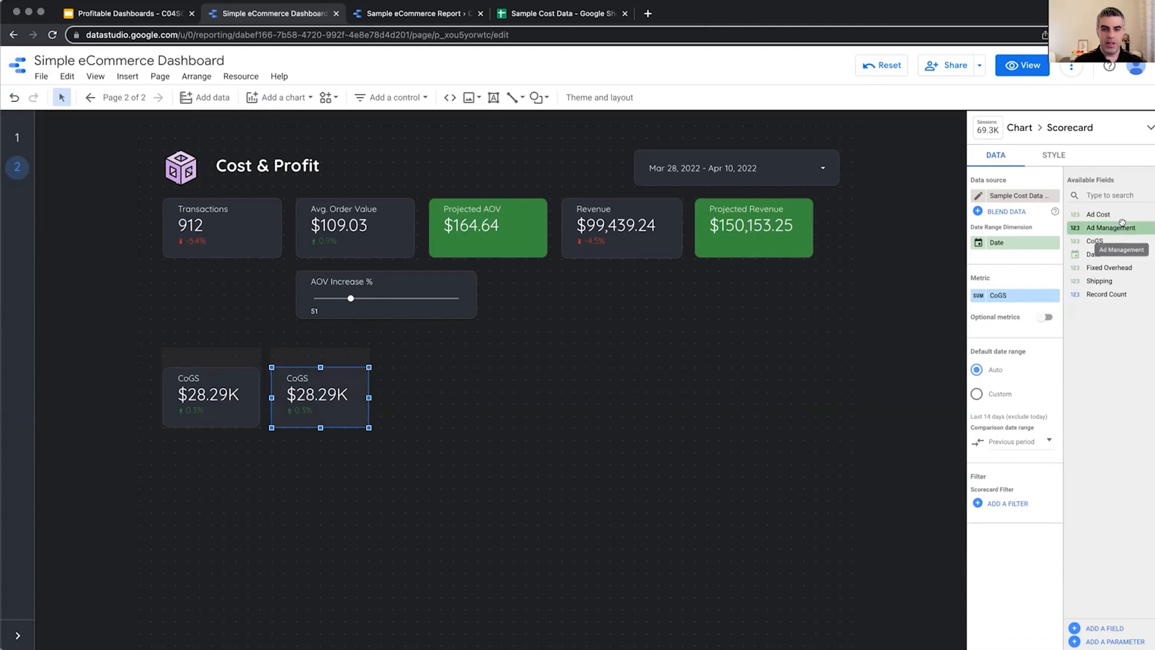
Step: Complete the cost row with duplicated scorecards whose metrics are Ad Management, Ad Cost, Fixed Overhead and Shipping
{"action": "left_click_drag", "start_coordinate": [1123, 224], "coordinate": [1047, 299]}
{"action": "left_click_drag", "start_coordinate": [1026, 291], "coordinate": [1025, 292]}
{"action": "key", "text": "super+c"}
{"action": "key", "text": "super+v"}
{"action": "left_click_drag", "start_coordinate": [318, 402], "coordinate": [414, 390]}
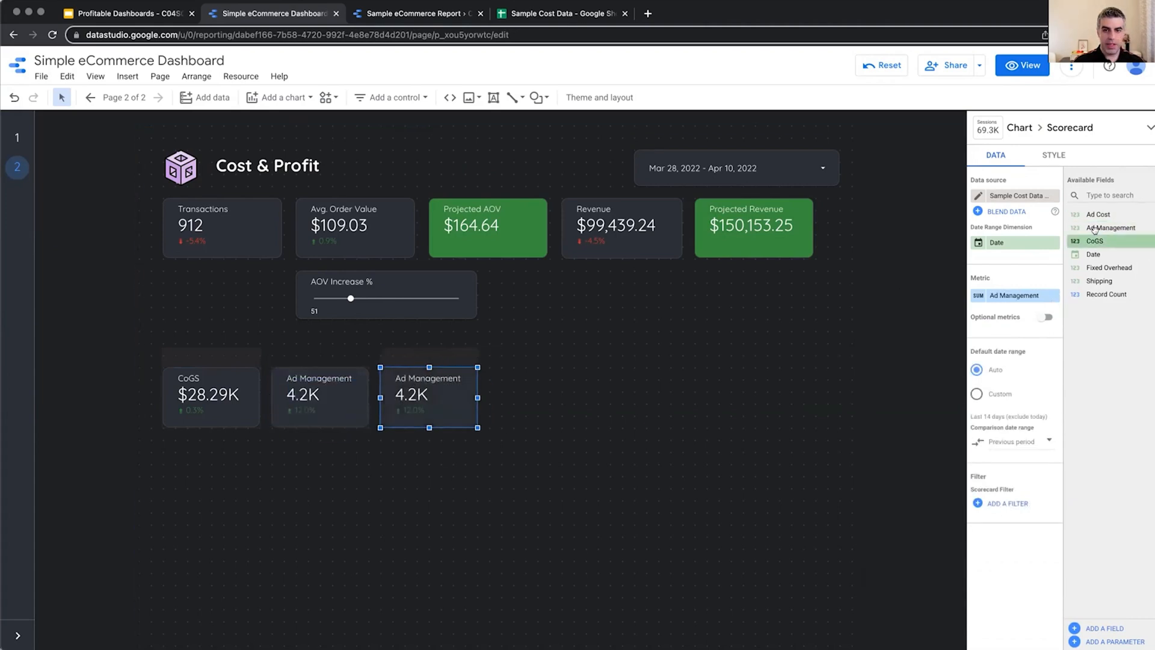
{"action": "left_click_drag", "start_coordinate": [1113, 213], "coordinate": [1026, 283]}
{"action": "left_click_drag", "start_coordinate": [1027, 283], "coordinate": [1021, 294]}
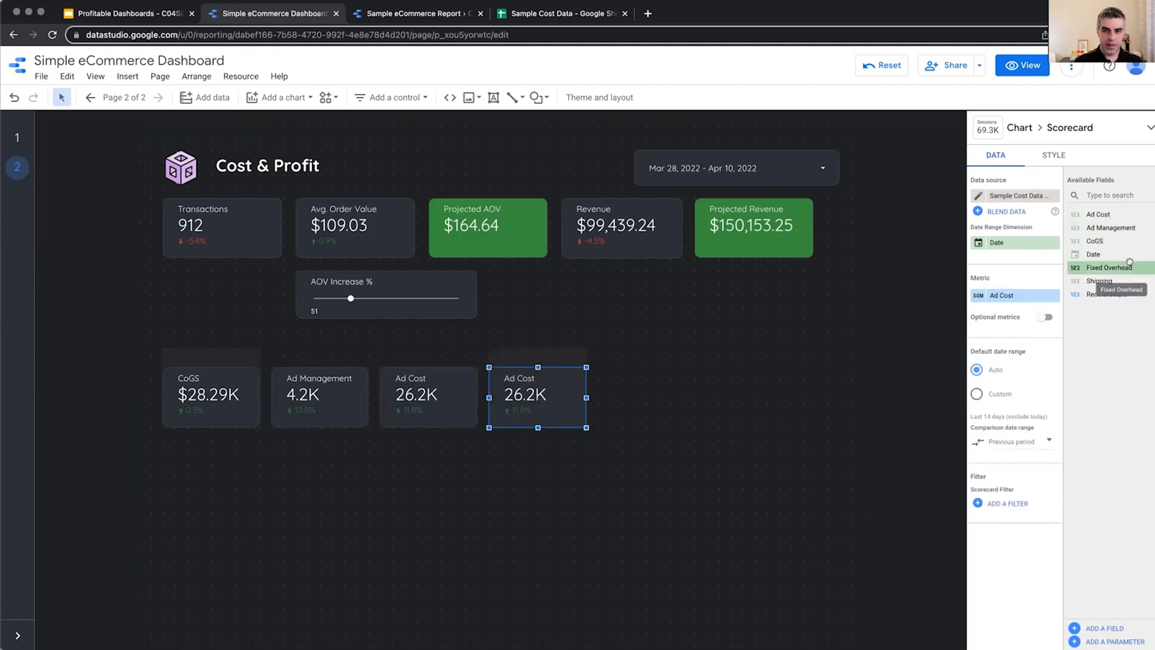
{"action": "left_click_drag", "start_coordinate": [1131, 263], "coordinate": [1021, 295]}
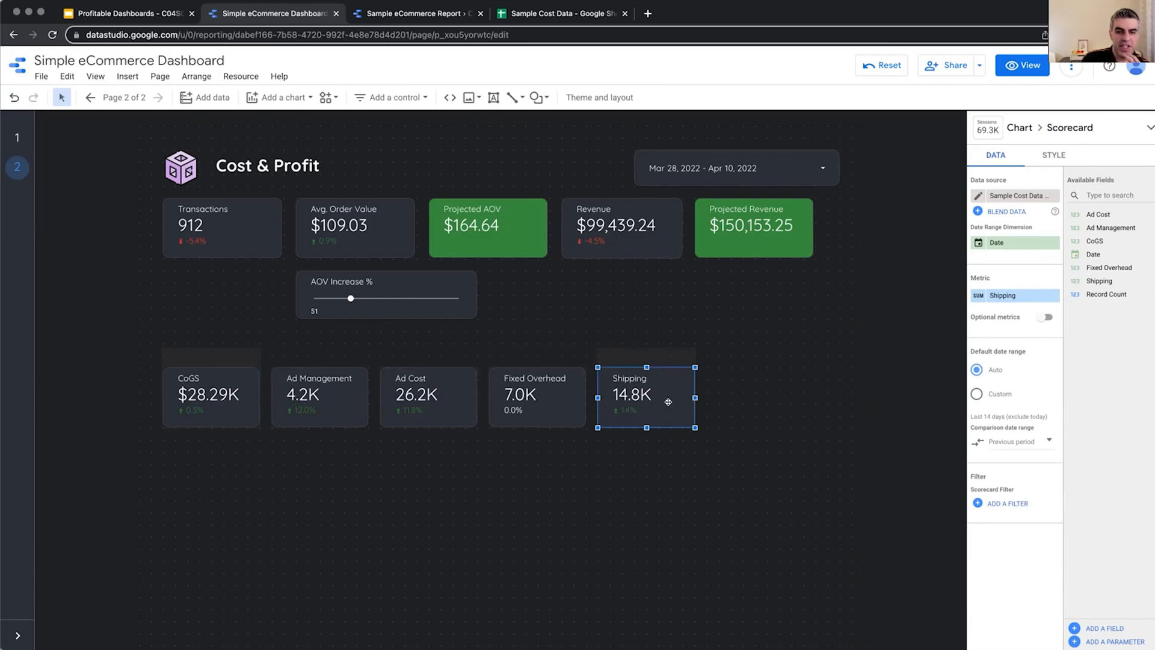
Step: Open the CoGS scorecard's Sample Cost Data source for editing and set the Ad Cost field's type to Currency (USD - US Dollar ($))
{"action": "left_click", "coordinate": [233, 418]}
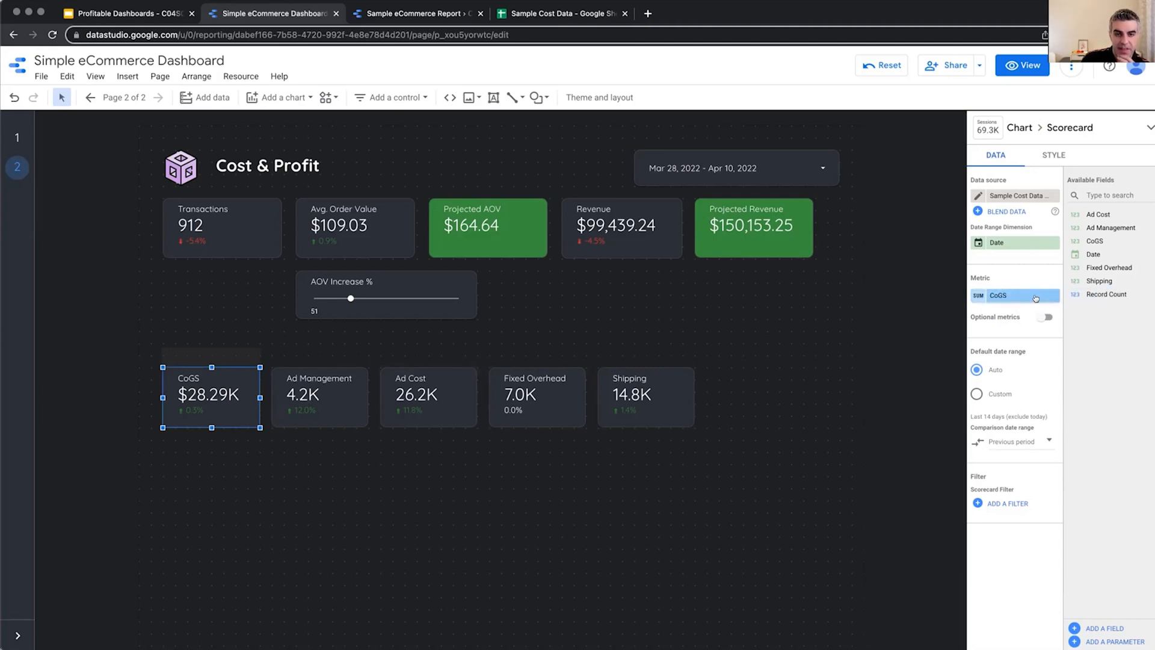
{"action": "left_click", "coordinate": [978, 196]}
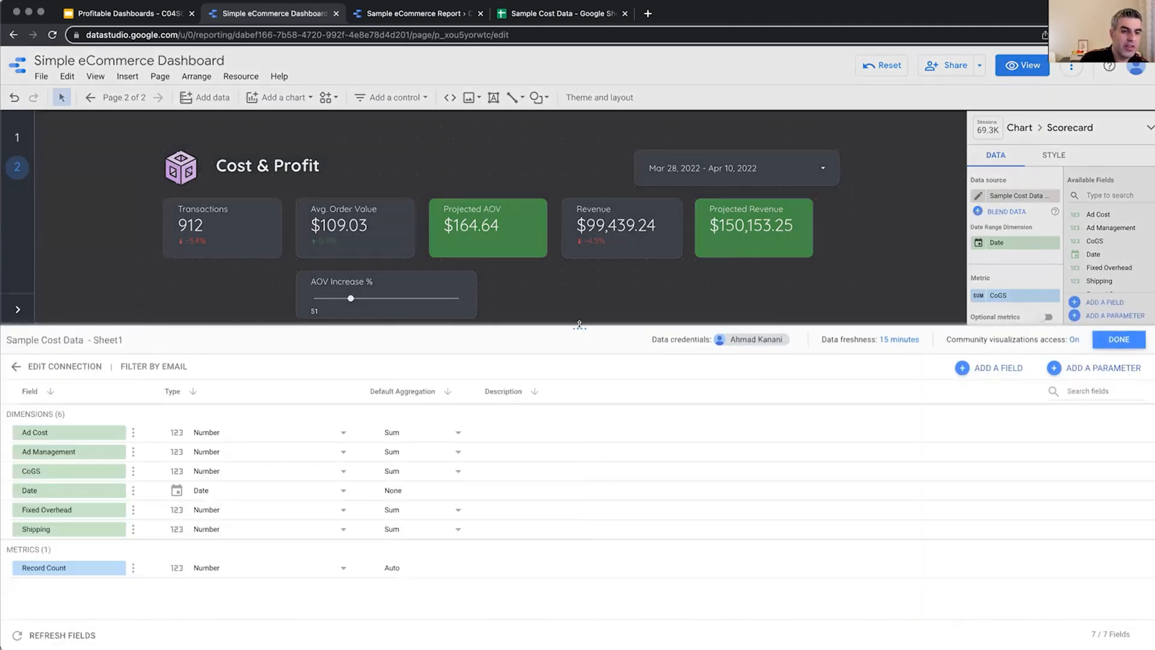
{"action": "left_click_drag", "start_coordinate": [581, 346], "coordinate": [583, 218]}
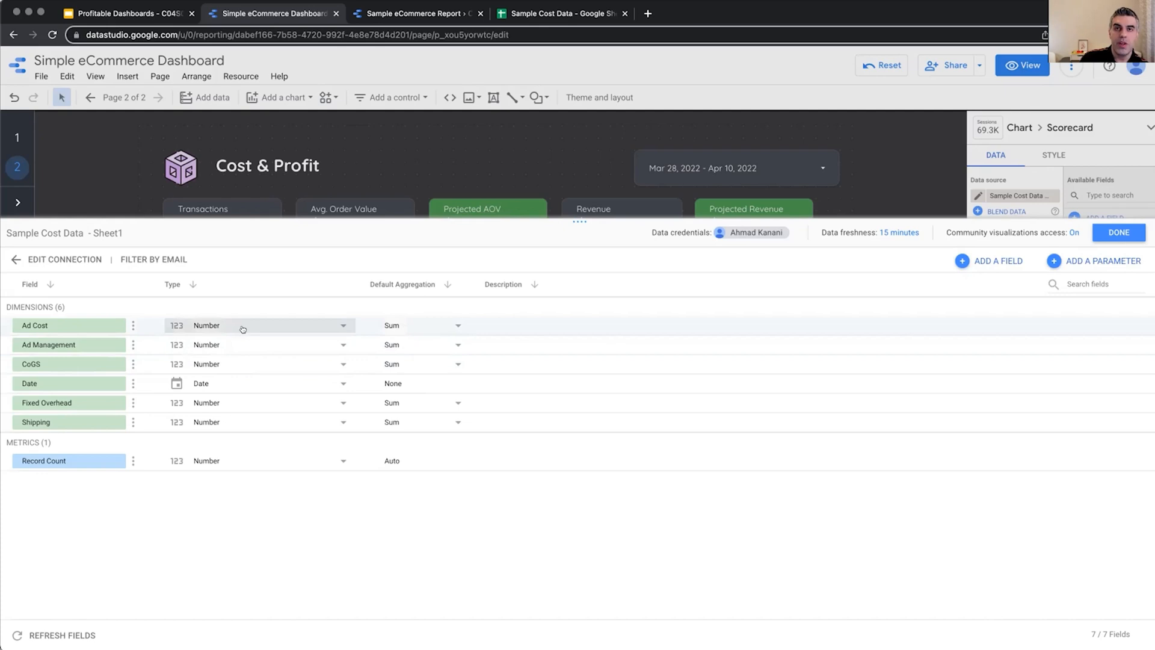
{"action": "left_click", "coordinate": [53, 325]}
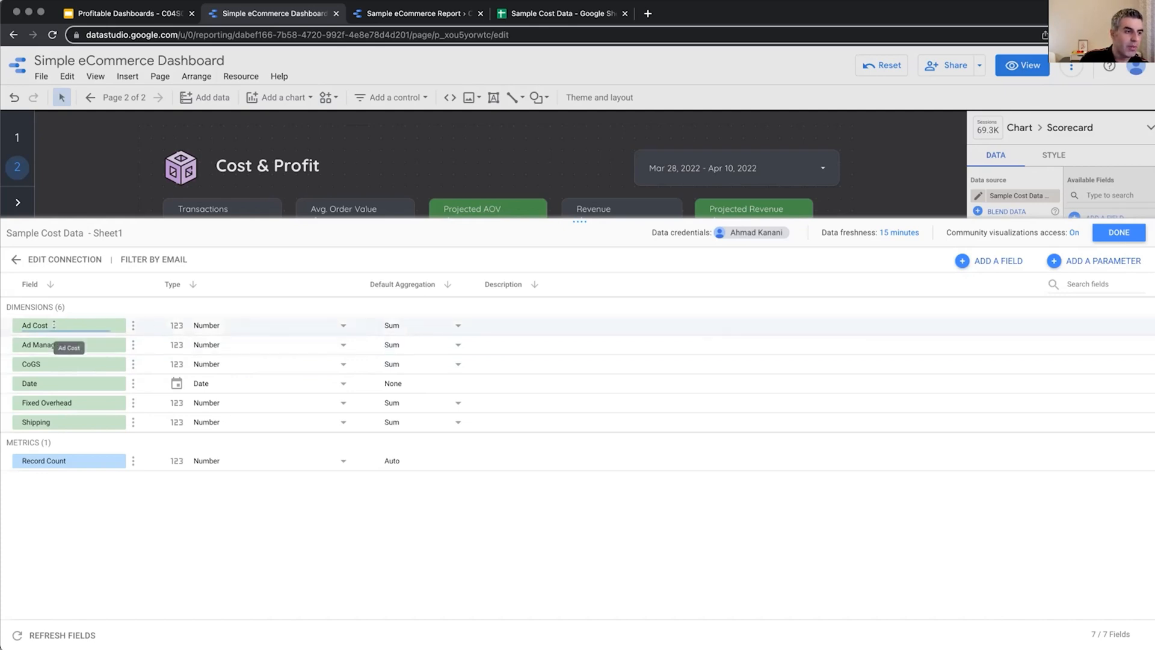
{"action": "left_click", "coordinate": [268, 326]}
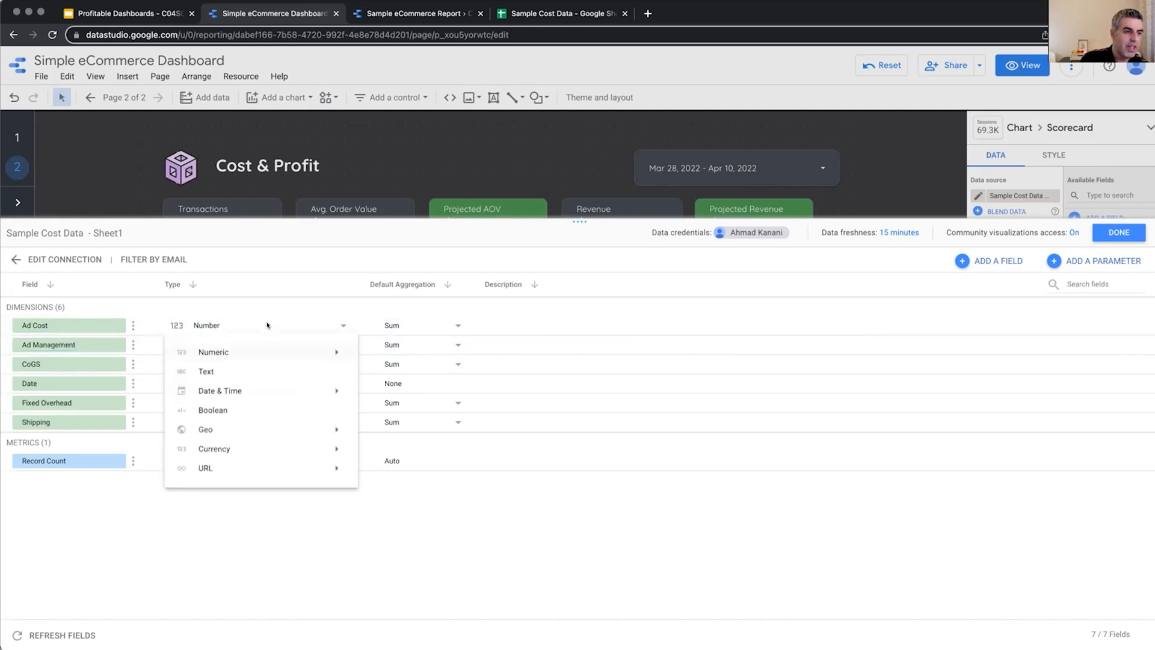
{"action": "mouse_move", "coordinate": [292, 449]}
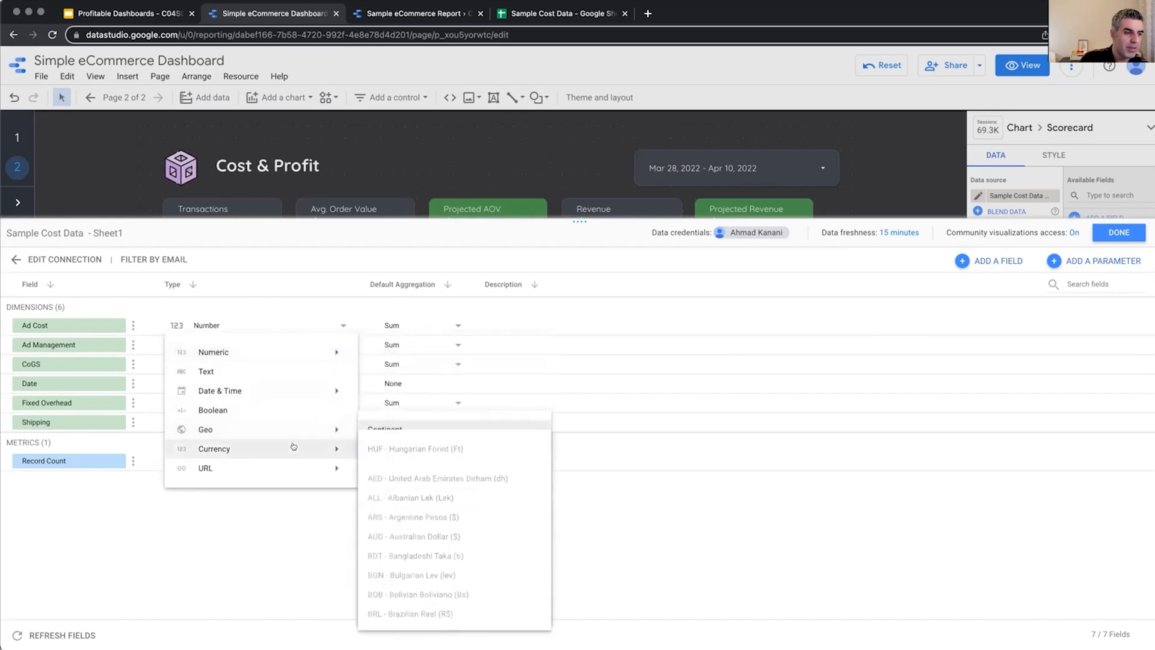
{"action": "scroll", "coordinate": [408, 445], "scroll_direction": "down", "scroll_amount": 20}
{"action": "left_click", "coordinate": [413, 514]}
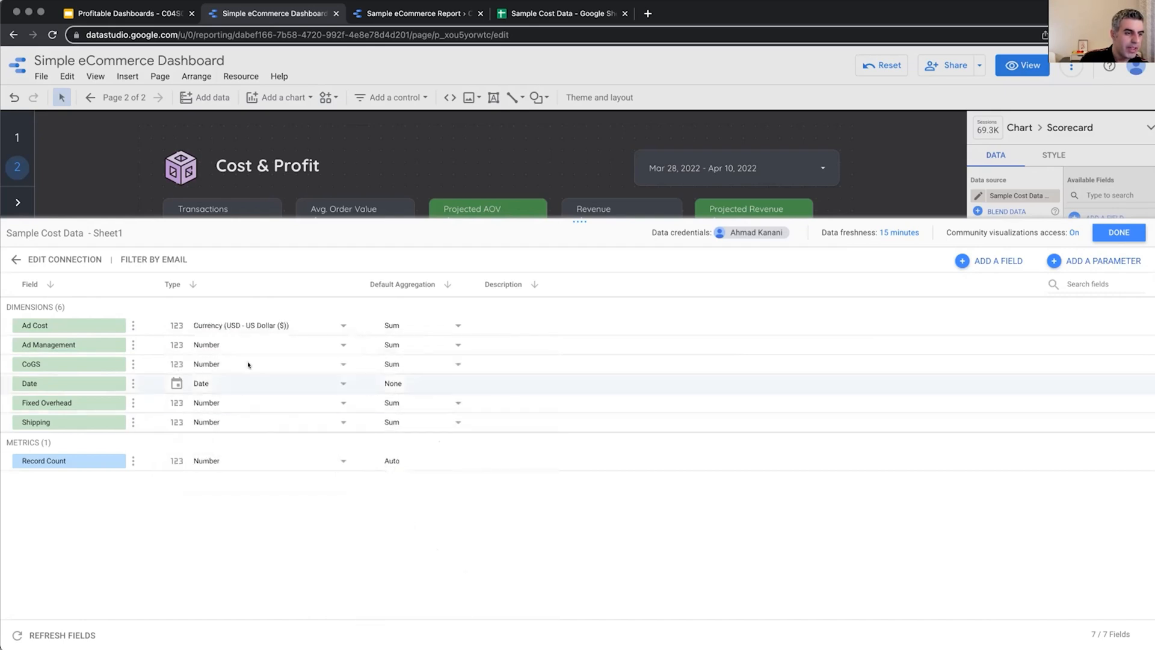
Step: Set the types of the Ad Management and CoGS fields to Currency (USD - US Dollar ($))
{"action": "left_click", "coordinate": [332, 346]}
{"action": "left_click", "coordinate": [337, 345]}
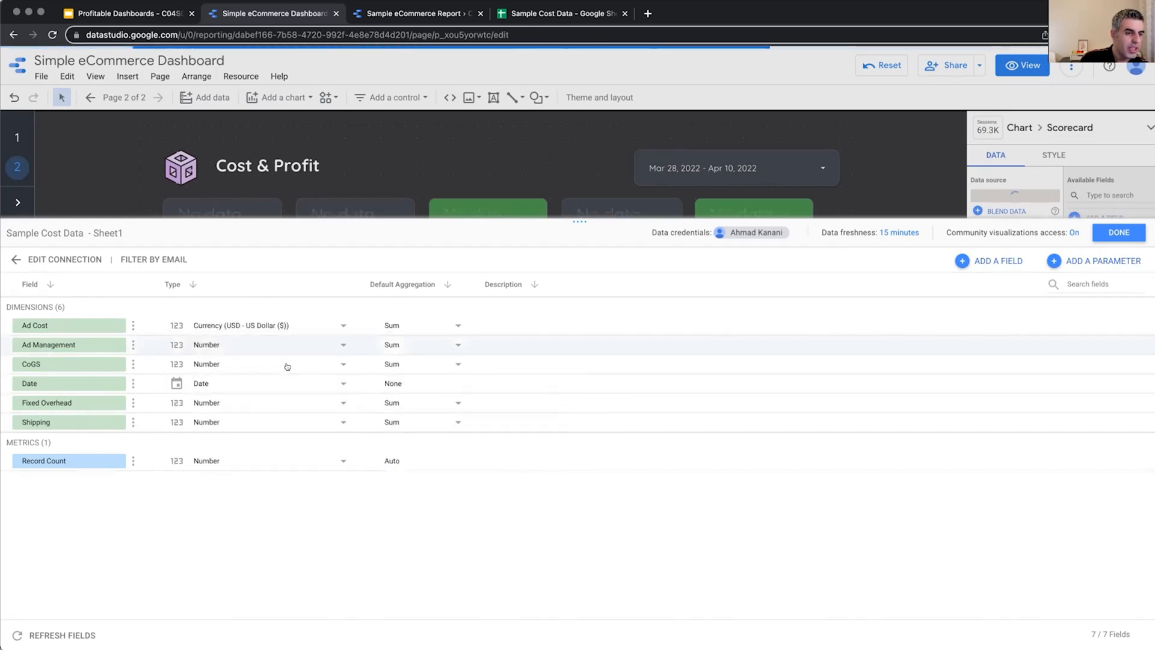
{"action": "left_click", "coordinate": [330, 346]}
{"action": "mouse_move", "coordinate": [299, 468]}
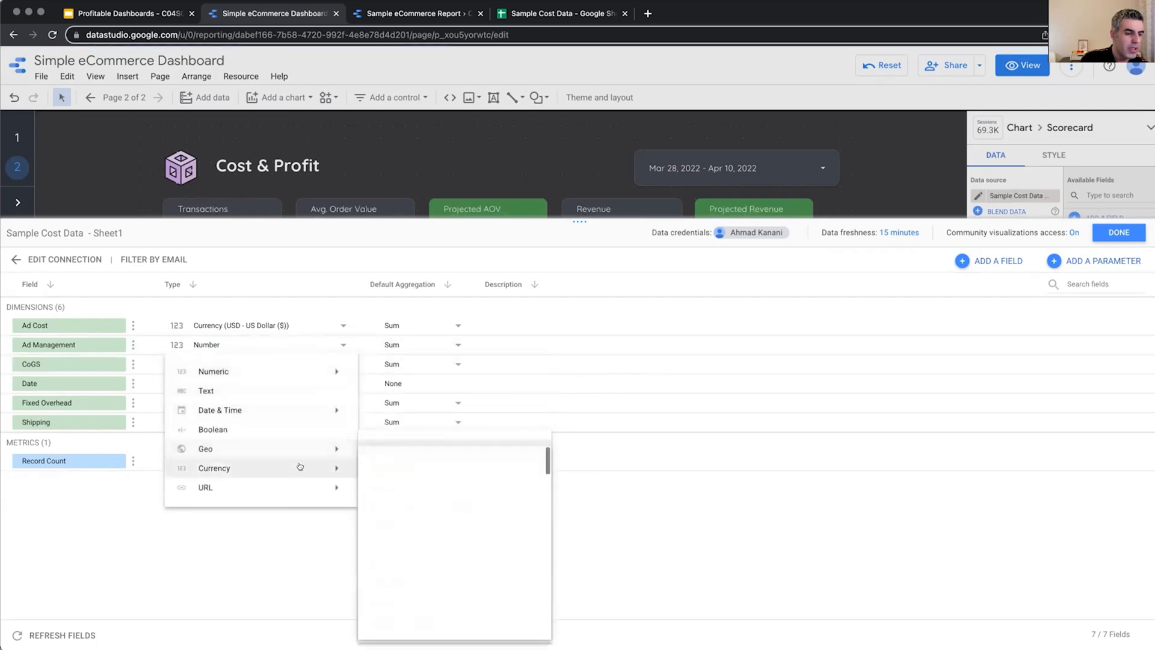
{"action": "left_click", "coordinate": [425, 484]}
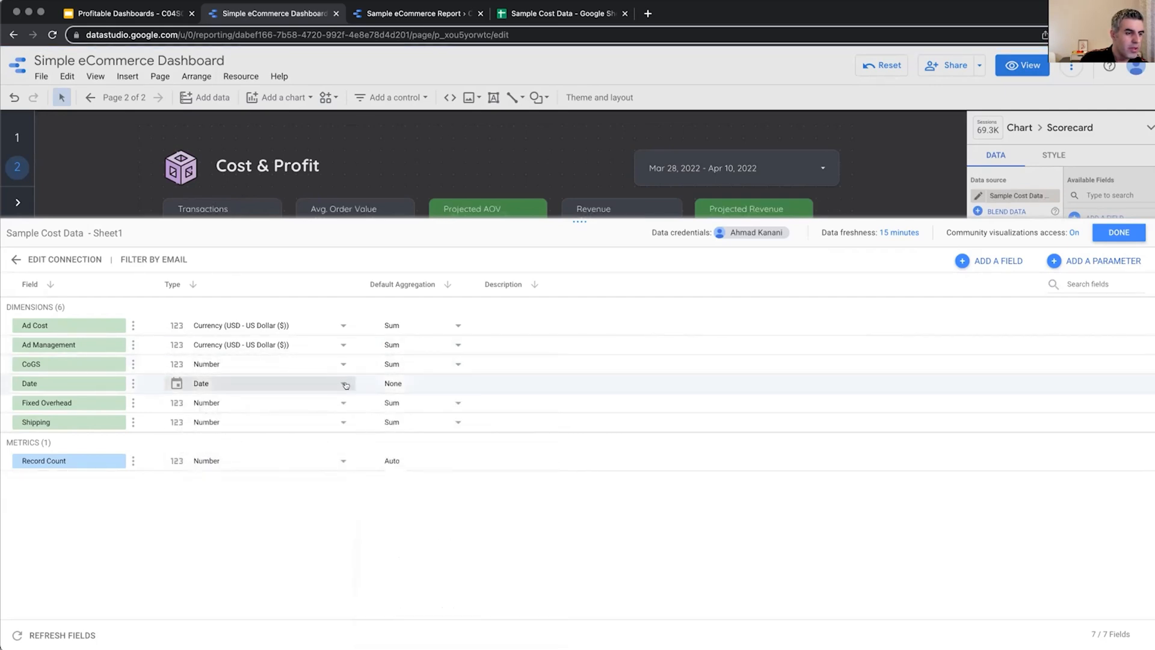
{"action": "left_click", "coordinate": [345, 365]}
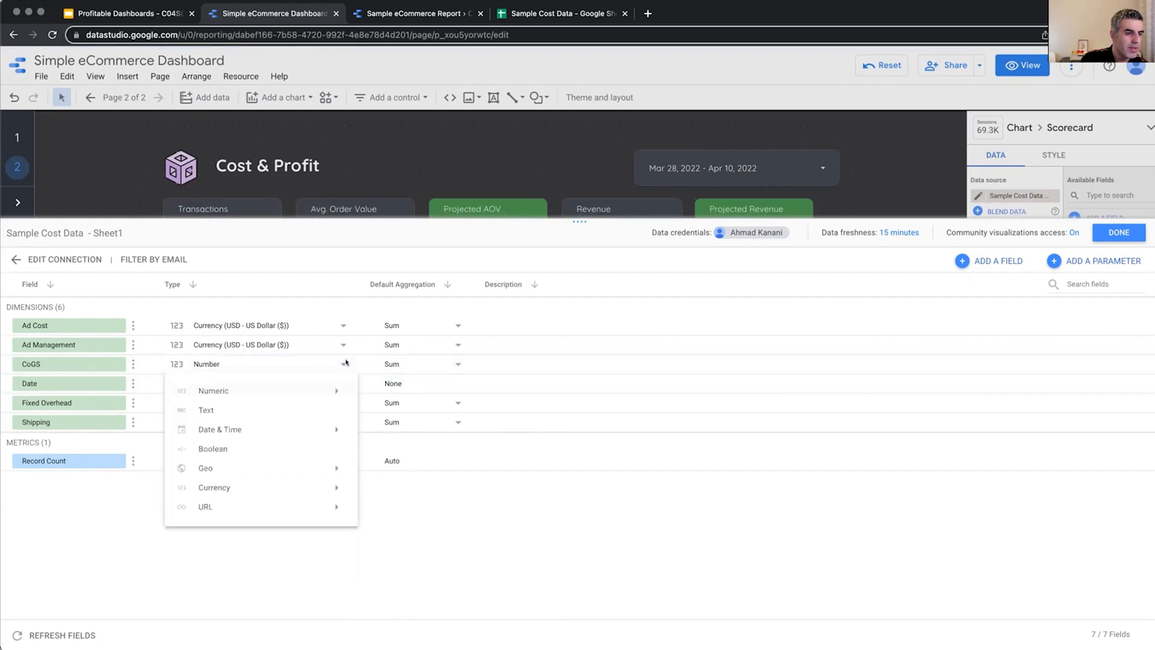
{"action": "mouse_move", "coordinate": [330, 488]}
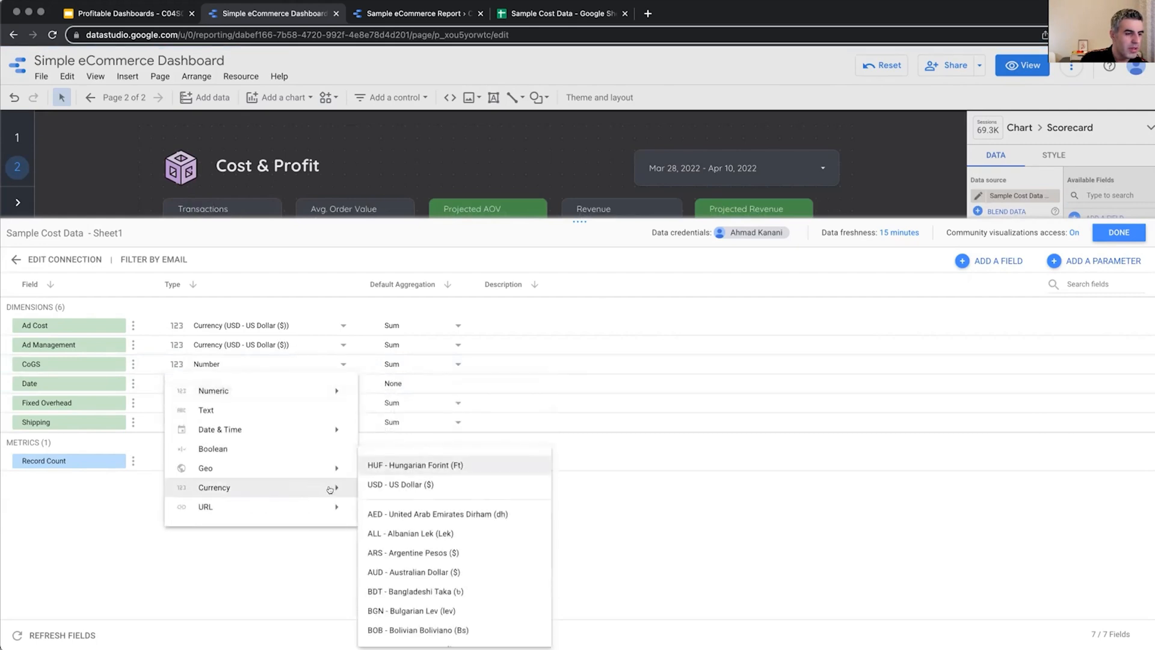
{"action": "left_click", "coordinate": [390, 484]}
Step: Set the types of the Fixed Overhead and Shipping fields to Currency (USD - US Dollar ($)) and finish editing the data source
{"action": "left_click", "coordinate": [333, 403]}
{"action": "left_click", "coordinate": [314, 519]}
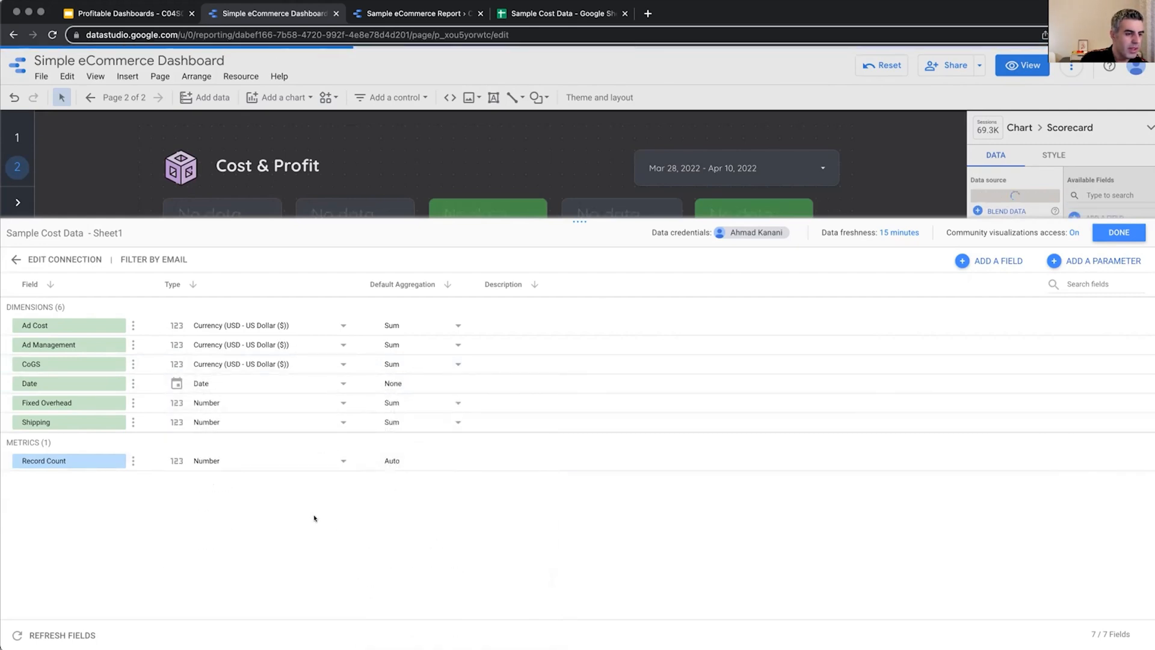
{"action": "left_click", "coordinate": [331, 405]}
{"action": "left_click", "coordinate": [332, 405]}
{"action": "left_click", "coordinate": [283, 405]}
{"action": "mouse_move", "coordinate": [325, 526]}
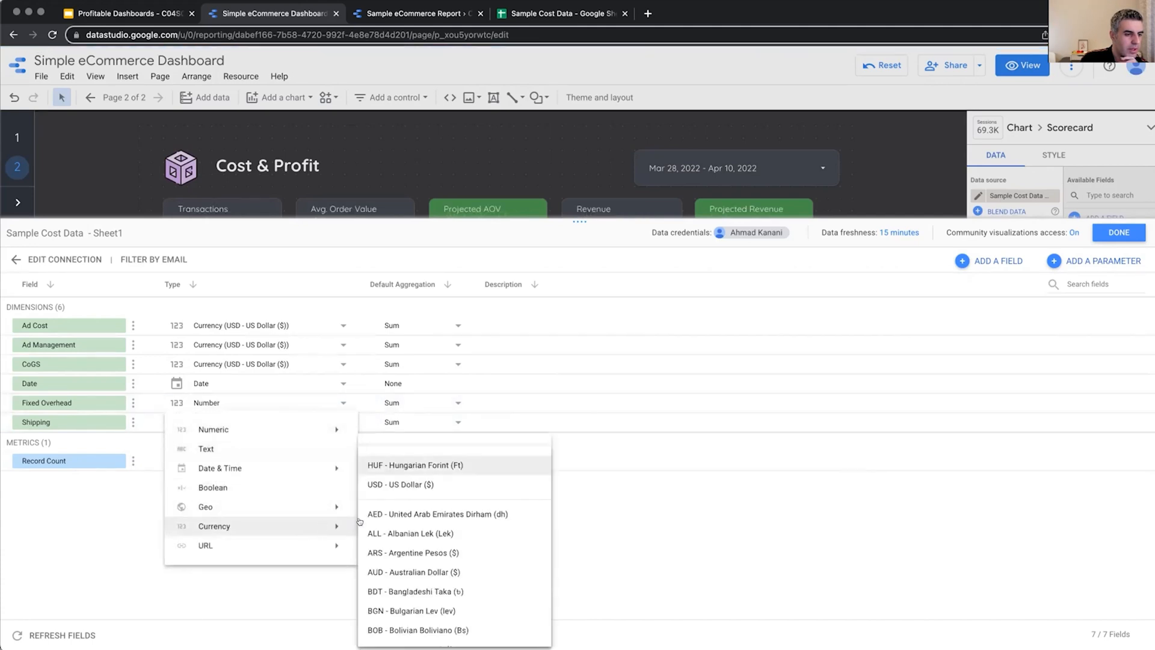
{"action": "left_click", "coordinate": [394, 484]}
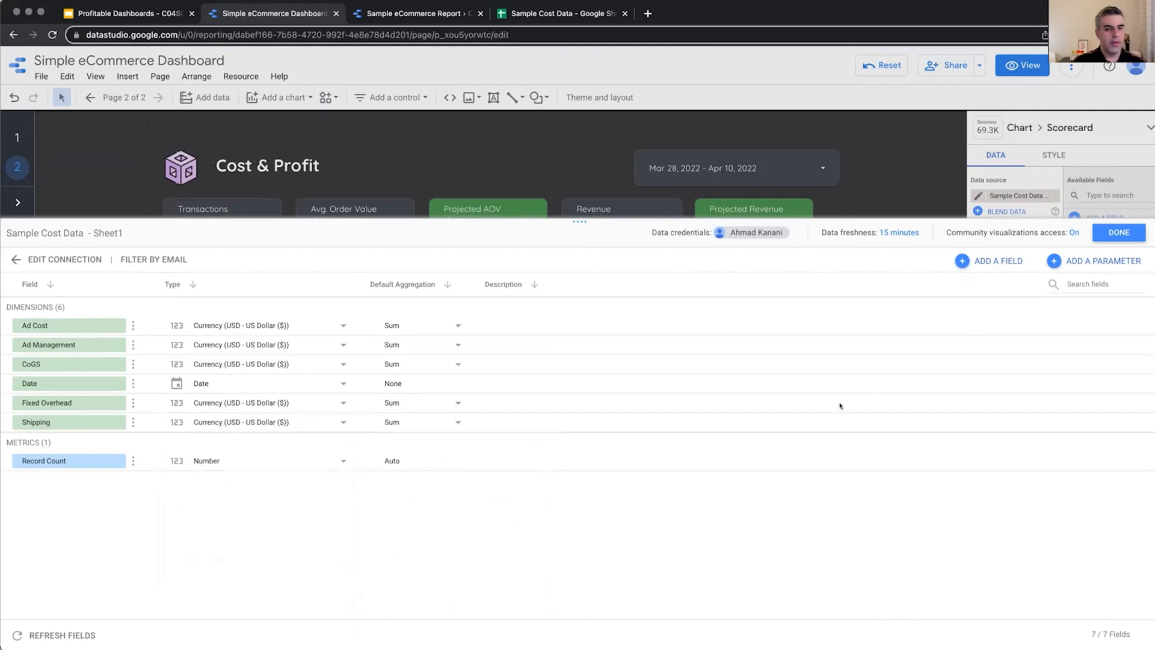
{"action": "left_click", "coordinate": [1110, 233]}
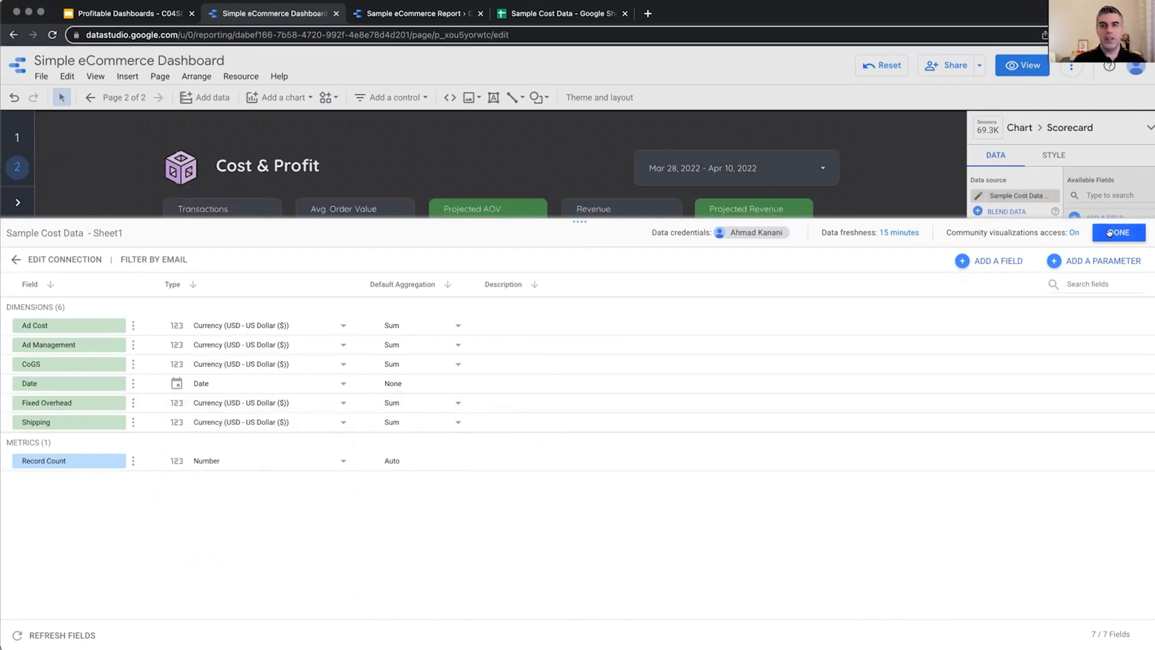
{"action": "left_click", "coordinate": [1110, 233]}
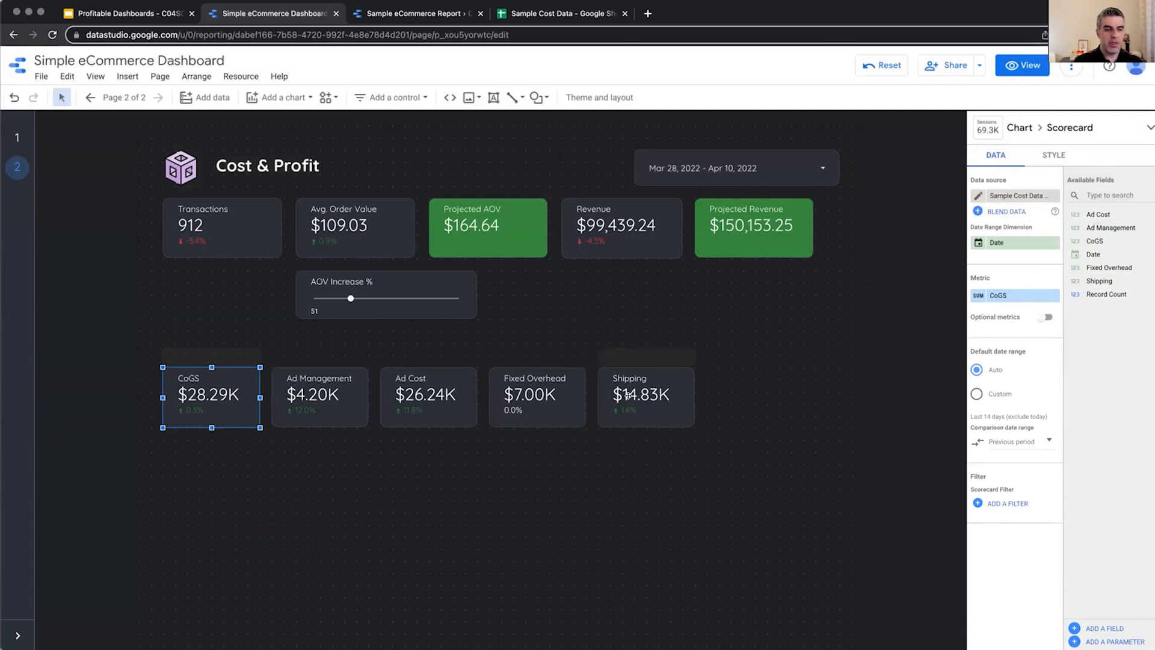
Step: Compare with the Total Cost scorecard in the Sample eCommerce Report and review the cost columns in the Sample Cost Data sheet
{"action": "left_click", "coordinate": [412, 13]}
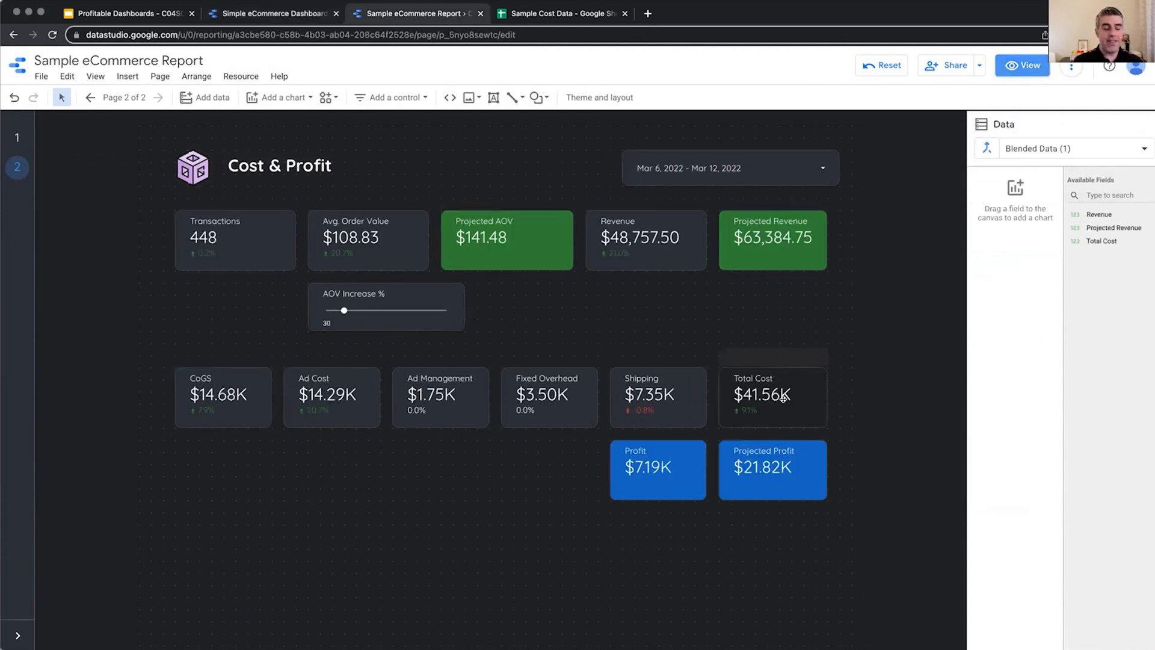
{"action": "left_click", "coordinate": [550, 13]}
{"action": "scroll", "coordinate": [364, 217], "scroll_direction": "up", "scroll_amount": 20}
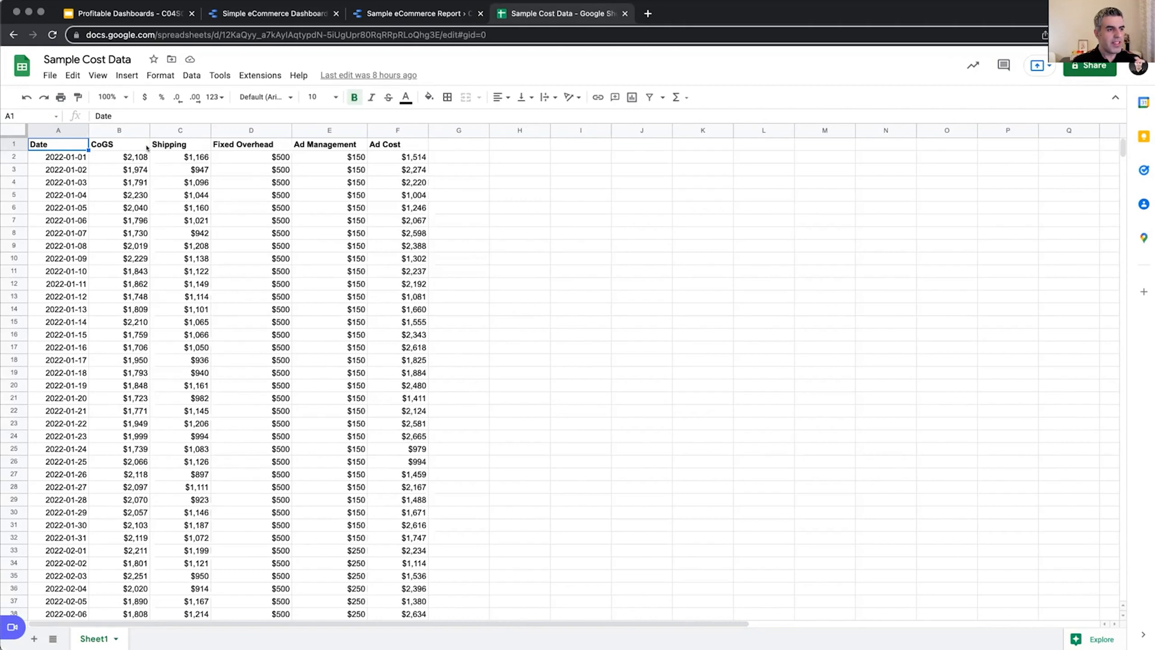
{"action": "left_click", "coordinate": [311, 15]}
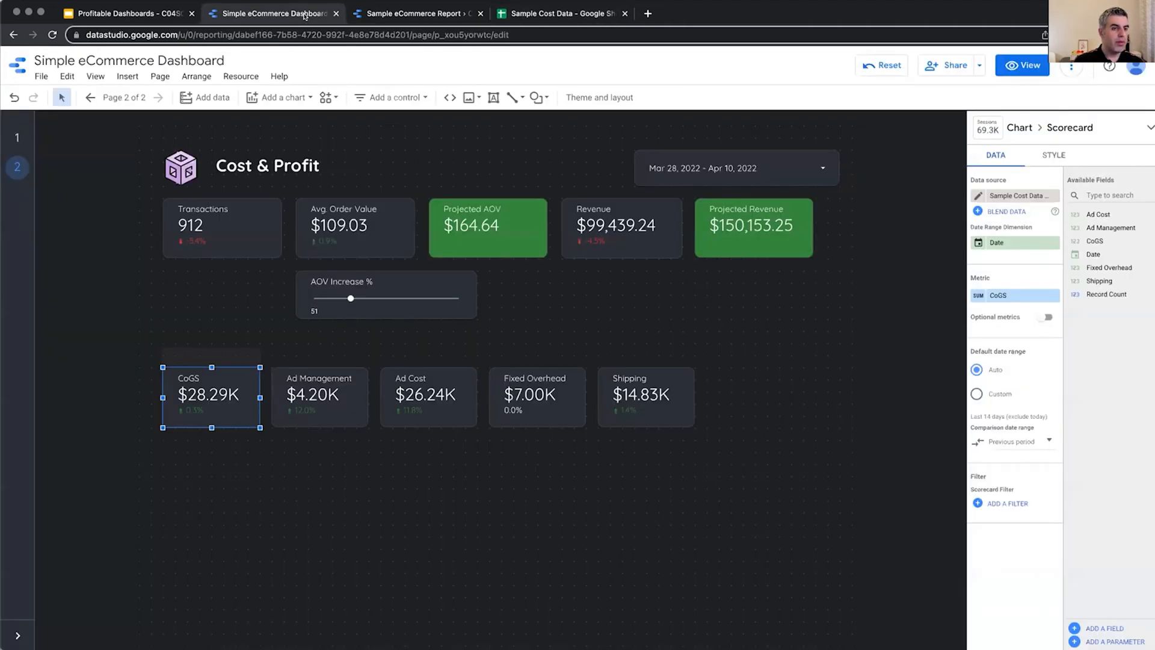
Step: Duplicate the Shipping scorecard to the end of the cost row and widen the copy to the Projected Revenue card's edge
{"action": "left_click", "coordinate": [663, 411]}
{"action": "key", "text": "super+c"}
{"action": "key", "text": "super+v"}
{"action": "left_click_drag", "start_coordinate": [647, 405], "coordinate": [816, 397]}
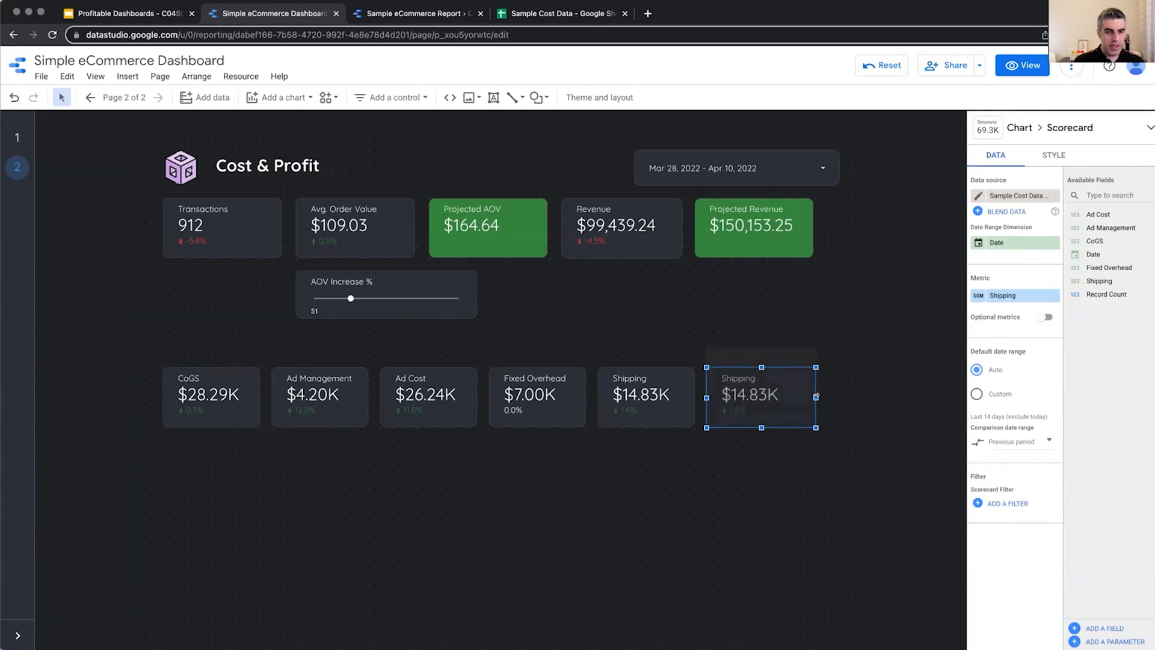
Step: Give the duplicated Shipping scorecard at the end of the cost row a black background
{"action": "left_click", "coordinate": [1055, 155]}
{"action": "scroll", "coordinate": [1018, 586], "scroll_direction": "down", "scroll_amount": 10}
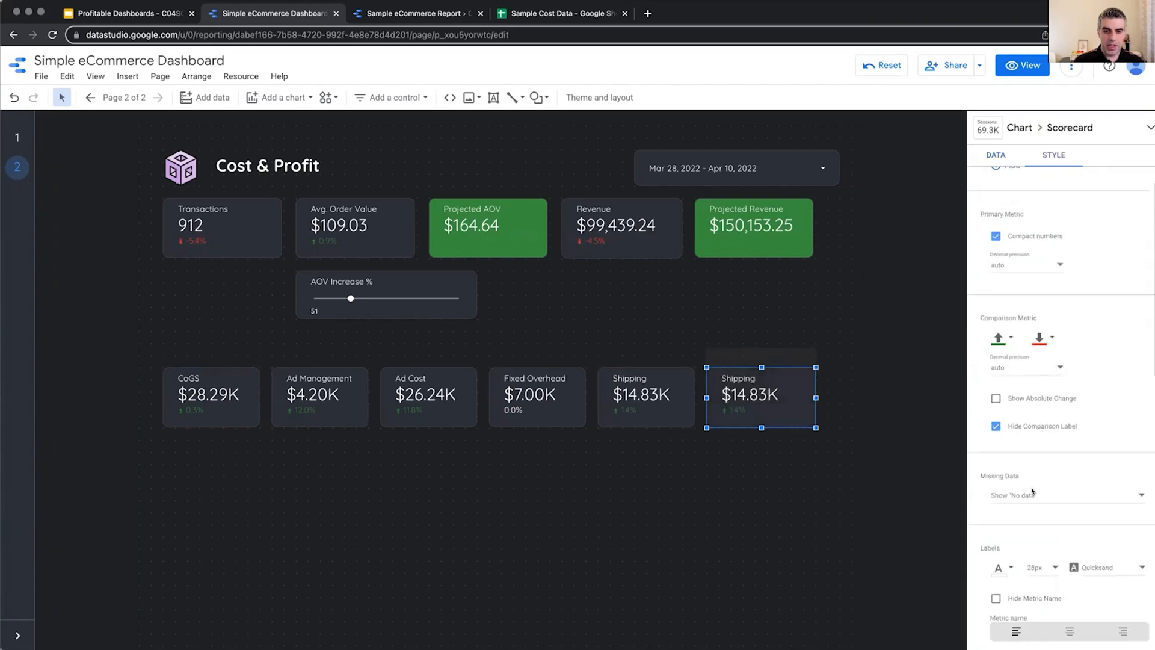
{"action": "left_click", "coordinate": [1000, 580]}
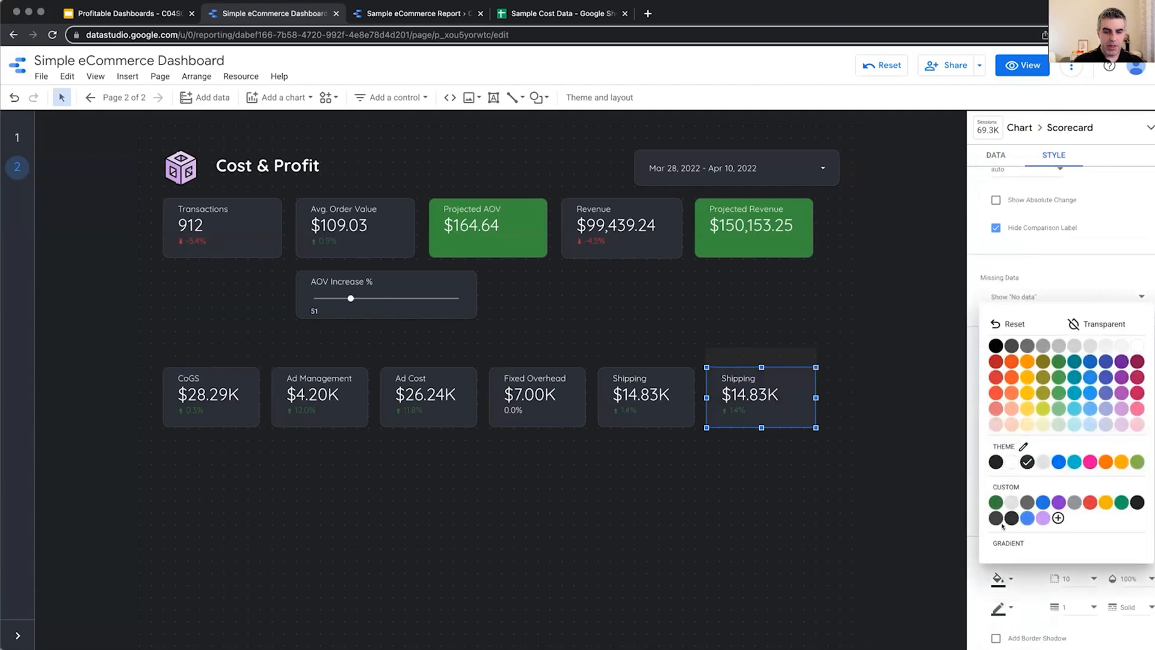
{"action": "left_click", "coordinate": [996, 346]}
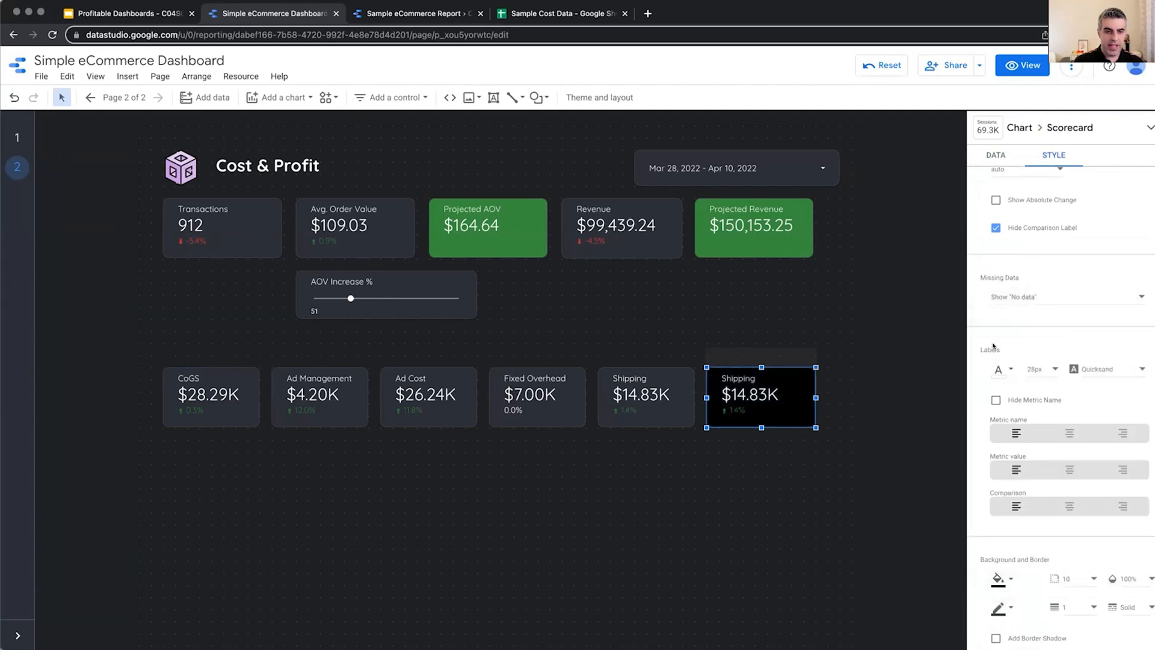
{"action": "left_click", "coordinate": [990, 152]}
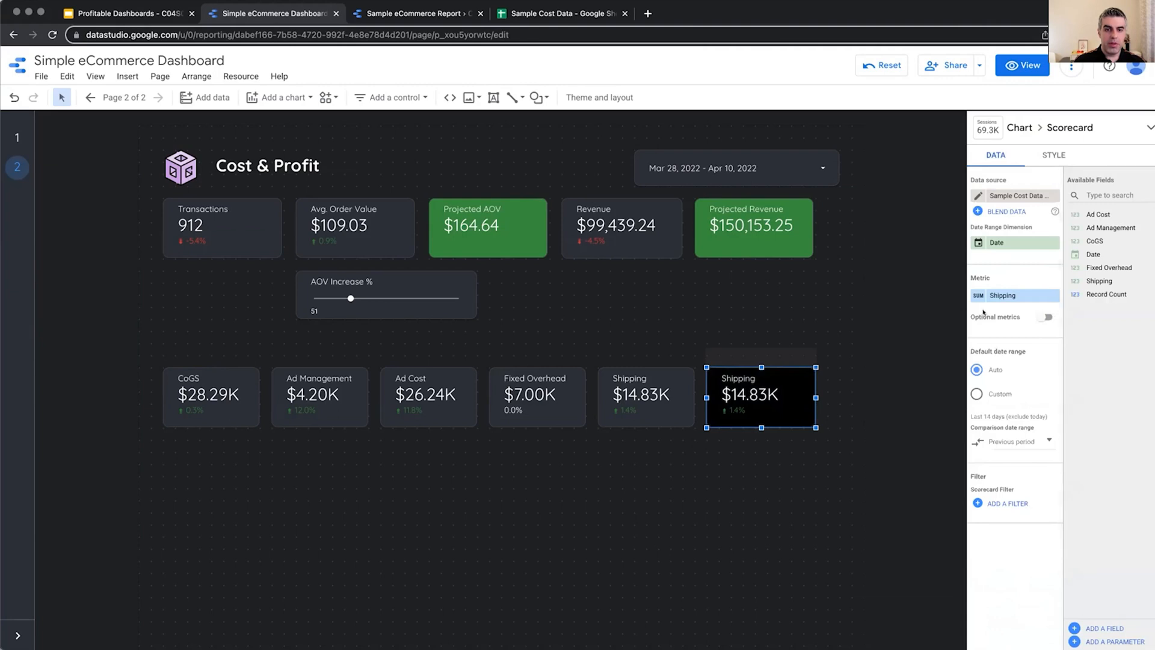
{"action": "left_click", "coordinate": [1009, 295]}
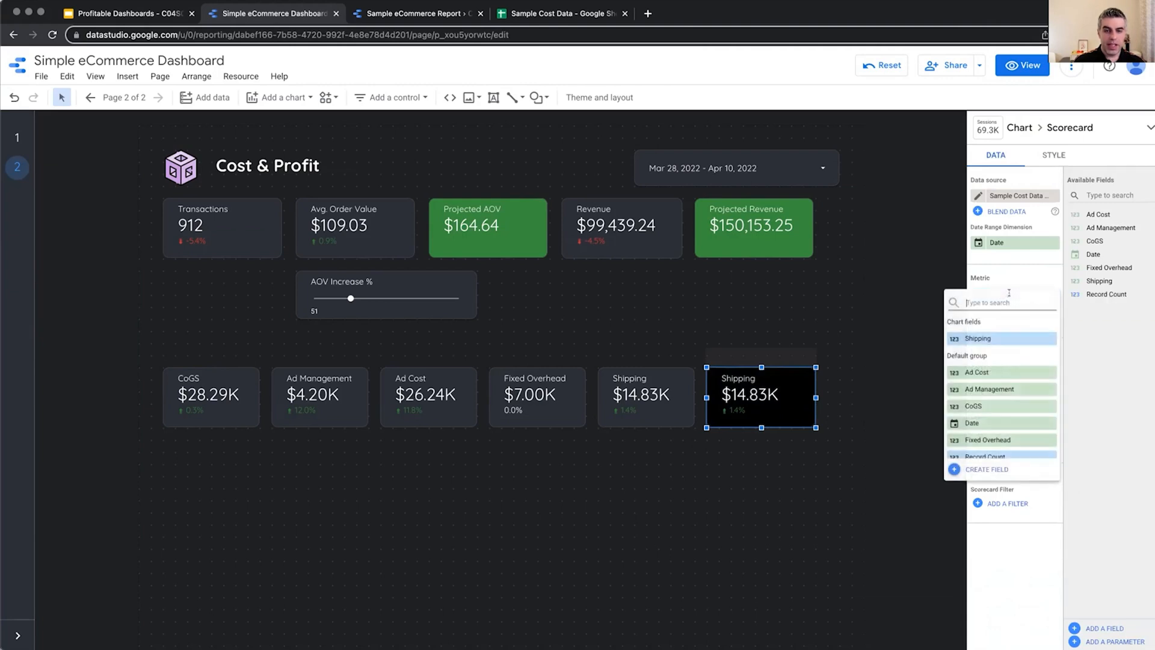
{"action": "left_click", "coordinate": [986, 470]}
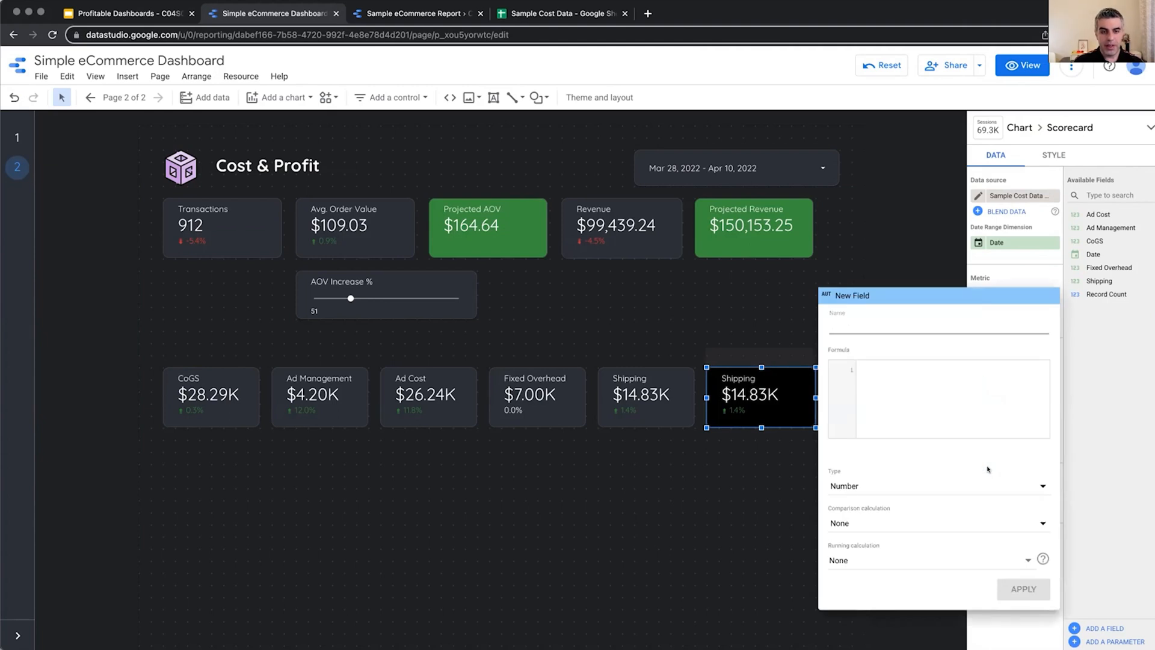
{"action": "left_click", "coordinate": [1092, 346]}
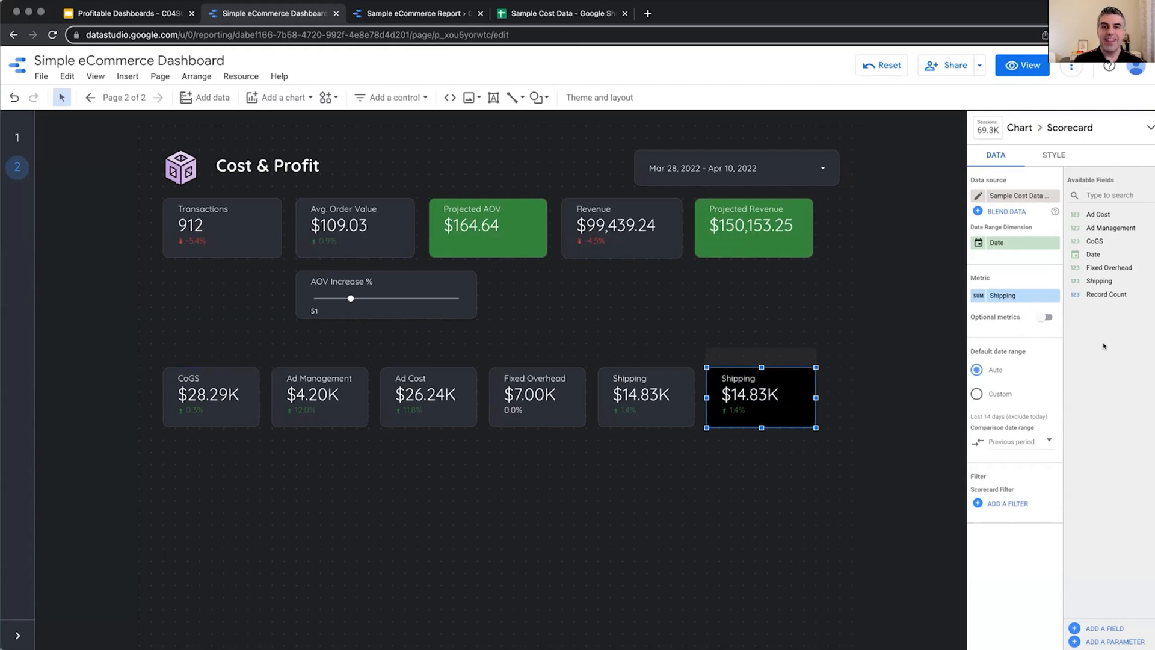
Step: Add a calculated field named Total Cost to the Sample Cost Data source
{"action": "left_click", "coordinate": [1100, 628]}
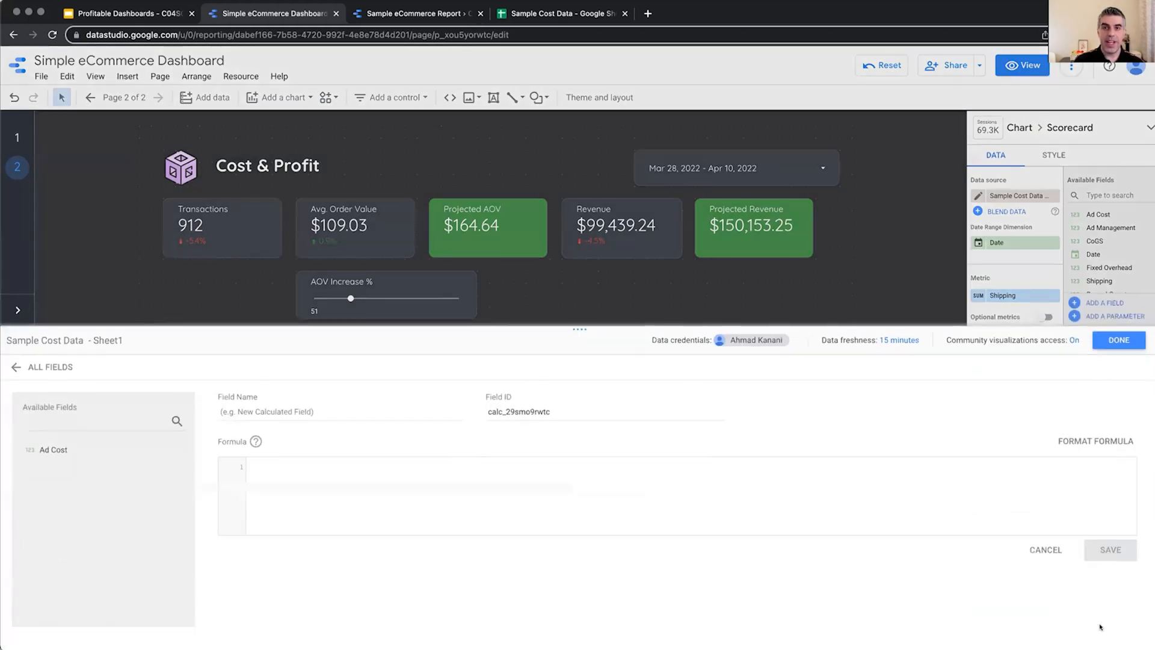
{"action": "left_click", "coordinate": [272, 411]}
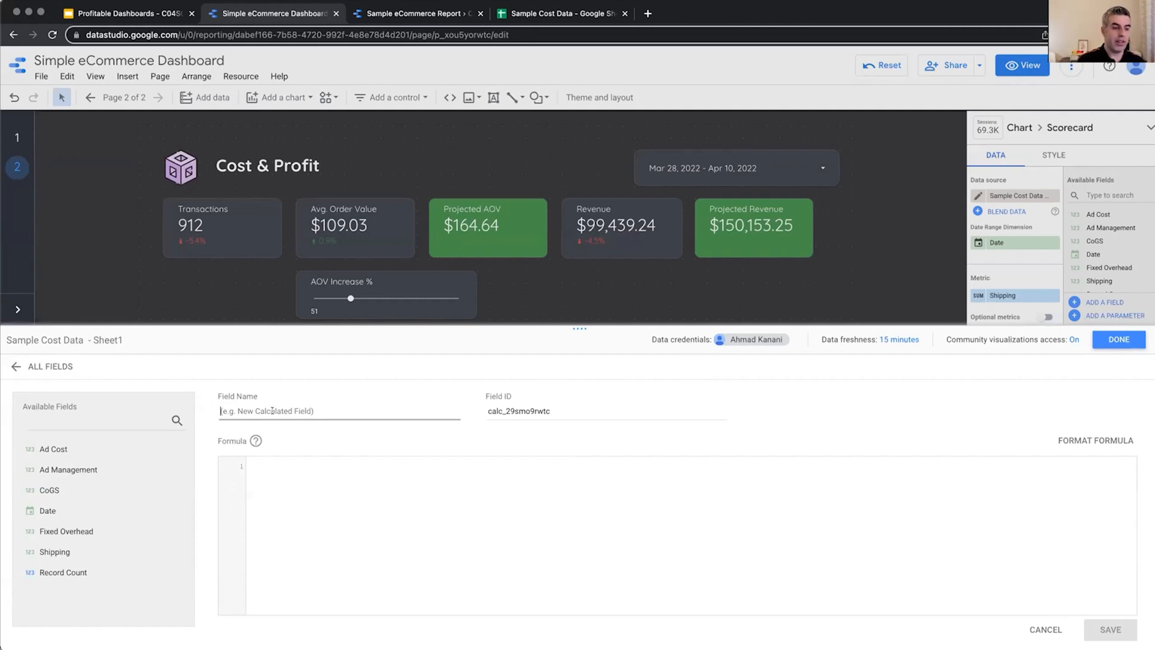
{"action": "type", "text": "Total Cost"}
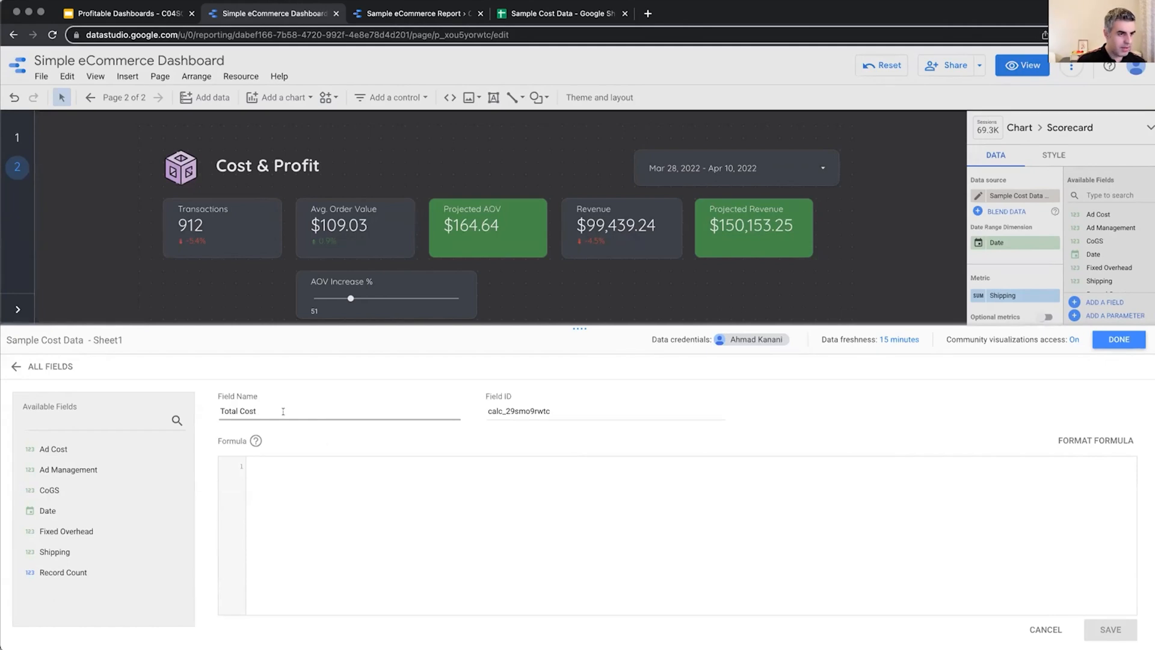
Step: Enter the Total Cost formula as CoGS + Ad Management + Ad Cost + Fixed Overhead + Shipping
{"action": "left_click", "coordinate": [289, 479]}
{"action": "type", "text": "CoGS+A"}
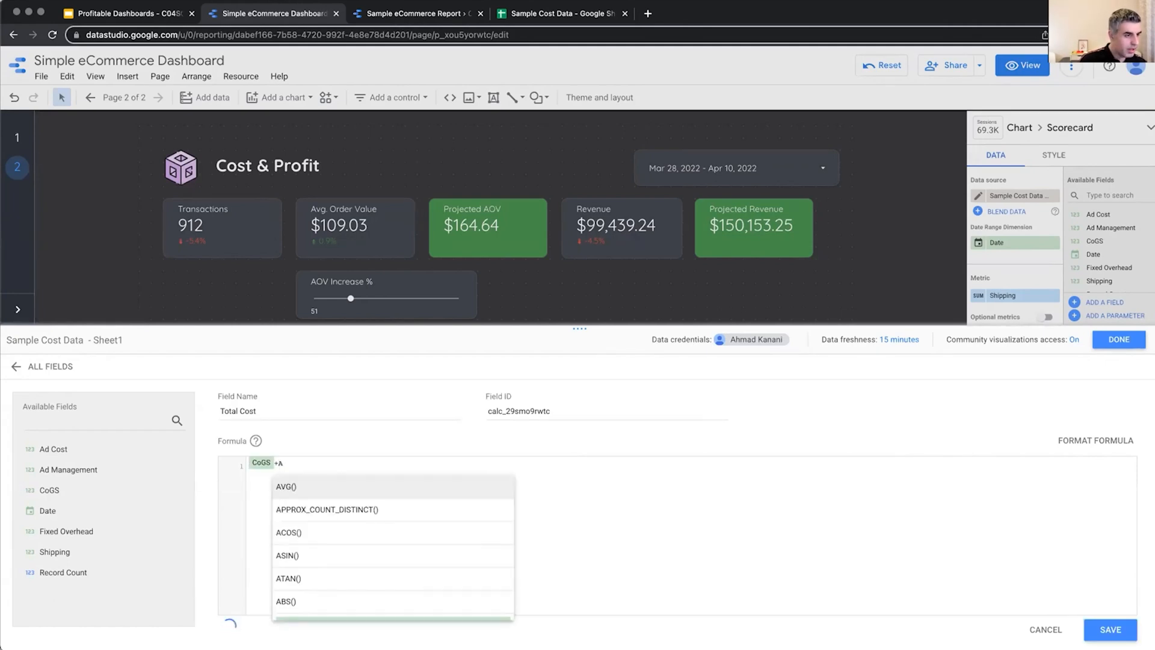
{"action": "type", "text": "d"}
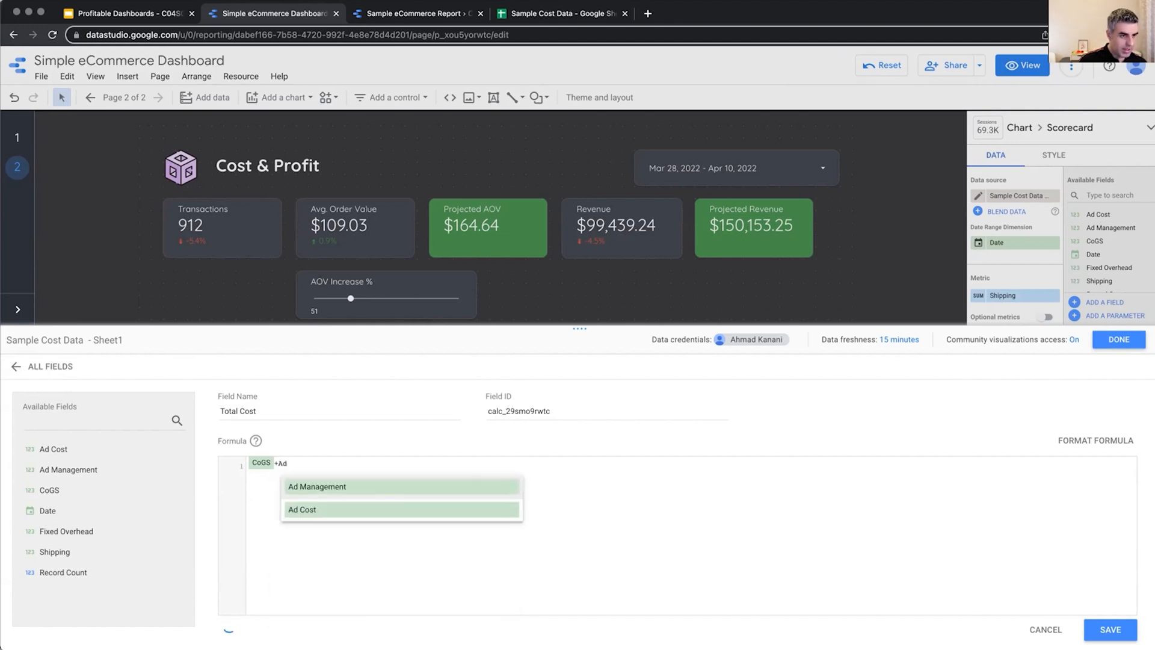
{"action": "key", "text": "Return"}
{"action": "type", "text": "+Ad"}
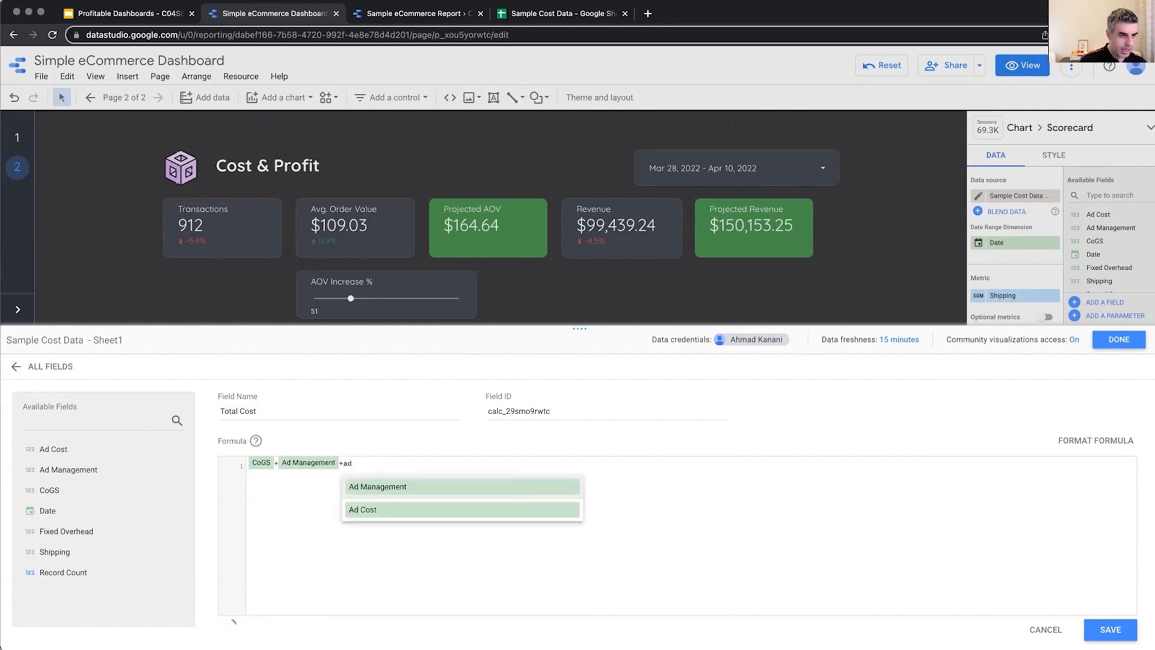
{"action": "key", "text": "Down"}
{"action": "key", "text": "Return"}
{"action": "type", "text": "+fixe"}
{"action": "key", "text": "Return"}
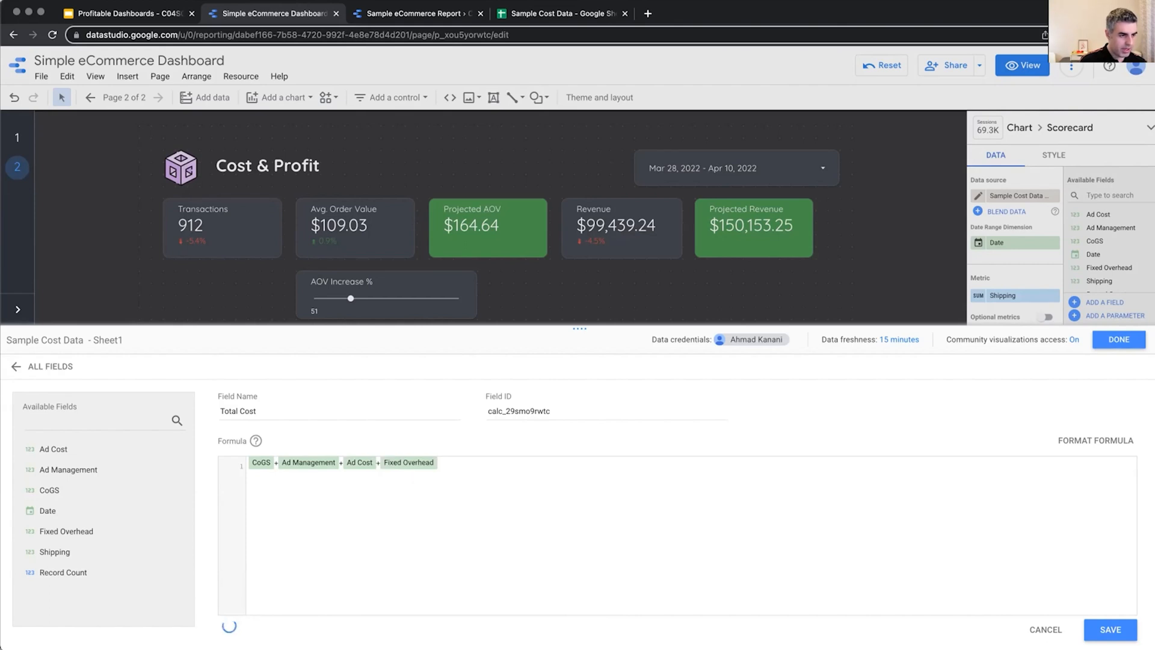
{"action": "type", "text": "+shi"}
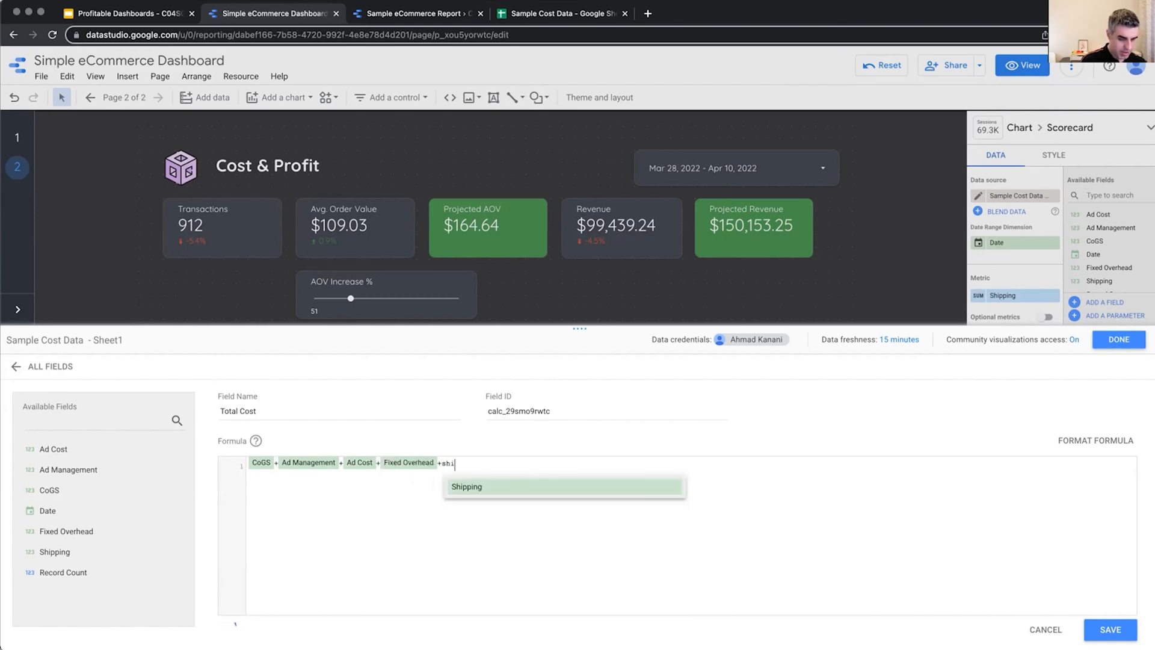
{"action": "left_click", "coordinate": [493, 491]}
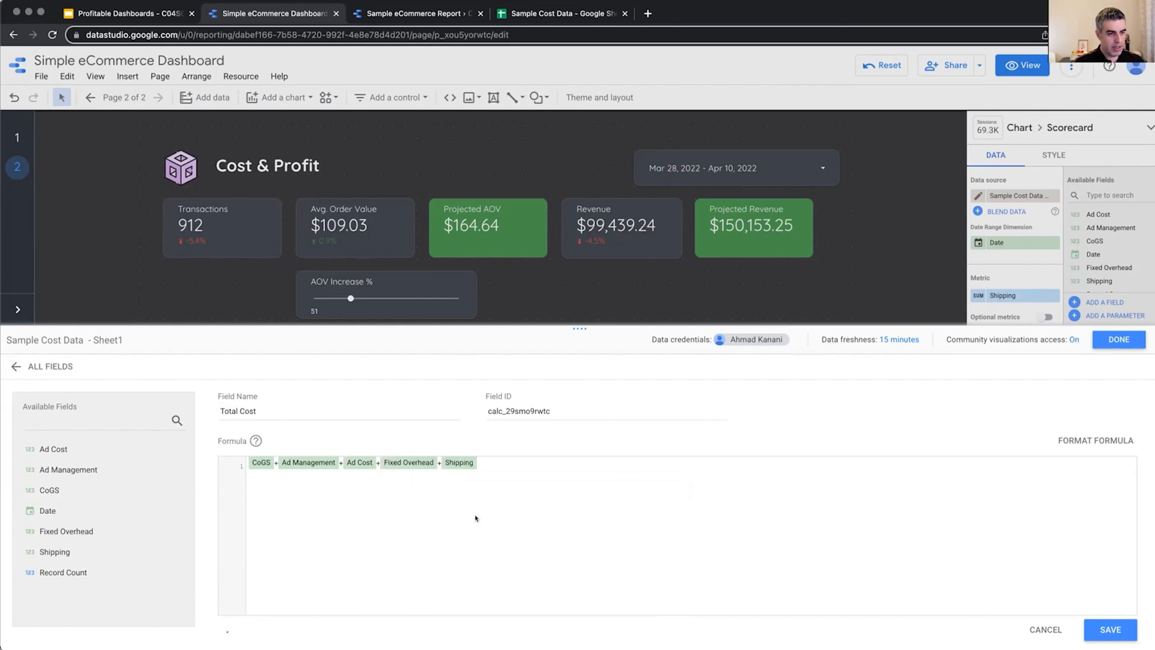
Step: Wrap the whole Total Cost formula in SUM( ), save the field and close the data source editor
{"action": "key", "text": "Left"}
{"action": "key", "text": "Left"}
{"action": "key", "text": "Left"}
{"action": "key", "text": "Left"}
{"action": "key", "text": "Left"}
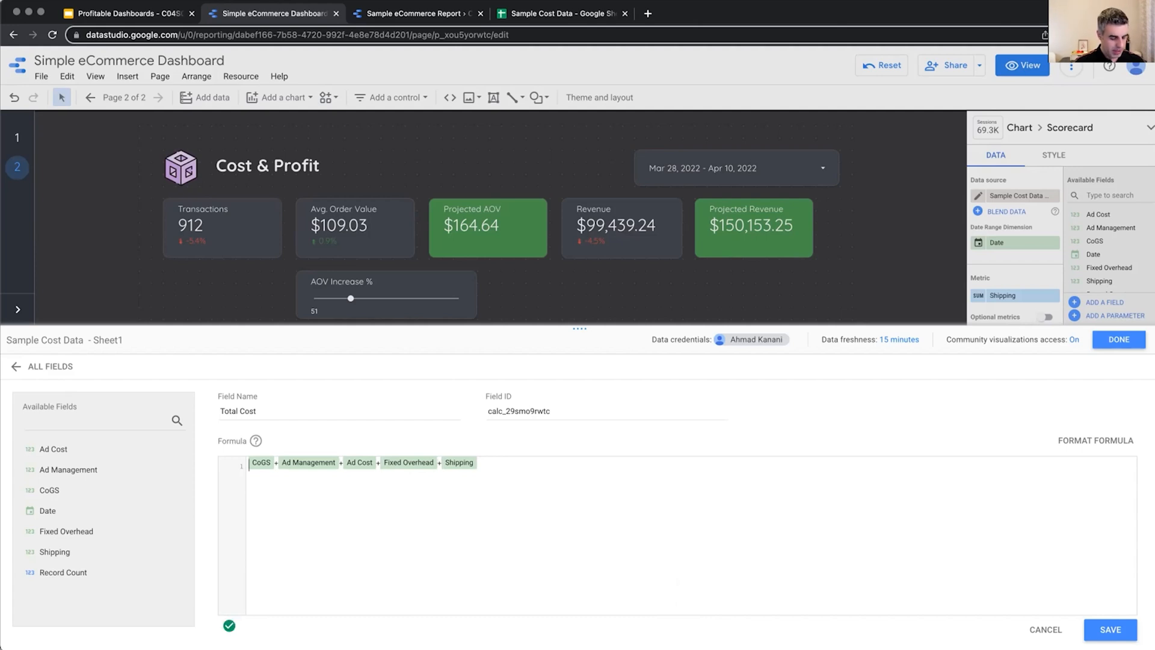
{"action": "type", "text": "SUM("}
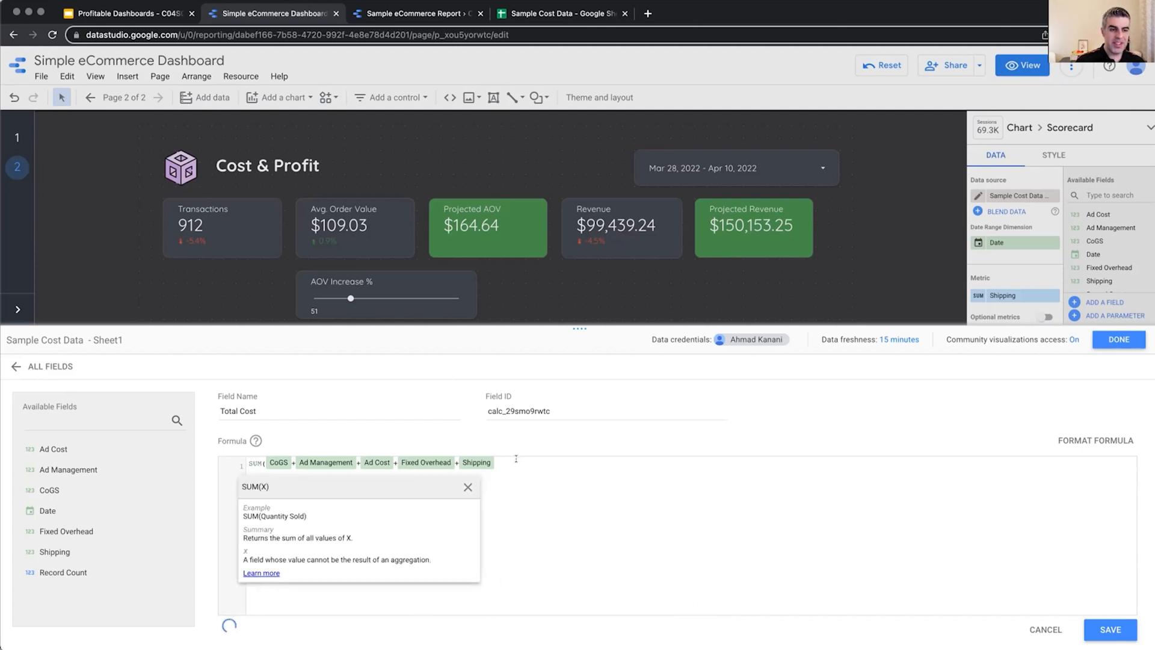
{"action": "left_click", "coordinate": [516, 458]}
{"action": "type", "text": ")"}
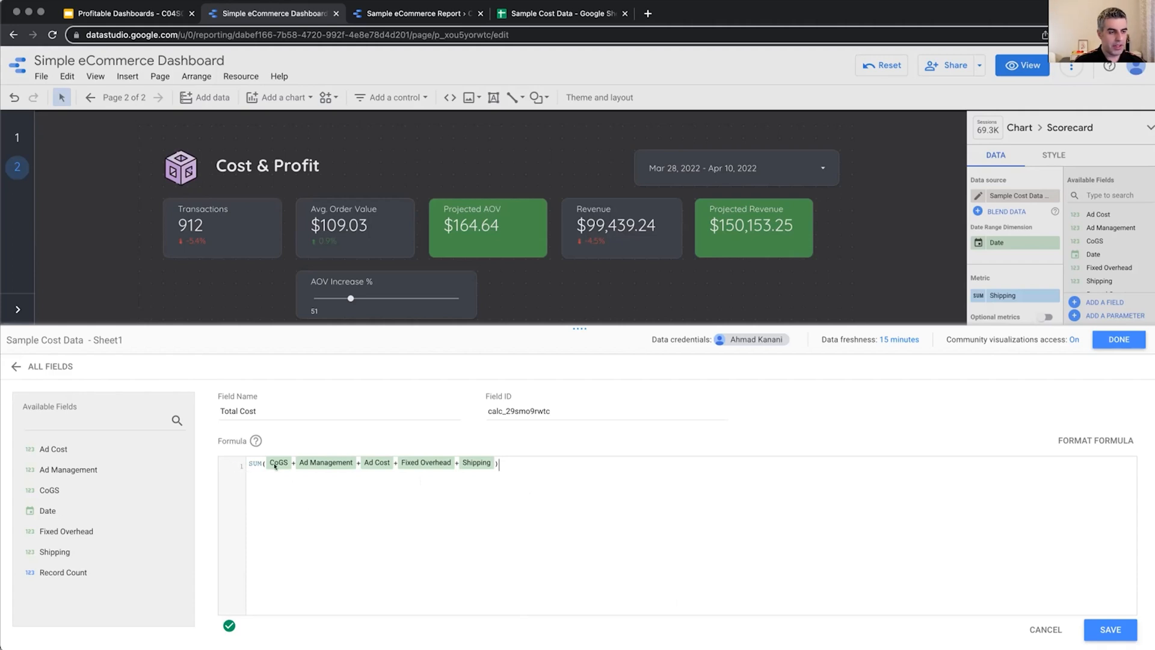
{"action": "left_click", "coordinate": [1111, 630]}
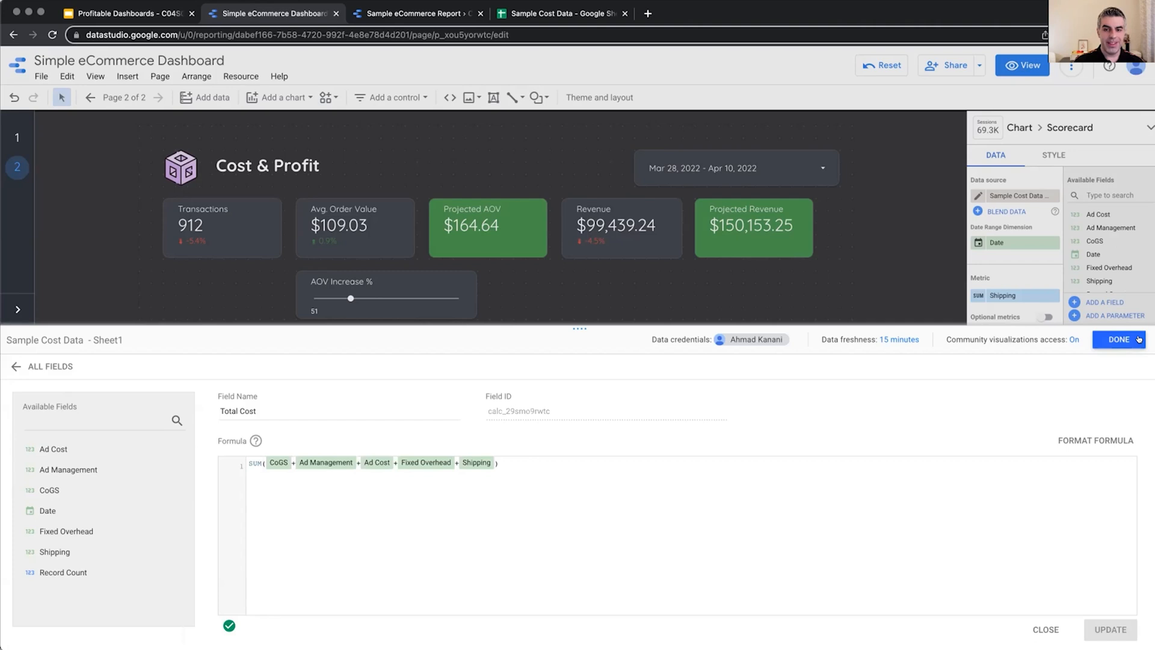
{"action": "left_click", "coordinate": [1123, 340]}
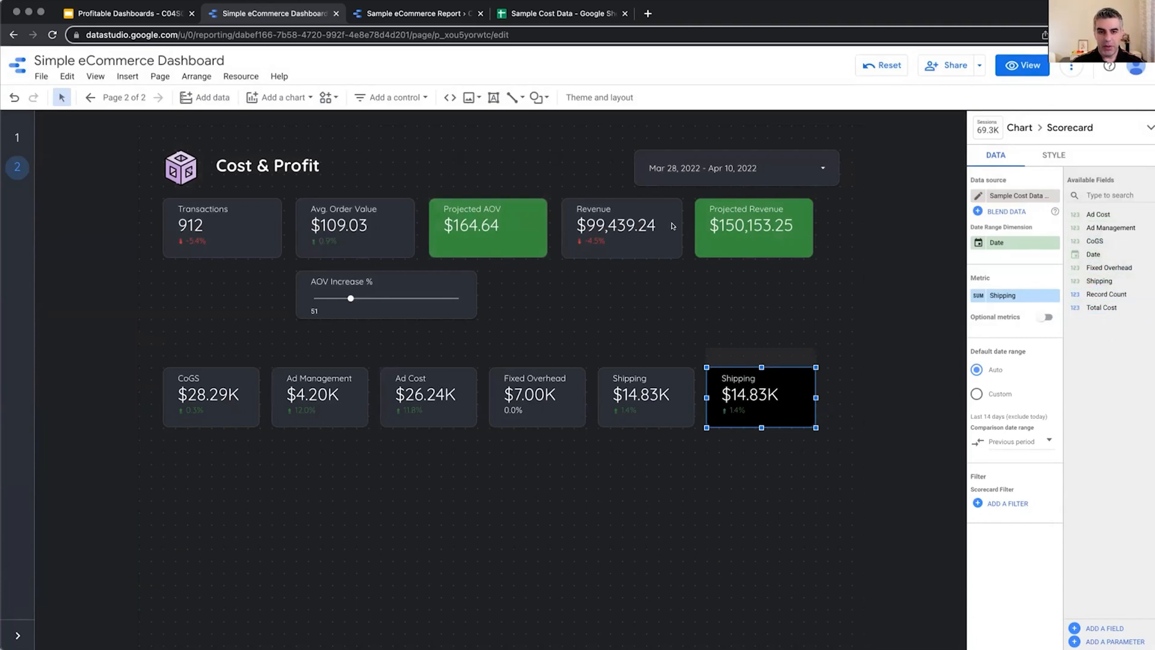
Step: Reload the report and replace the black scorecard's metric with Total Cost
{"action": "left_click", "coordinate": [52, 38]}
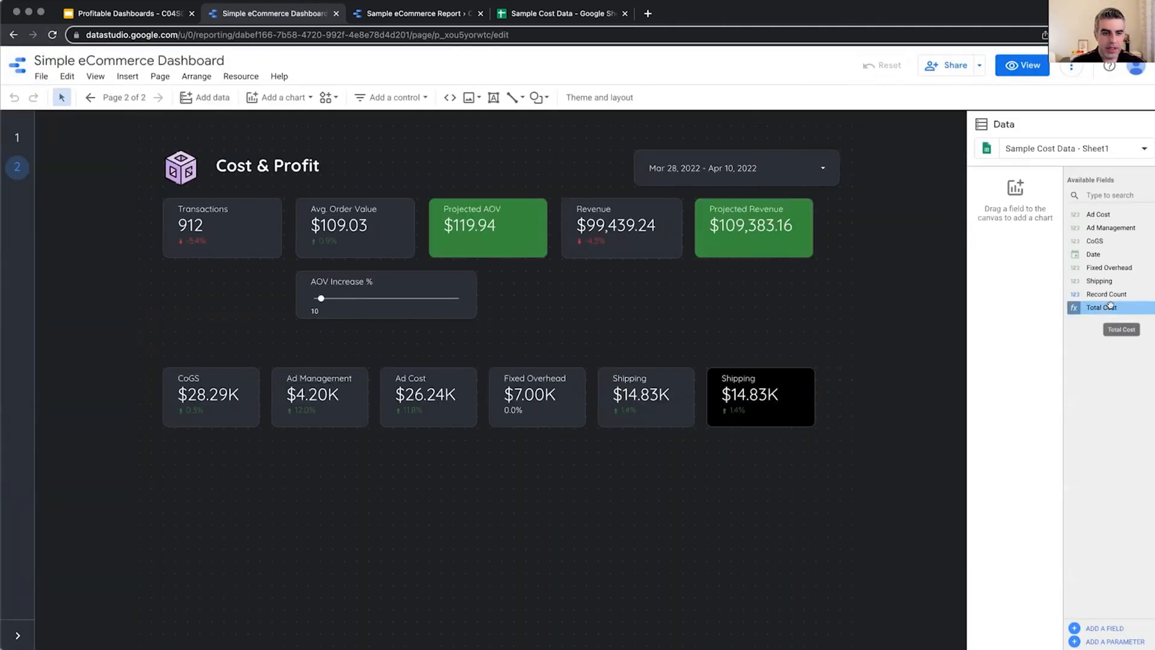
{"action": "left_click", "coordinate": [790, 391]}
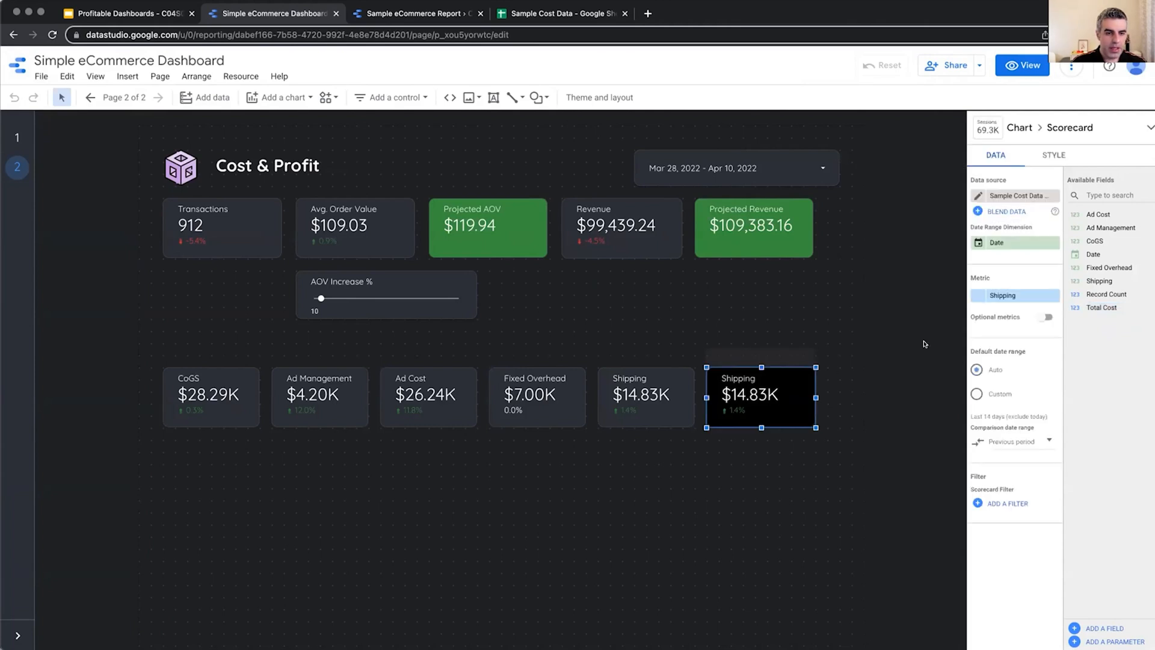
{"action": "left_click_drag", "start_coordinate": [1101, 308], "coordinate": [1022, 298]}
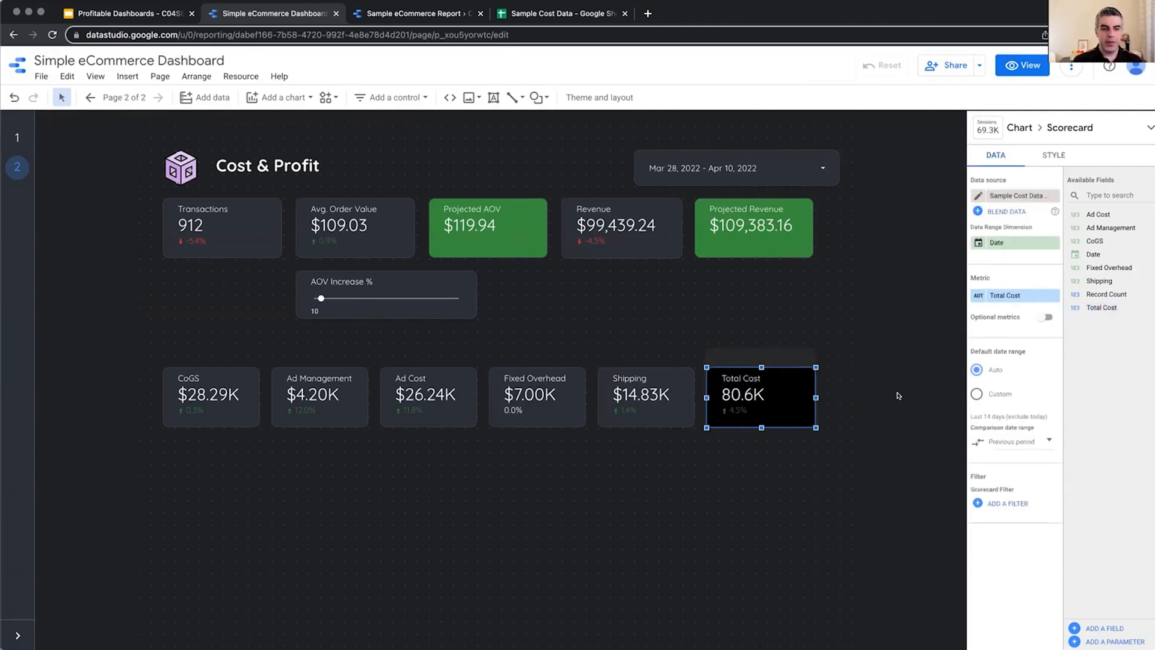
Step: Format the black scorecard's Total Cost metric as currency in USD - US Dollar ($)
{"action": "left_click", "coordinate": [979, 295]}
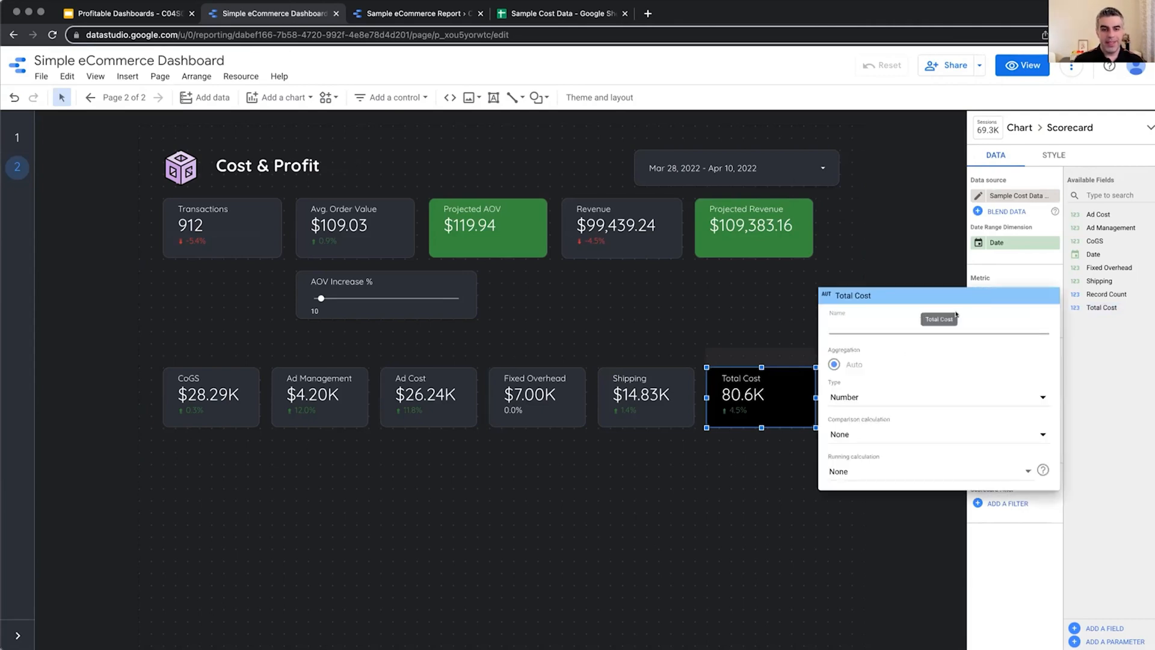
{"action": "left_click", "coordinate": [879, 398]}
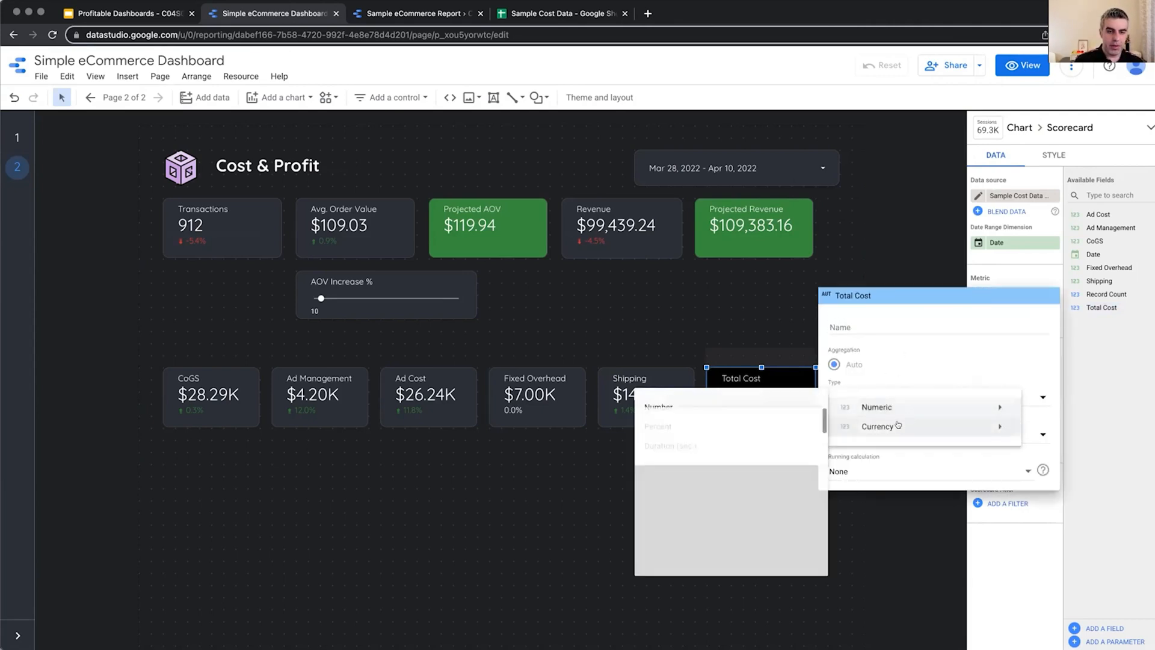
{"action": "mouse_move", "coordinate": [898, 425]}
{"action": "scroll", "coordinate": [708, 541], "scroll_direction": "down", "scroll_amount": 10}
{"action": "scroll", "coordinate": [707, 541], "scroll_direction": "down", "scroll_amount": 5}
{"action": "left_click", "coordinate": [672, 490]}
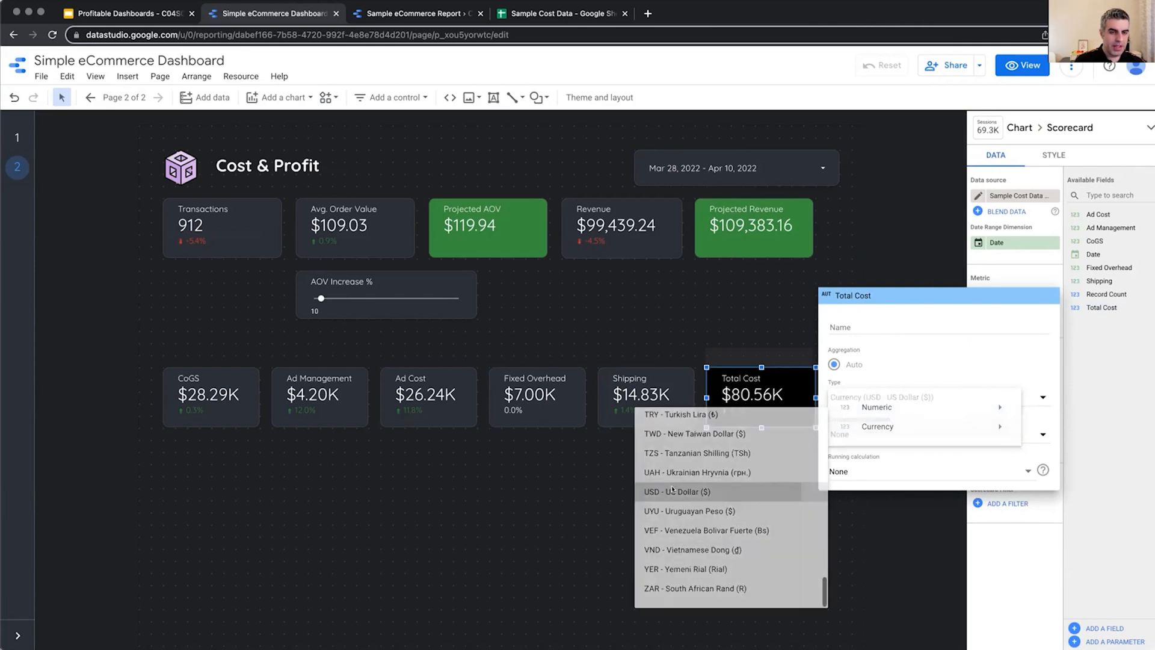
{"action": "left_click", "coordinate": [1013, 556]}
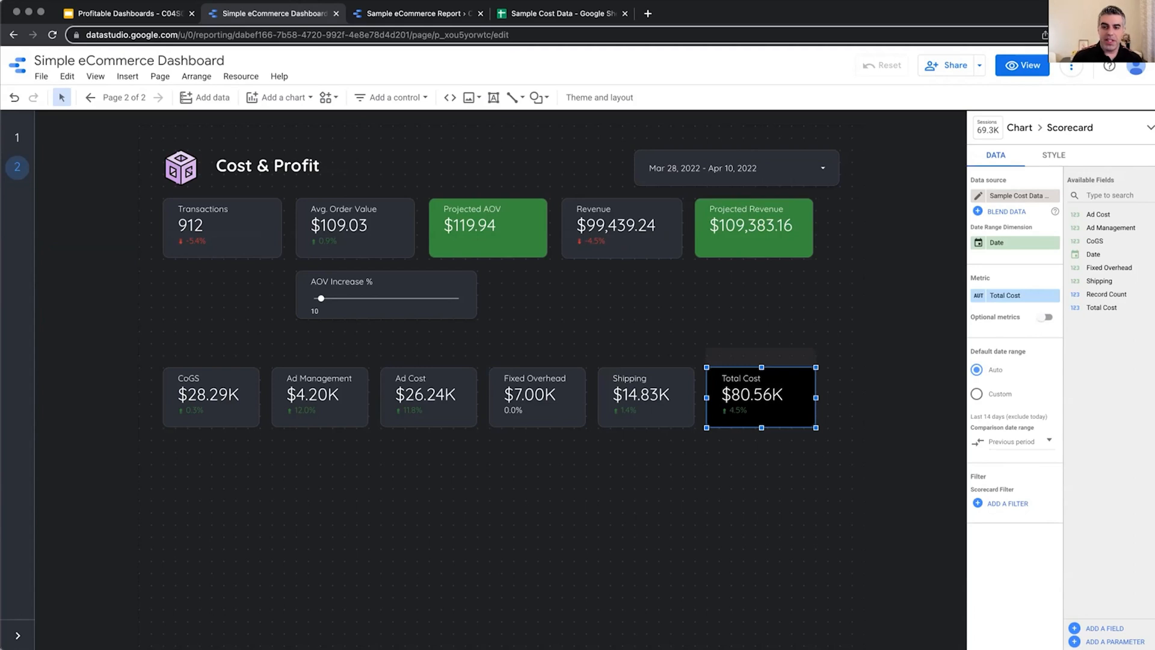
Step: After checking the Sample eCommerce Report layout, duplicate the Total Cost scorecard and place the copy beneath the Shipping card
{"action": "key", "text": "ctrl+Tab"}
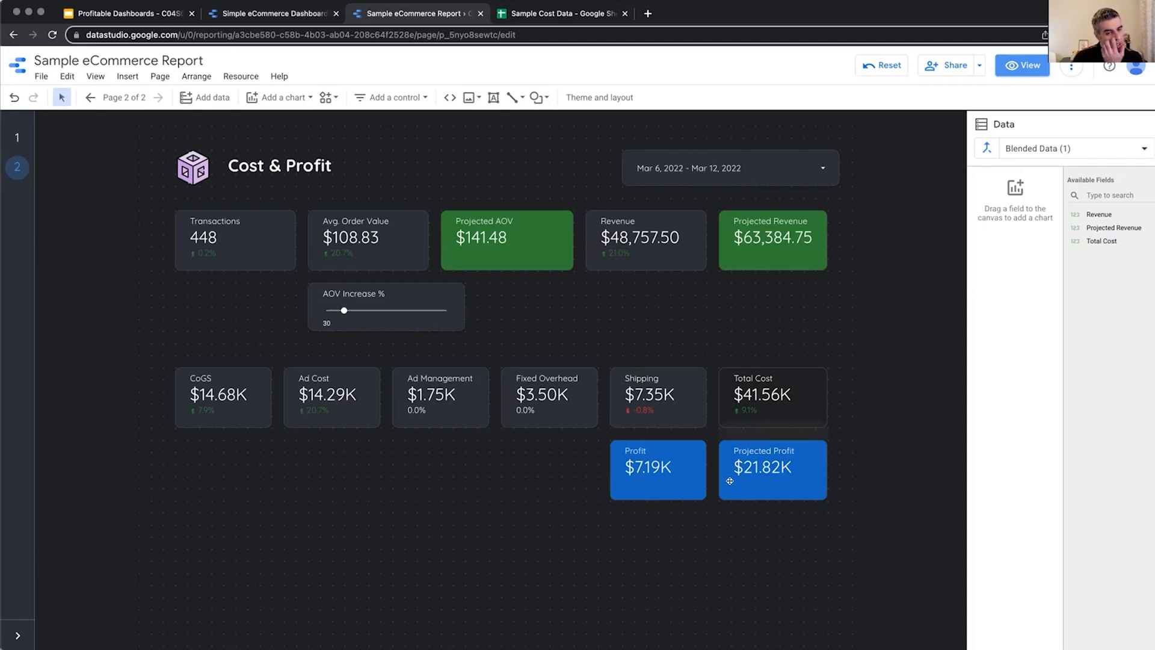
{"action": "key", "text": "ctrl+shift+Tab"}
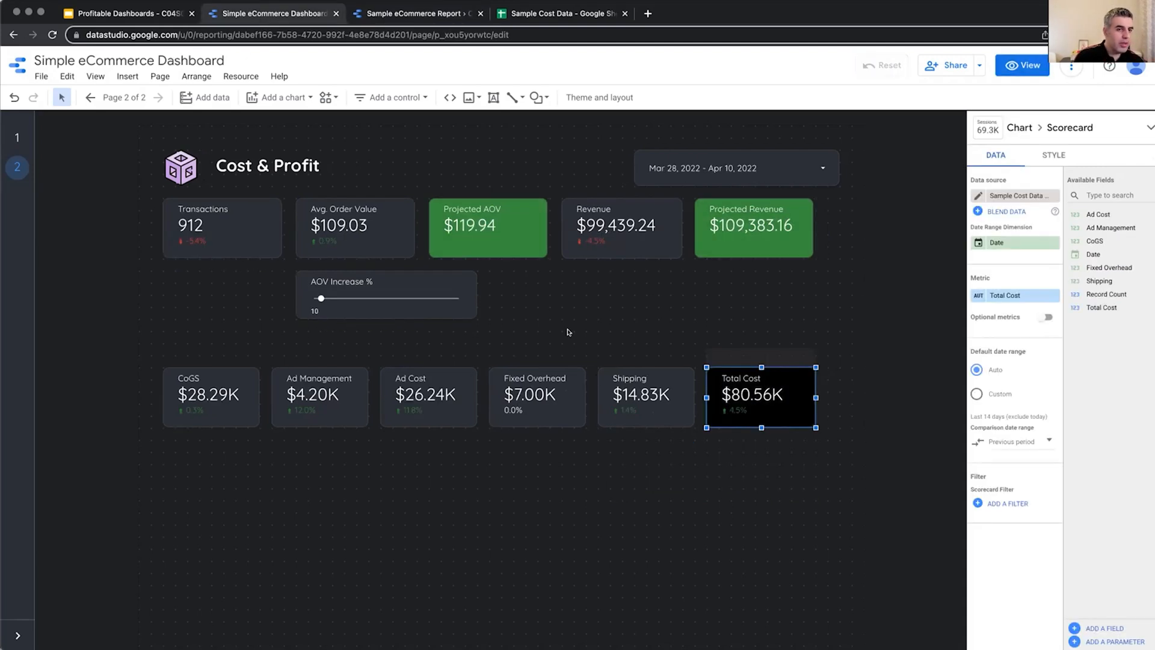
{"action": "left_click", "coordinate": [874, 478]}
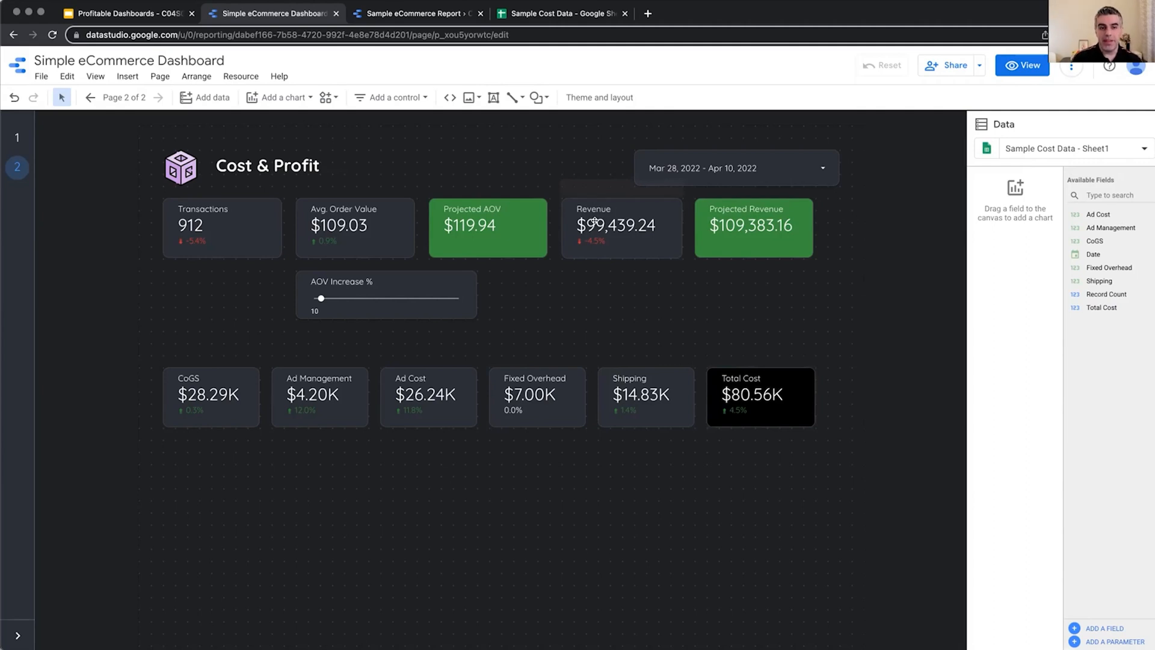
{"action": "left_click", "coordinate": [752, 383]}
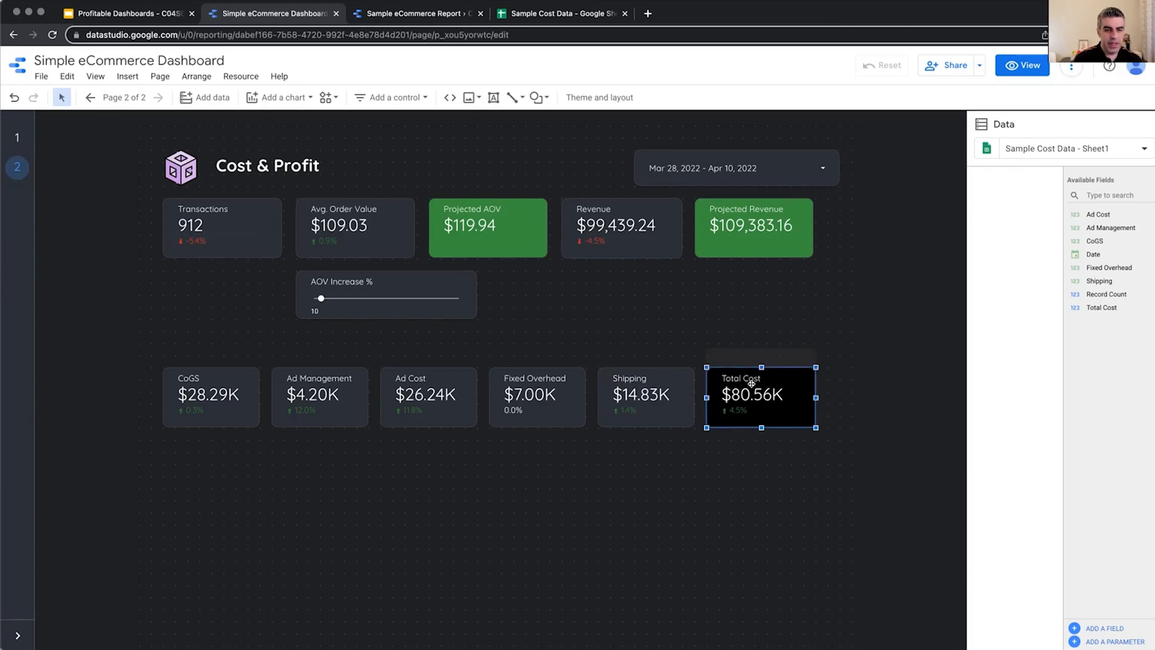
{"action": "key", "text": "ctrl+c"}
{"action": "key", "text": "ctrl+v"}
{"action": "left_click_drag", "start_coordinate": [763, 393], "coordinate": [645, 461]}
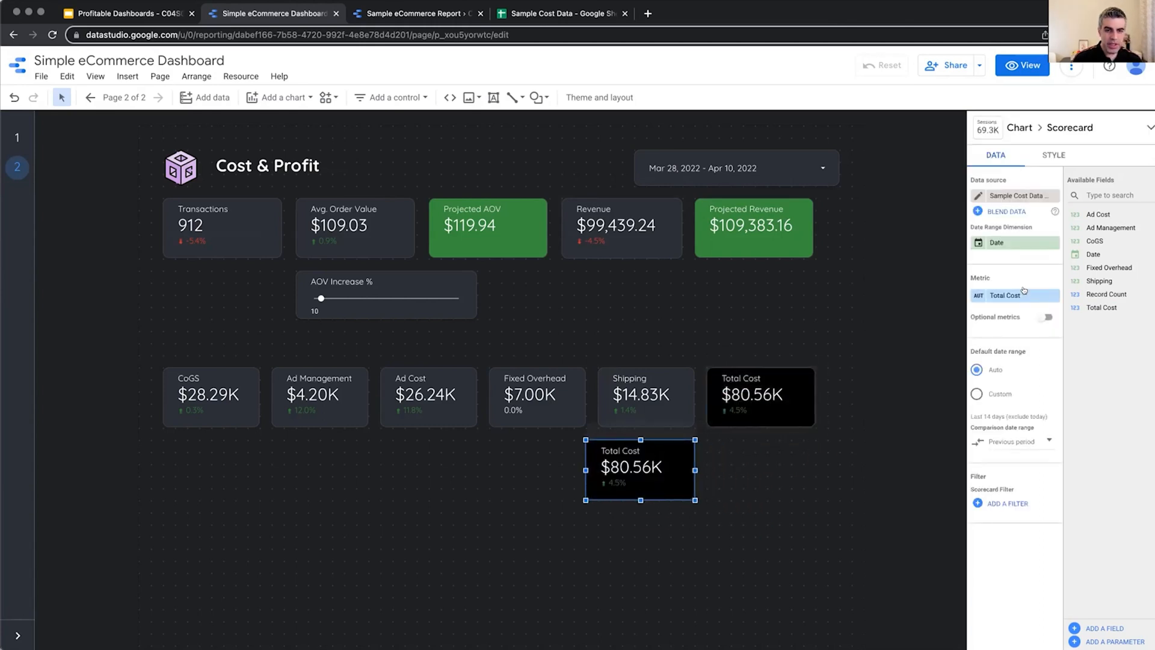
Step: Change the duplicated Total Cost scorecard's background to blue
{"action": "left_click", "coordinate": [1054, 154]}
{"action": "scroll", "coordinate": [1046, 485], "scroll_direction": "down", "scroll_amount": 5}
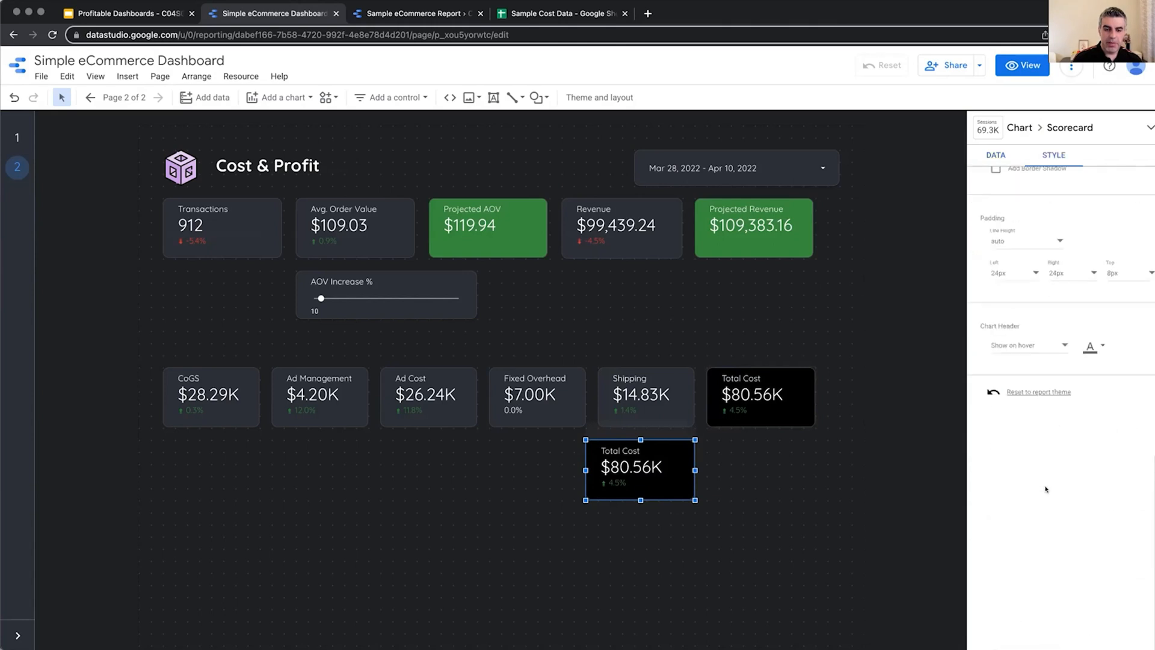
{"action": "scroll", "coordinate": [1010, 251], "scroll_direction": "up", "scroll_amount": 2}
{"action": "left_click", "coordinate": [1004, 239]}
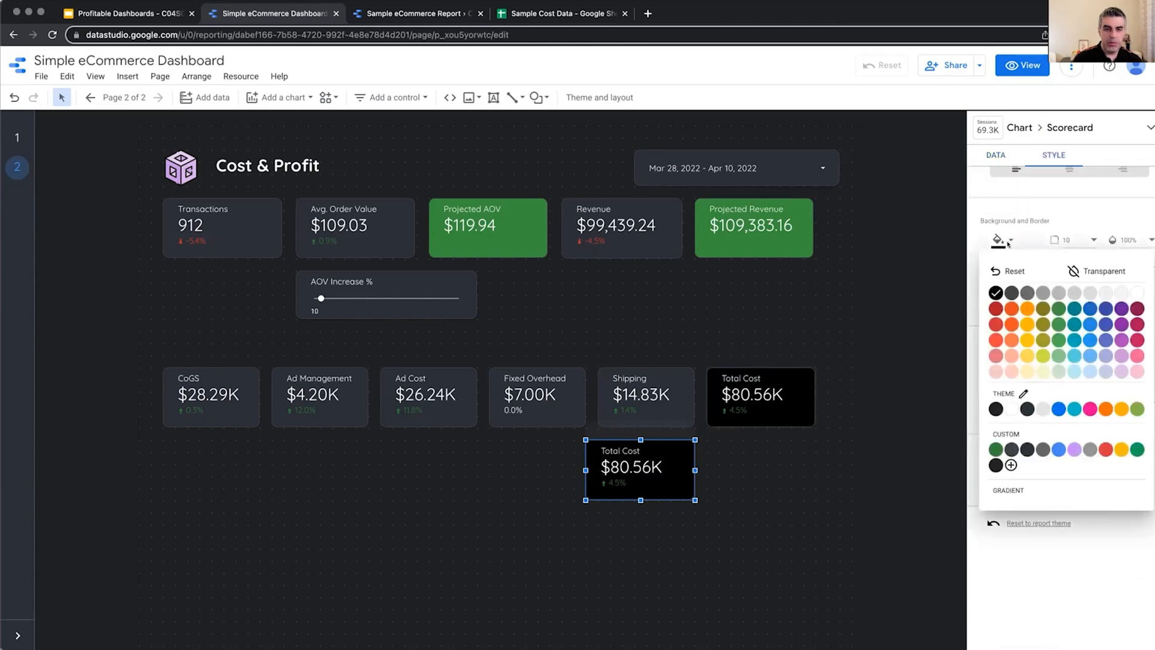
{"action": "left_click", "coordinate": [1090, 308]}
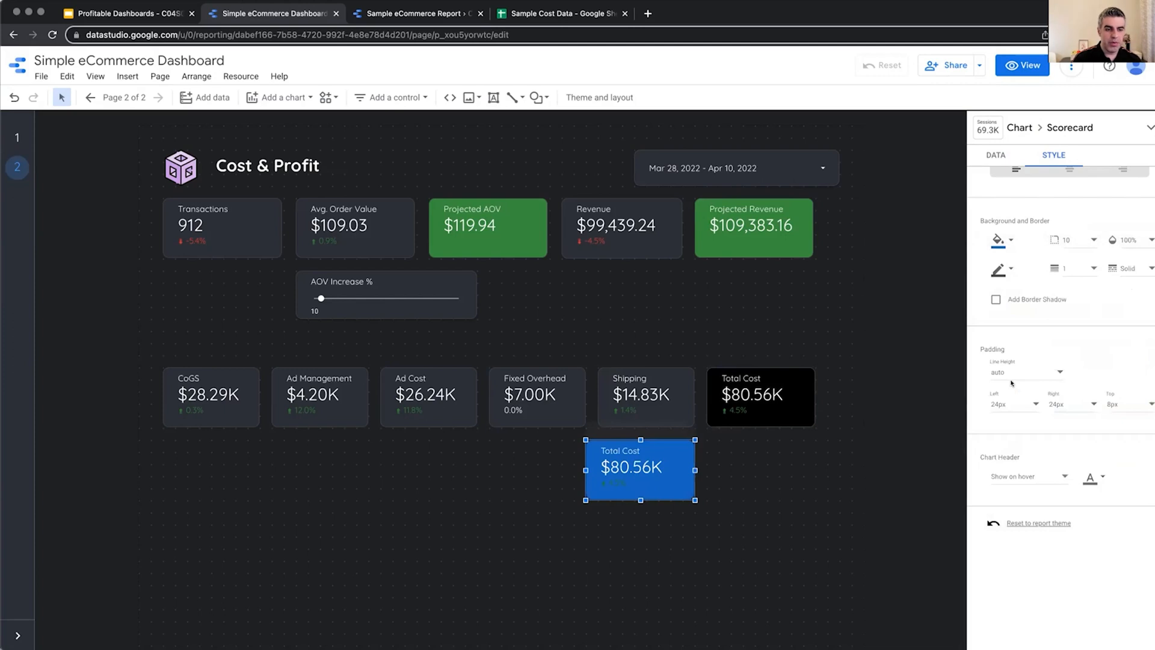
{"action": "left_click", "coordinate": [996, 155]}
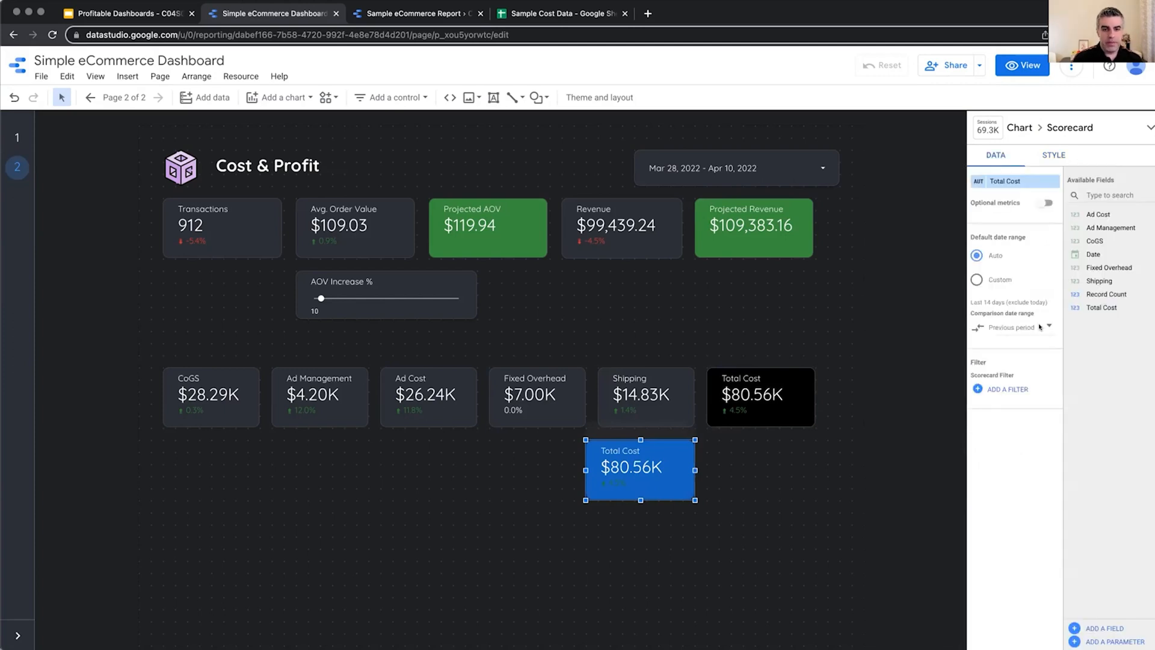
{"action": "left_click", "coordinate": [1037, 327]}
{"action": "left_click", "coordinate": [1037, 331]}
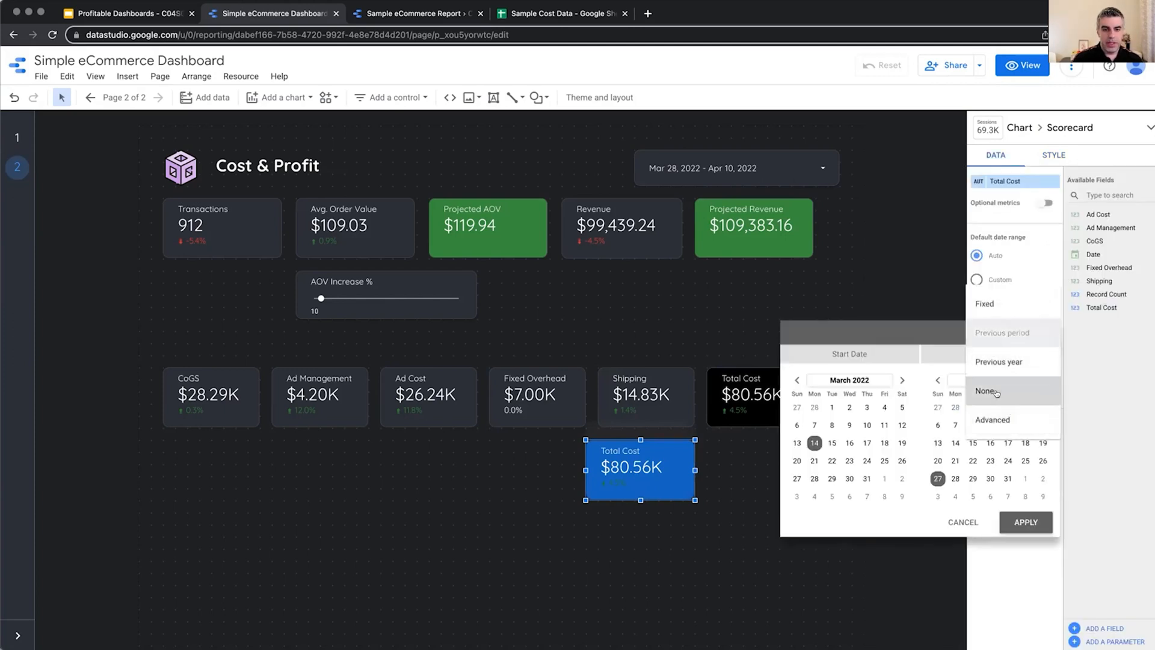
{"action": "left_click", "coordinate": [999, 303]}
{"action": "left_click", "coordinate": [1018, 595]}
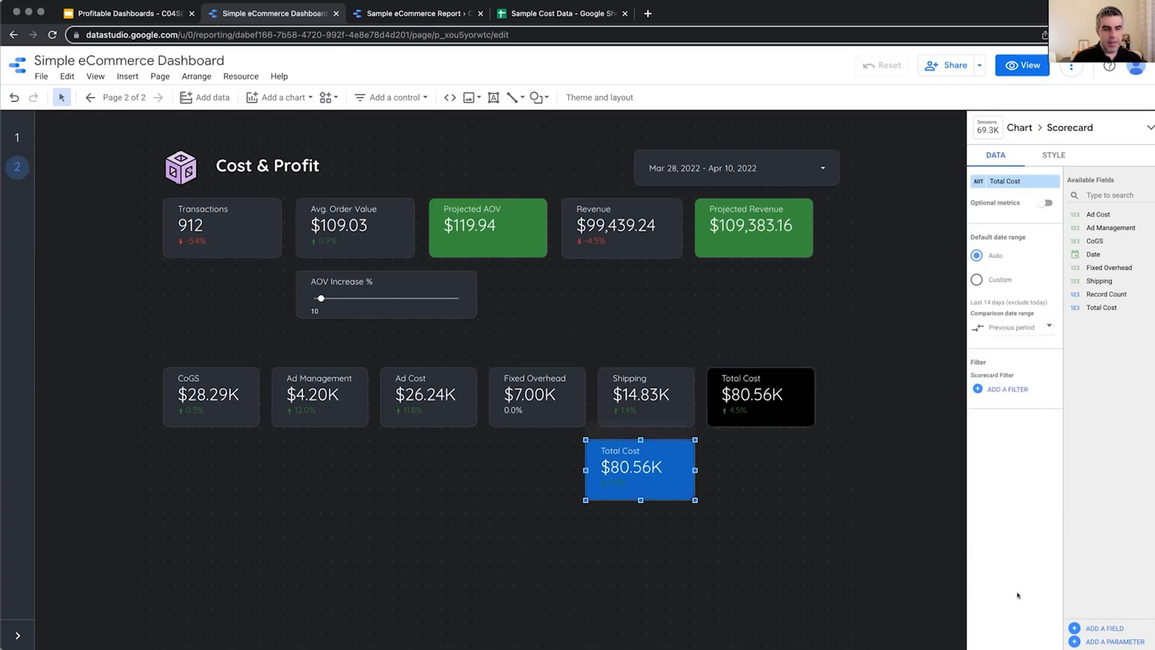
Step: Set the blue scorecard's comparison date range to None
{"action": "left_click", "coordinate": [1021, 328]}
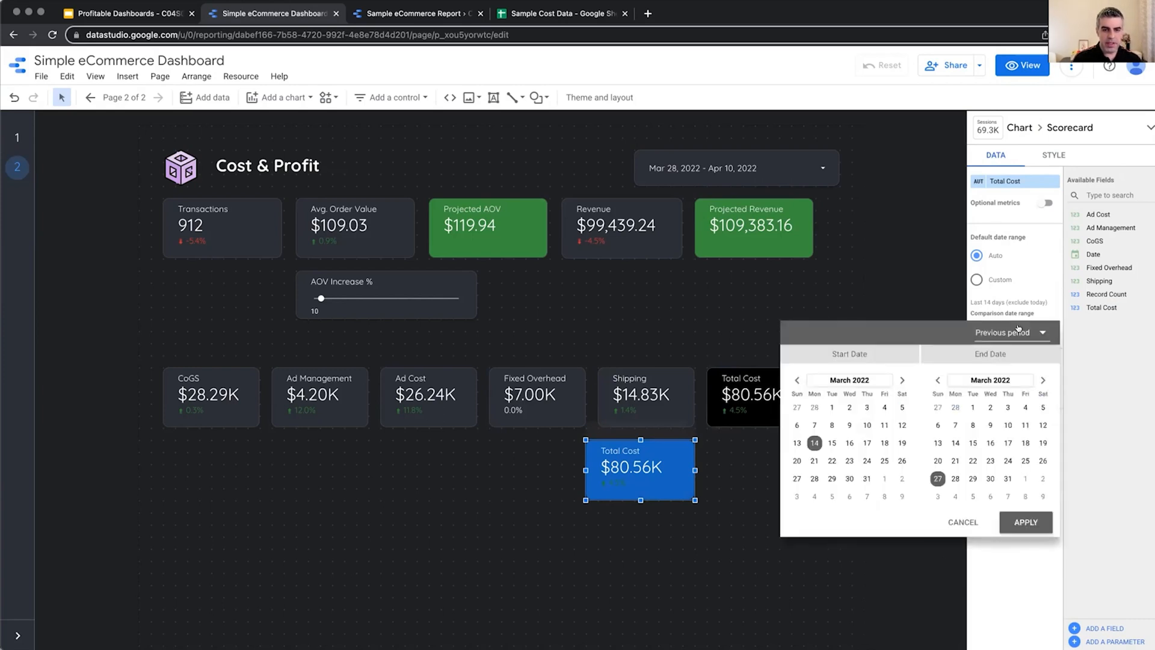
{"action": "left_click", "coordinate": [1018, 328]}
{"action": "left_click", "coordinate": [1004, 390]}
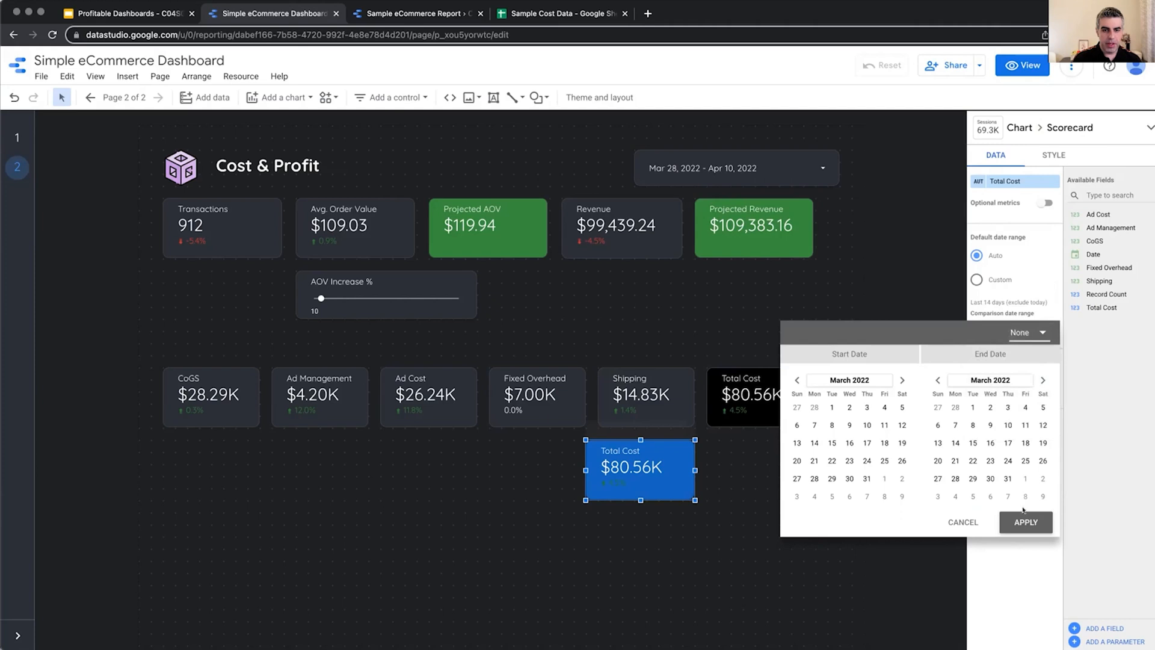
{"action": "left_click", "coordinate": [1024, 520]}
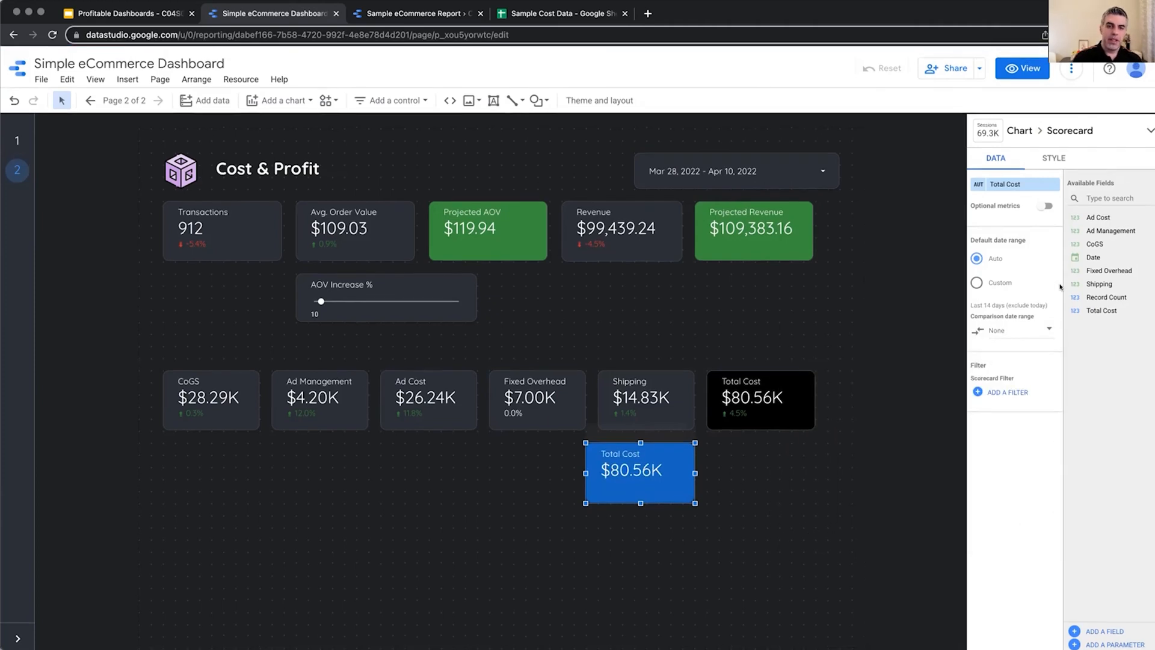
Step: Try to create a Profit field for the blue scorecard with the formula Revenue - Total Cost on Sample Cost Data
{"action": "scroll", "coordinate": [1011, 234], "scroll_direction": "up", "scroll_amount": 2}
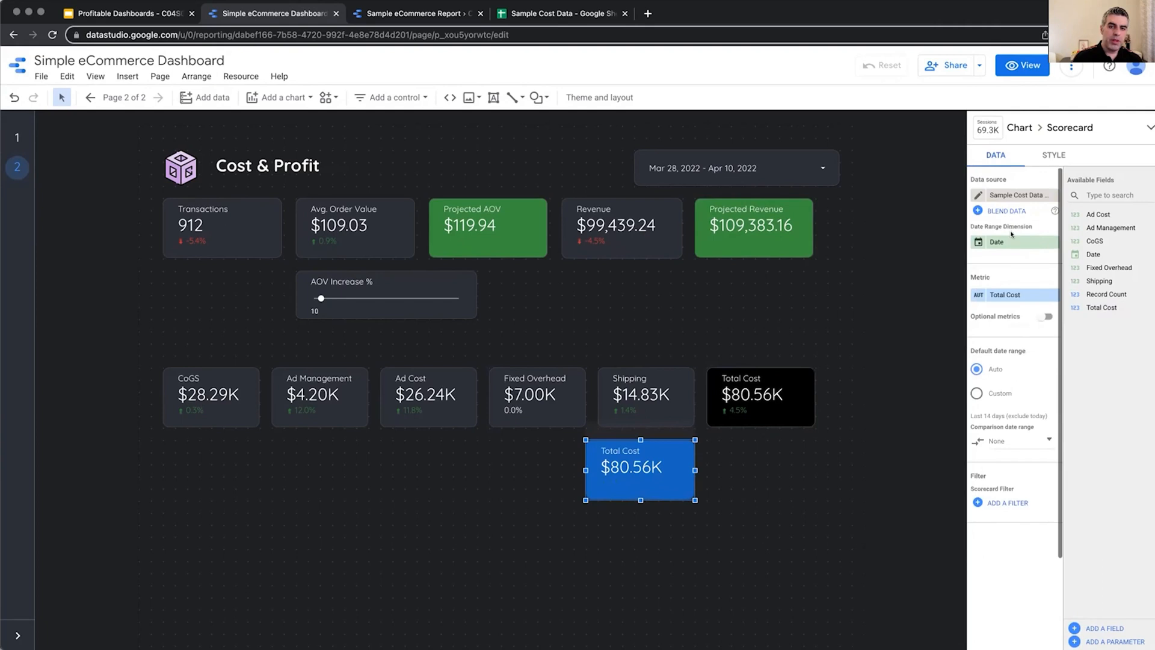
{"action": "left_click", "coordinate": [1003, 297]}
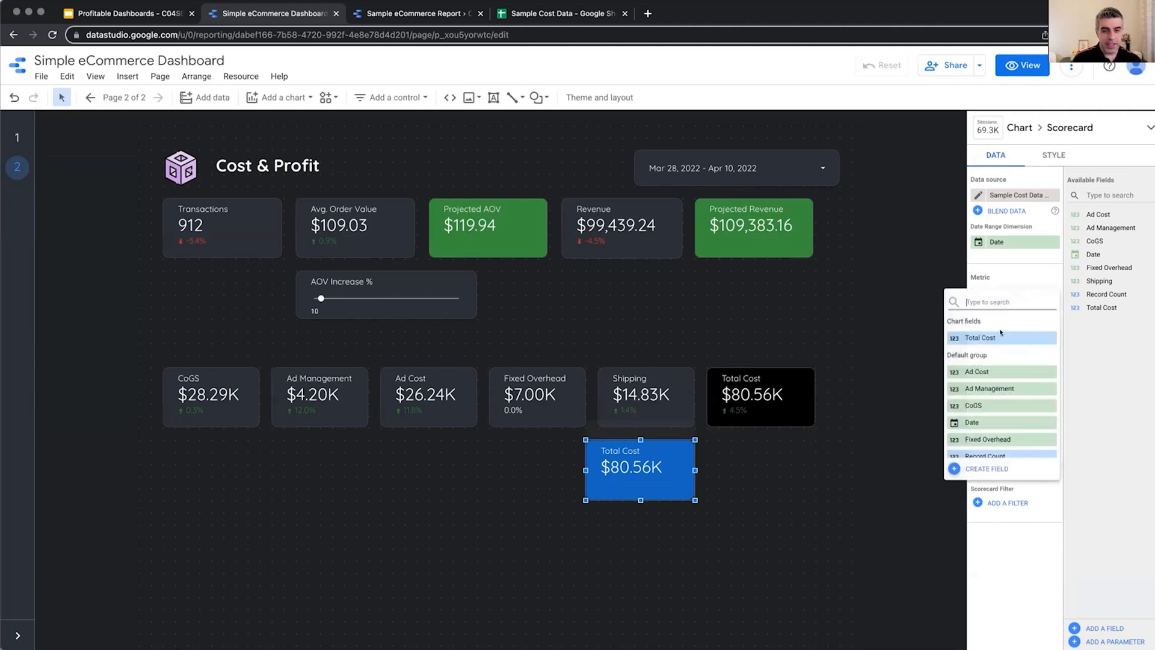
{"action": "left_click", "coordinate": [986, 469]}
{"action": "type", "text": "Profit"}
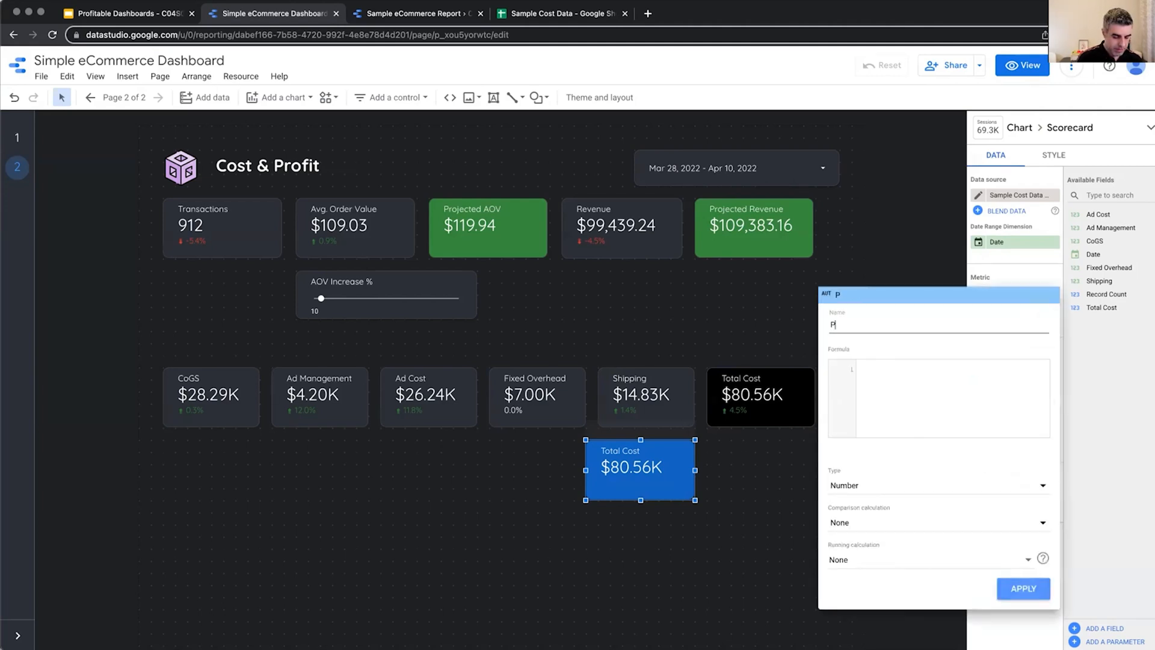
{"action": "left_click", "coordinate": [907, 384]}
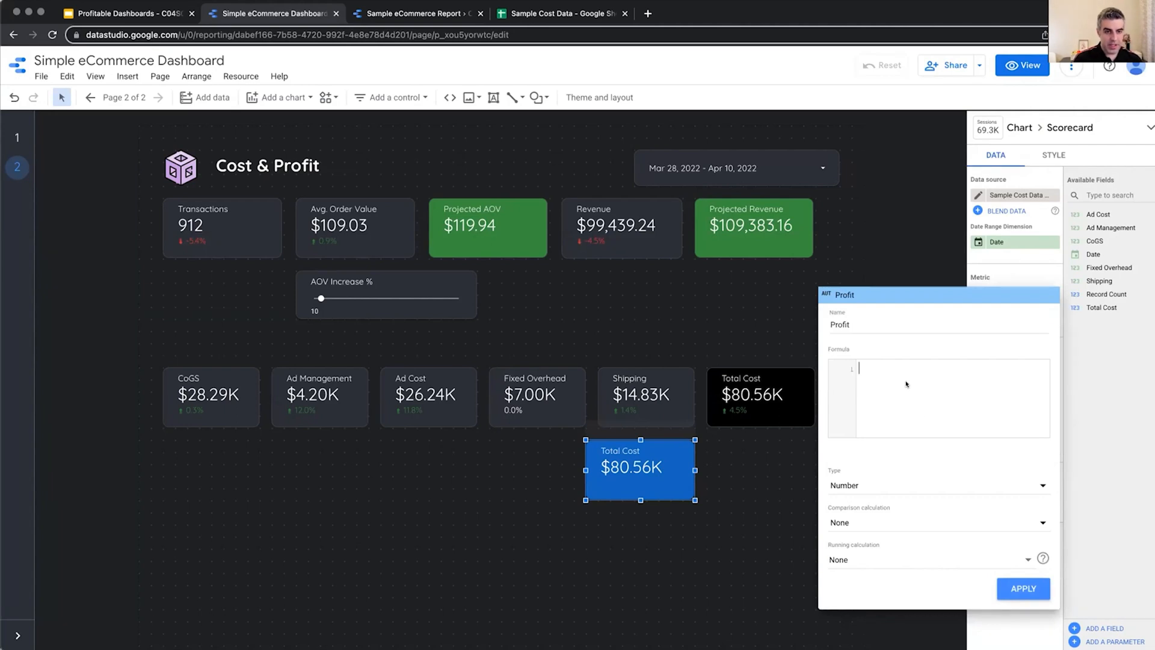
{"action": "type", "text": "Revenue"}
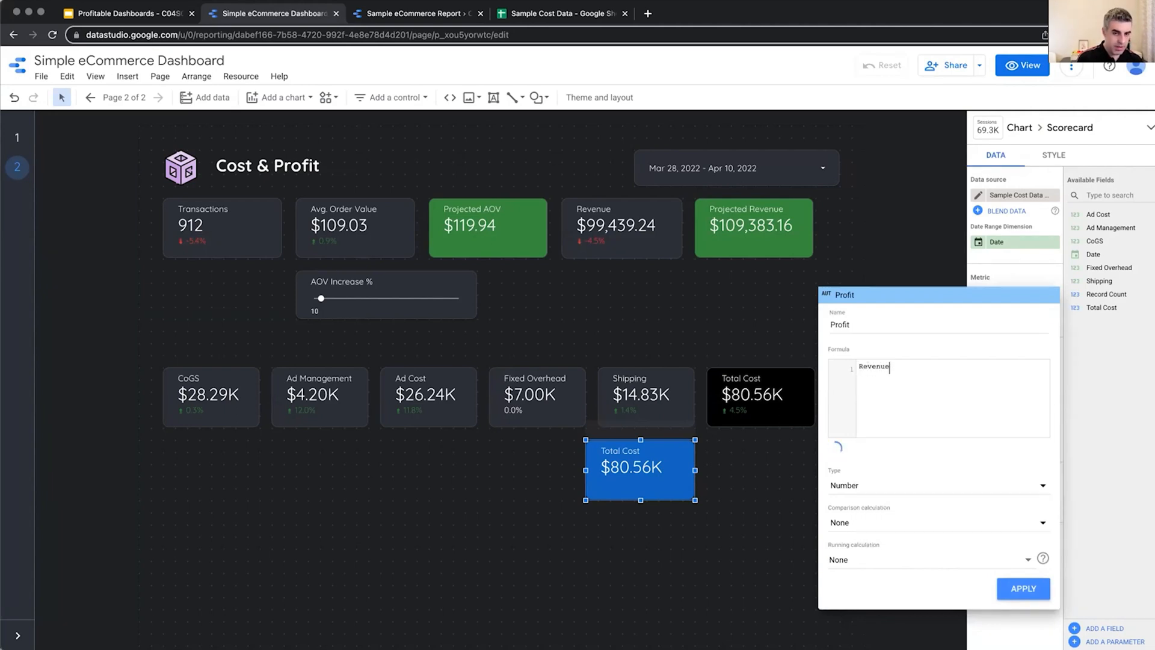
{"action": "type", "text": "-Total Cost"}
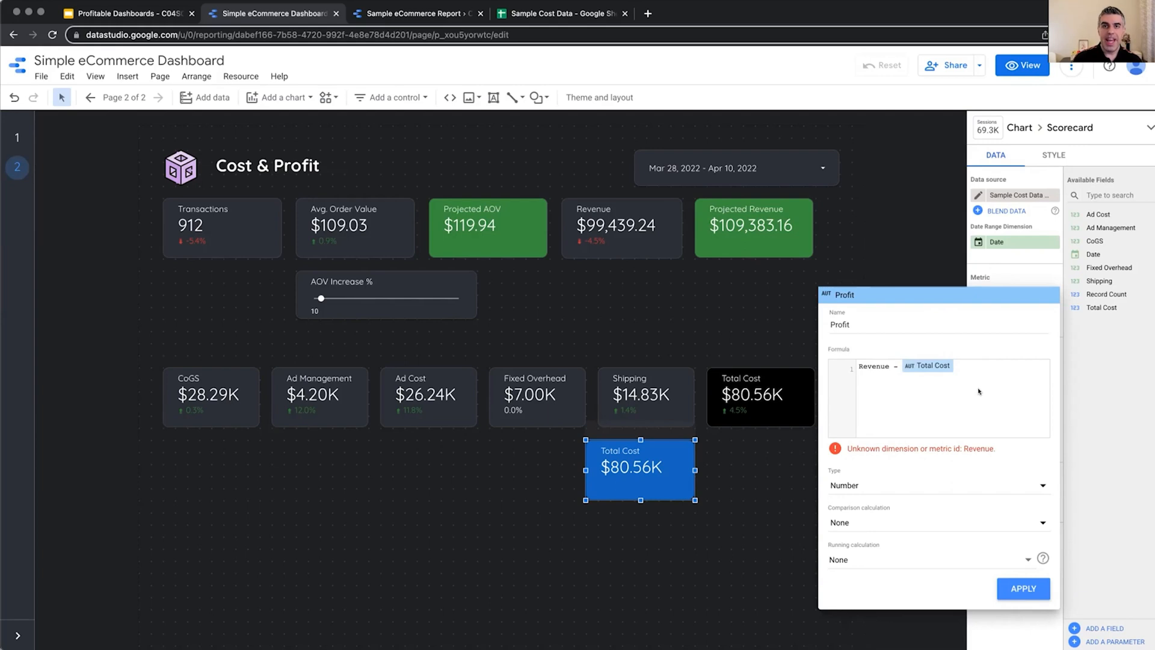
{"action": "left_click", "coordinate": [1117, 365]}
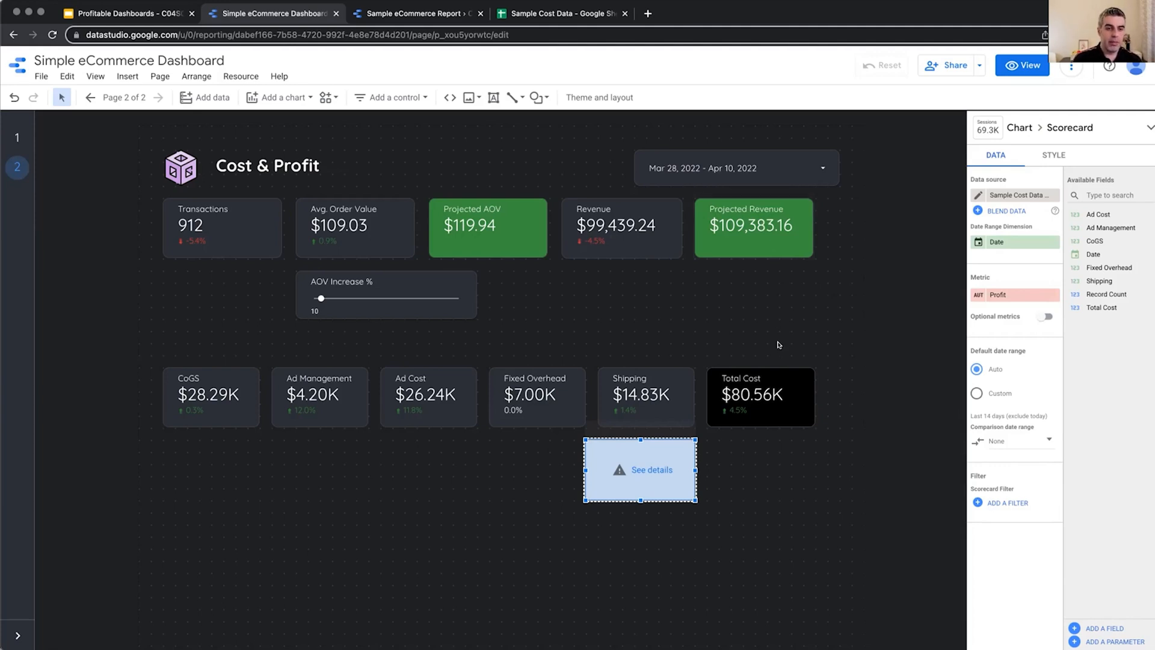
Step: Blend the data of the black Total Cost, Revenue and Projected Revenue scorecards into a new scorecard
{"action": "left_click", "coordinate": [786, 394]}
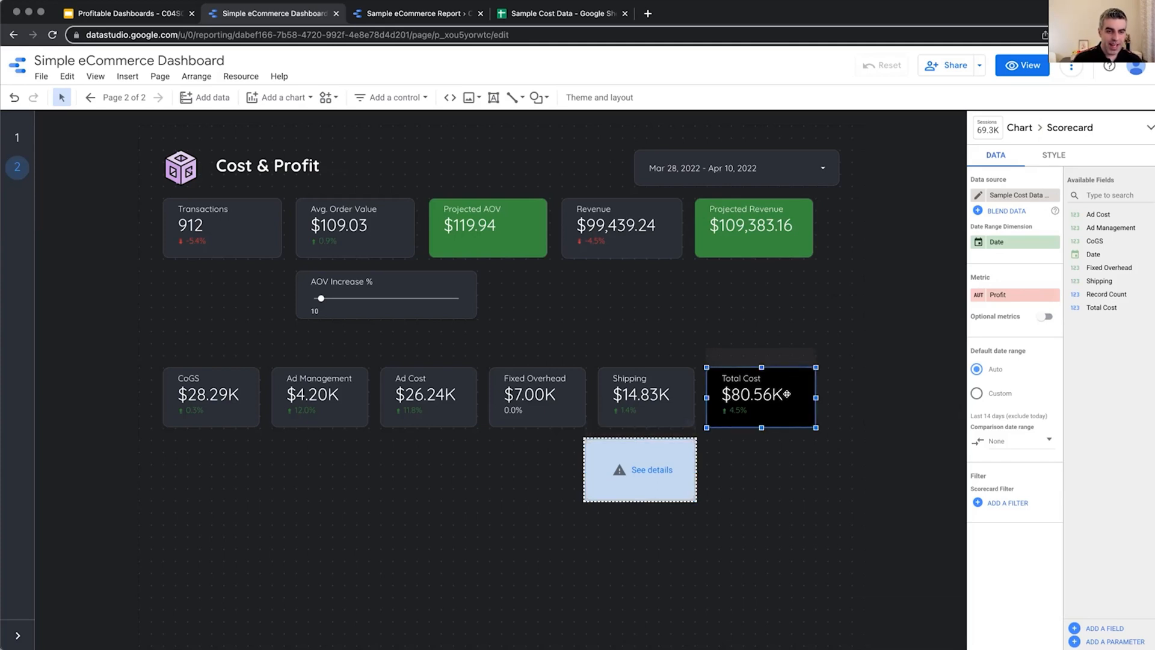
{"action": "left_click", "coordinate": [656, 247], "text": "shift"}
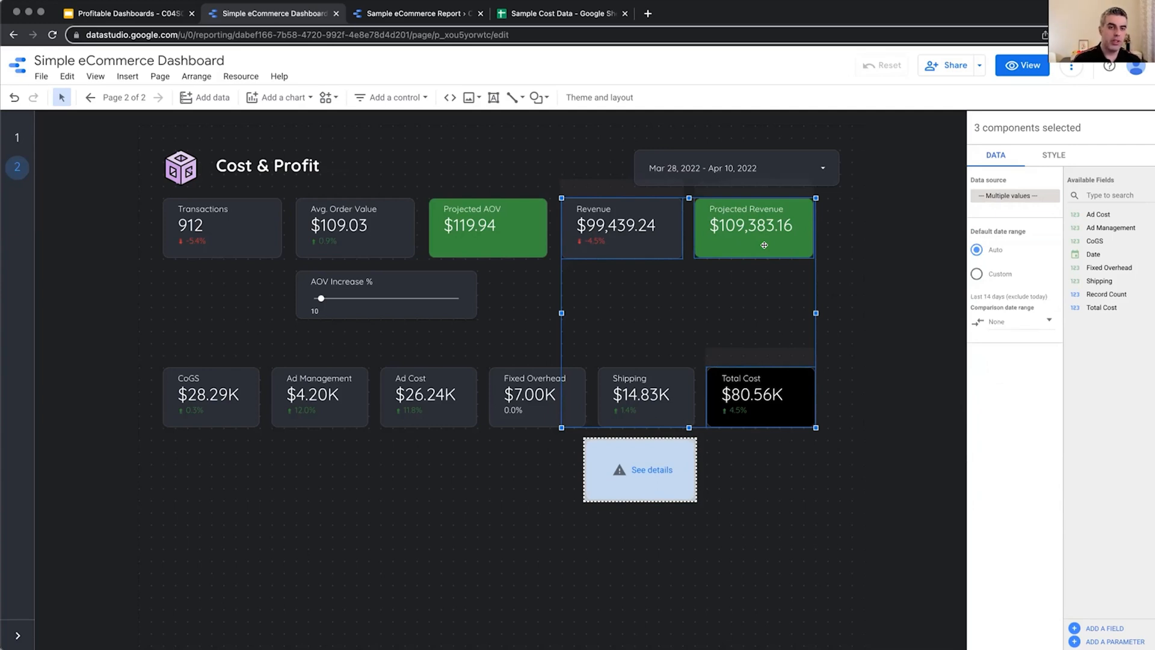
{"action": "right_click", "coordinate": [764, 245]}
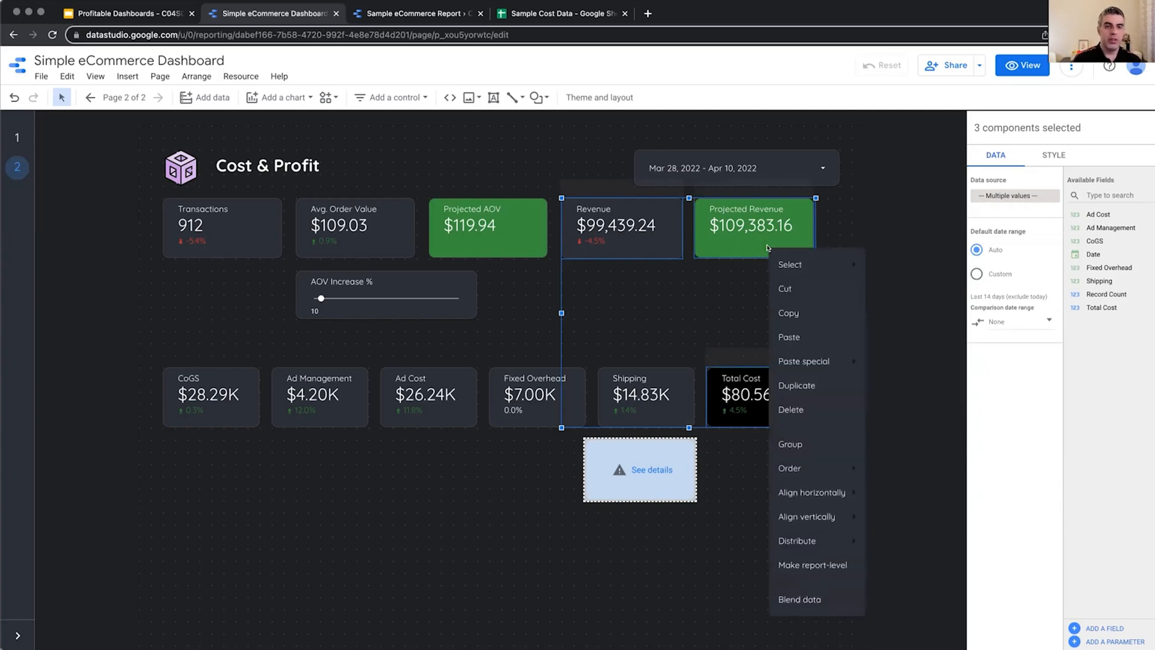
{"action": "left_click", "coordinate": [811, 599]}
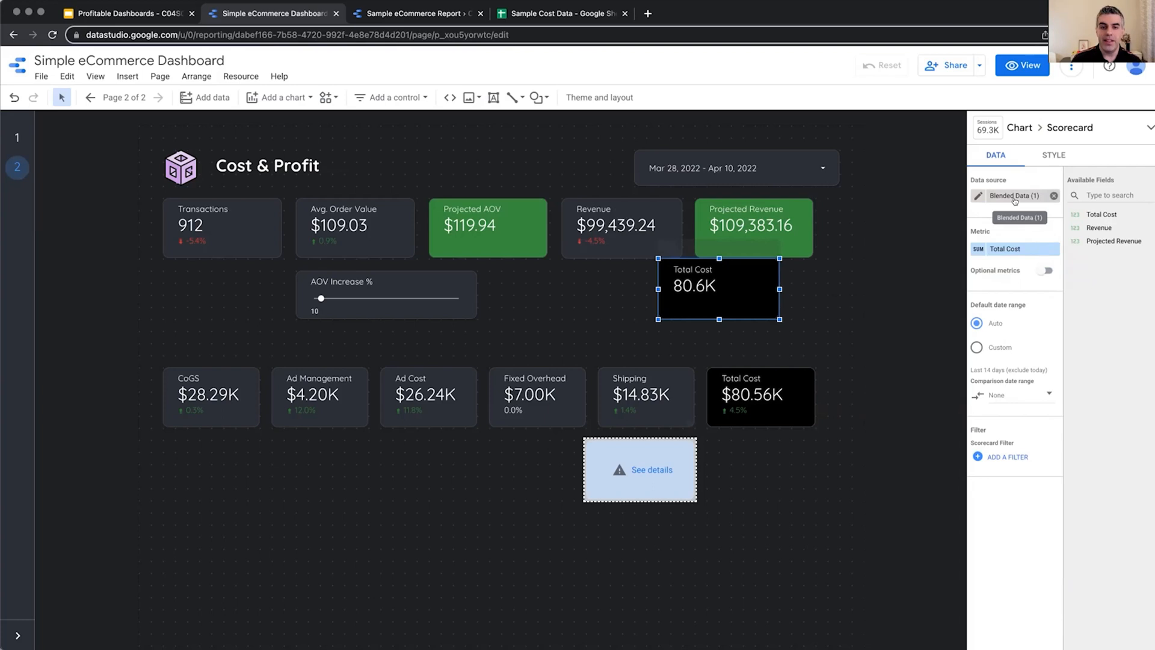
Step: Compare the data sources behind the blended scorecard and examine the blend's tables and join configuration
{"action": "left_click", "coordinate": [789, 243]}
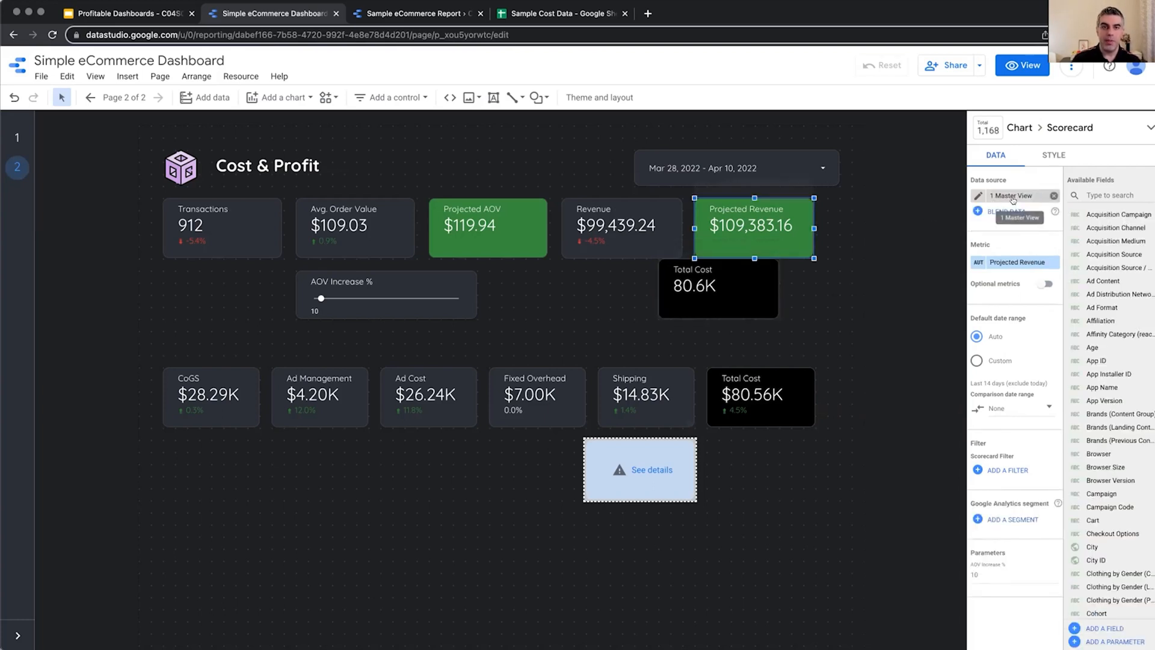
{"action": "left_click", "coordinate": [806, 378]}
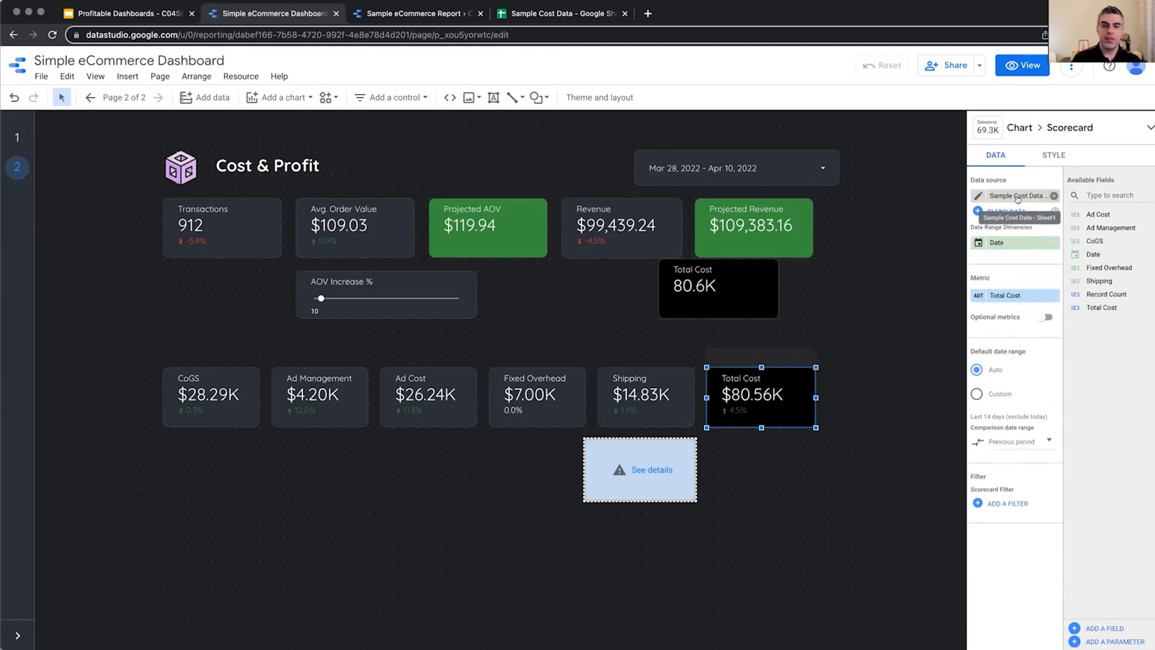
{"action": "left_click", "coordinate": [752, 294]}
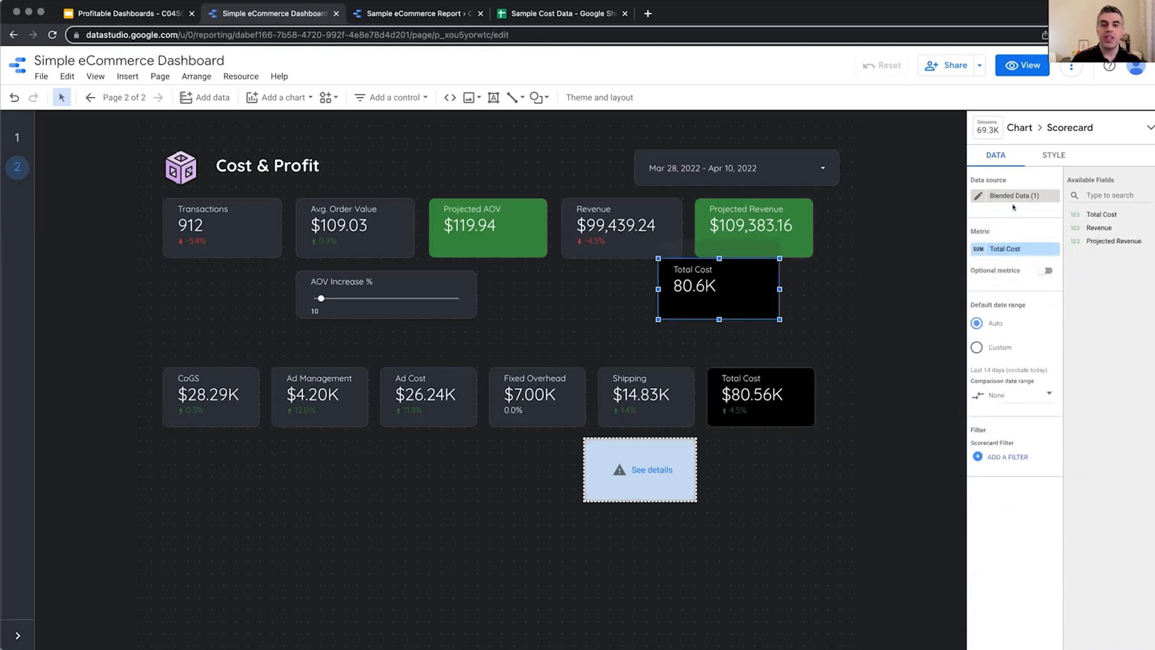
{"action": "left_click", "coordinate": [978, 196]}
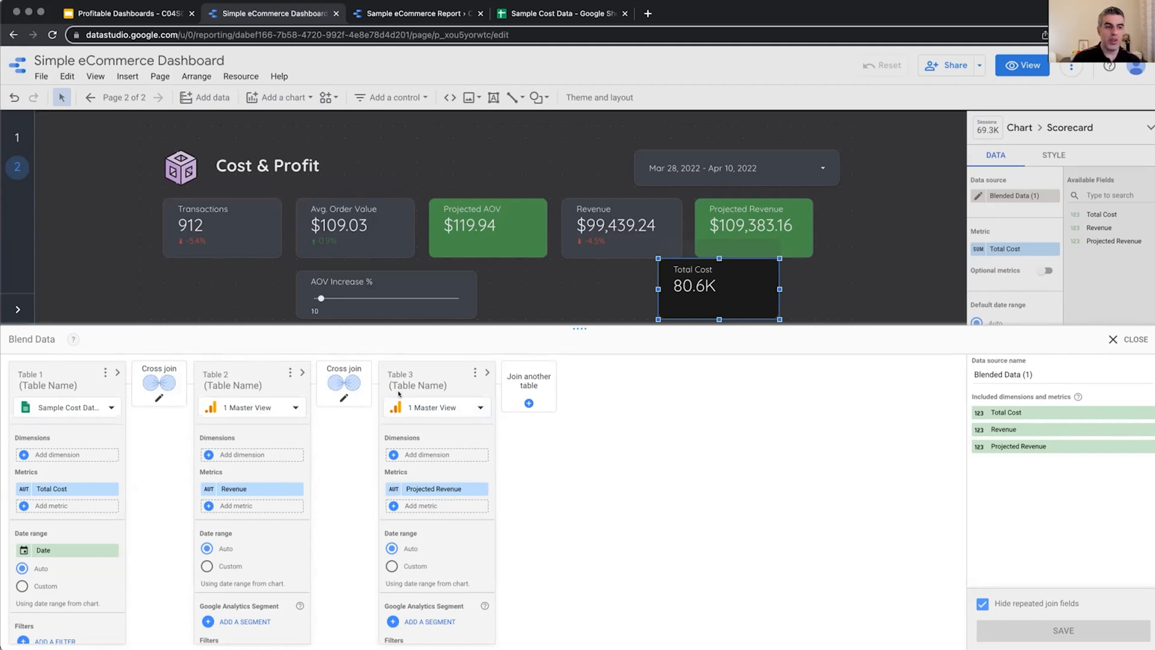
{"action": "left_click", "coordinate": [346, 385]}
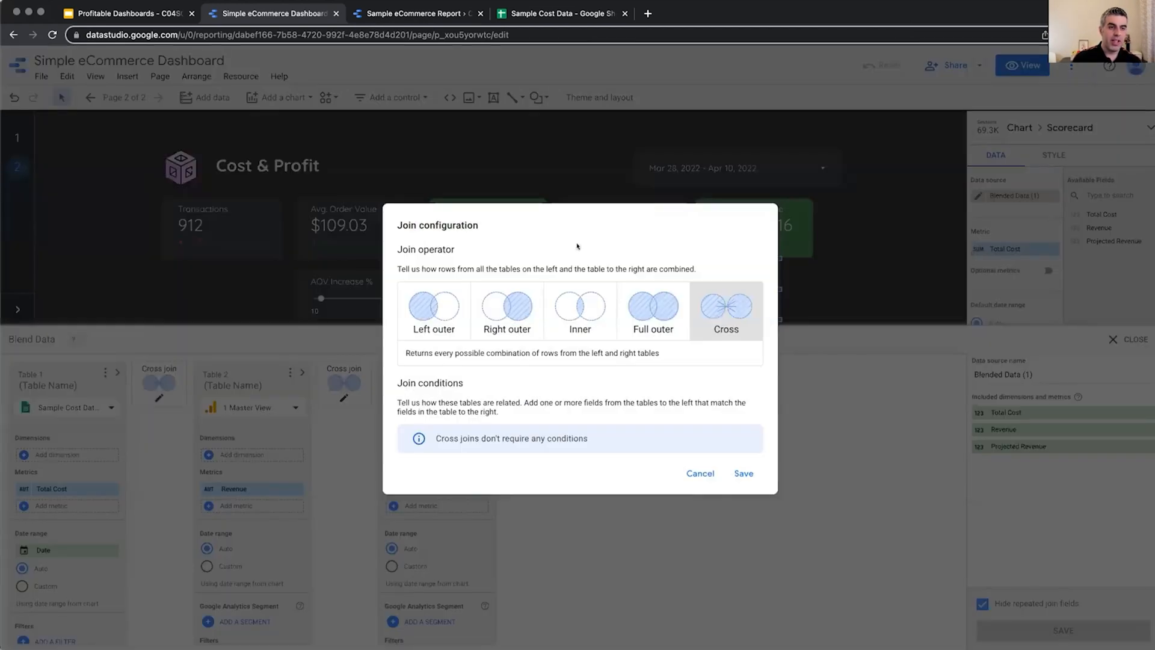
{"action": "left_click", "coordinate": [698, 473]}
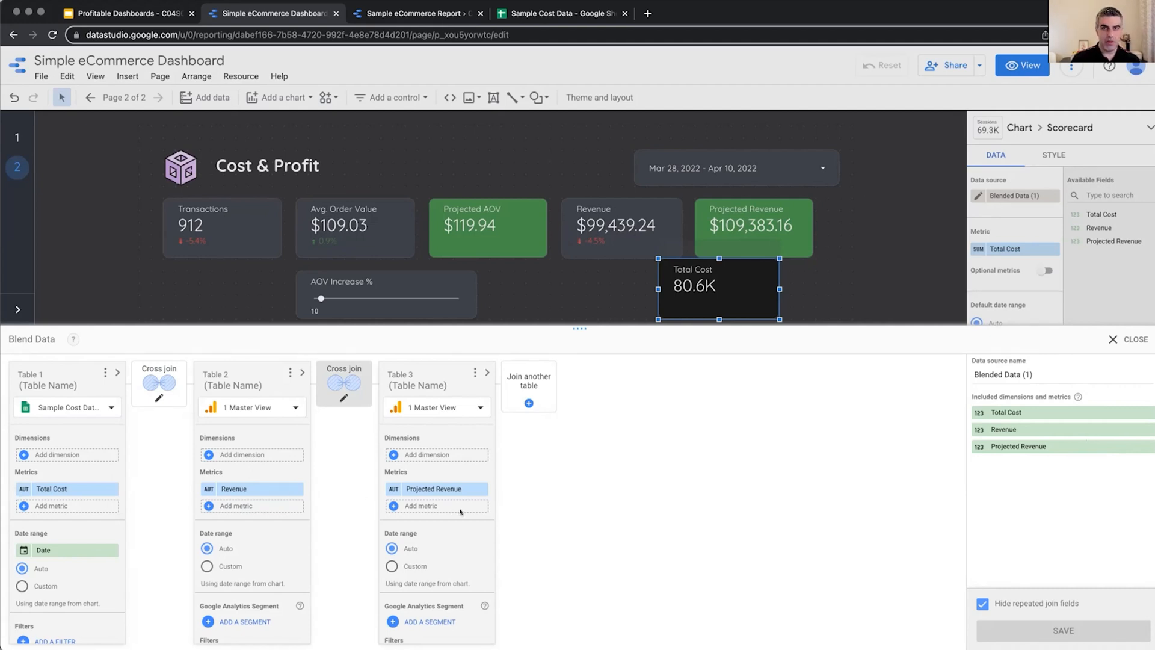
{"action": "left_click", "coordinate": [1117, 340]}
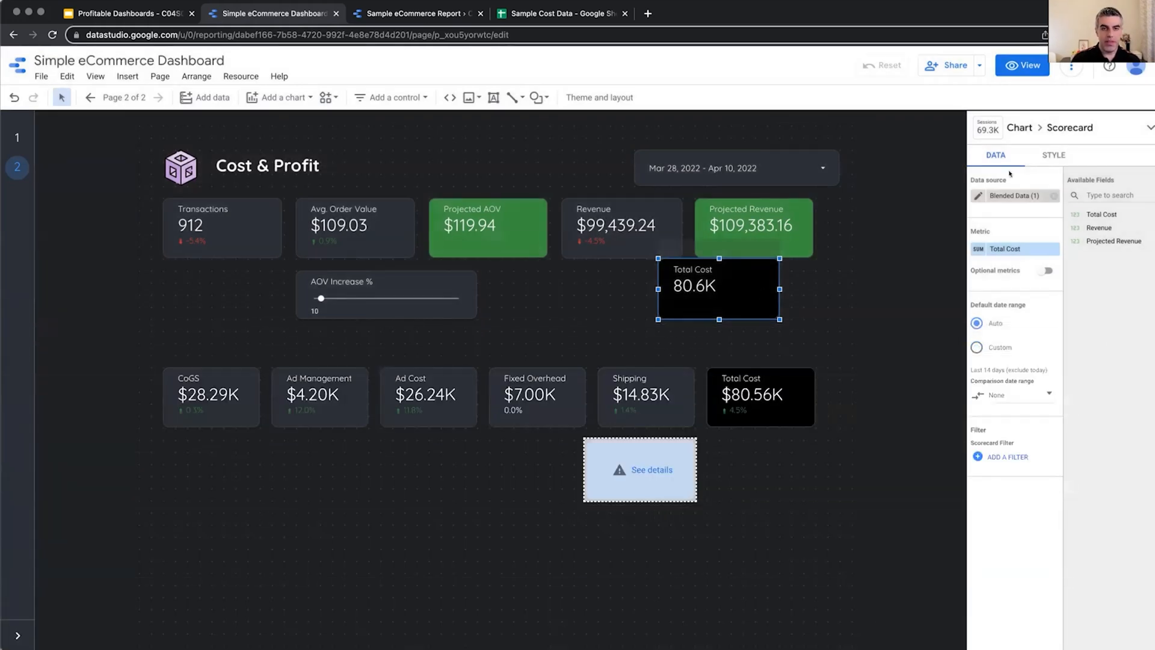
Step: Change the blended scorecard's background to blue and place it beneath the black Total Cost card
{"action": "left_click", "coordinate": [1054, 154]}
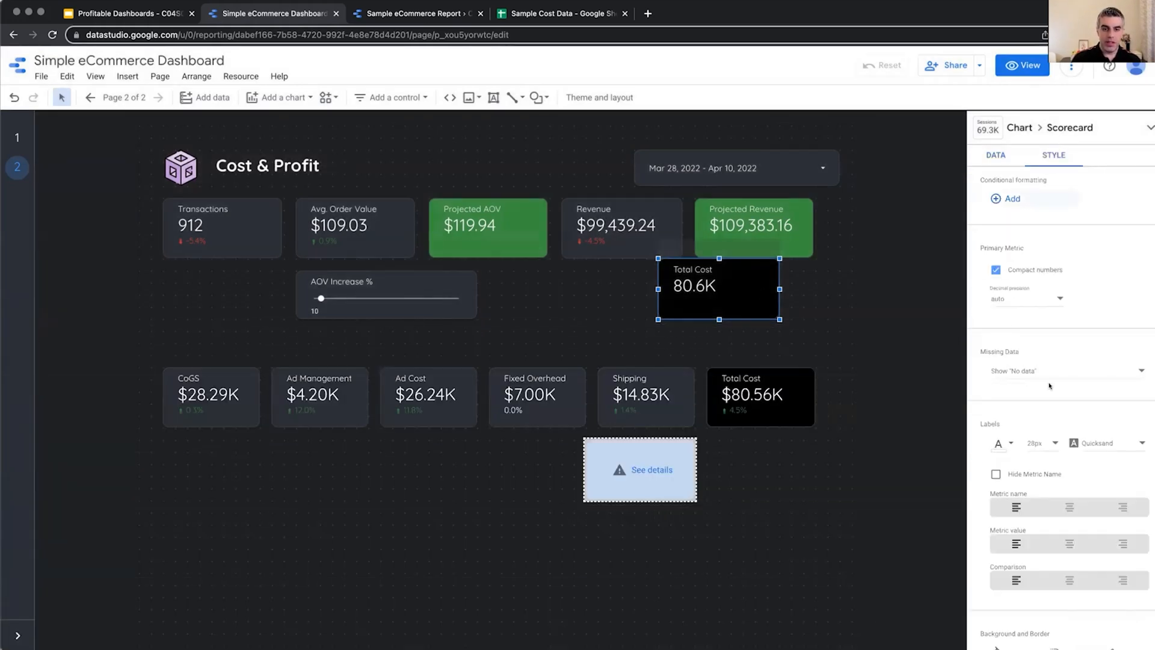
{"action": "scroll", "coordinate": [1023, 271], "scroll_direction": "down", "scroll_amount": 10}
{"action": "scroll", "coordinate": [1017, 268], "scroll_direction": "up", "scroll_amount": 5}
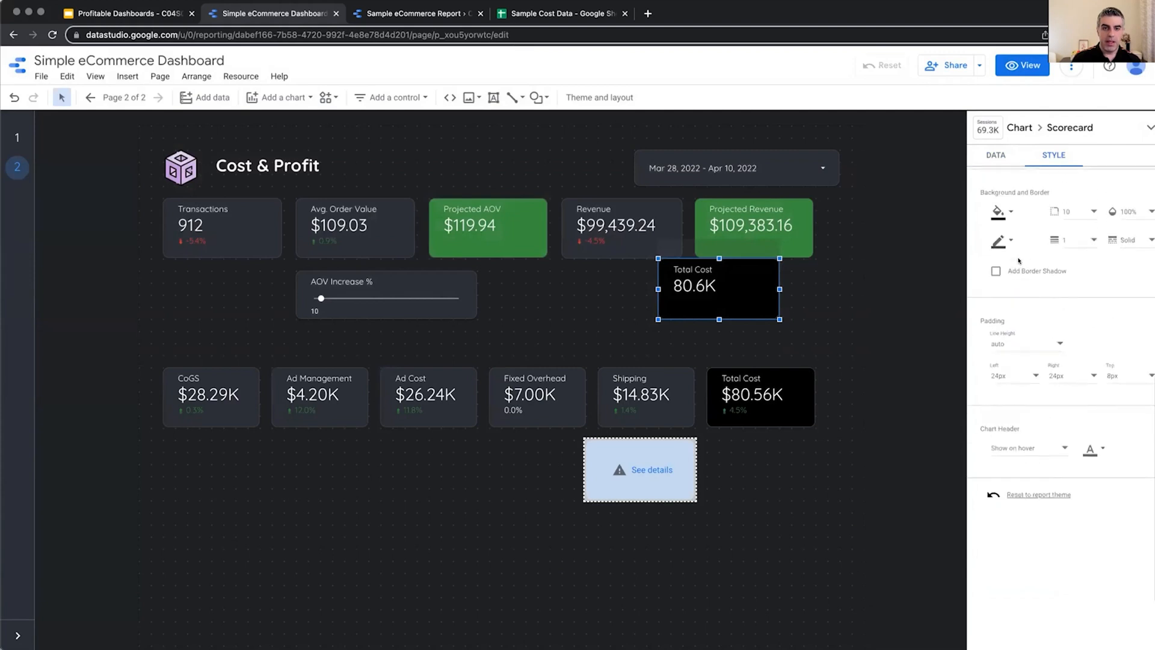
{"action": "left_click", "coordinate": [1000, 211]}
{"action": "left_click", "coordinate": [1090, 280]}
{"action": "left_click_drag", "start_coordinate": [742, 277], "coordinate": [779, 459]}
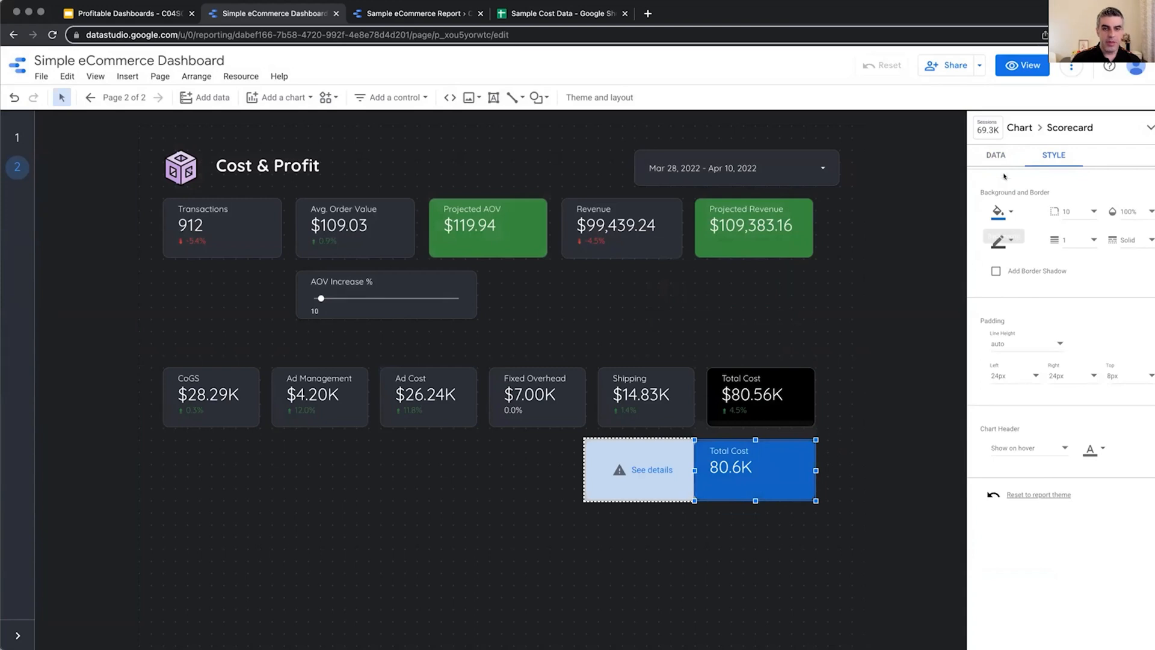
Step: Create a Profit metric field for the blended scorecard with the formula Revenue - Total Cost
{"action": "left_click", "coordinate": [997, 154]}
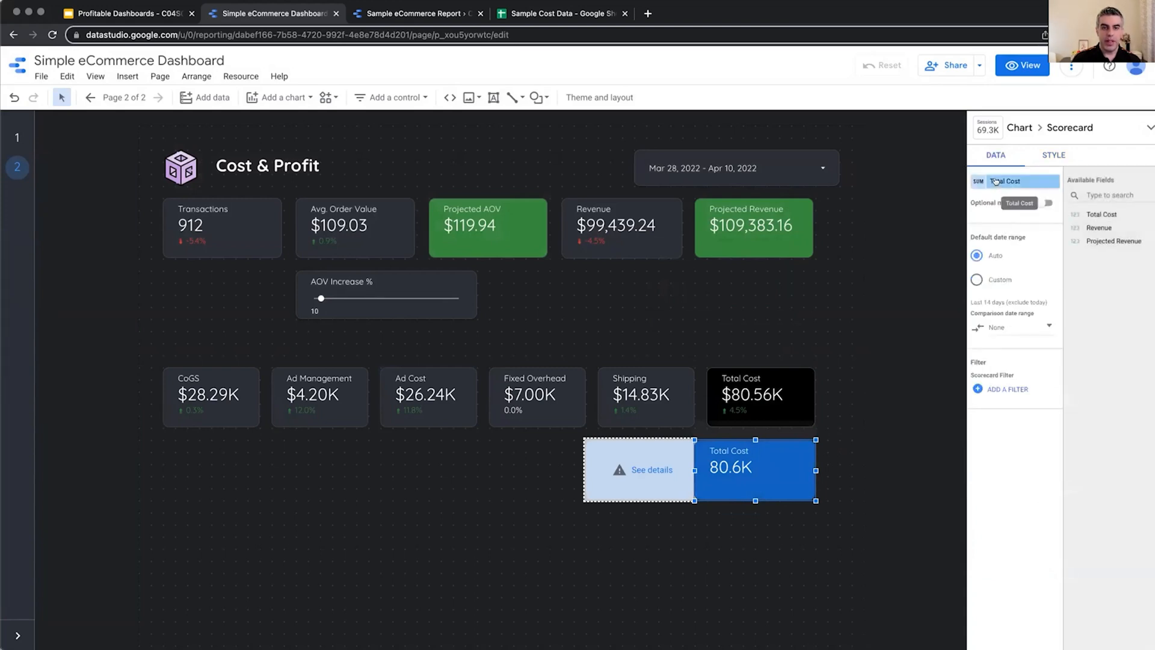
{"action": "left_click", "coordinate": [998, 179]}
{"action": "left_click", "coordinate": [986, 355]}
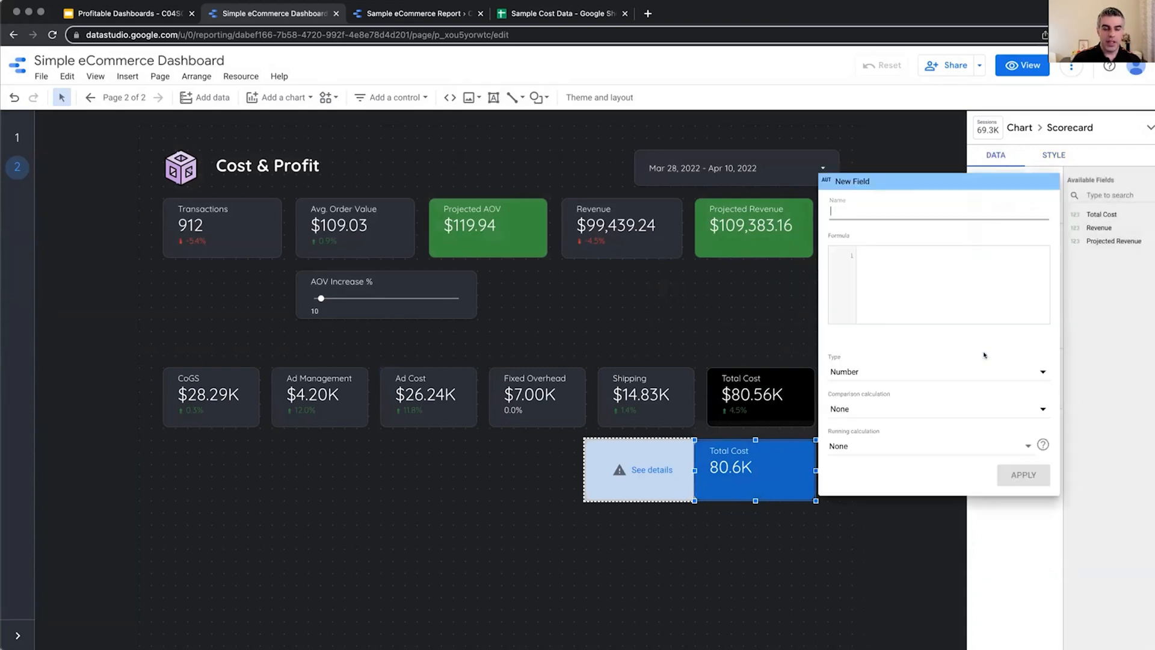
{"action": "type", "text": "Profit"}
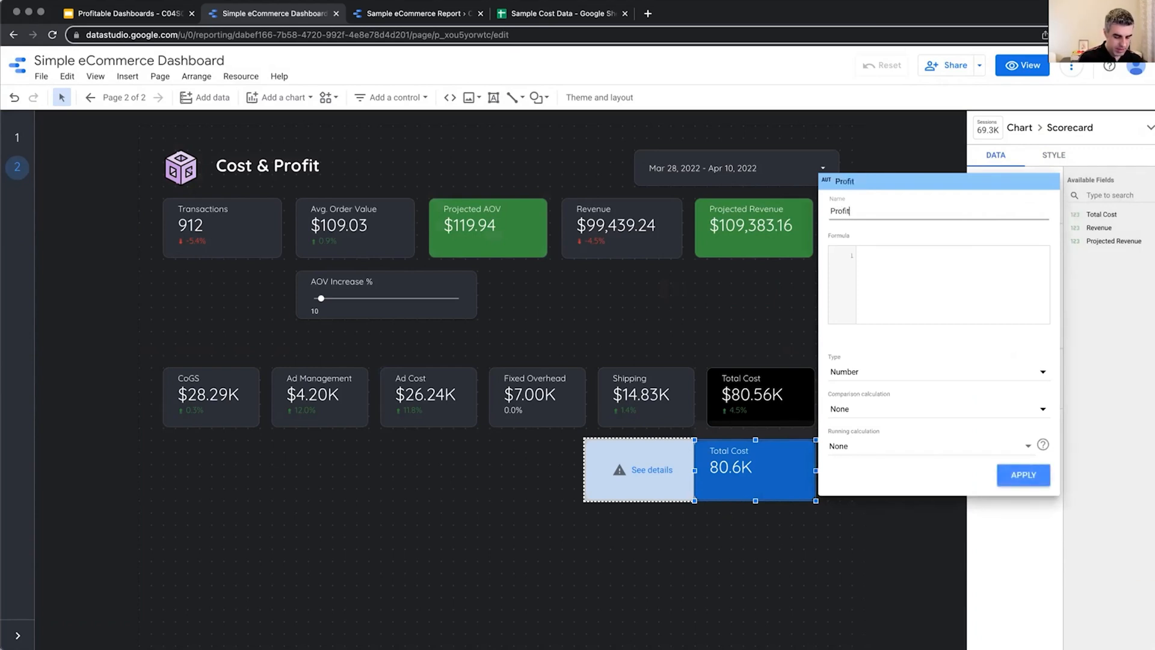
{"action": "left_click", "coordinate": [914, 273]}
{"action": "type", "text": "Revenu"}
{"action": "key", "text": "Return"}
{"action": "type", "text": "-"}
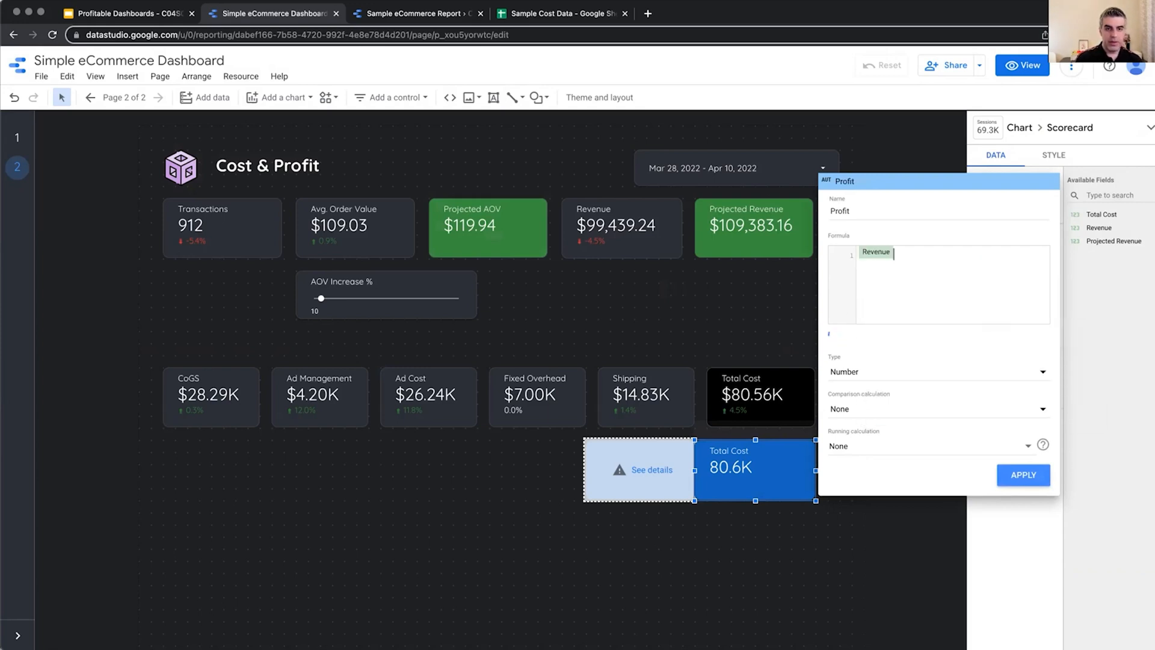
{"action": "type", "text": " Tot"}
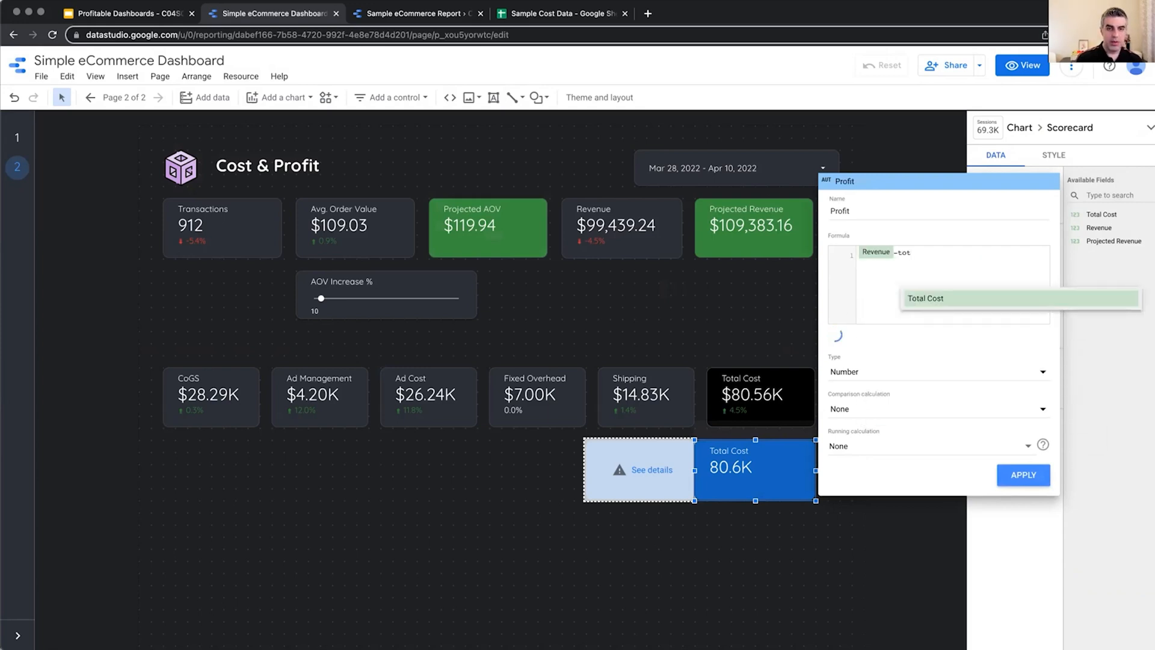
{"action": "left_click", "coordinate": [933, 297]}
Step: Set the Profit field's type to Currency (USD - US Dollar ($)) and apply it to the scorecard
{"action": "left_click", "coordinate": [939, 371]}
{"action": "mouse_move", "coordinate": [867, 401]}
{"action": "left_click", "coordinate": [777, 435]}
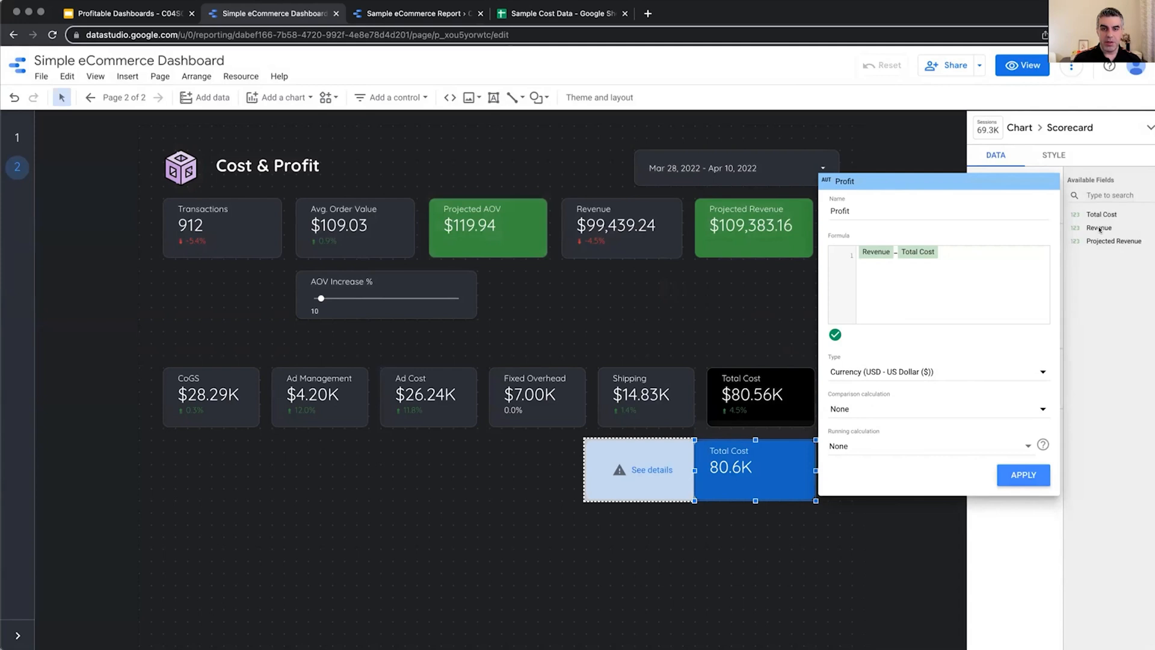
{"action": "left_click", "coordinate": [1029, 477]}
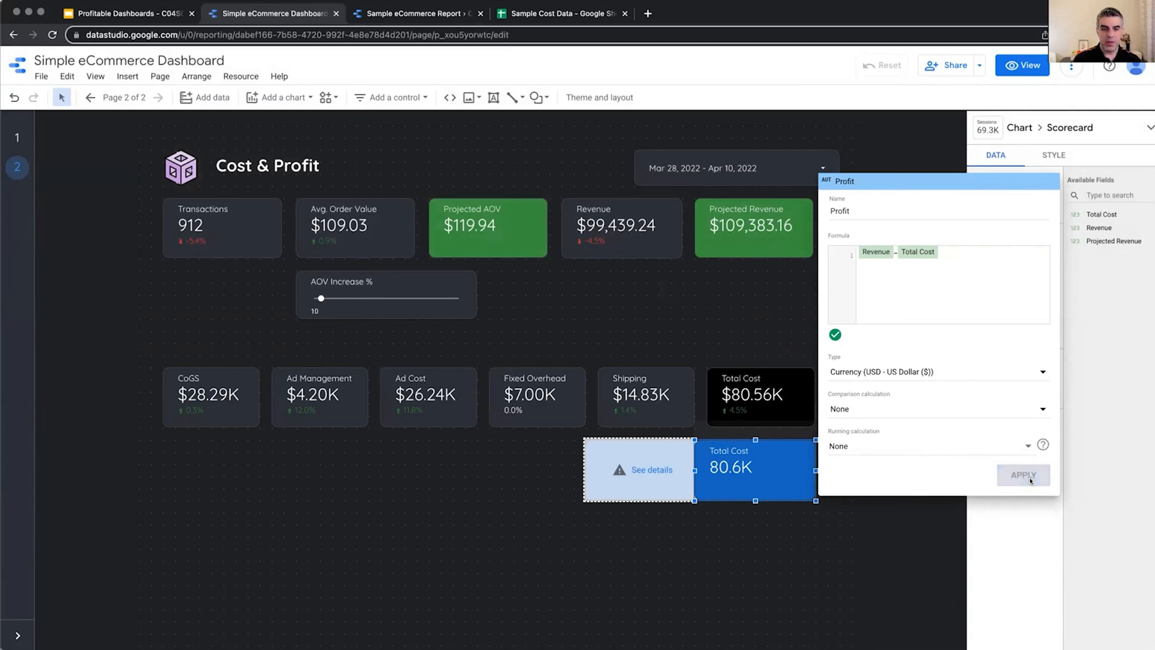
{"action": "left_click", "coordinate": [751, 576]}
Step: Narrow the Profit scorecard to match the Total Cost card's width and delete the broken scorecard beside it
{"action": "left_click_drag", "start_coordinate": [693, 470], "coordinate": [706, 470]}
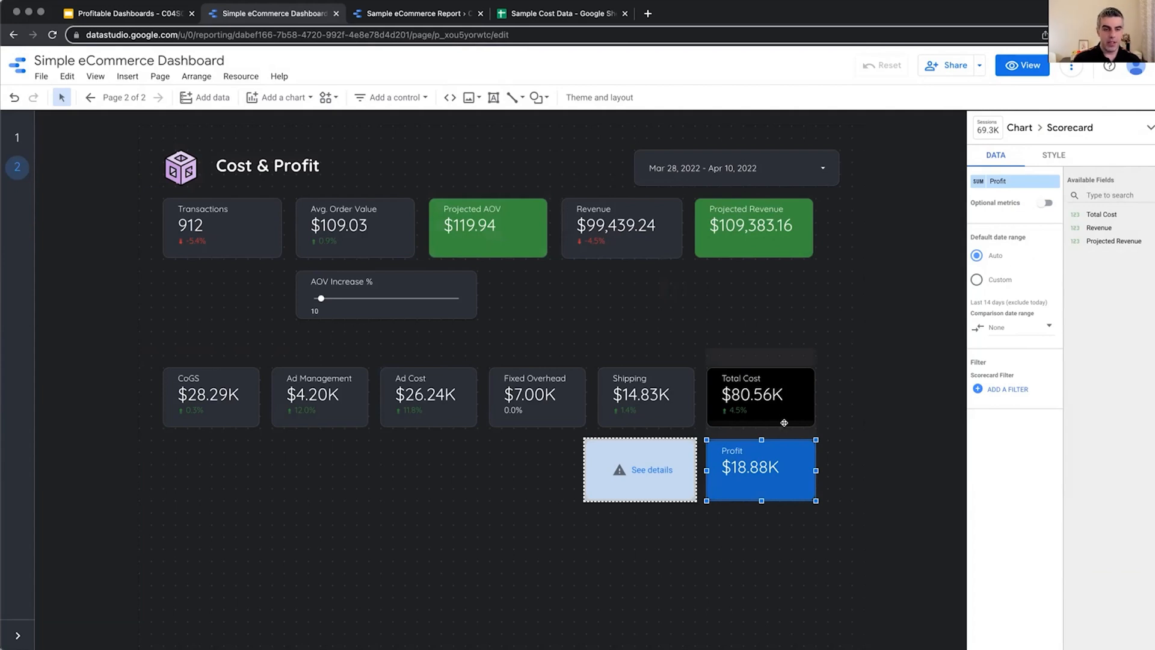
{"action": "left_click_drag", "start_coordinate": [632, 457], "coordinate": [864, 458]}
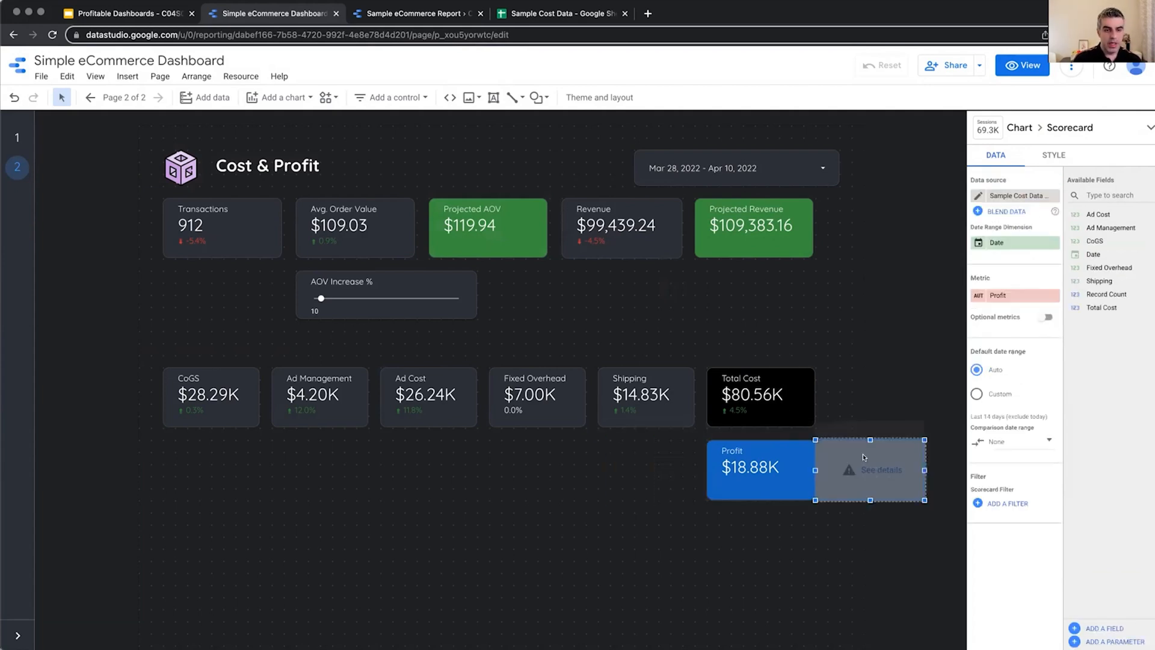
{"action": "key", "text": "Delete"}
Step: Move the Profit scorecard beneath the Shipping card and place a copy of it beneath the Total Cost card
{"action": "left_click_drag", "start_coordinate": [787, 467], "coordinate": [662, 467]}
{"action": "key", "text": "super+c"}
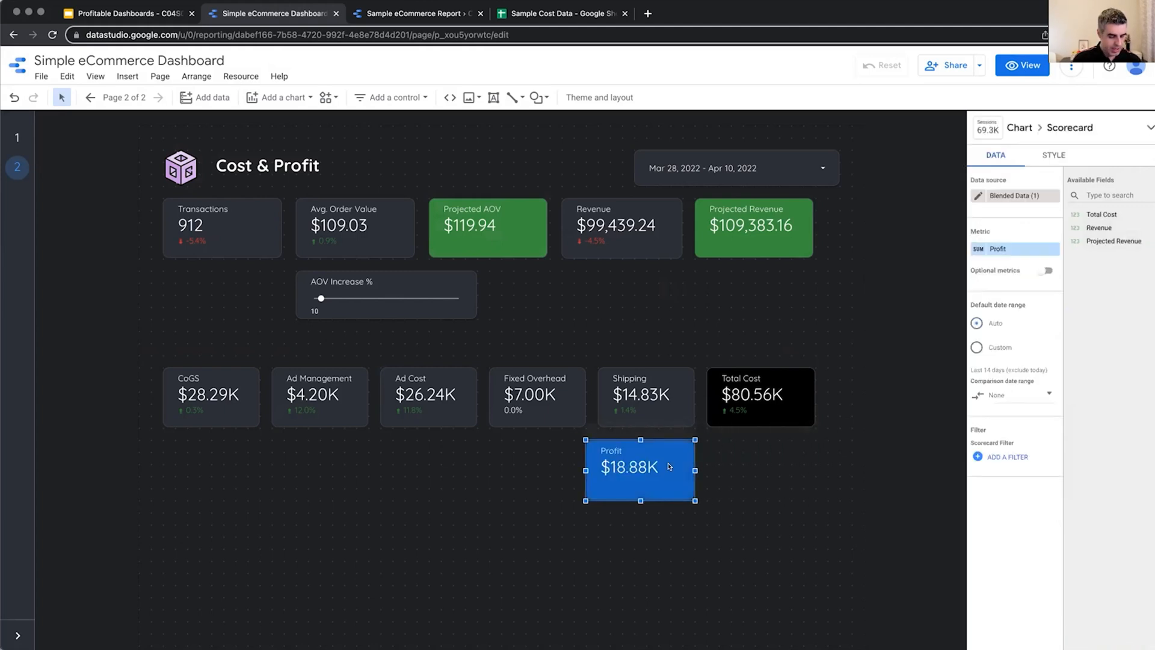
{"action": "key", "text": "super+v"}
{"action": "left_click_drag", "start_coordinate": [644, 463], "coordinate": [755, 454]}
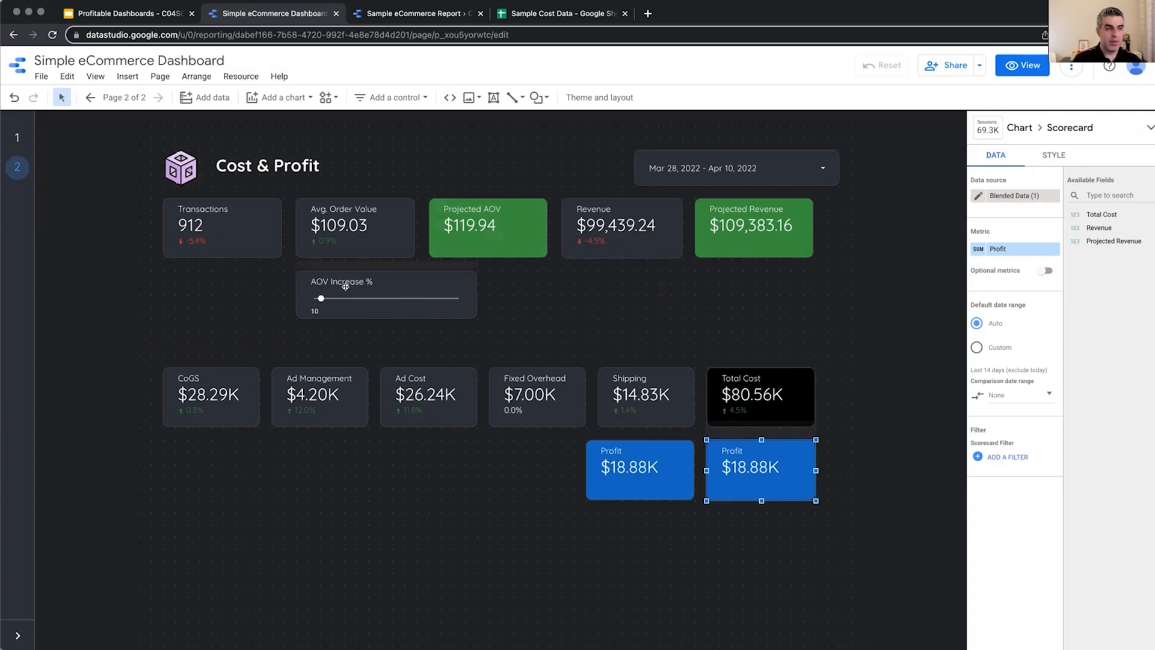
Step: Rename the copied scorecard's metric to Projected Profit and change its formula to Projected Revenue - Total Cost
{"action": "left_click", "coordinate": [979, 248]}
{"action": "key", "text": "Home"}
{"action": "type", "text": "Projected"}
{"action": "key", "text": "BackSpace"}
{"action": "type", "text": "Projected Revenue"}
{"action": "left_click", "coordinate": [1015, 627]}
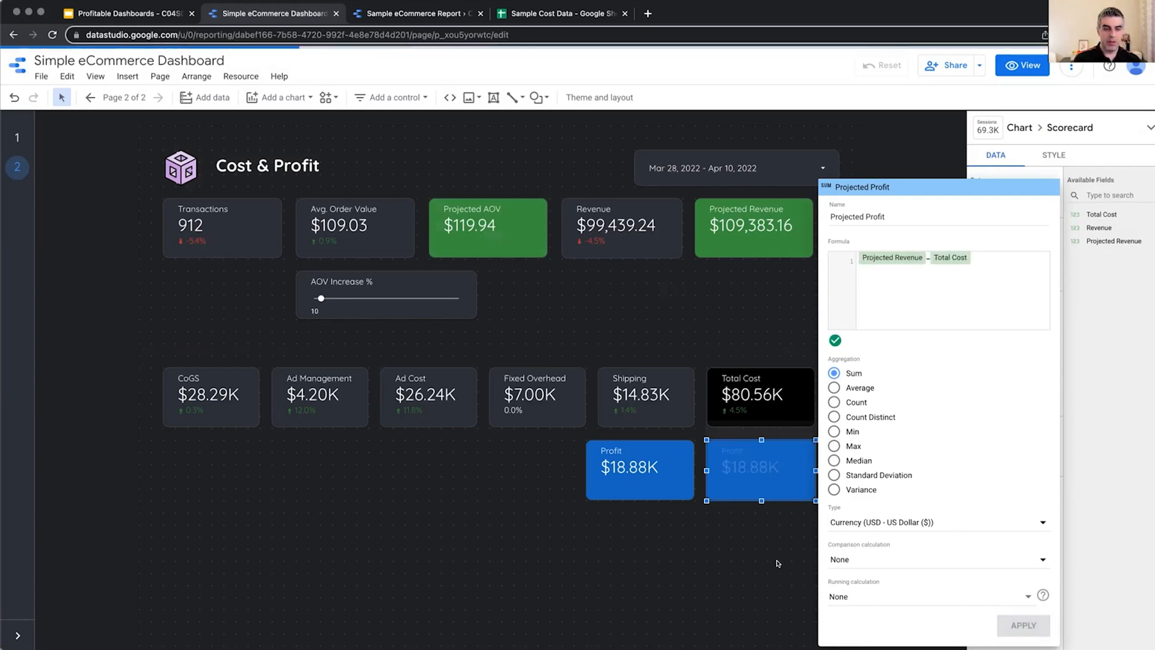
{"action": "left_click", "coordinate": [779, 564]}
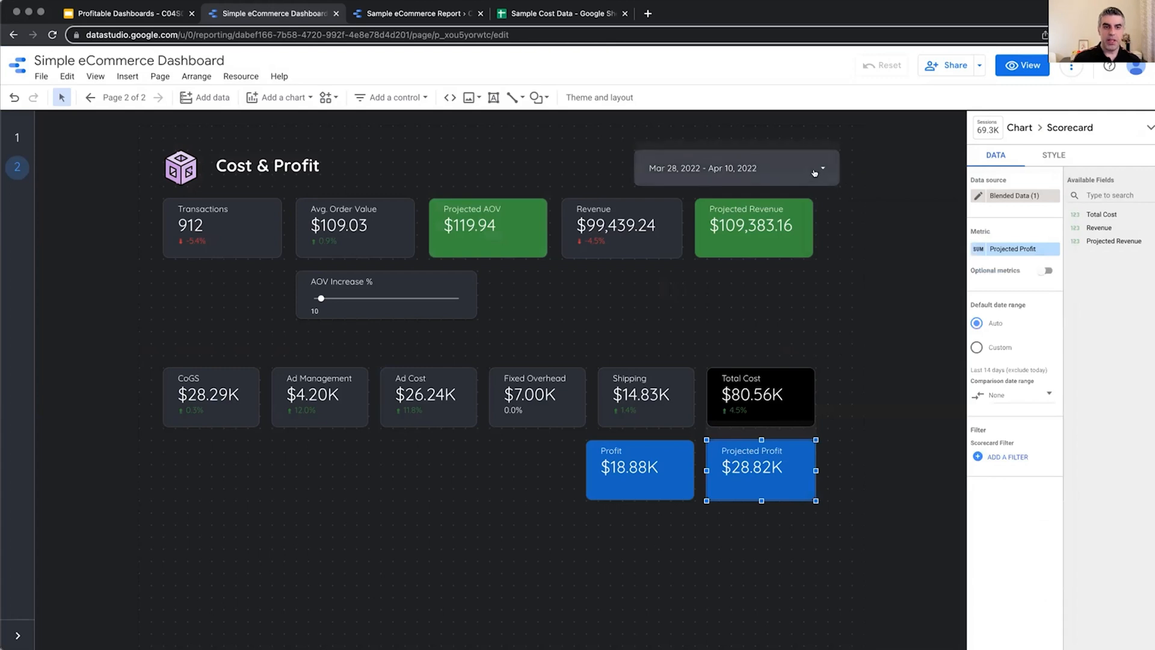
Step: Switch the report to view mode and set its date range to Mar 1, 2022 - Mar 31, 2022
{"action": "left_click", "coordinate": [1022, 65]}
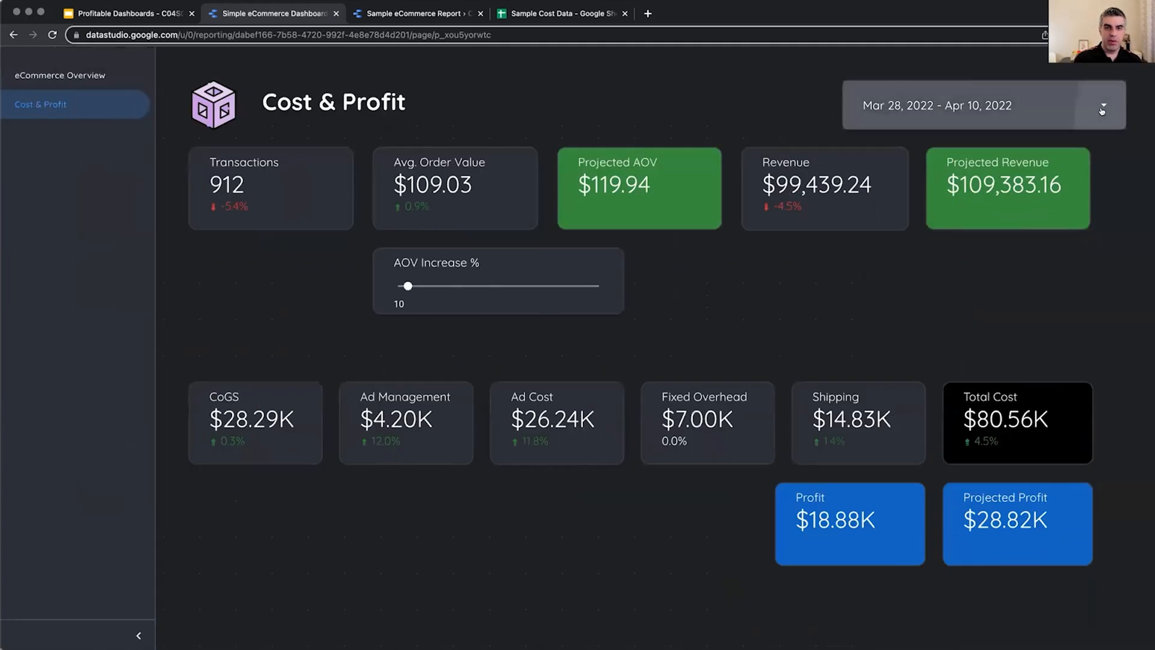
{"action": "left_click", "coordinate": [1103, 108]}
{"action": "left_click", "coordinate": [898, 184]}
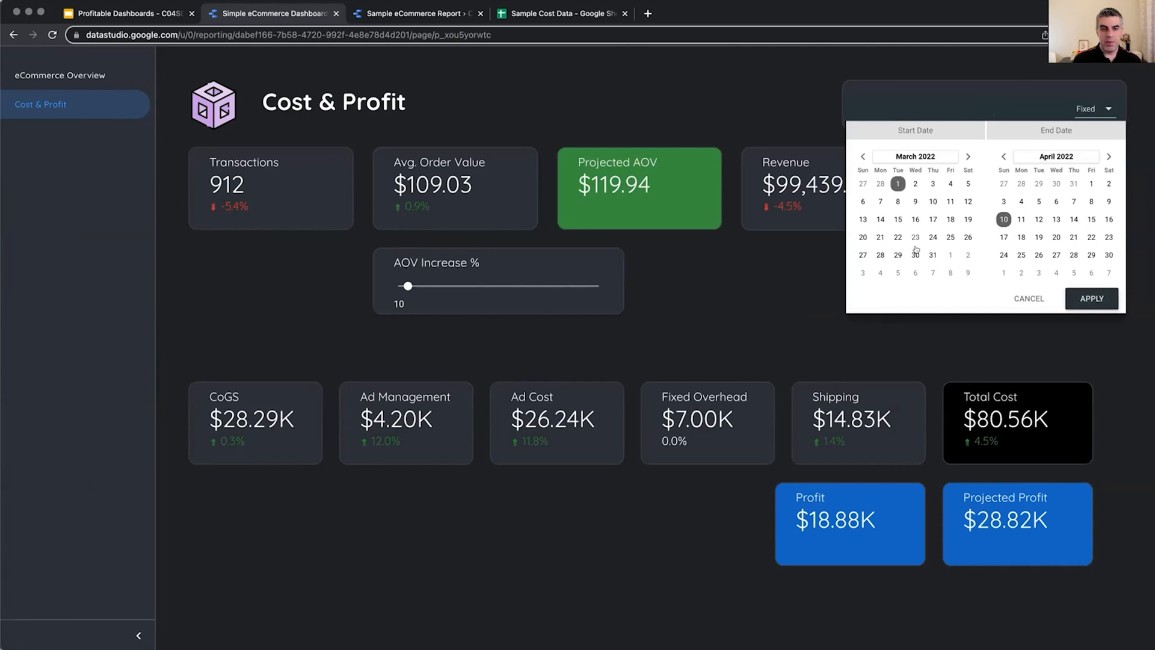
{"action": "left_click", "coordinate": [1074, 184]}
{"action": "left_click", "coordinate": [1091, 296]}
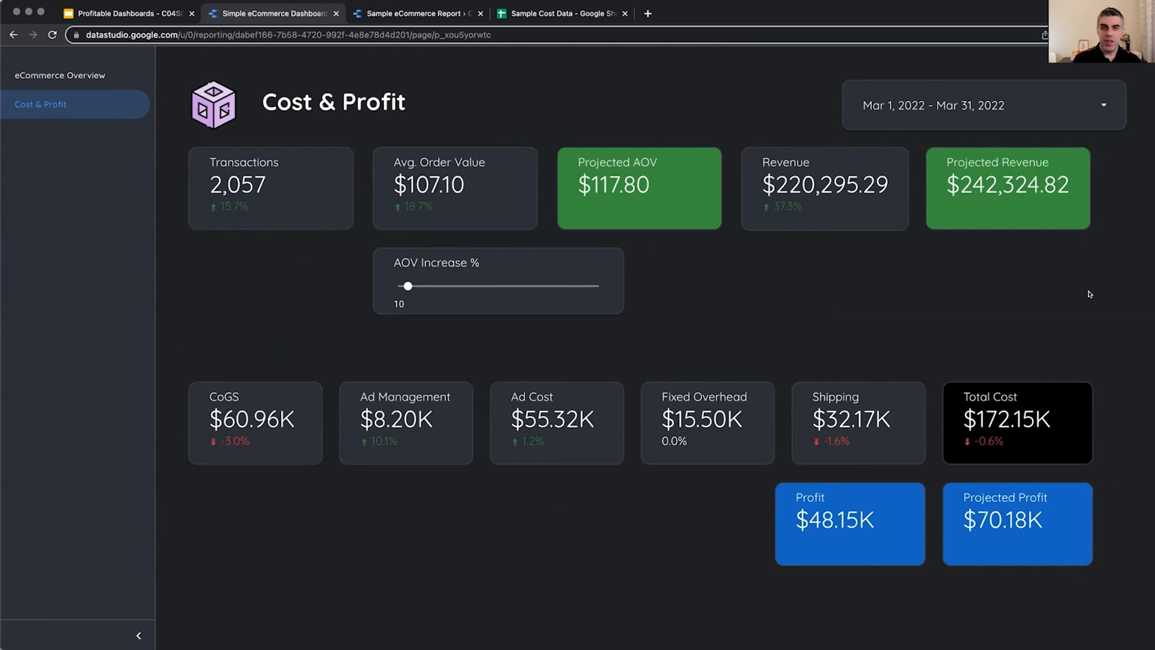
Step: Set AOV Increase % to 50 on the Cost & Profit page, then open the eCommerce Overview page
{"action": "left_click_drag", "start_coordinate": [408, 286], "coordinate": [446, 285]}
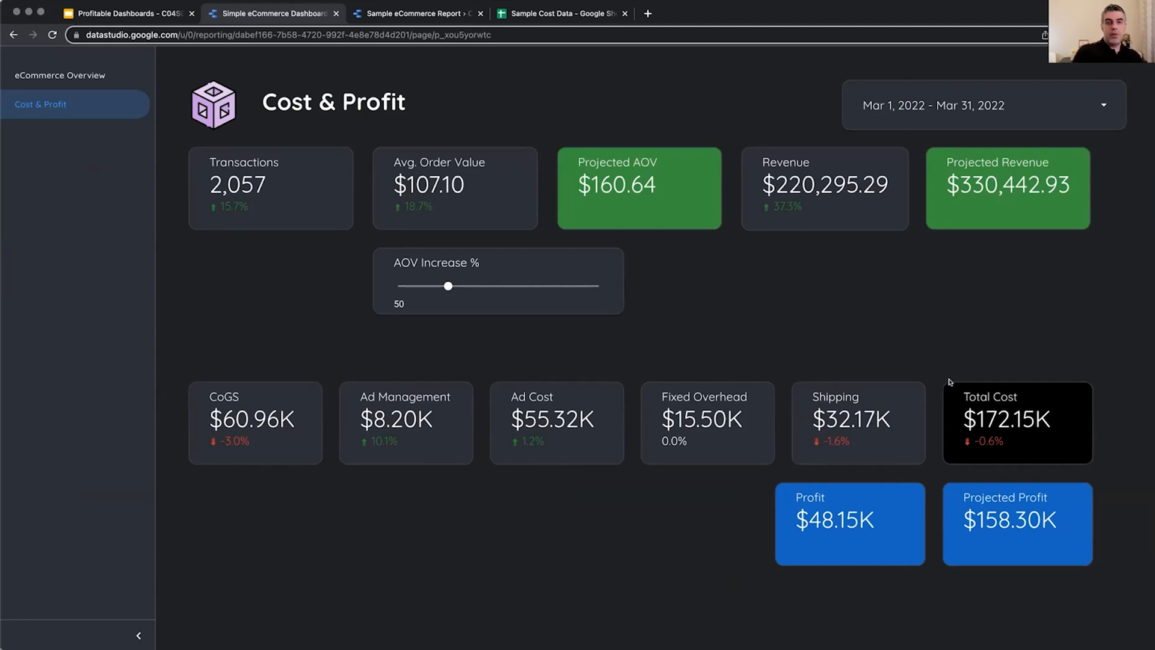
{"action": "left_click", "coordinate": [69, 76]}
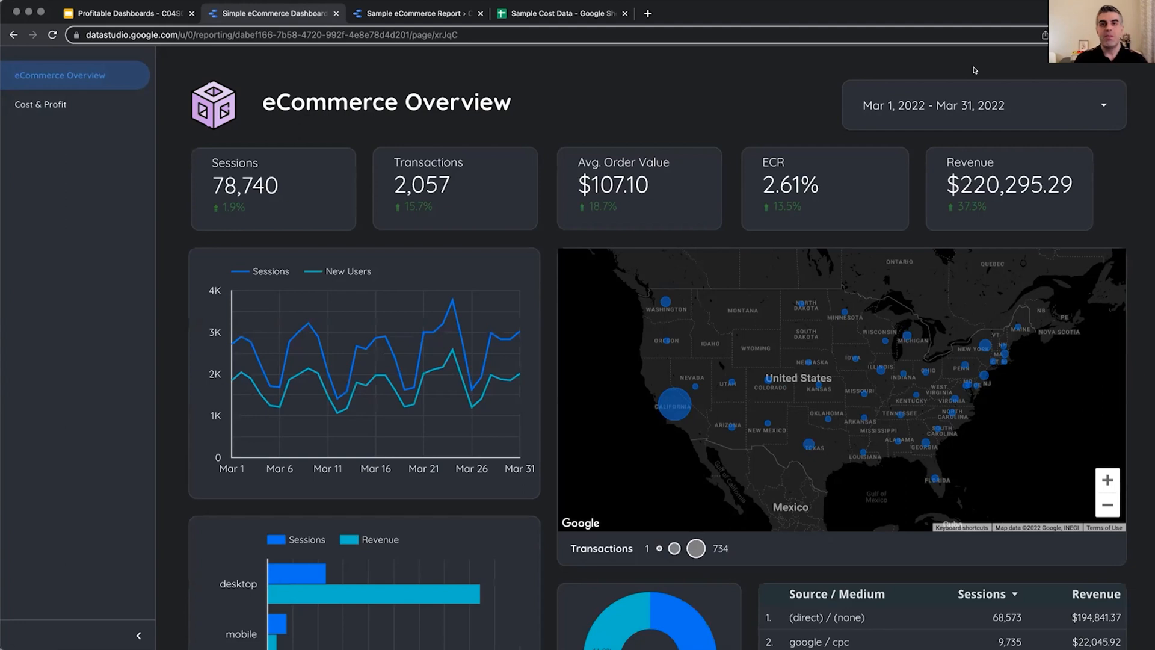
{"action": "mouse_move", "coordinate": [1020, 47]}
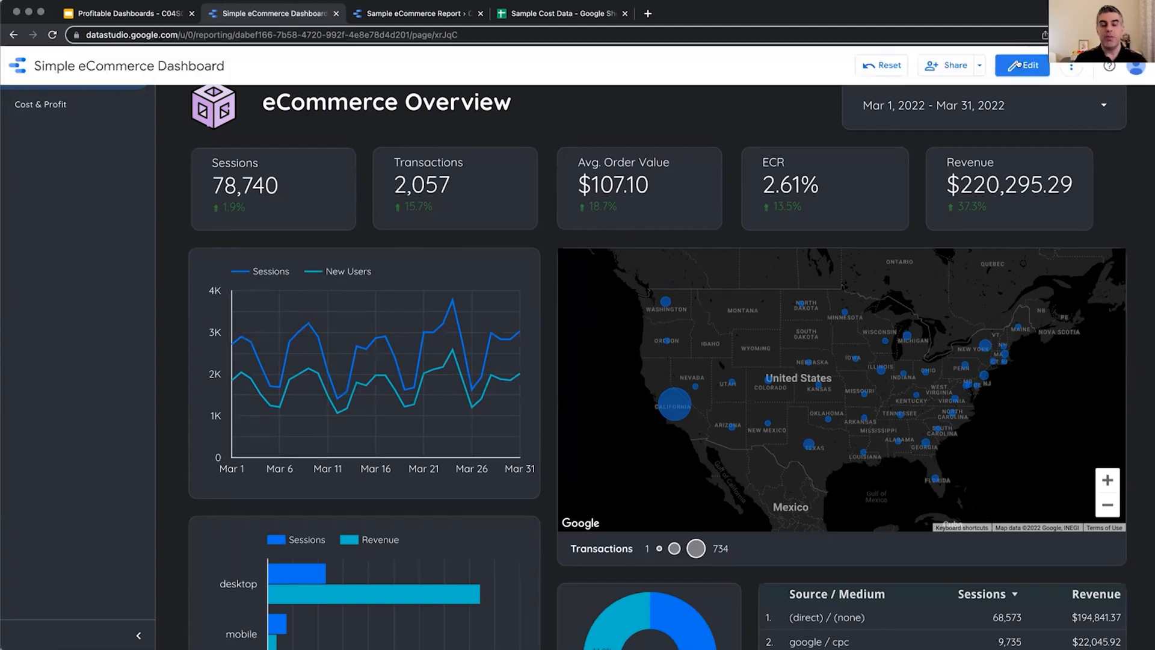